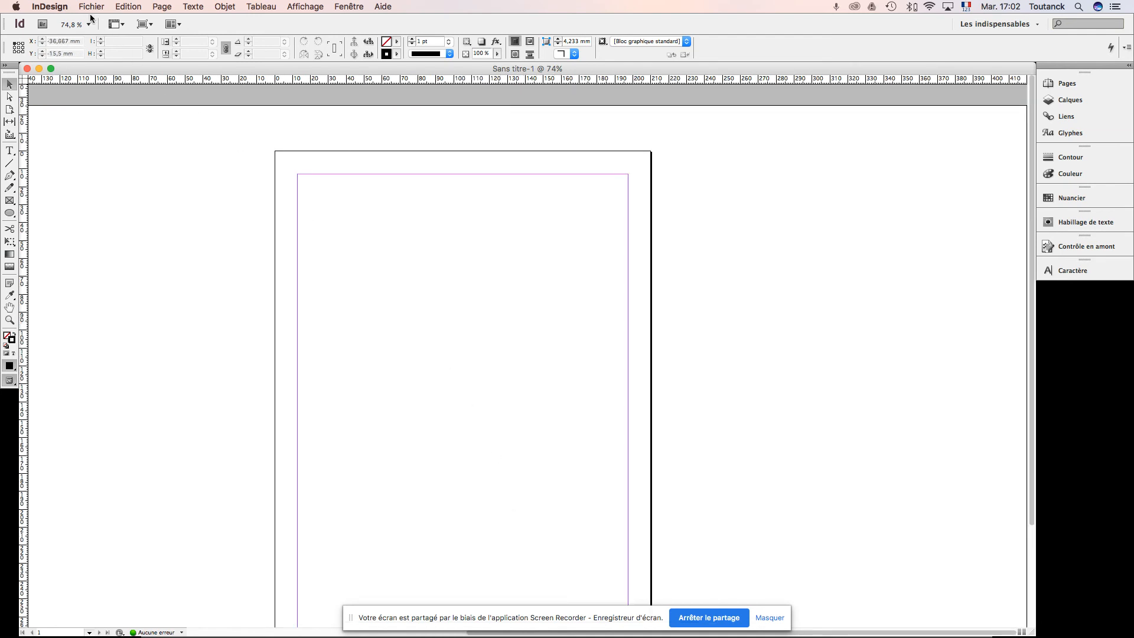
# Step: Save the document as "test" in the ex folder in Document InDesign CS6 format, replacing the existing file
pyautogui.press('super+s')
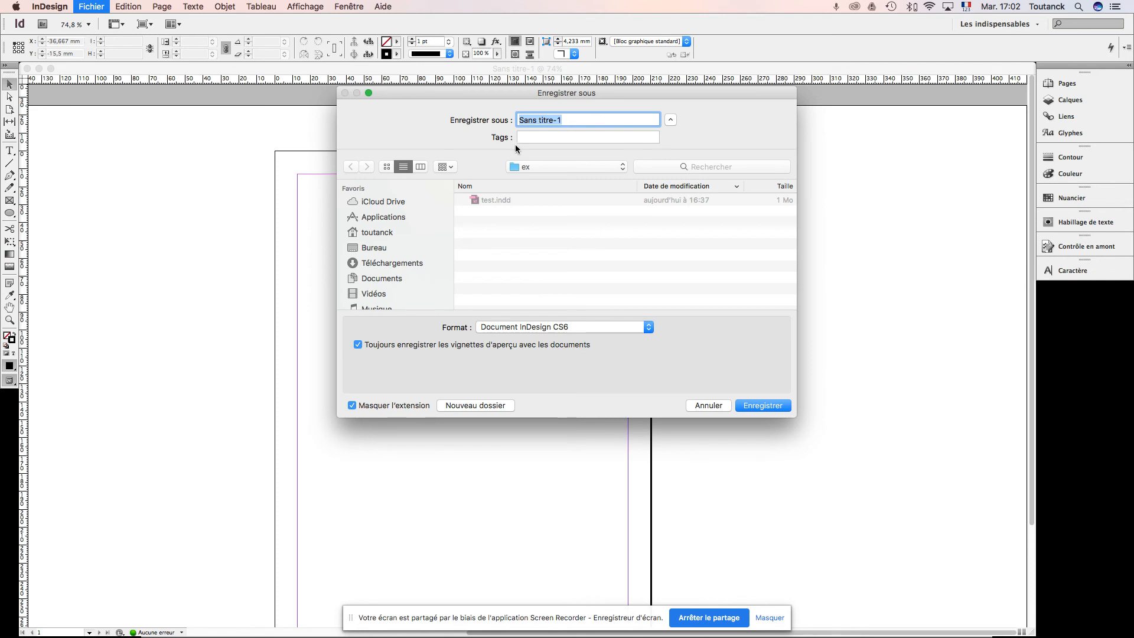
pyautogui.click(490, 201)
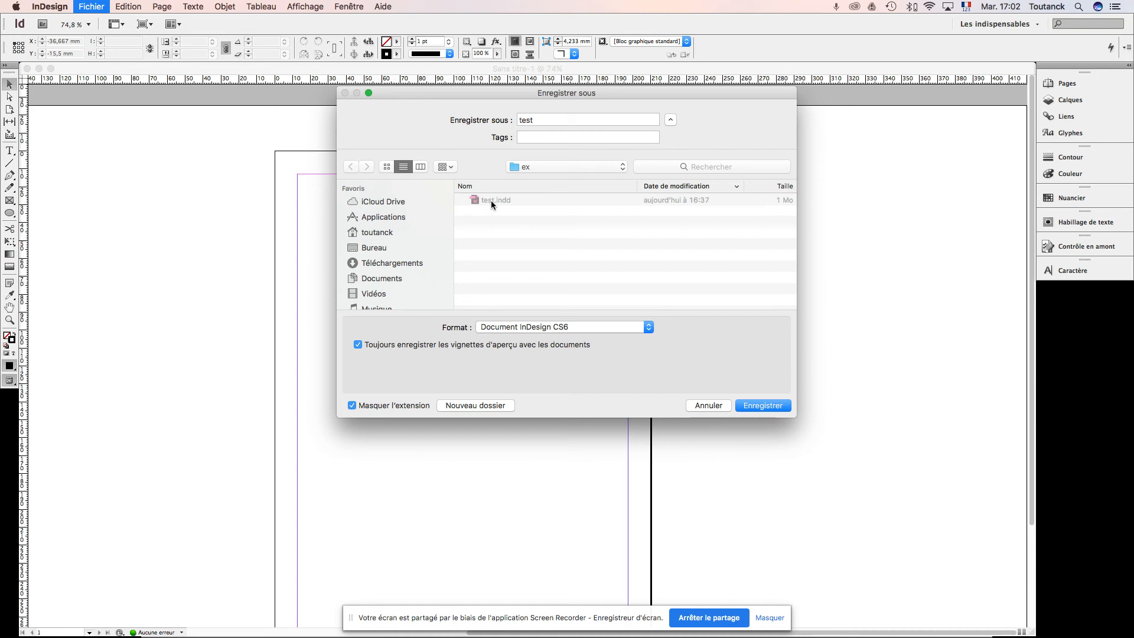
pyautogui.click(647, 327)
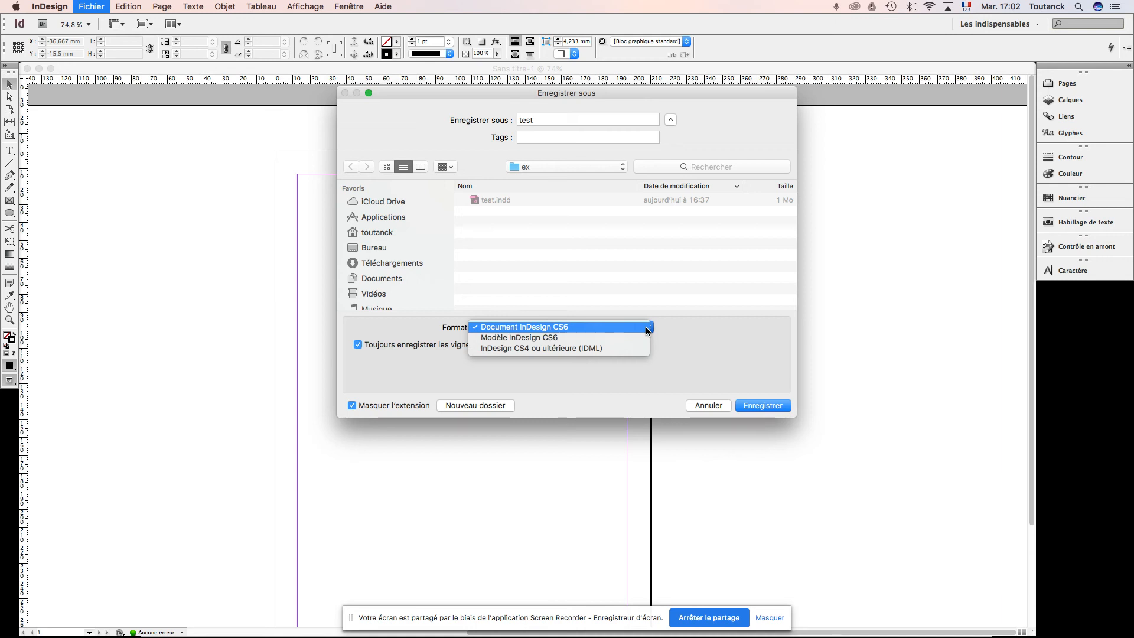
pyautogui.click(583, 327)
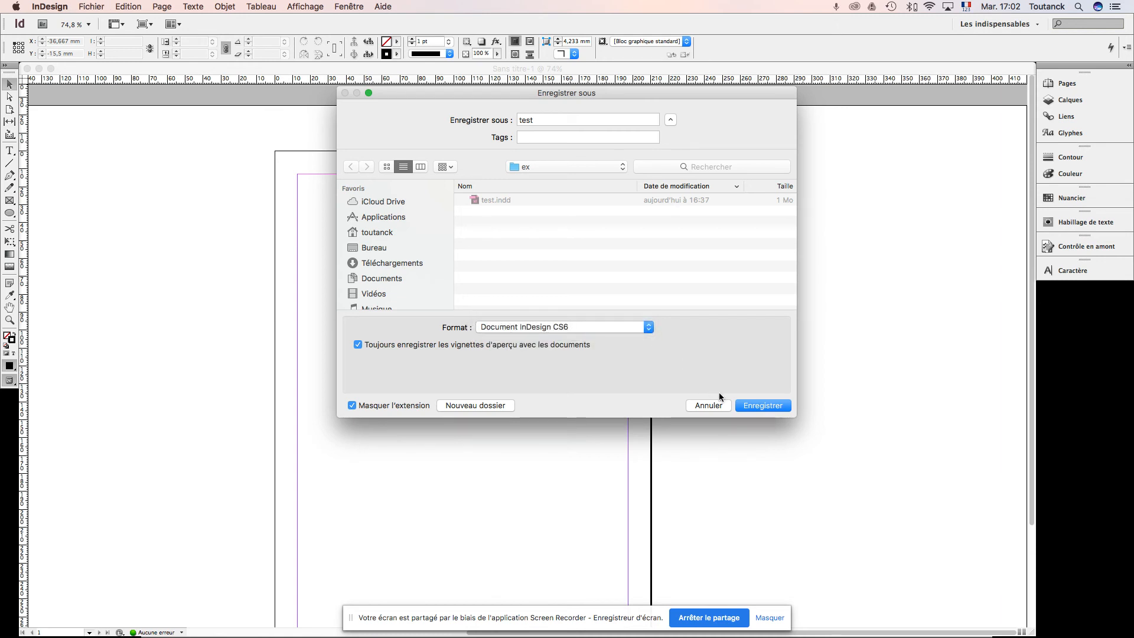
pyautogui.click(756, 407)
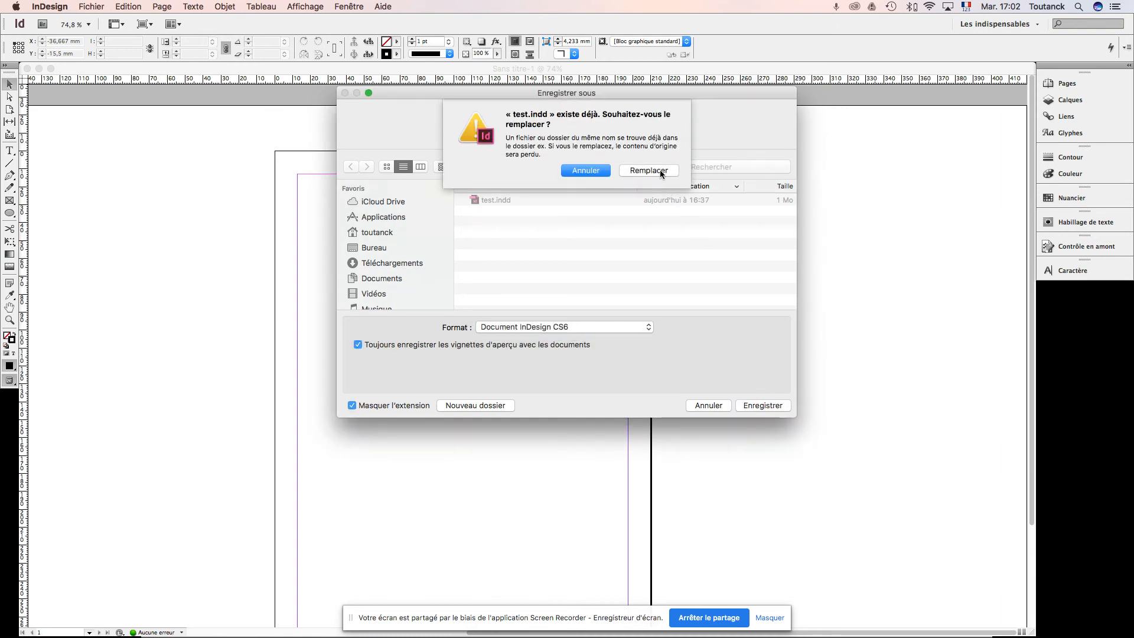
pyautogui.click(658, 172)
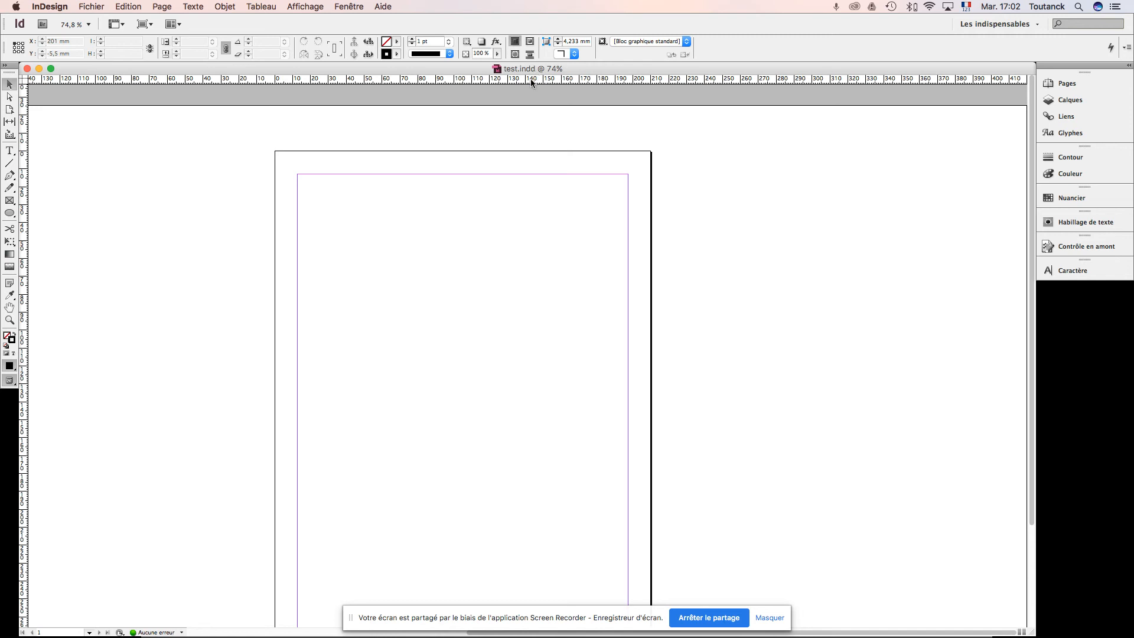
# Step: Examine the available export formats and the Adobe PDF (impression) export settings without exporting the document
pyautogui.click(92, 7)
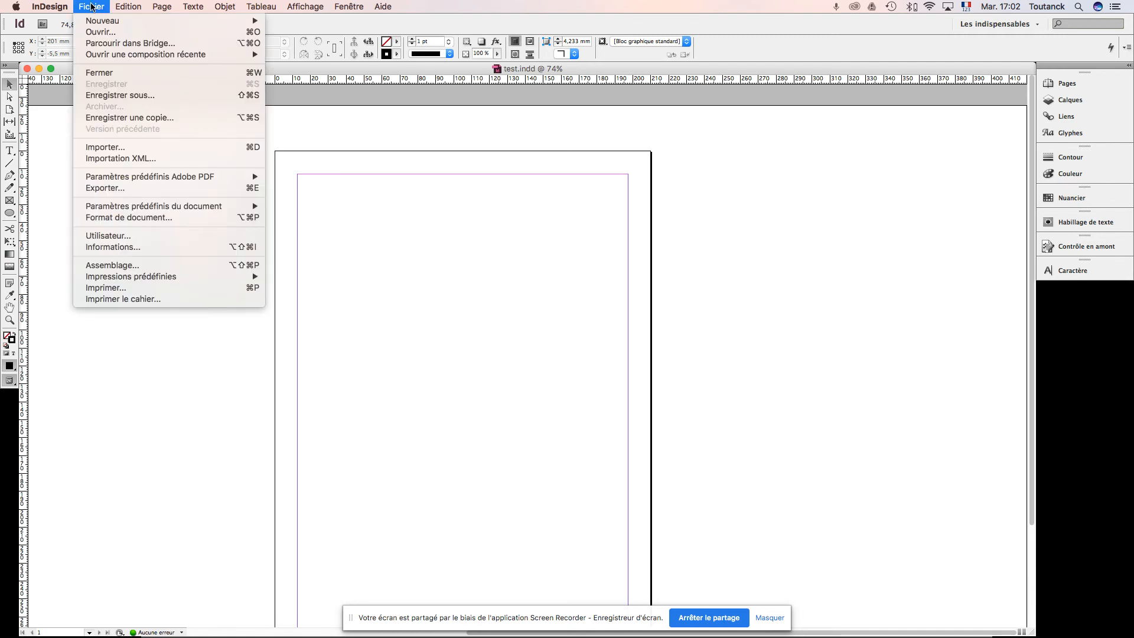
pyautogui.click(134, 188)
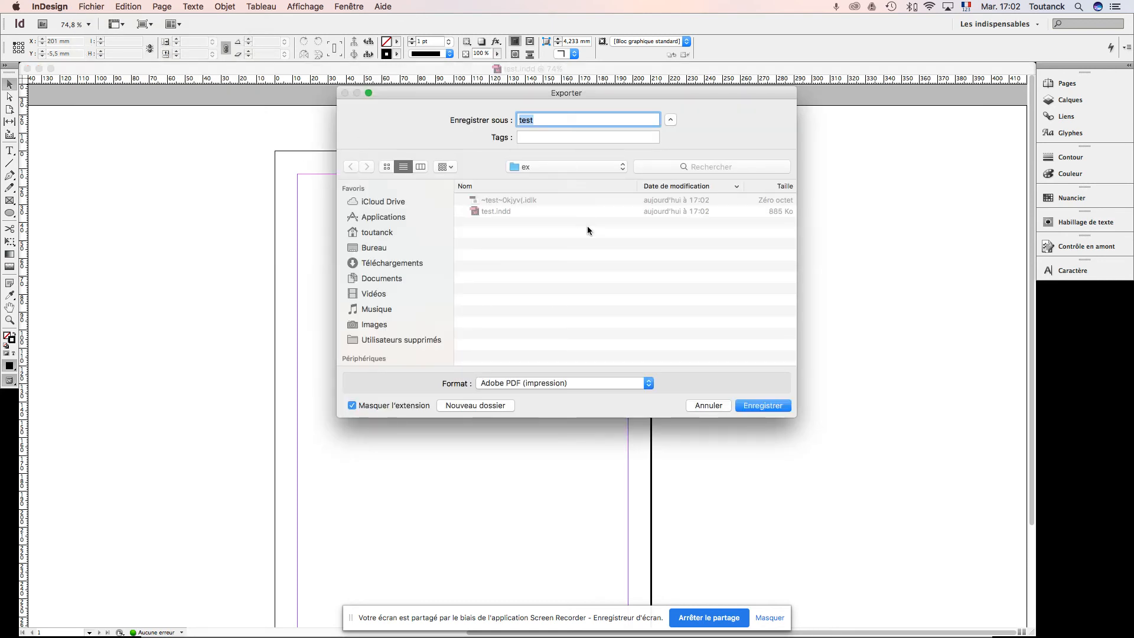
pyautogui.click(649, 384)
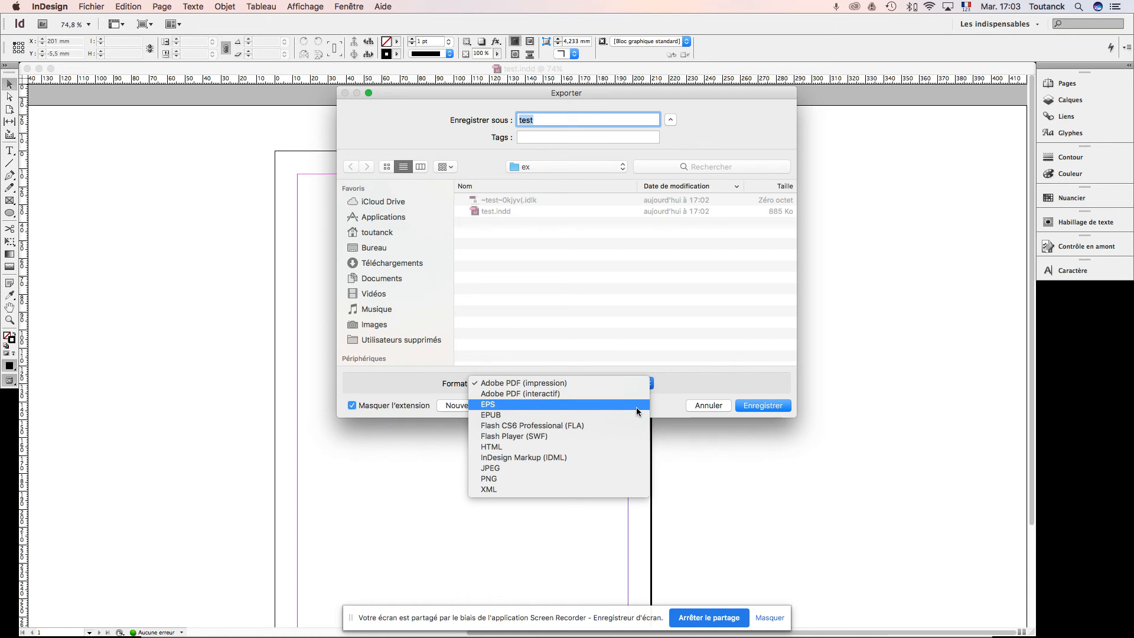
pyautogui.click(597, 383)
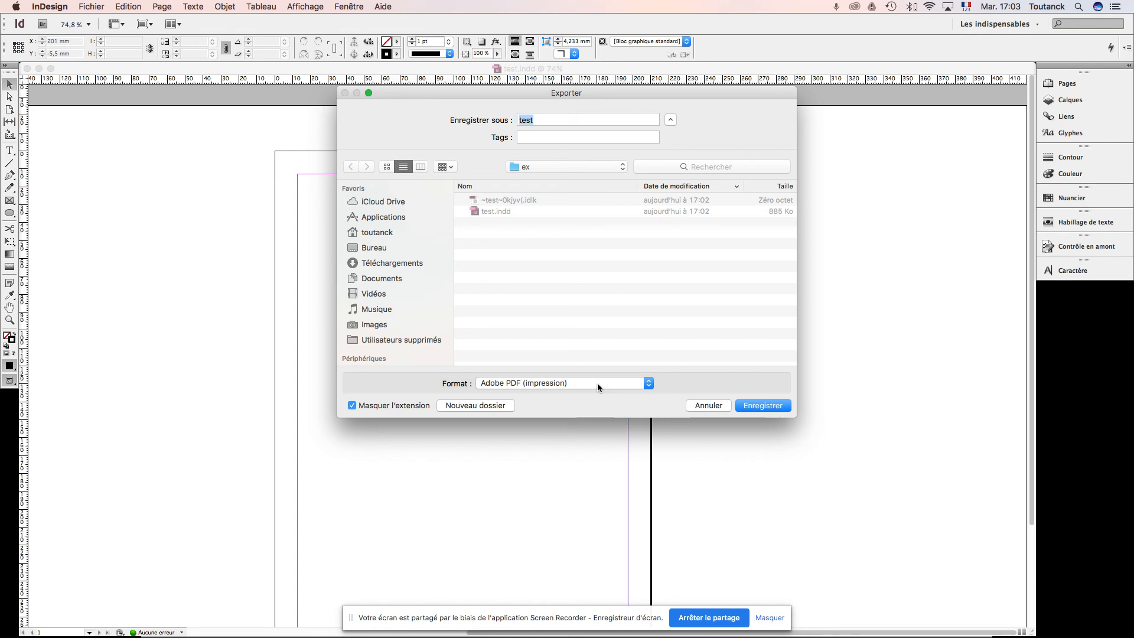
pyautogui.click(761, 406)
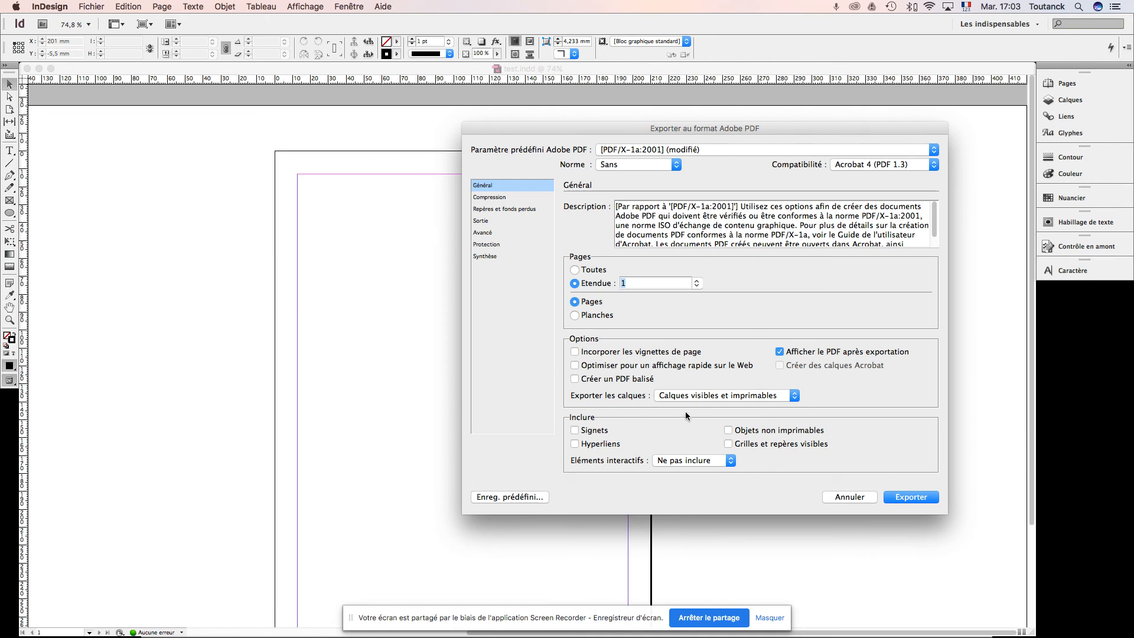
pyautogui.click(863, 497)
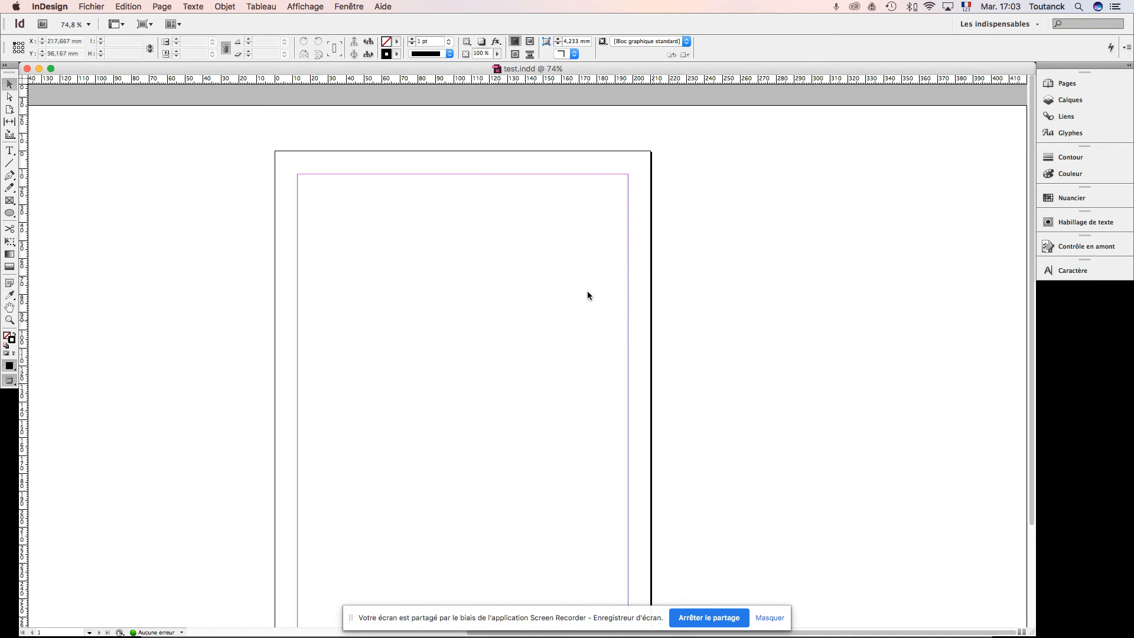
# Step: Switch to the slide presentation to view the print export and CMJN swatch slides, and return to InDesign
pyautogui.press('super+Tab')
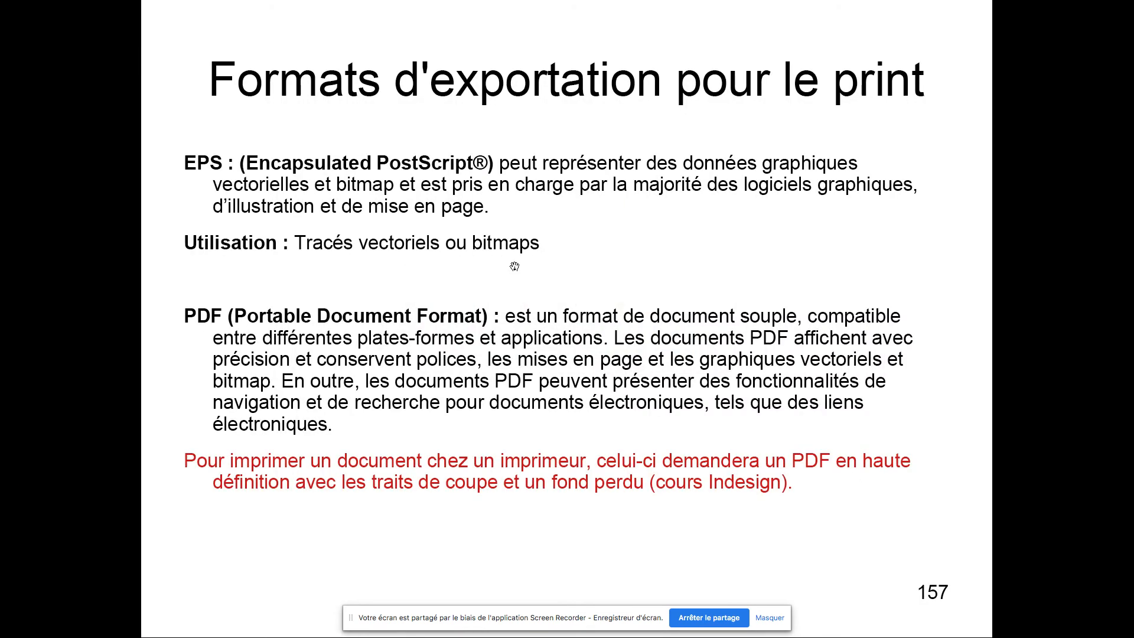
pyautogui.press('Right')
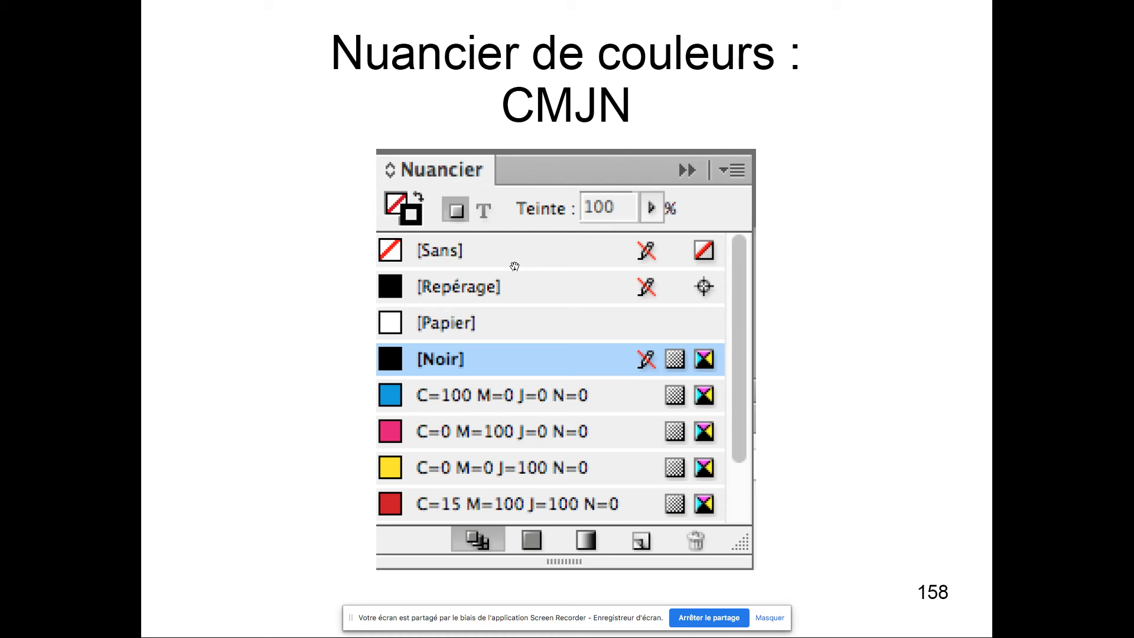
pyautogui.press('super+Tab')
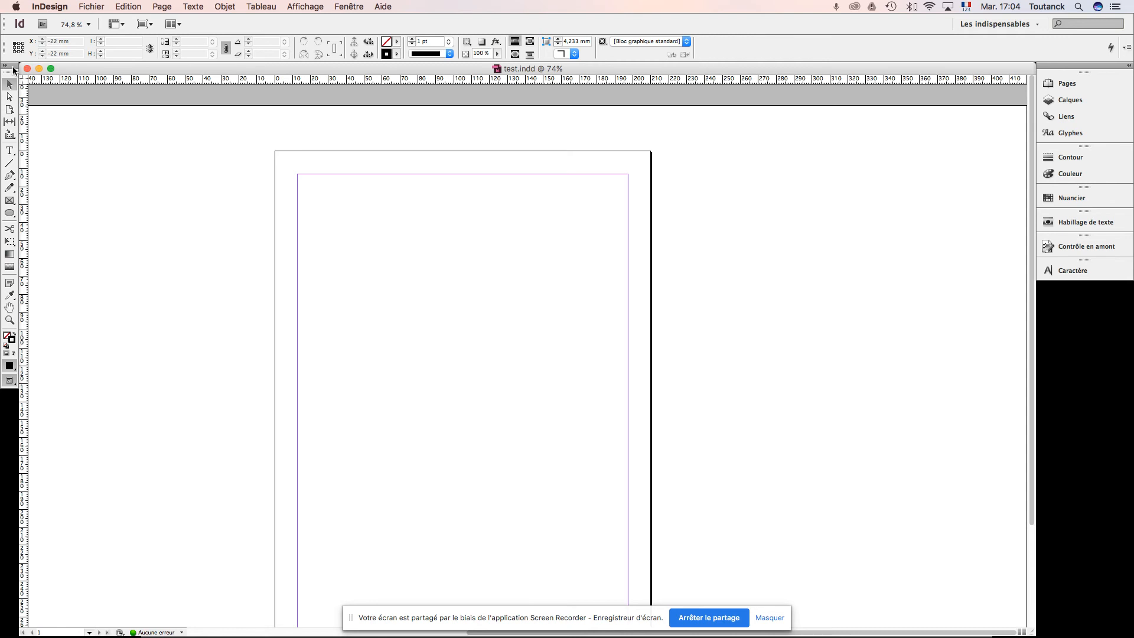
# Step: Draw a rectangle about 41 × 37 mm near the page's upper-left margin corner
pyautogui.click(10, 214)
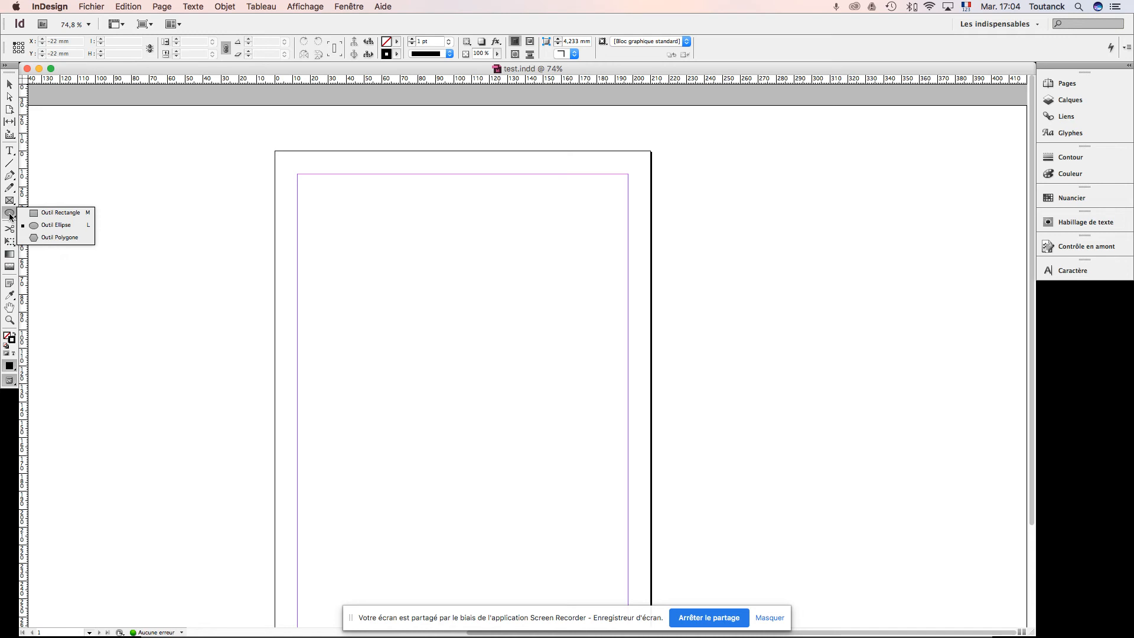
pyautogui.click(59, 214)
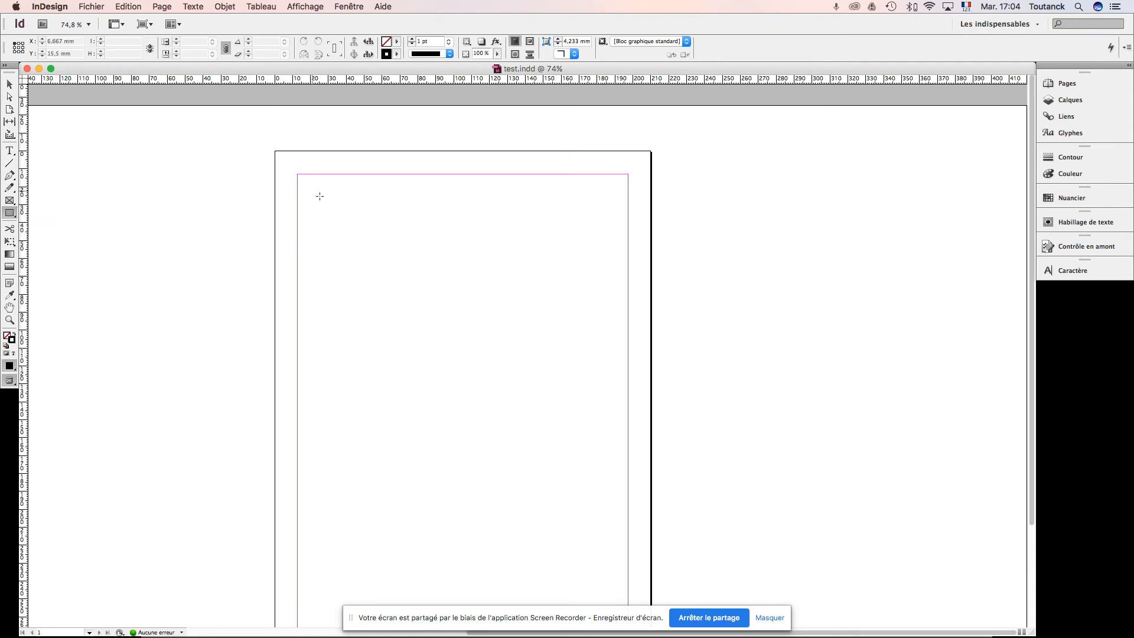
pyautogui.moveTo(326, 205); pyautogui.dragTo(401, 271)
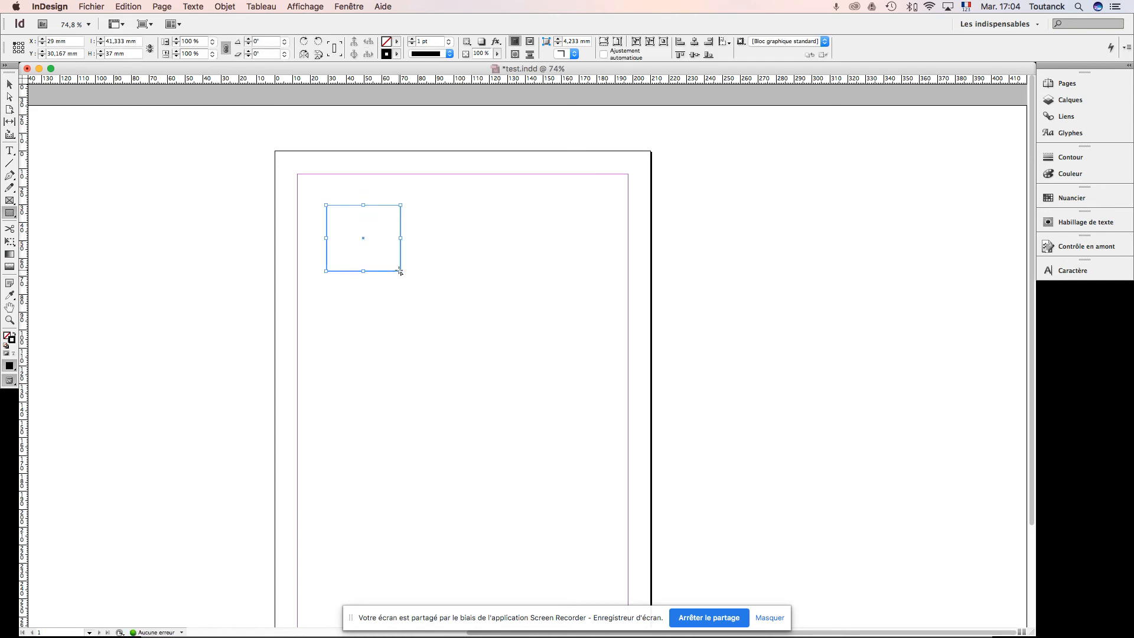
# Step: Fill the rectangle with pink, R 244, V 142, B 196
pyautogui.press('super+equal')
pyautogui.press('super+equal')
pyautogui.press('super+equal')
pyautogui.press('super+equal')
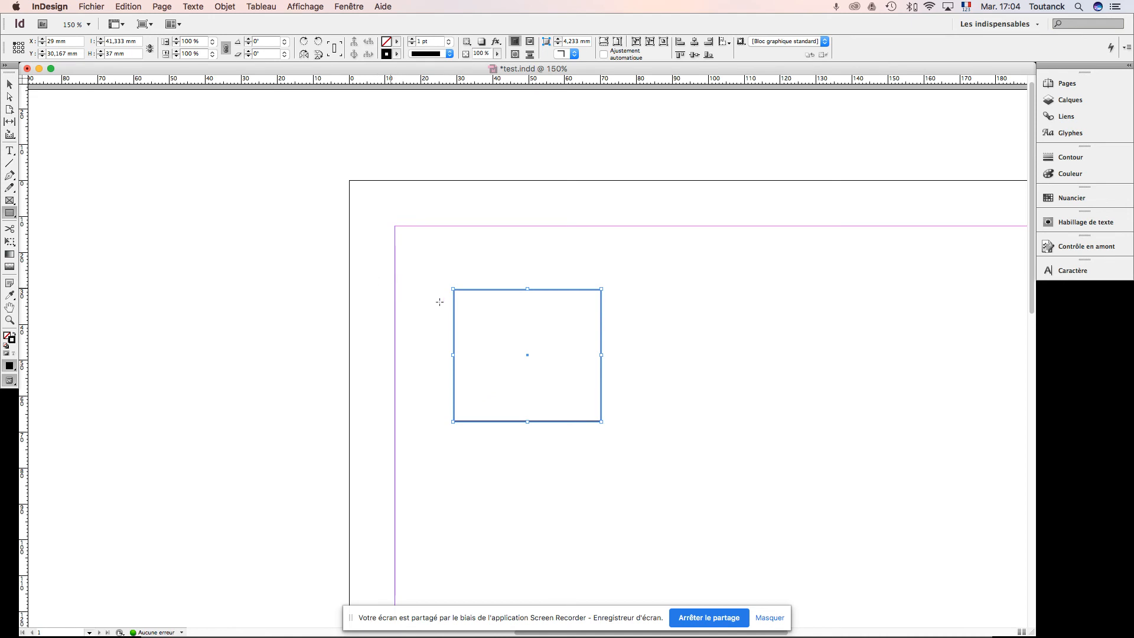
pyautogui.moveTo(556, 329); pyautogui.dragTo(388, 237)
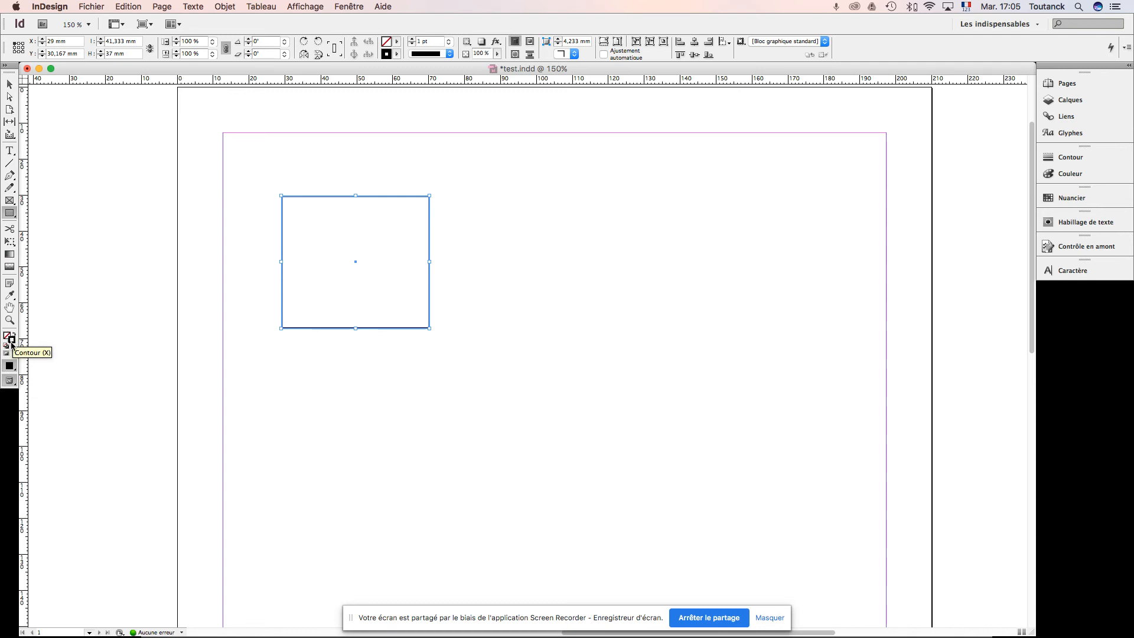
pyautogui.doubleClick(10, 338)
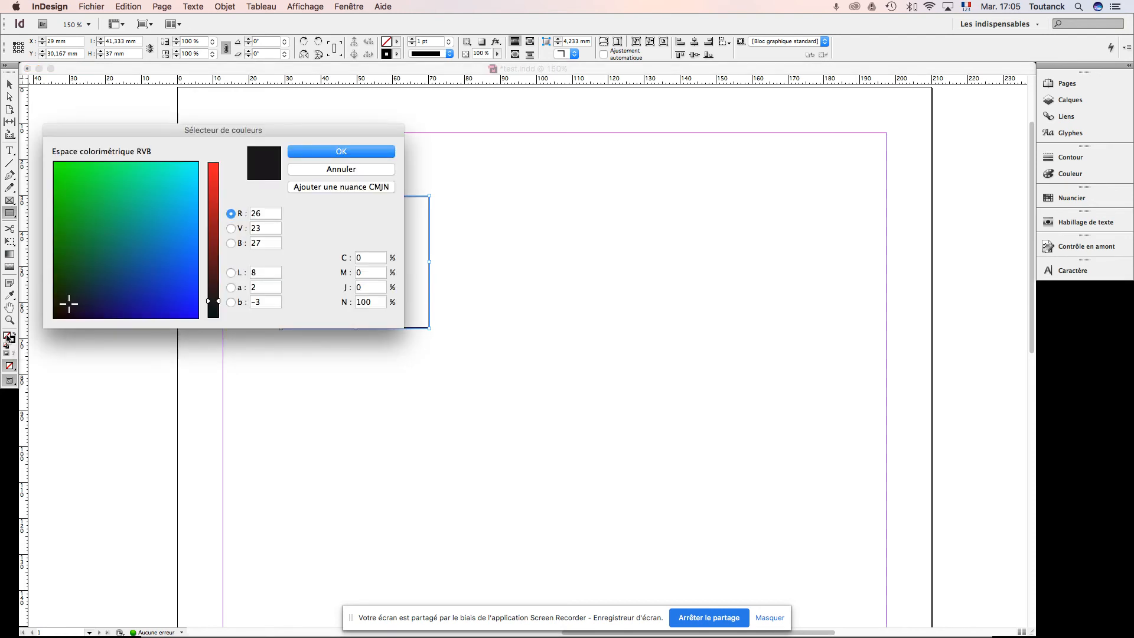
pyautogui.click(165, 231)
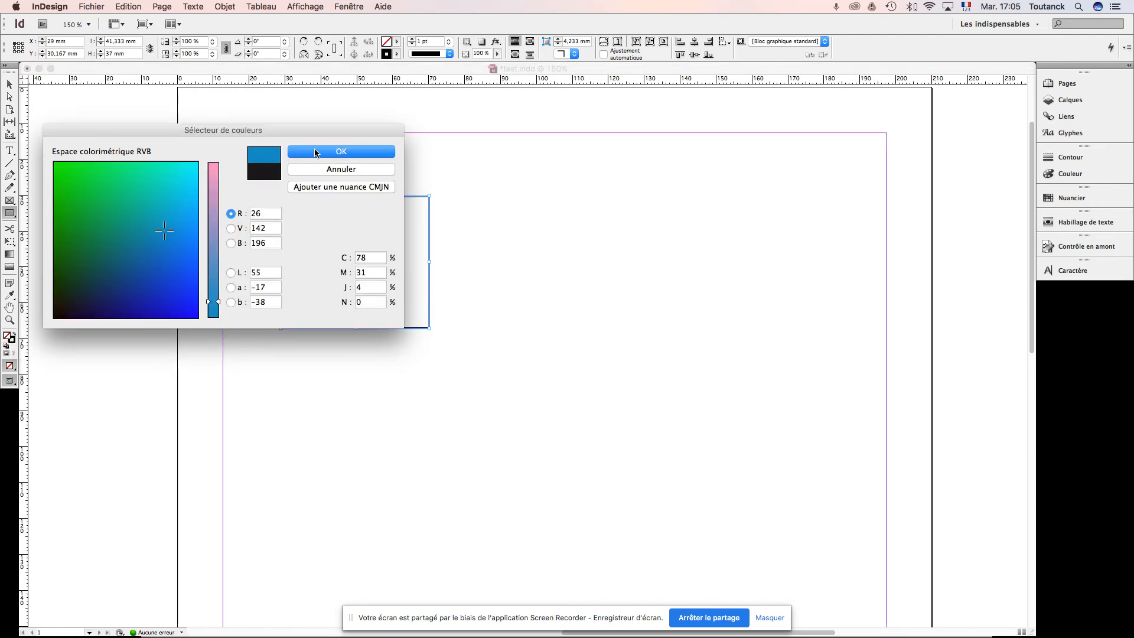
pyautogui.click(214, 170)
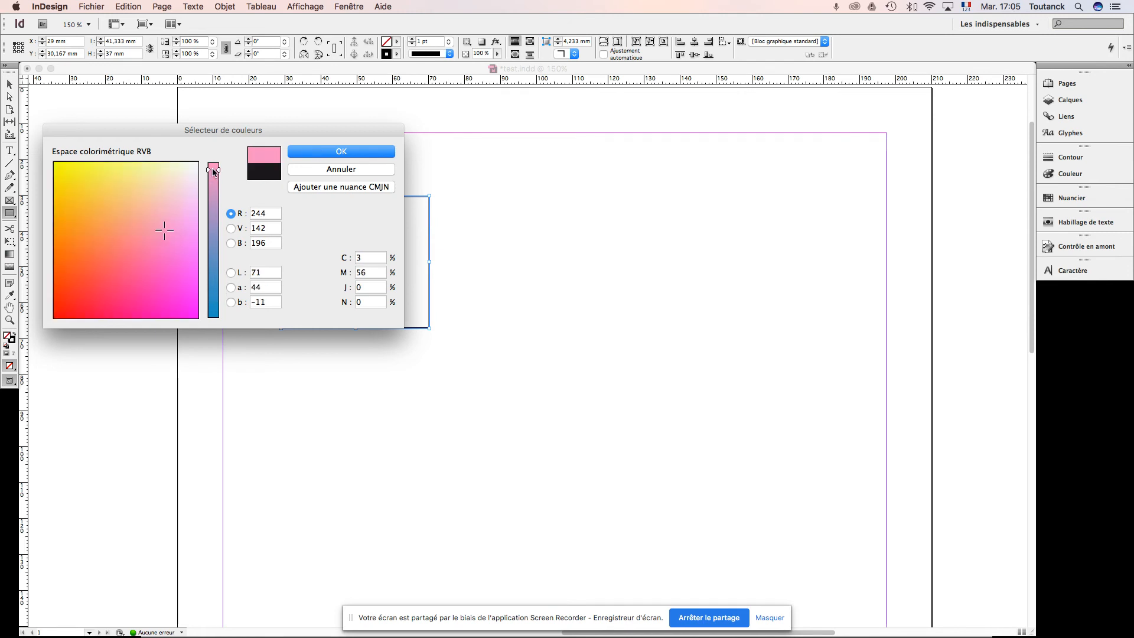
pyautogui.click(321, 153)
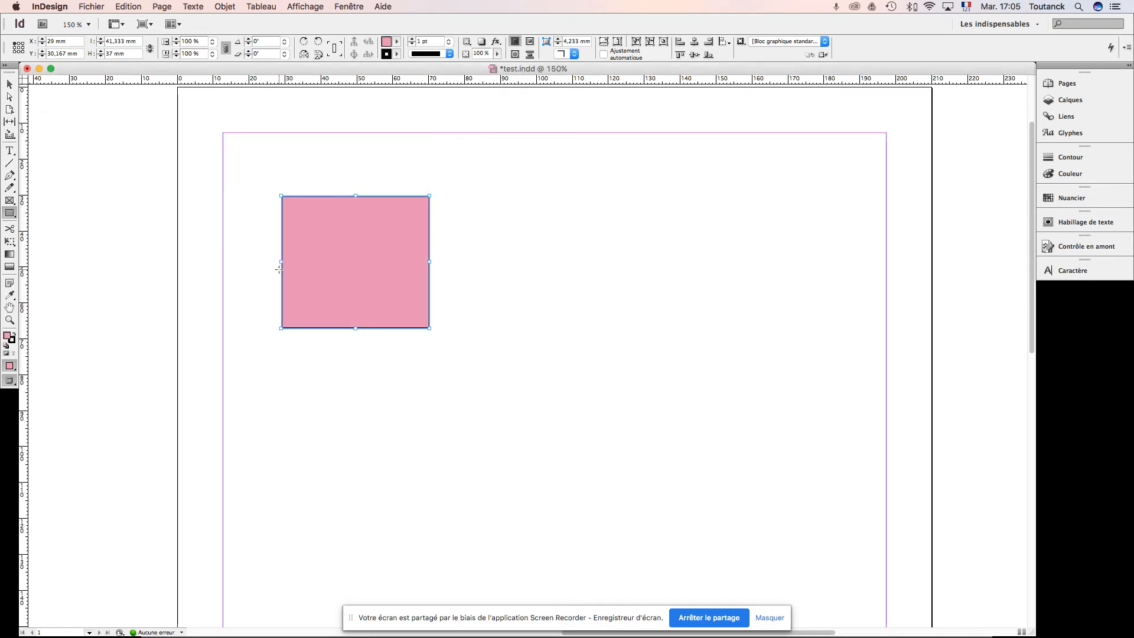
# Step: Set the rectangle's stroke to turquoise, R 26, V 223, B 187
pyautogui.doubleClick(14, 345)
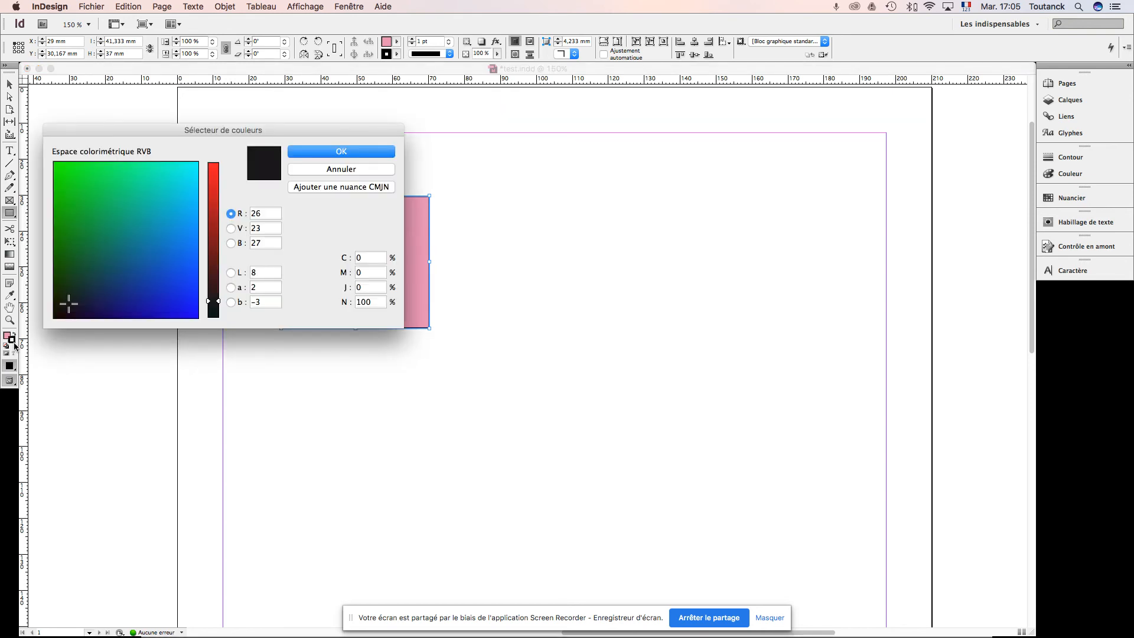
pyautogui.click(178, 168)
pyautogui.moveTo(178, 168); pyautogui.dragTo(159, 182)
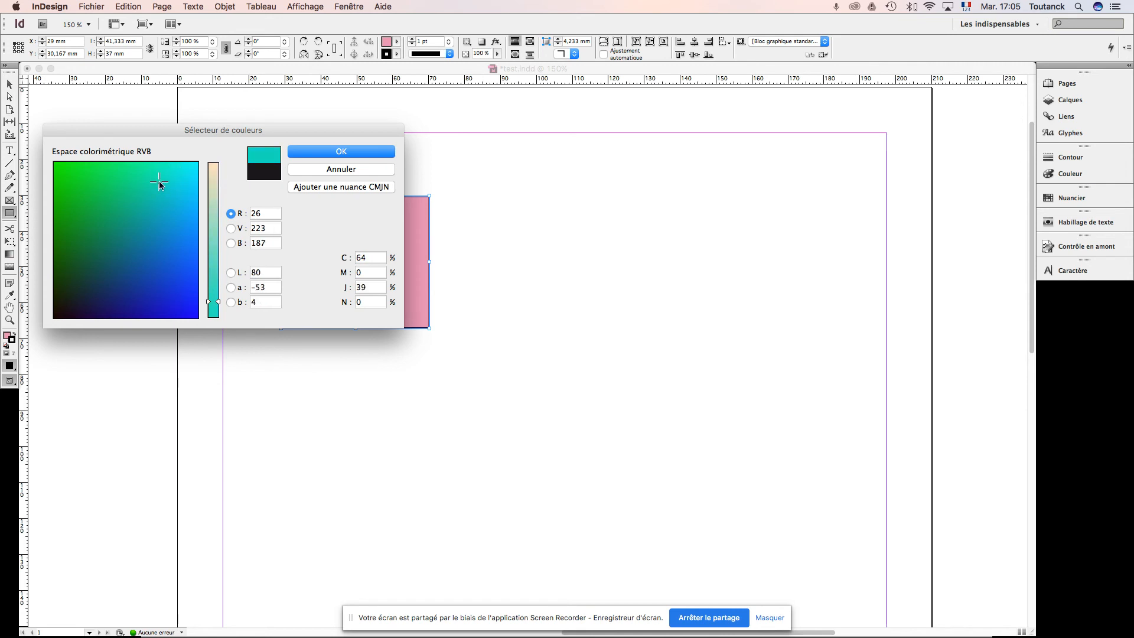
pyautogui.click(340, 153)
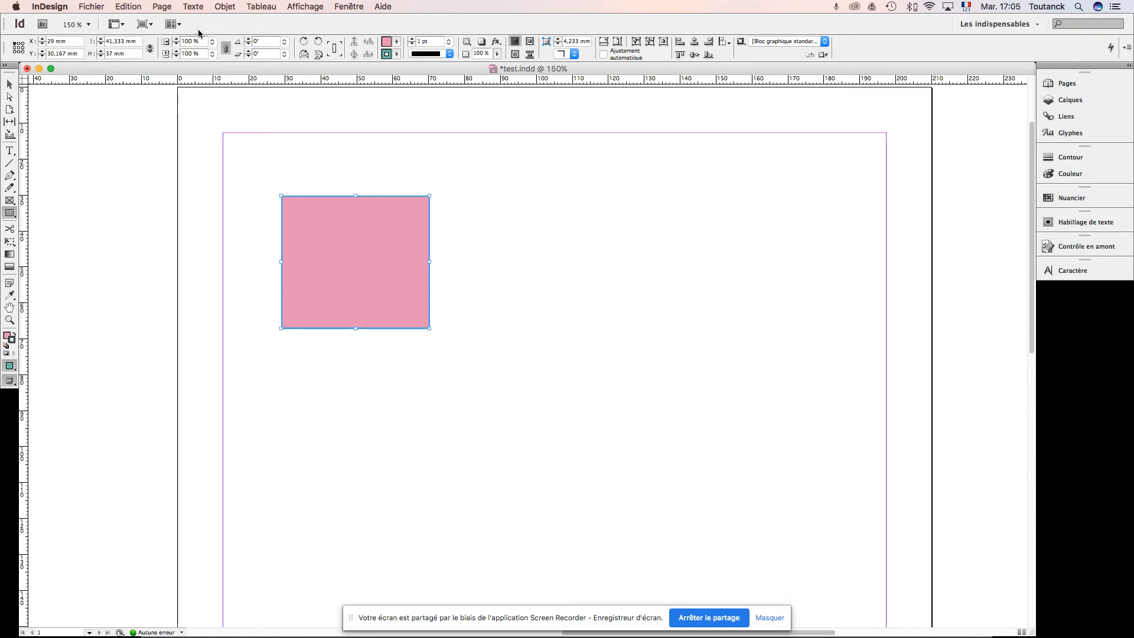
# Step: Scale the rectangle up proportionally to about 50.9 × 45.6 mm
pyautogui.click(176, 39)
pyautogui.click(176, 39)
pyautogui.click(176, 39)
pyautogui.click(176, 39)
pyautogui.click(176, 39)
pyautogui.click(176, 39)
pyautogui.click(176, 39)
pyautogui.click(176, 39)
pyautogui.click(176, 39)
pyautogui.click(176, 39)
pyautogui.click(176, 39)
pyautogui.click(176, 39)
pyautogui.click(176, 39)
pyautogui.click(176, 39)
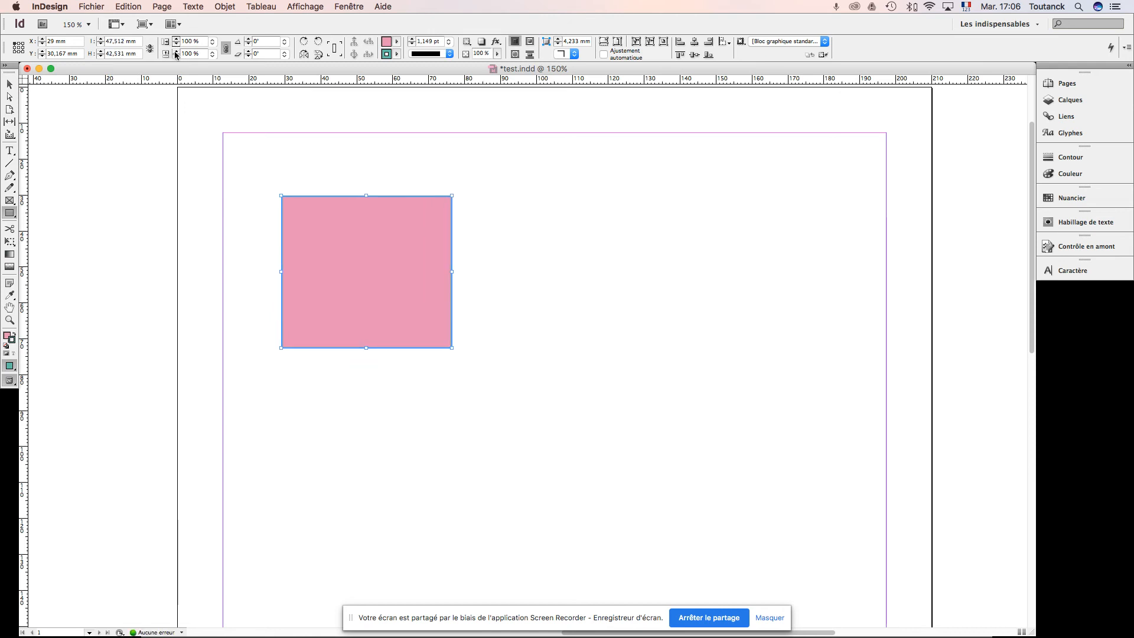
pyautogui.click(177, 51)
pyautogui.click(177, 52)
pyautogui.click(176, 51)
pyautogui.click(177, 51)
pyautogui.click(176, 51)
pyautogui.click(176, 51)
pyautogui.click(176, 51)
pyautogui.click(176, 51)
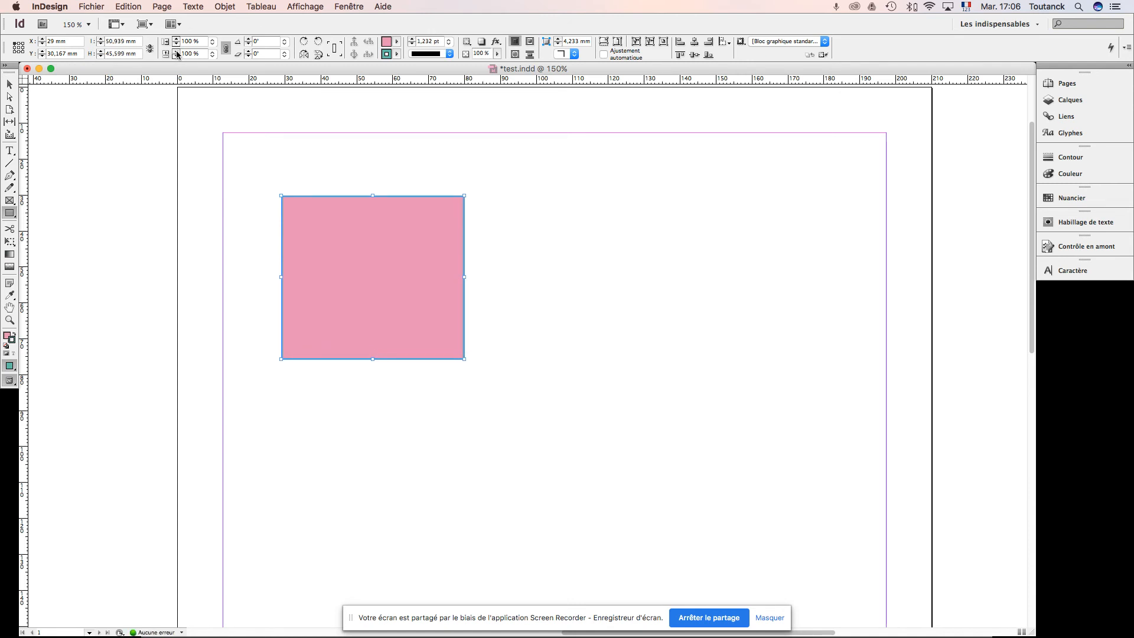
# Step: Try rotating the rectangle to 9° and return its rotation angle to 0°
pyautogui.click(248, 40)
pyautogui.click(249, 39)
pyautogui.click(248, 39)
pyautogui.click(249, 39)
pyautogui.click(248, 39)
pyautogui.click(249, 39)
pyautogui.click(249, 40)
pyautogui.click(248, 39)
pyautogui.click(249, 40)
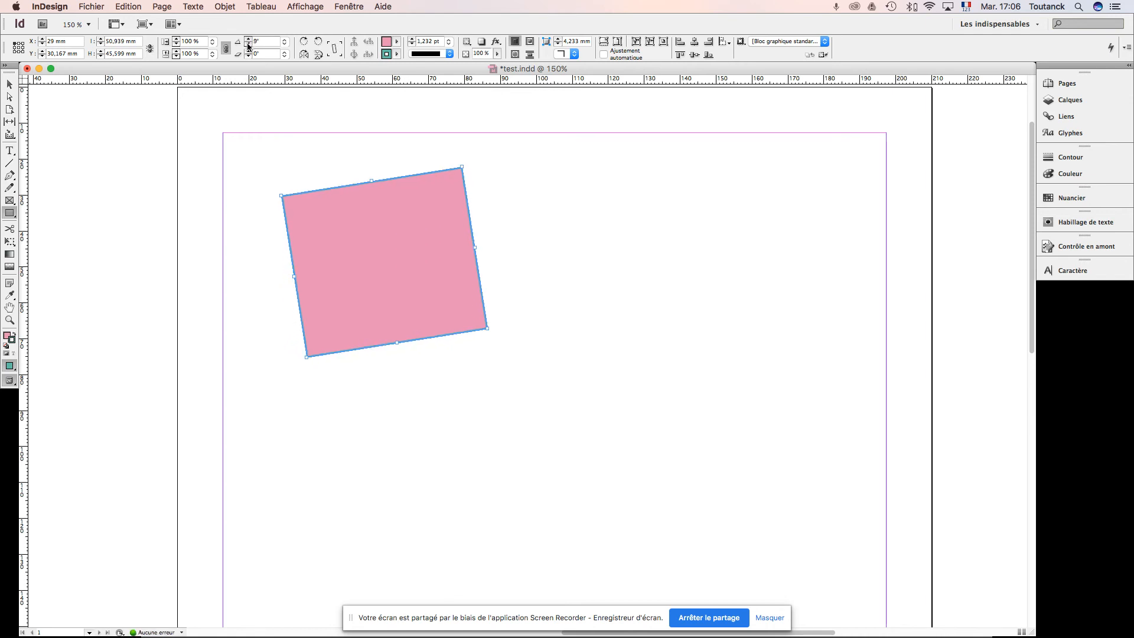
pyautogui.click(248, 45)
pyautogui.click(248, 45)
pyautogui.click(249, 45)
pyautogui.click(249, 45)
pyautogui.click(248, 44)
pyautogui.click(248, 45)
pyautogui.click(248, 45)
pyautogui.click(249, 45)
pyautogui.click(248, 45)
# Step: Shear the rectangle to an angle of 18° so that it forms a parallelogram
pyautogui.click(248, 52)
pyautogui.click(249, 52)
pyautogui.click(249, 52)
pyautogui.click(248, 52)
pyautogui.click(249, 52)
pyautogui.click(248, 52)
pyautogui.click(249, 52)
pyautogui.click(249, 52)
pyautogui.click(248, 53)
pyautogui.click(249, 53)
pyautogui.click(249, 53)
pyautogui.click(248, 52)
pyautogui.click(249, 52)
pyautogui.click(249, 53)
pyautogui.click(249, 52)
pyautogui.click(249, 52)
pyautogui.click(248, 52)
pyautogui.click(249, 53)
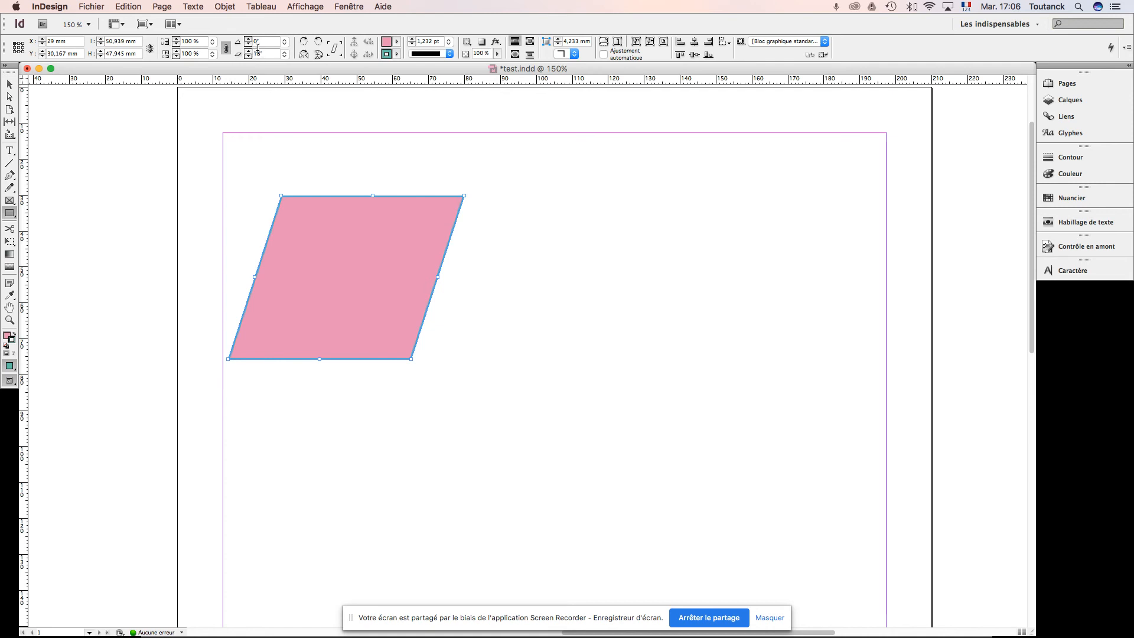
# Step: Try flipping the pink parallelogram horizontally and vertically, reversing each flip
pyautogui.click(305, 55)
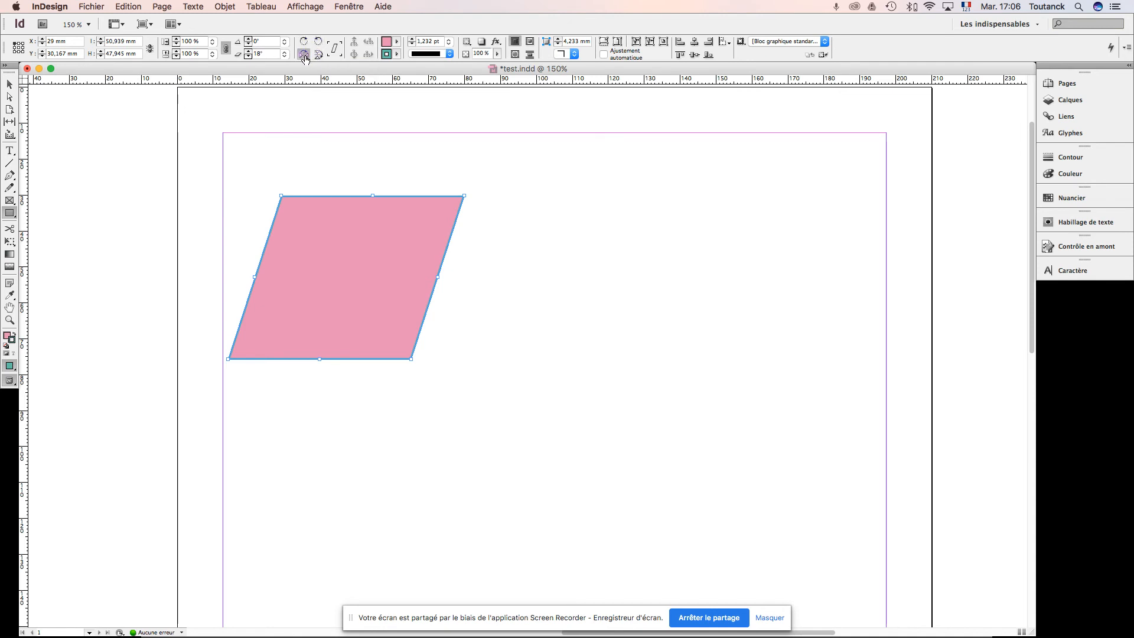
pyautogui.click(304, 55)
pyautogui.click(317, 55)
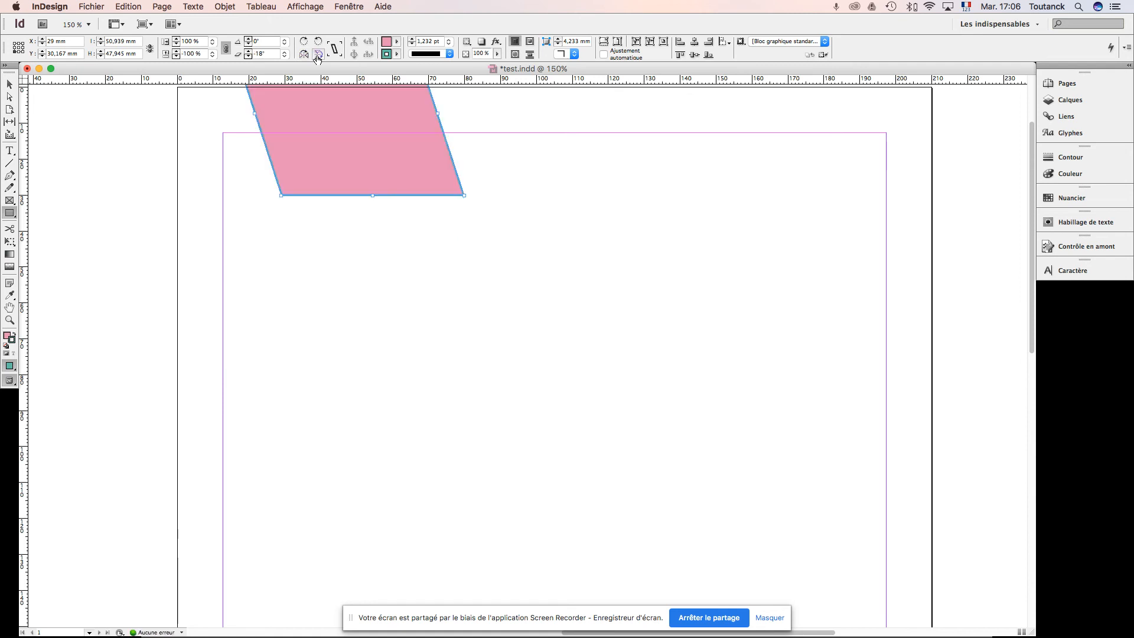
pyautogui.click(318, 54)
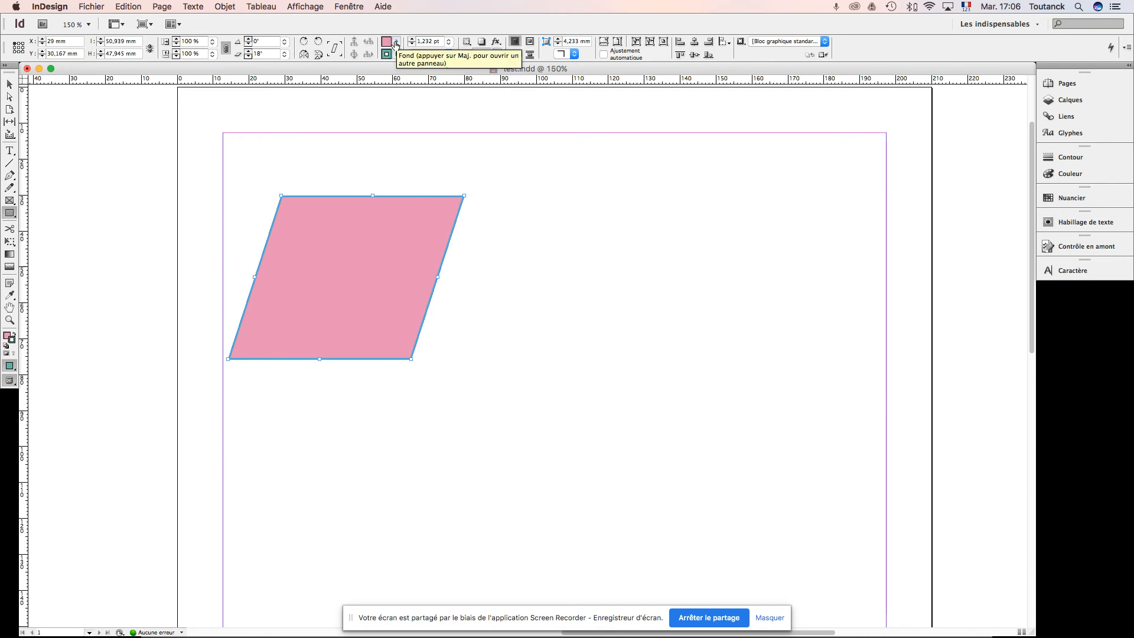
# Step: Try setting the parallelogram's fill to [Sans] and undo the change
pyautogui.click(398, 42)
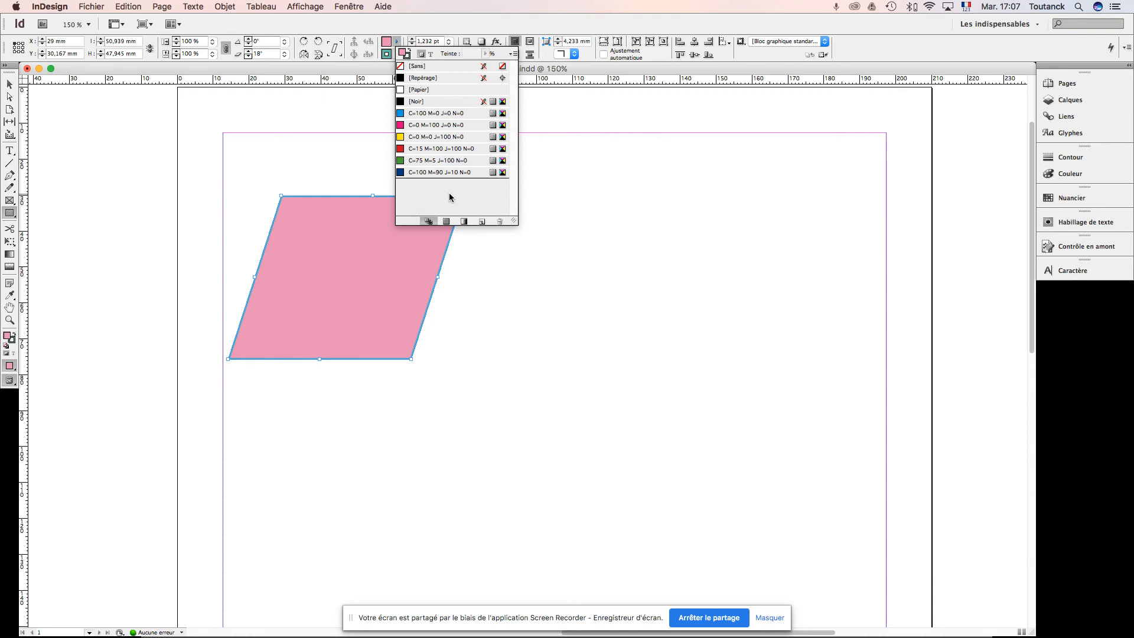
pyautogui.click(434, 68)
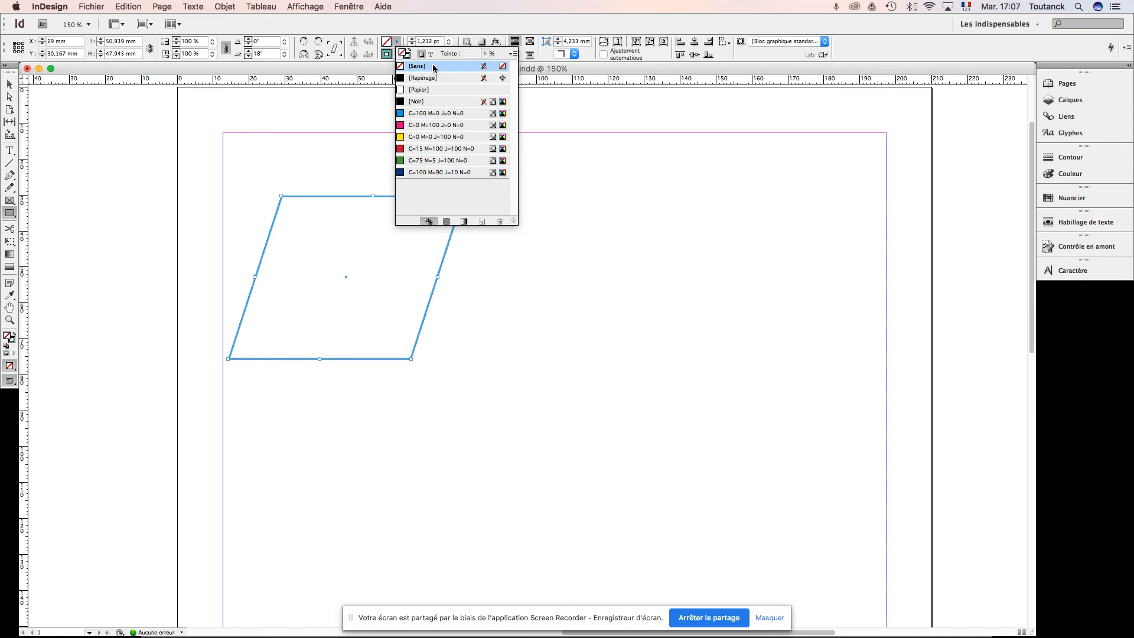
pyautogui.press('super+z')
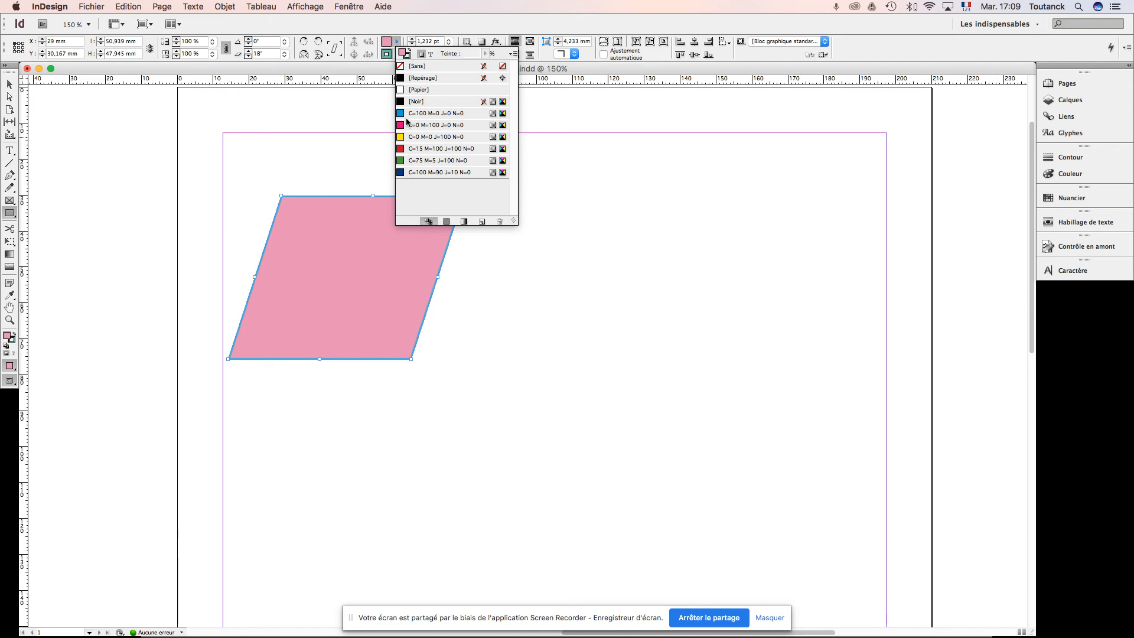
# Step: Start a new color swatch from the parallelogram's pink fill and move its dialog closer to the shape
pyautogui.click(387, 54)
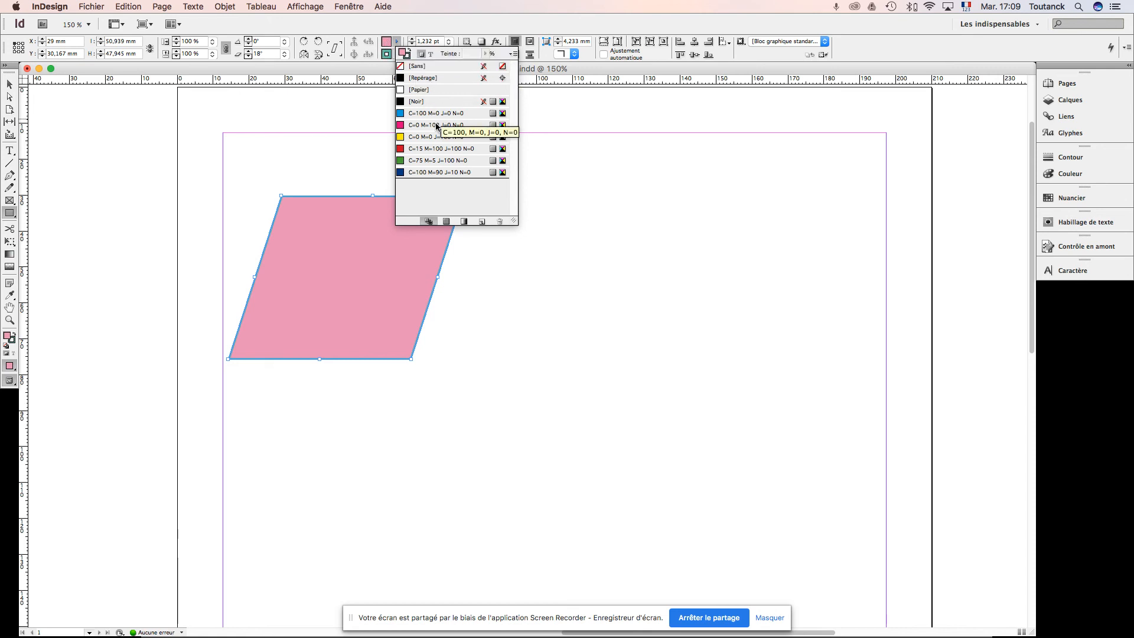
pyautogui.click(513, 55)
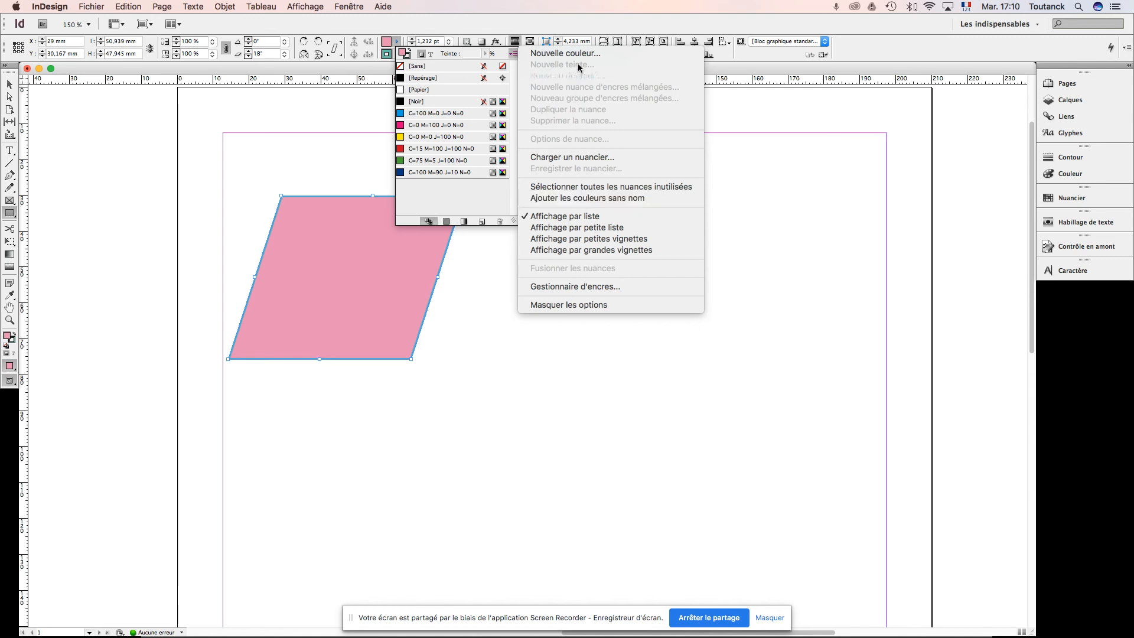
pyautogui.click(562, 53)
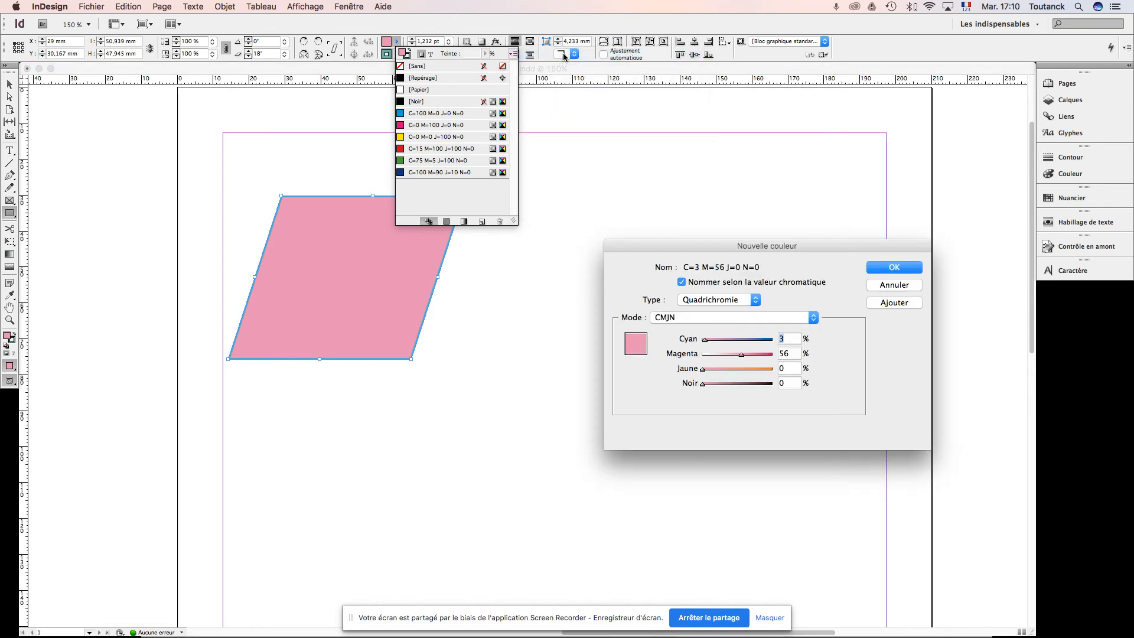
pyautogui.moveTo(669, 246); pyautogui.dragTo(610, 160)
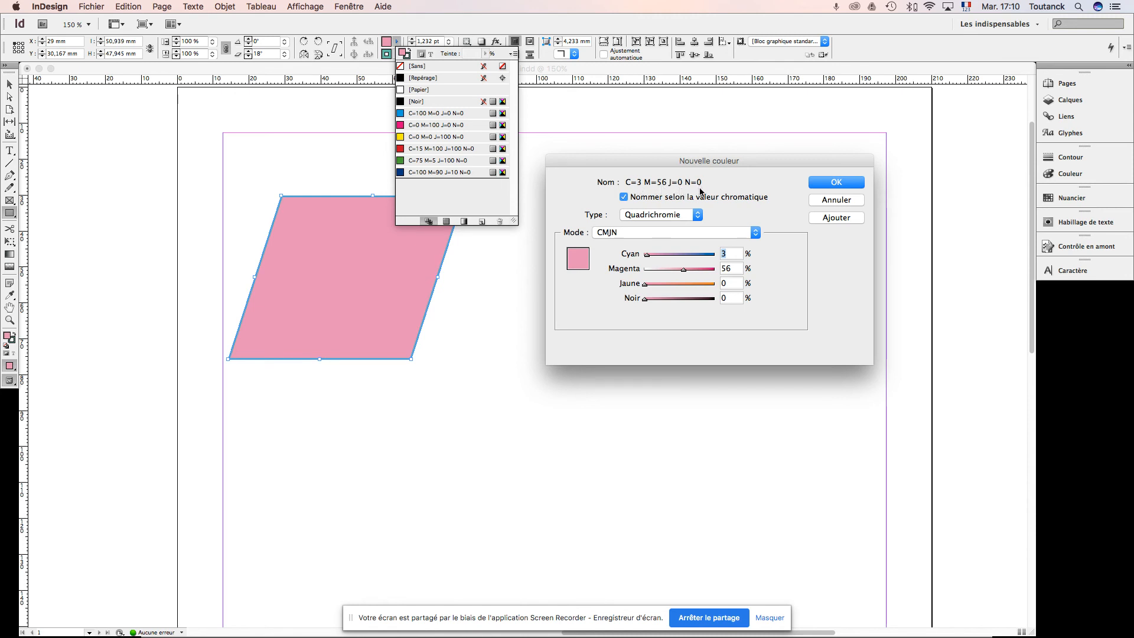
# Step: Try giving the new swatch a custom name and switch back to naming it by its color value
pyautogui.click(624, 198)
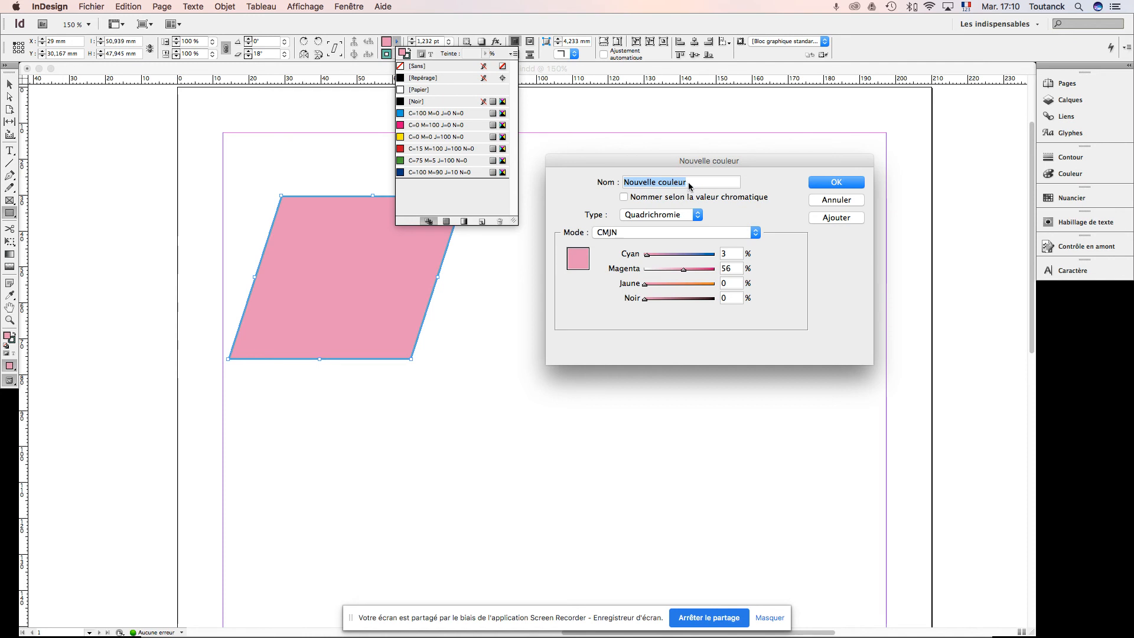
pyautogui.moveTo(689, 184); pyautogui.dragTo(616, 191)
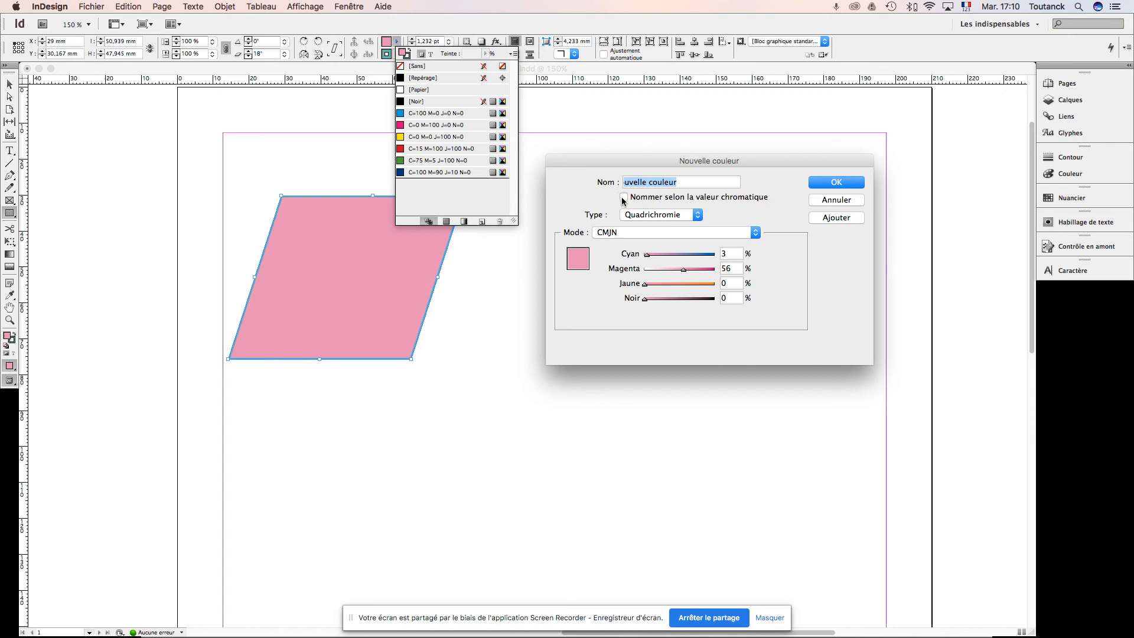
pyautogui.click(623, 198)
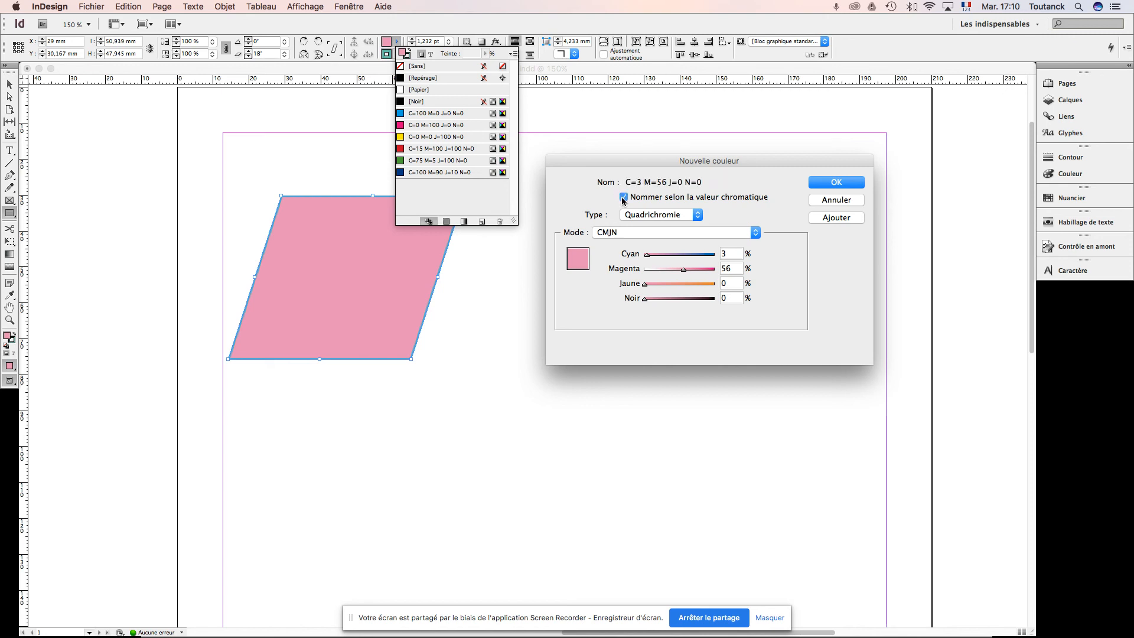
# Step: Review the color type and color mode choices for the new swatch, keeping Quadrichromie and CMJN
pyautogui.click(698, 216)
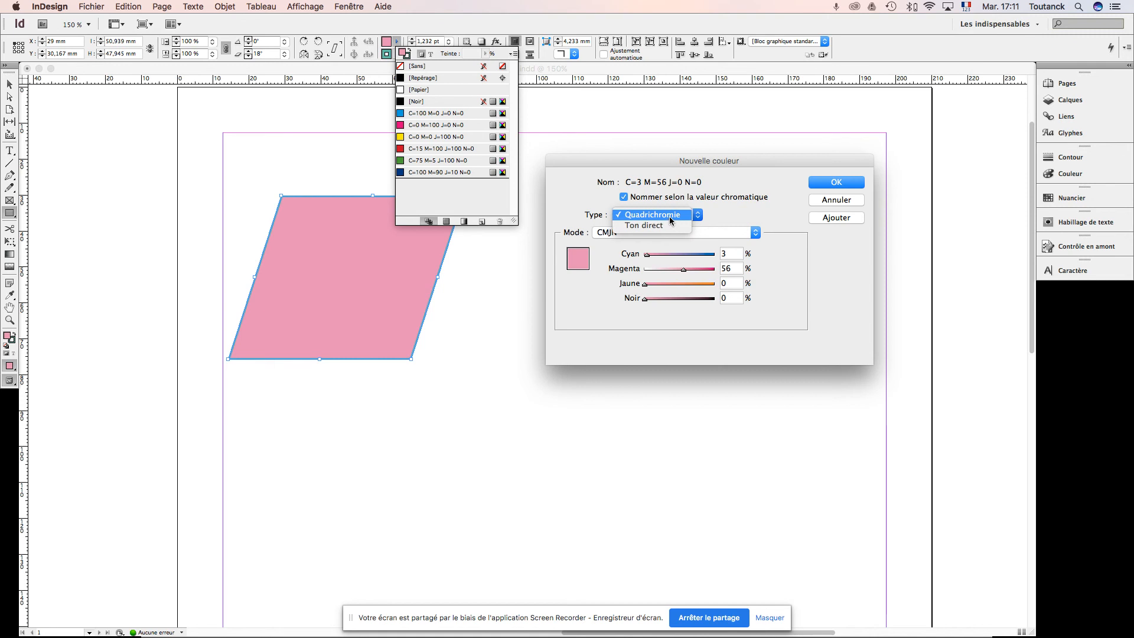
pyautogui.click(675, 216)
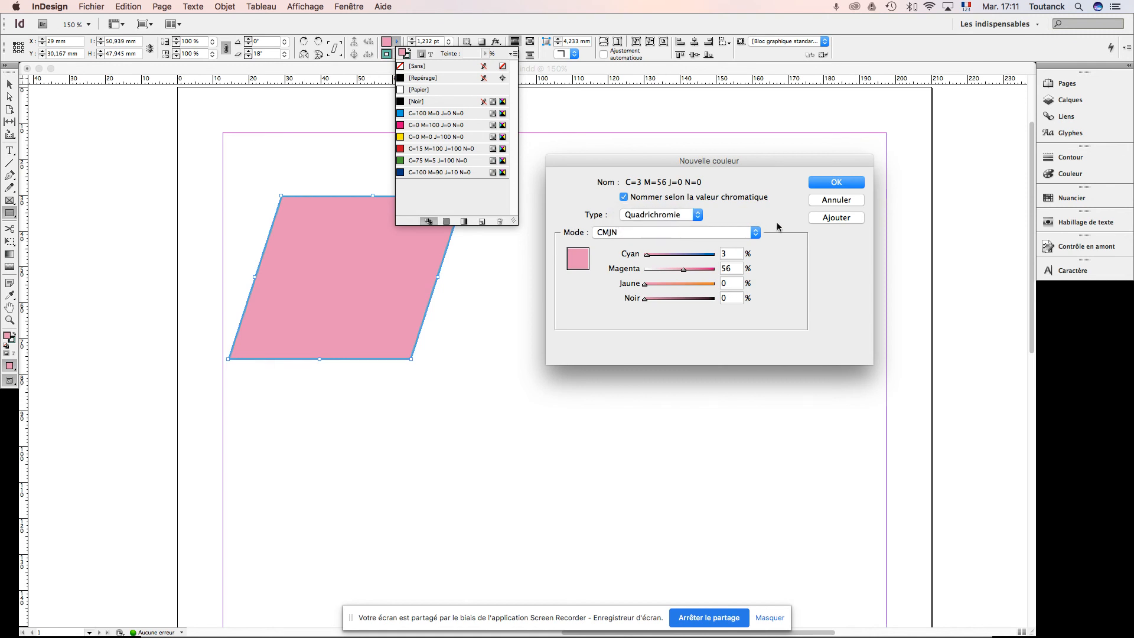
pyautogui.click(756, 234)
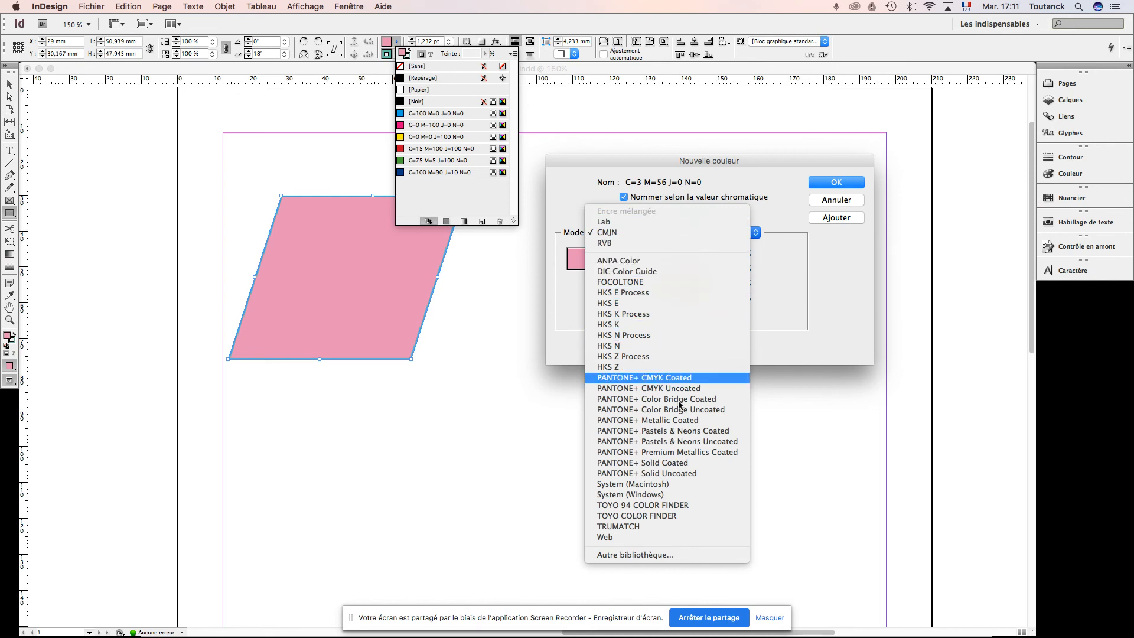
pyautogui.click(665, 235)
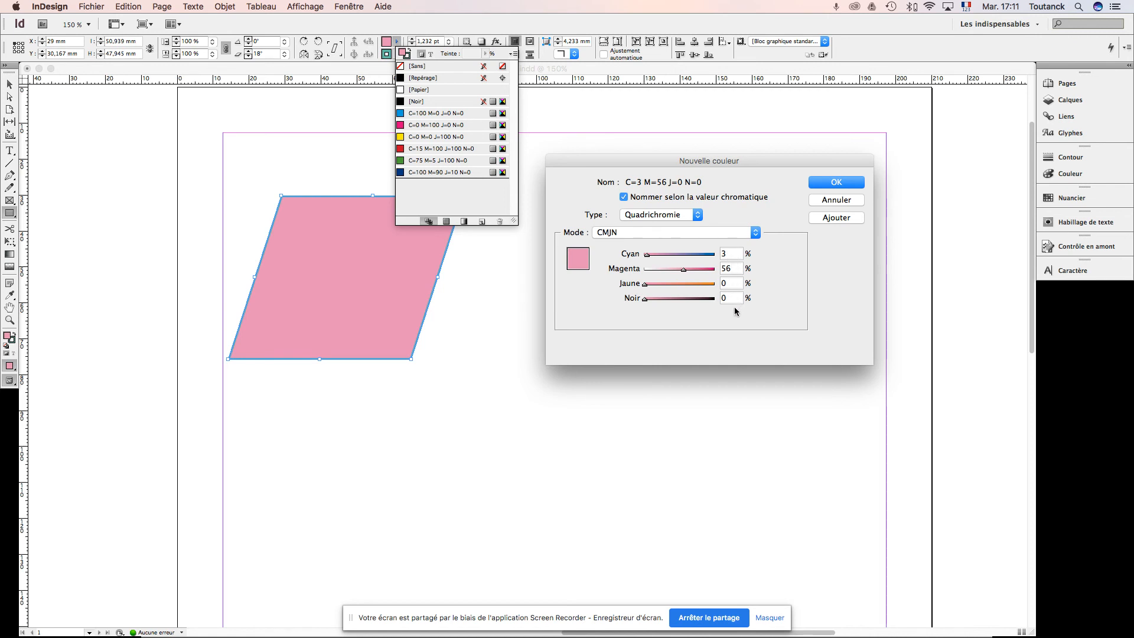
# Step: Set the new swatch's Cyan to 0 % and add the pink fill color to the swatches
pyautogui.doubleClick(732, 256)
pyautogui.write('0')
pyautogui.press('Tab')
pyautogui.click(837, 182)
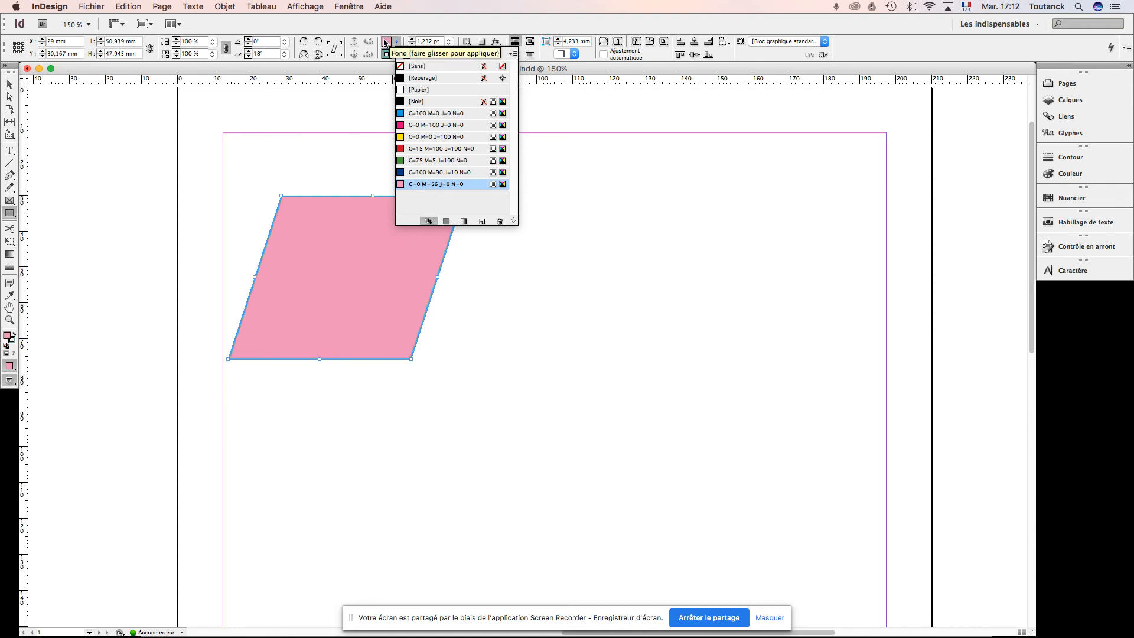
pyautogui.click(397, 44)
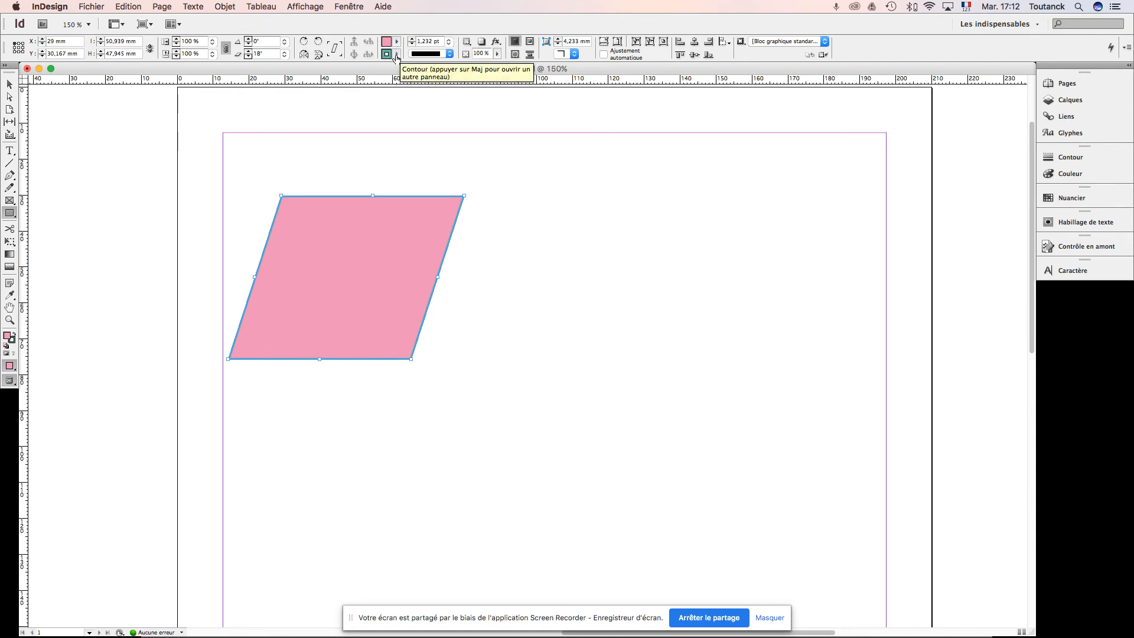
# Step: Create a CMJN process swatch from the parallelogram's green stroke color, C=64 M=0 J=39 N=0
pyautogui.click(397, 56)
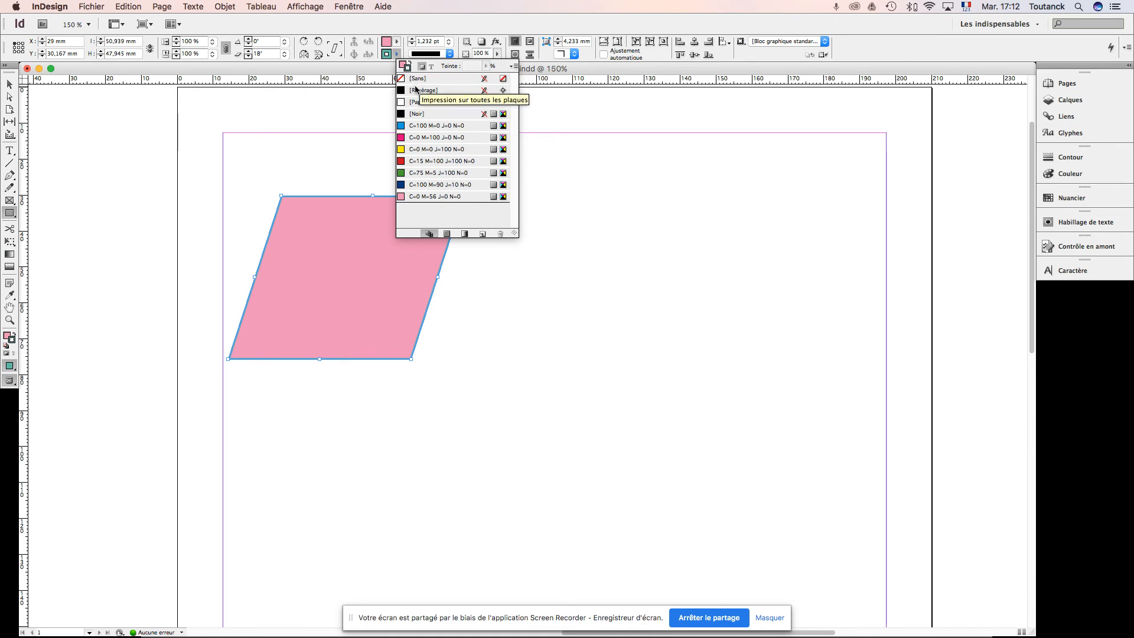
pyautogui.click(513, 70)
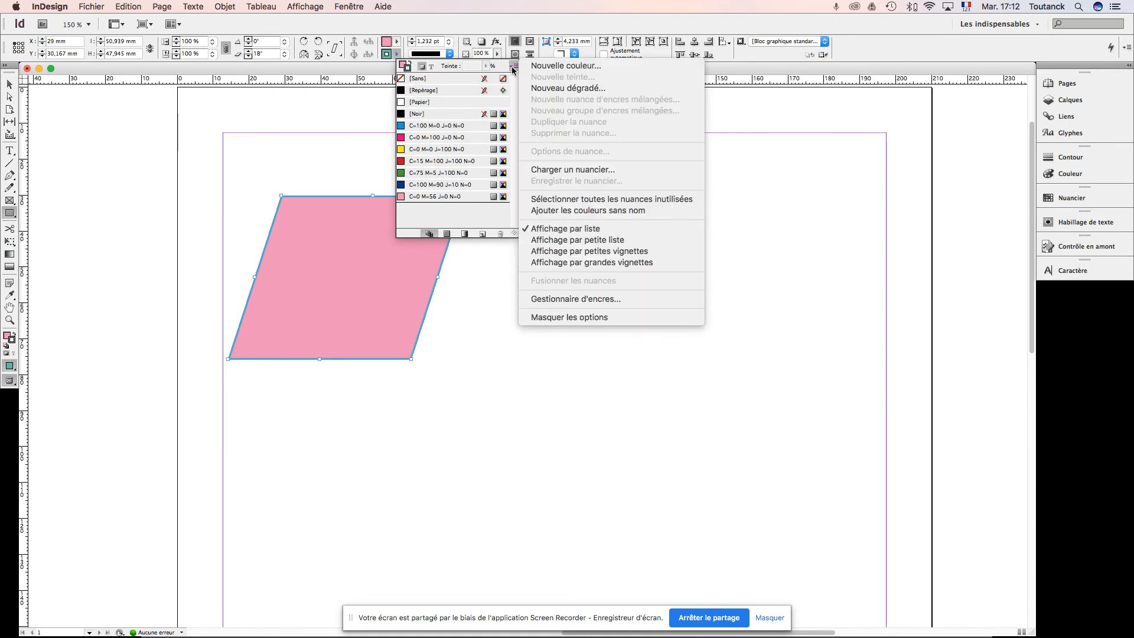
pyautogui.click(538, 65)
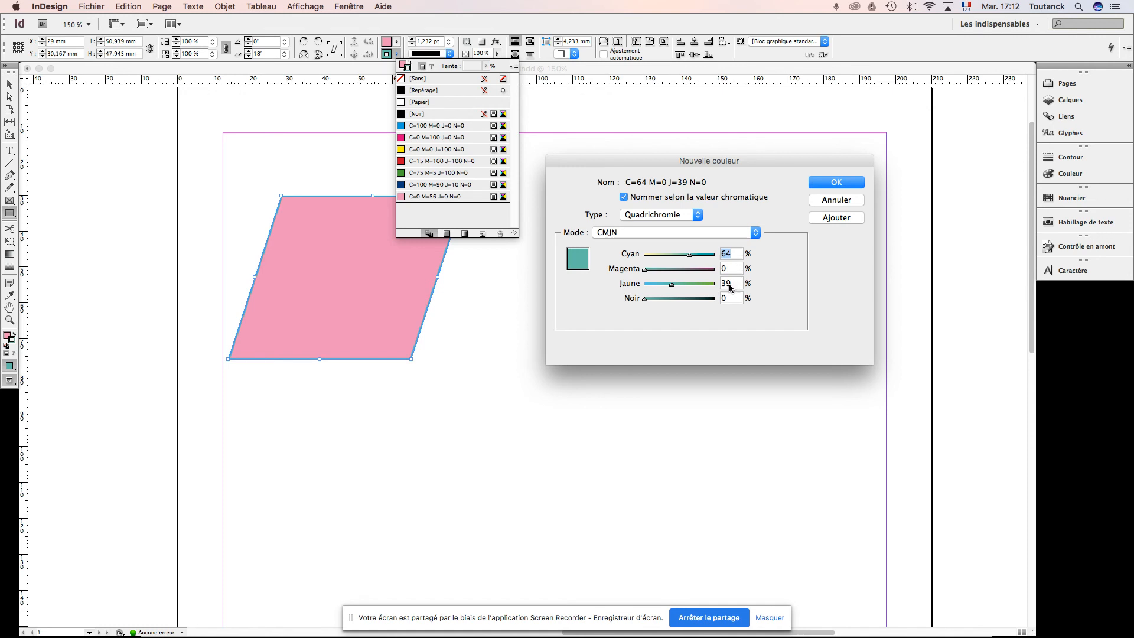
pyautogui.click(828, 182)
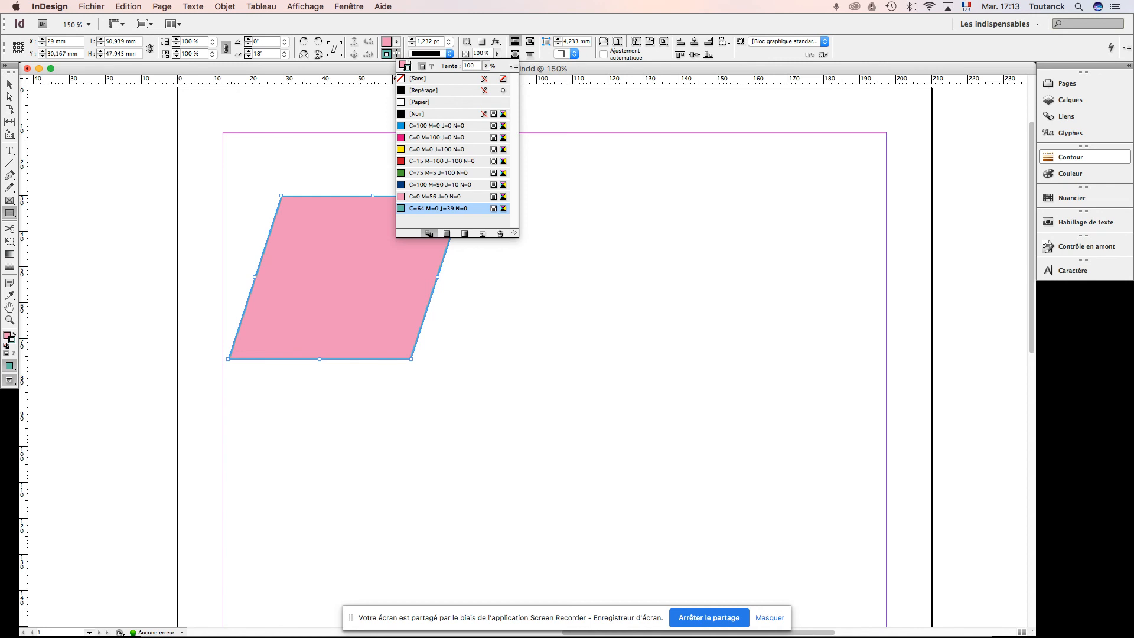
# Step: Switch to the Adobe Acrobat Professional presentation and go to the Contour tools page
pyautogui.press('super+Tab')
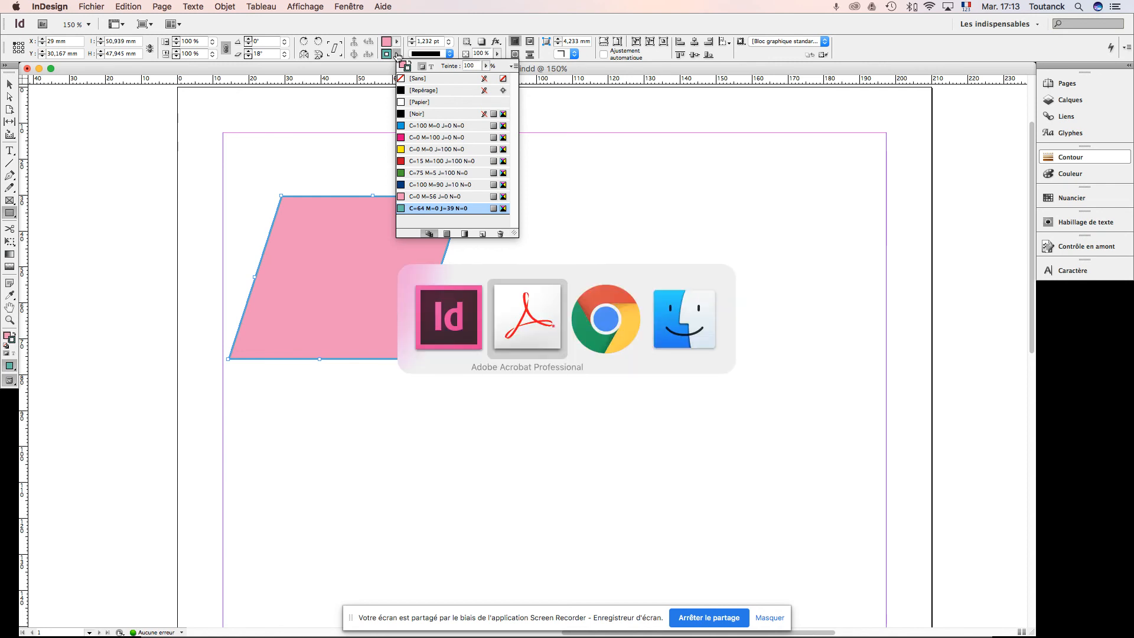
pyautogui.press('Right')
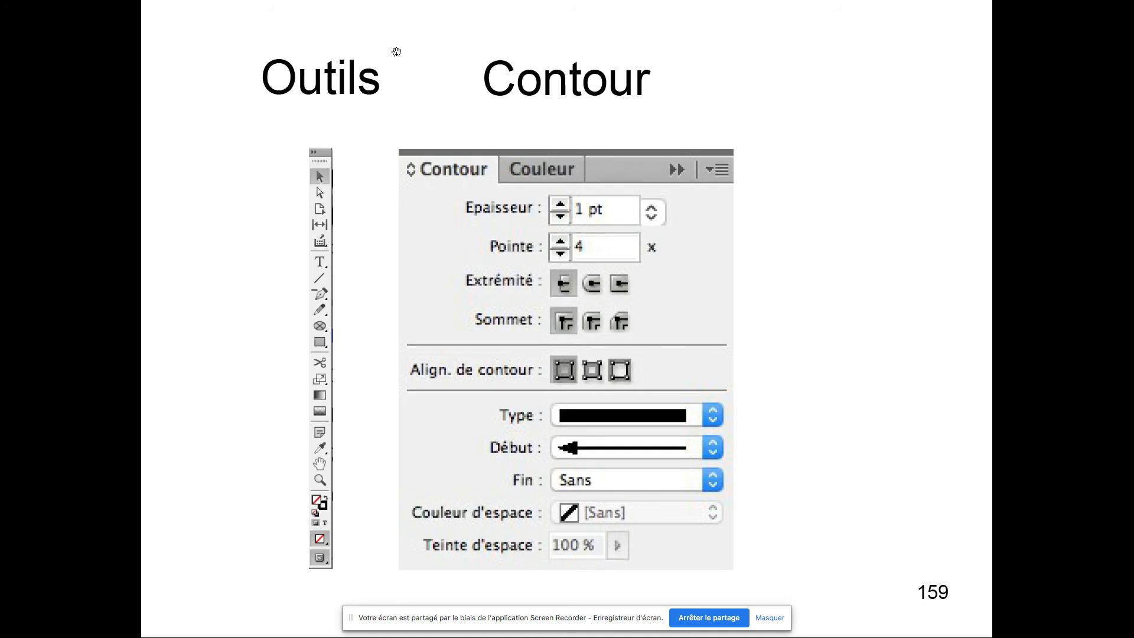
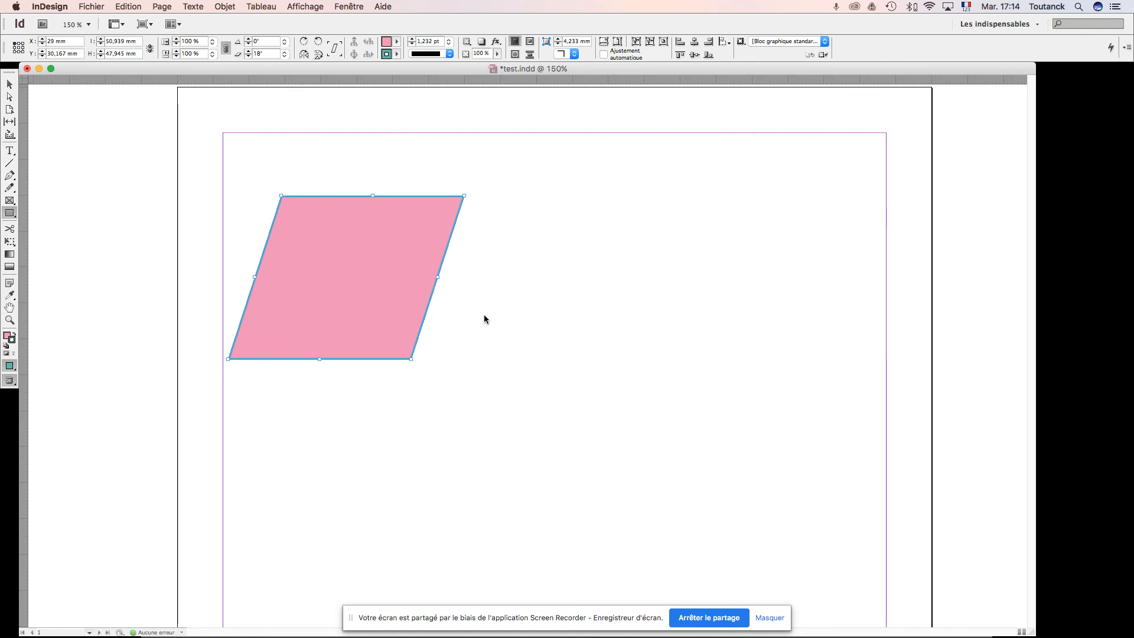
# Step: Create a 41,333 × 37 mm rectangle and position it beside the pink parallelogram, enlarged to about 50 × 46,7 mm
pyautogui.click(484, 319)
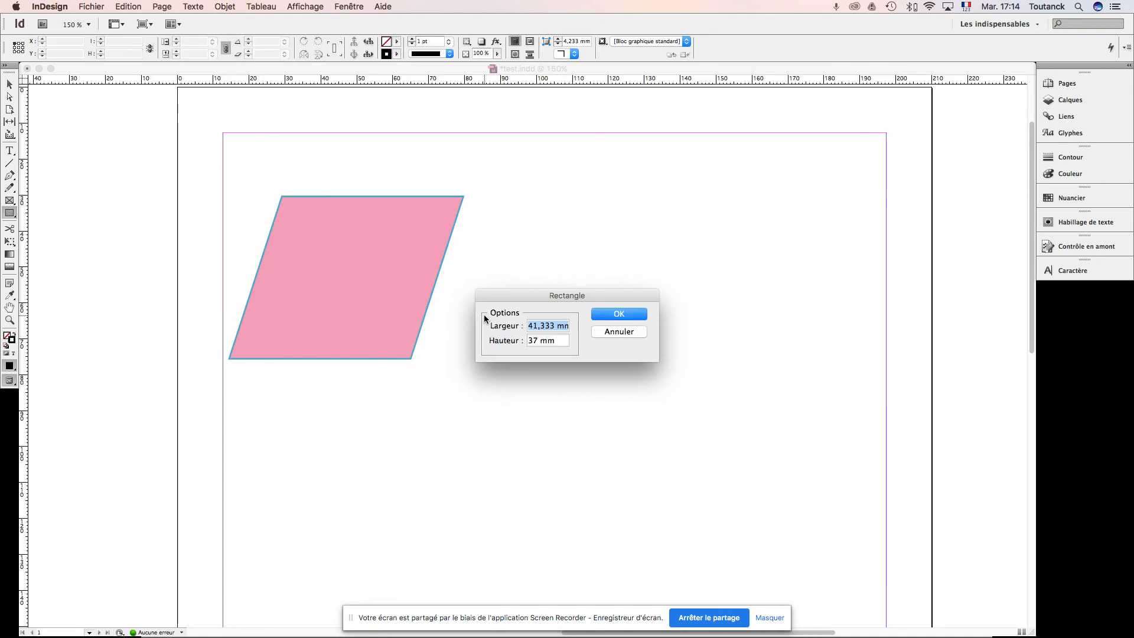
pyautogui.click(628, 315)
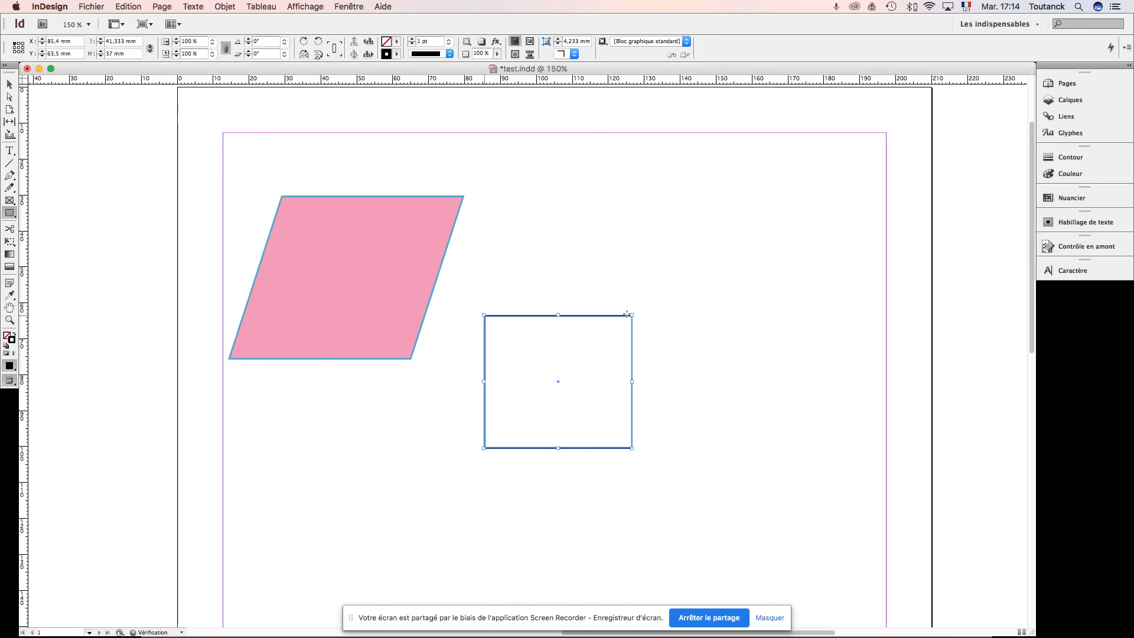
pyautogui.click(9, 85)
pyautogui.moveTo(532, 319); pyautogui.dragTo(570, 199)
pyautogui.moveTo(673, 329); pyautogui.dragTo(703, 363)
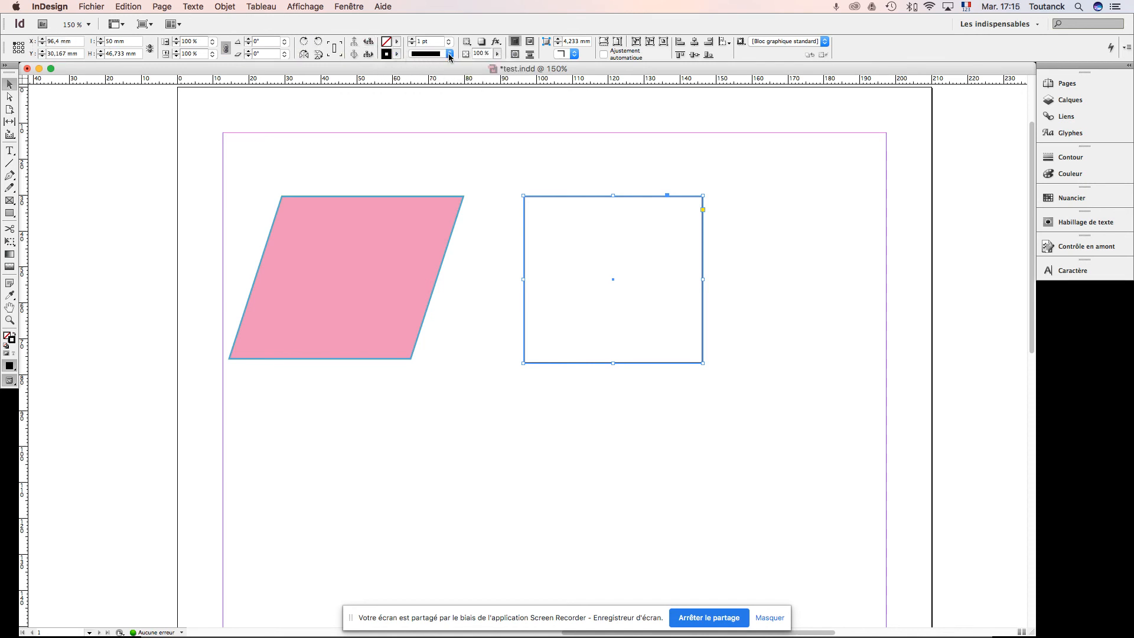
# Step: Increase the new rectangle's stroke weight to 9 pt
pyautogui.click(412, 39)
pyautogui.click(412, 39)
pyautogui.click(412, 39)
pyautogui.click(412, 39)
pyautogui.click(412, 39)
pyautogui.click(412, 39)
pyautogui.click(412, 39)
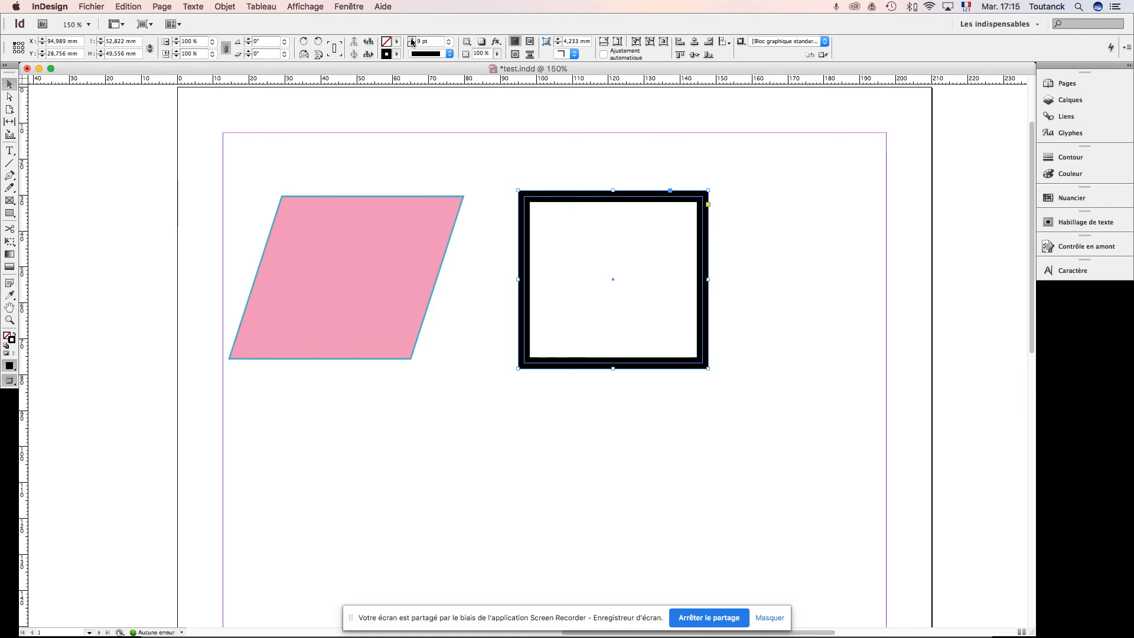
# Step: Try the multi-line stroke types Epais - Epais, Epais - Fin, Epais - Fin - Epais and Fin - Fin on the rectangle
pyautogui.click(449, 54)
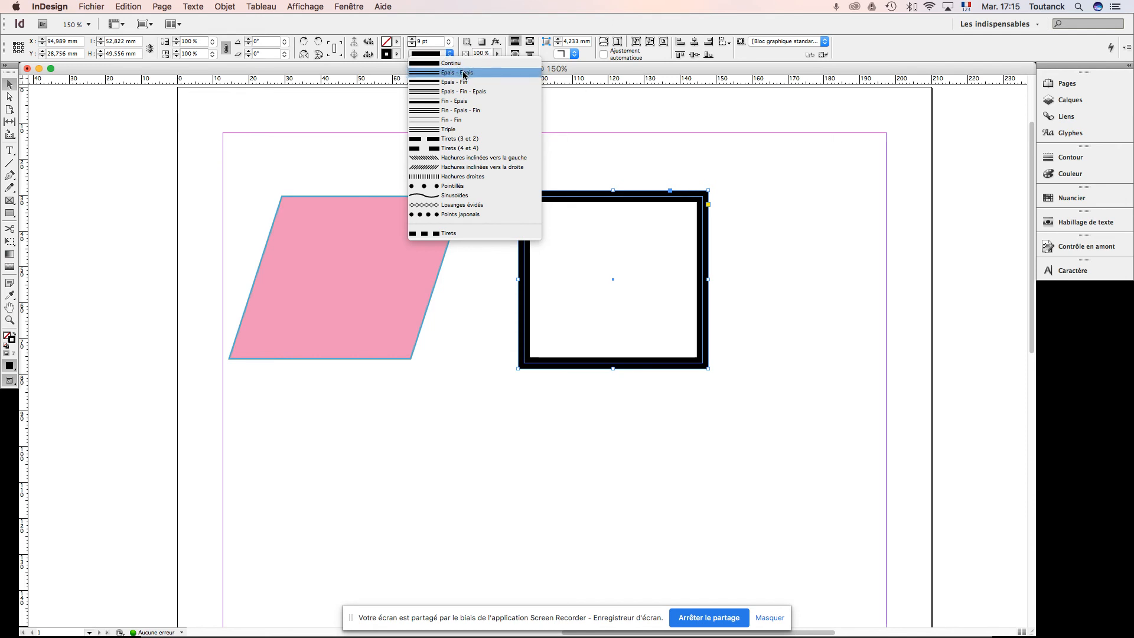
pyautogui.click(464, 73)
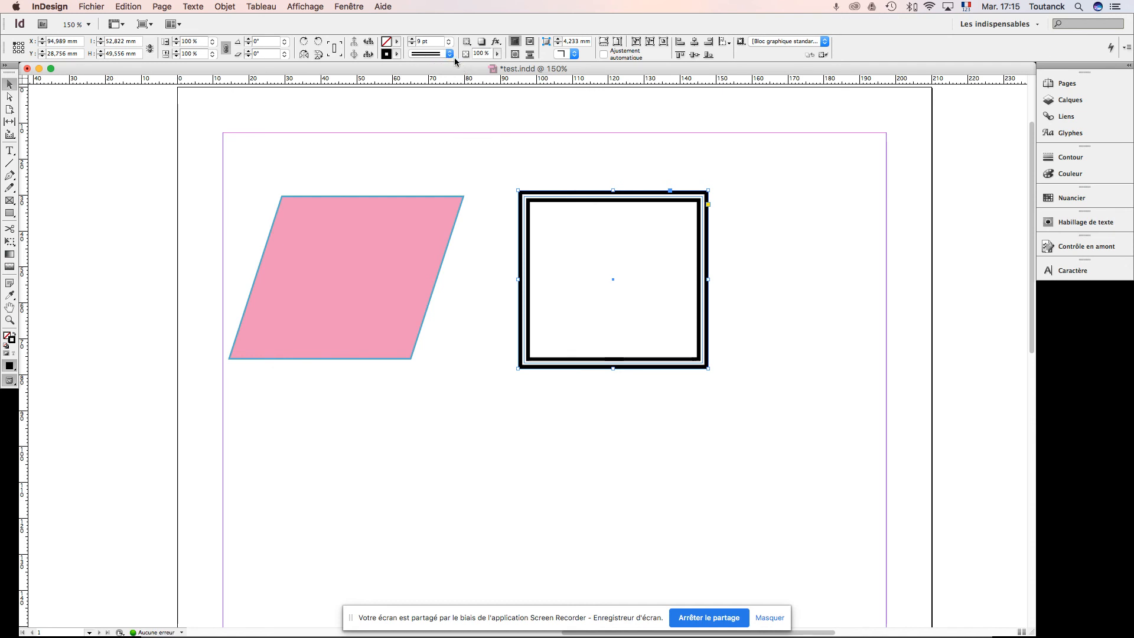
pyautogui.click(450, 55)
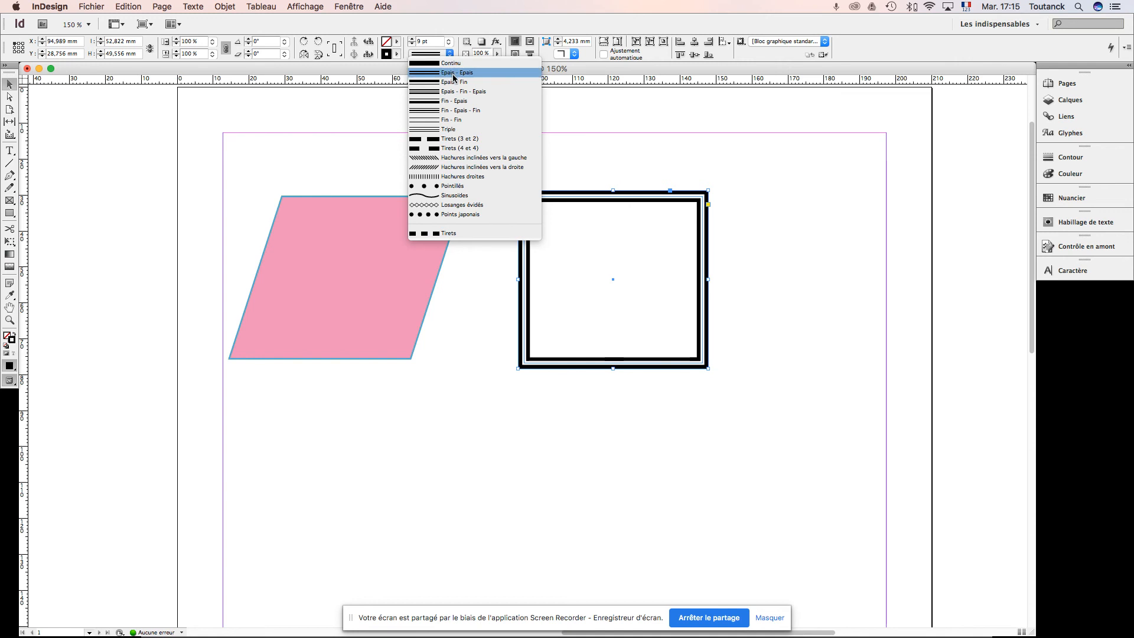
pyautogui.click(454, 83)
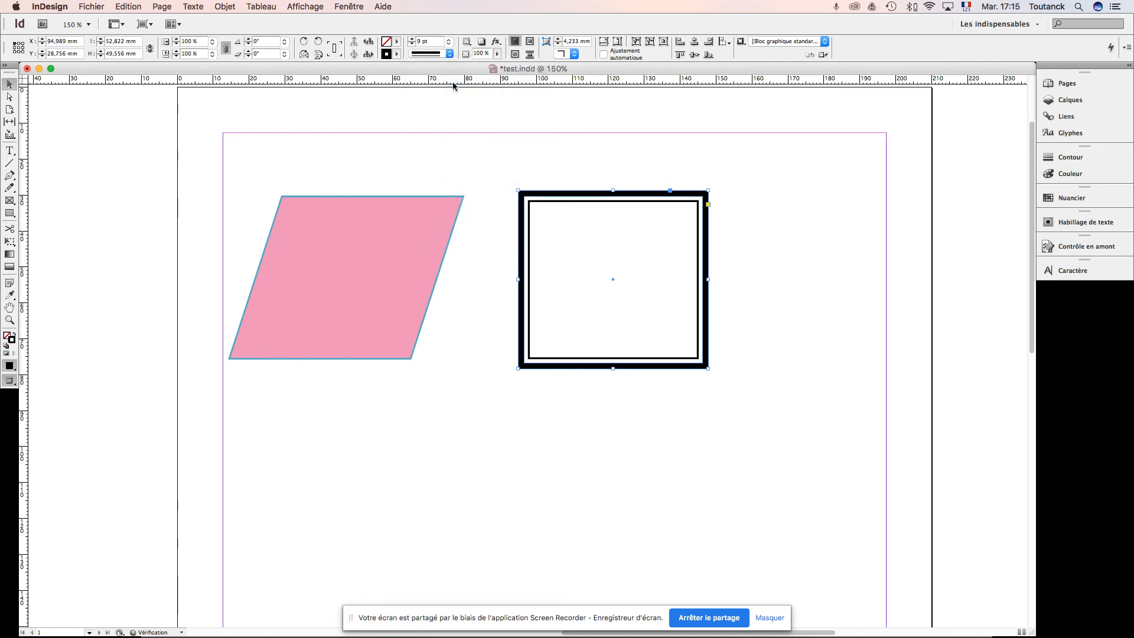
pyautogui.click(450, 55)
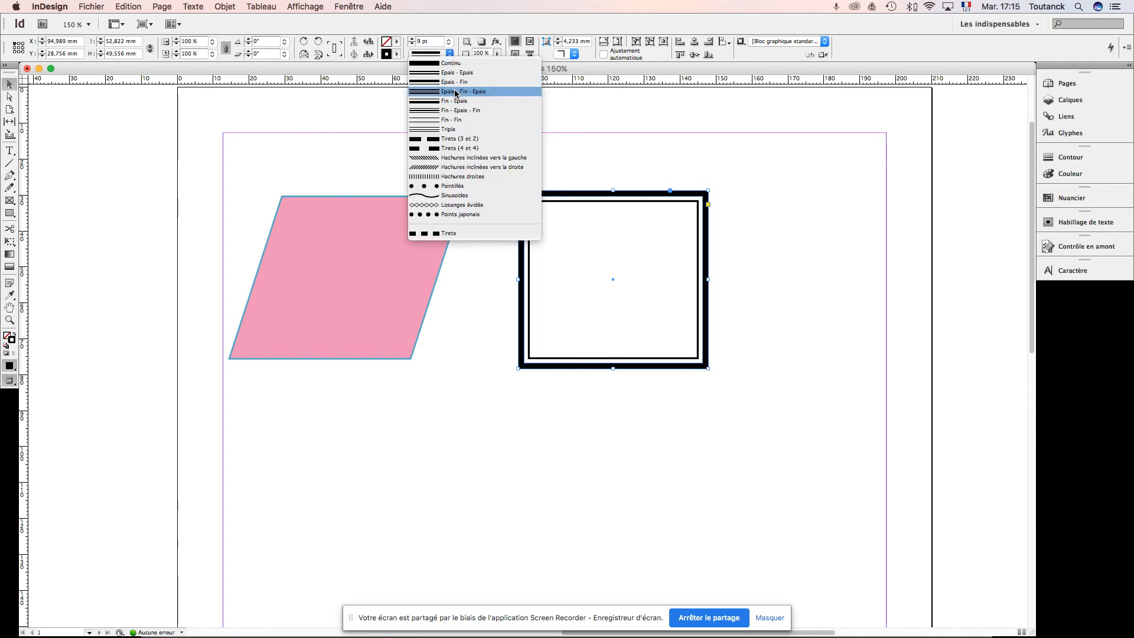
pyautogui.click(456, 91)
pyautogui.click(450, 54)
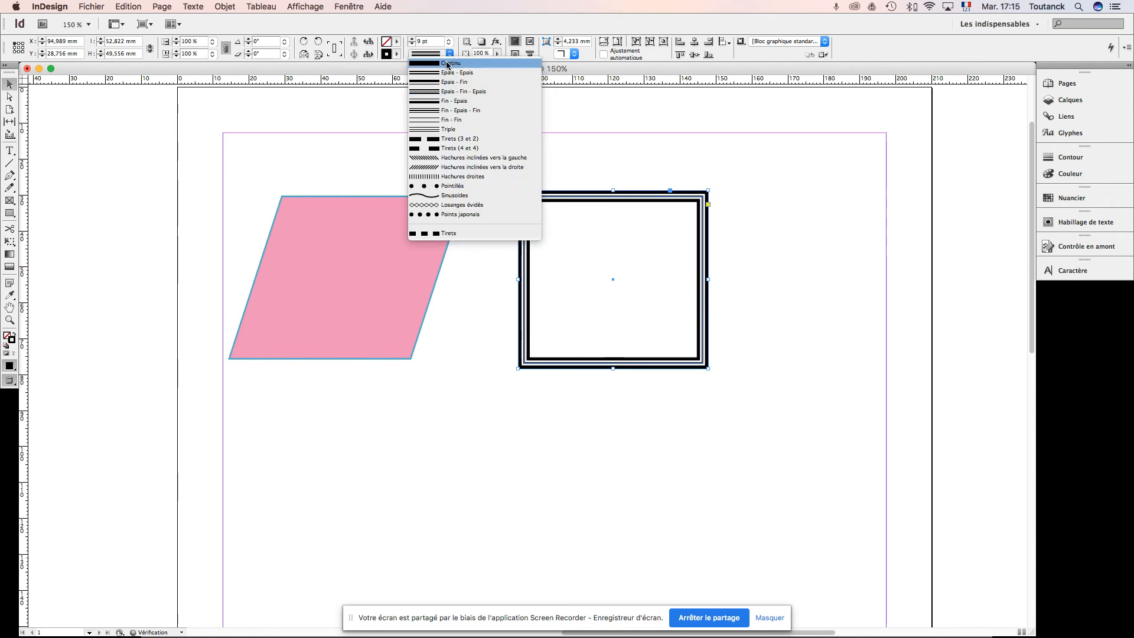
pyautogui.click(447, 120)
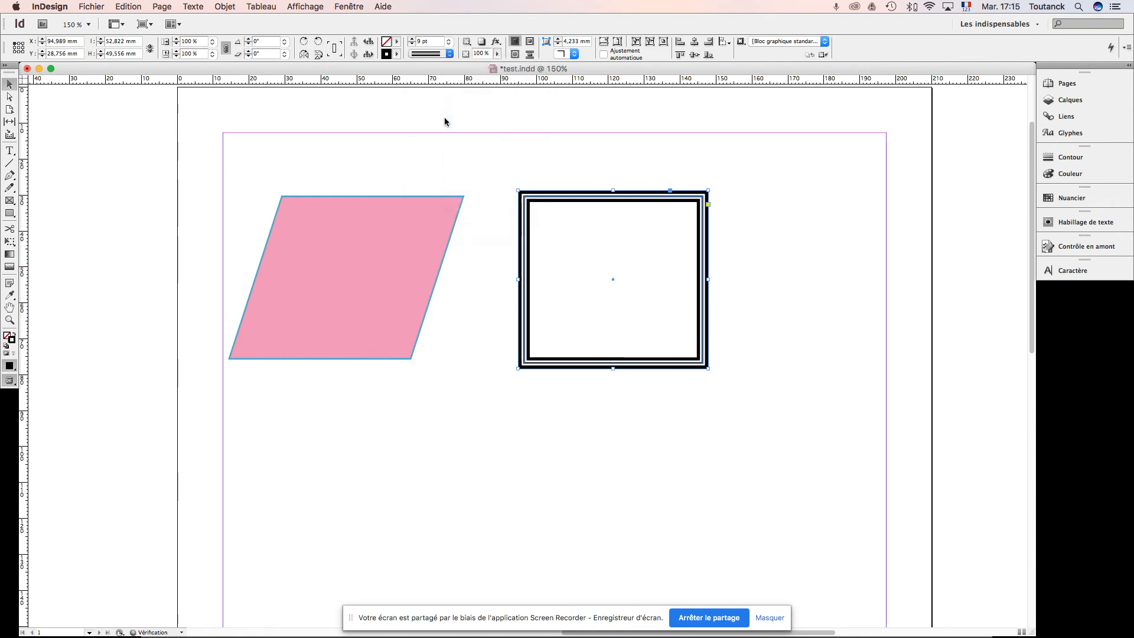
# Step: Try the stroke types Tirets (3 et 2), Hachures inclinées vers la gauche and Hachures droites on the rectangle
pyautogui.click(450, 55)
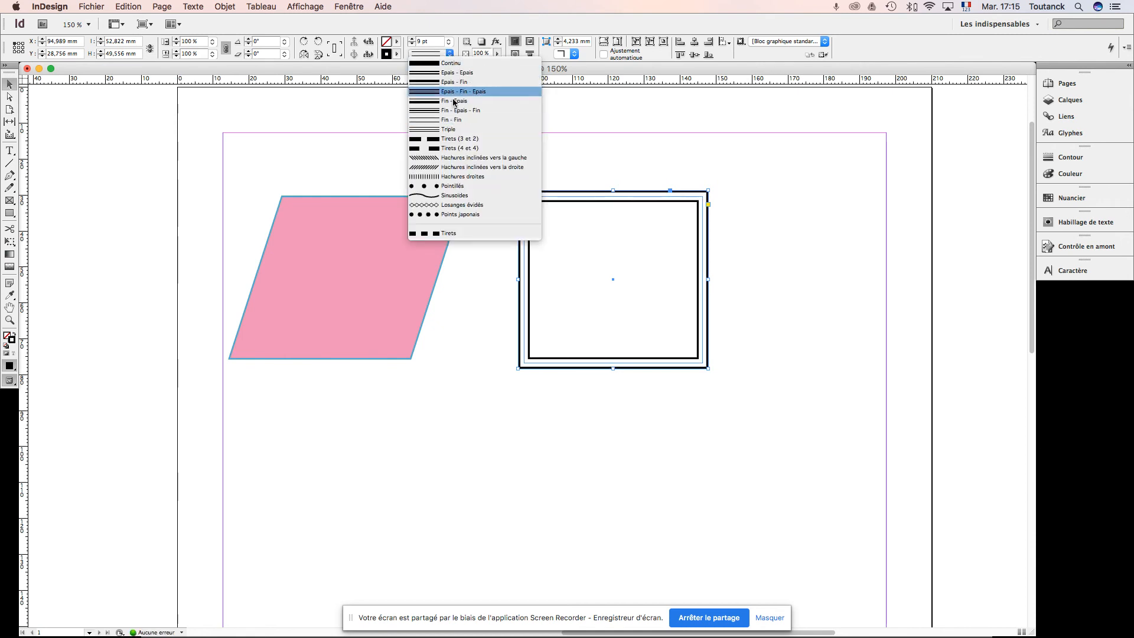
pyautogui.click(454, 139)
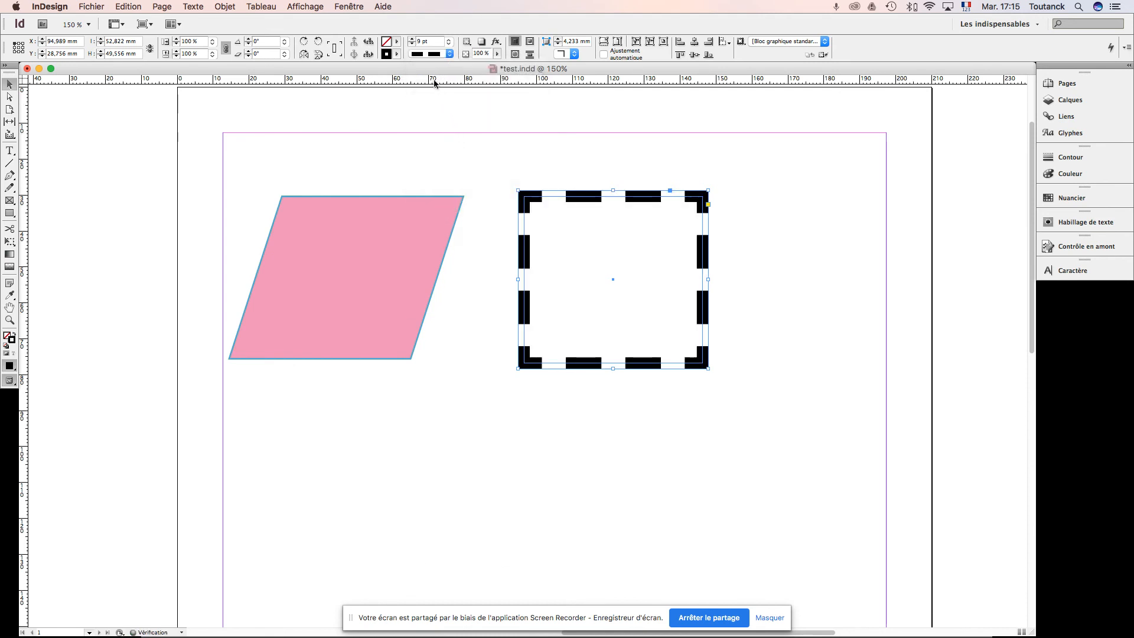
pyautogui.click(451, 55)
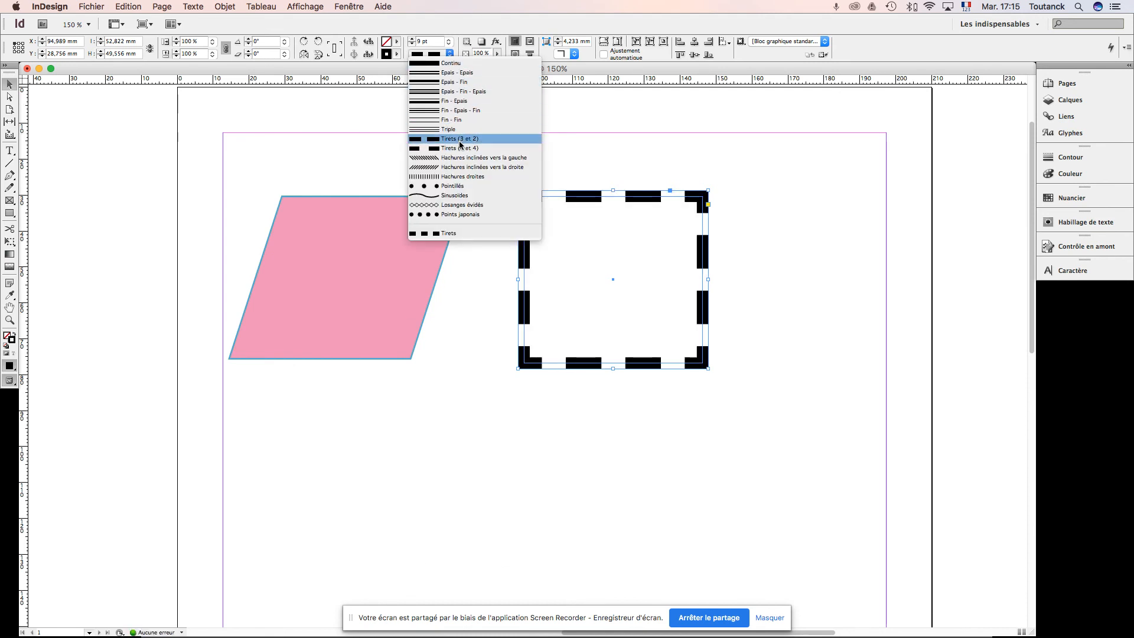
pyautogui.click(458, 141)
pyautogui.click(449, 54)
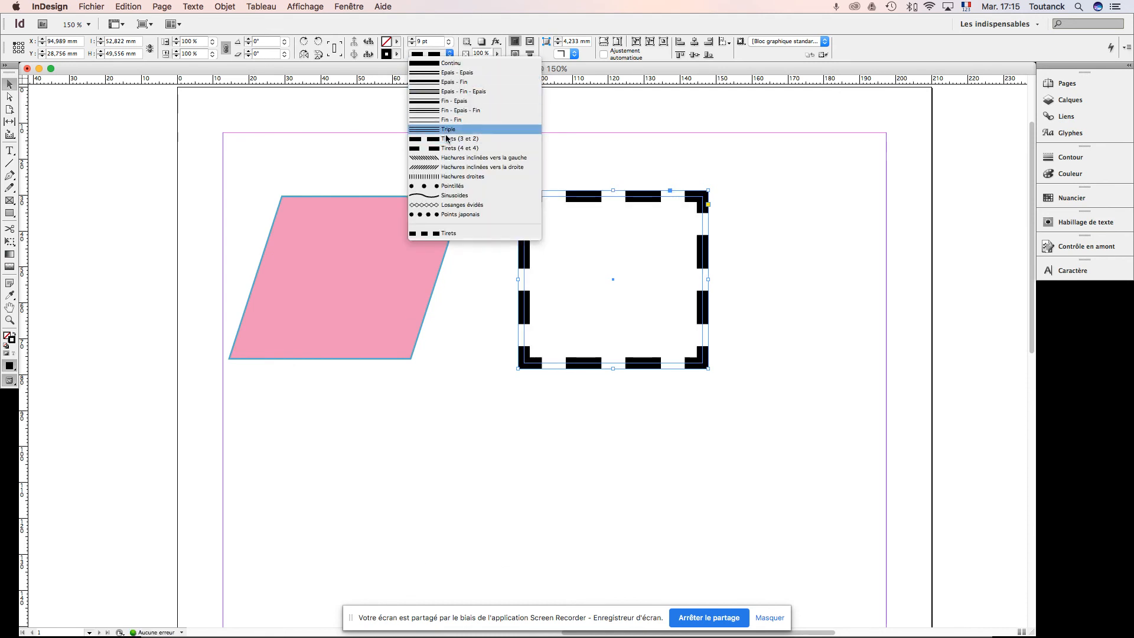
pyautogui.click(445, 159)
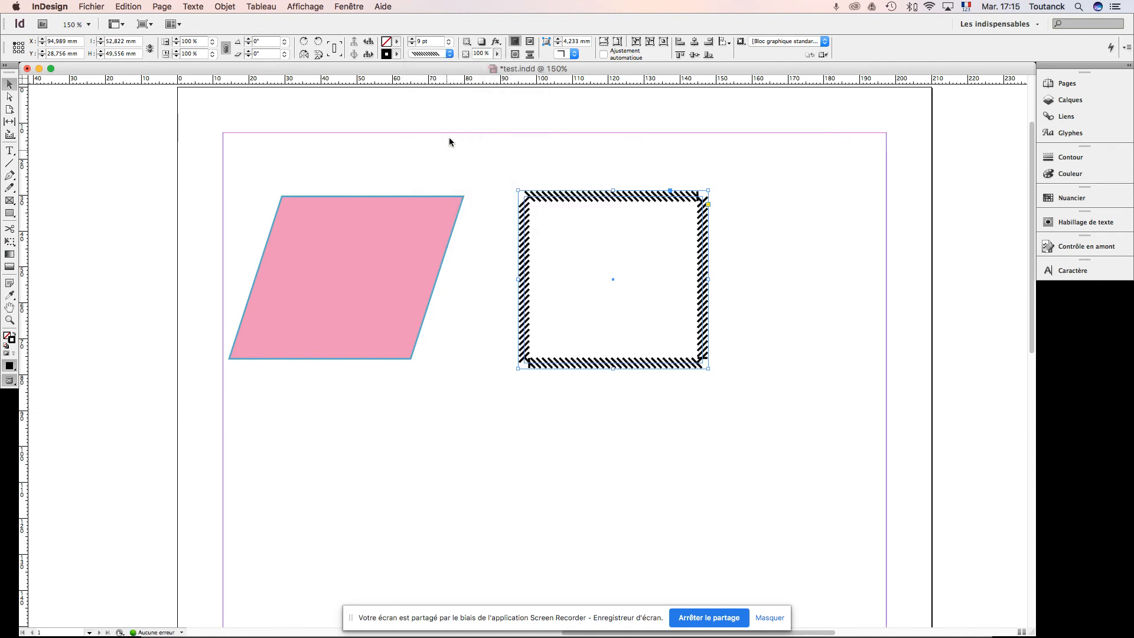
pyautogui.click(449, 54)
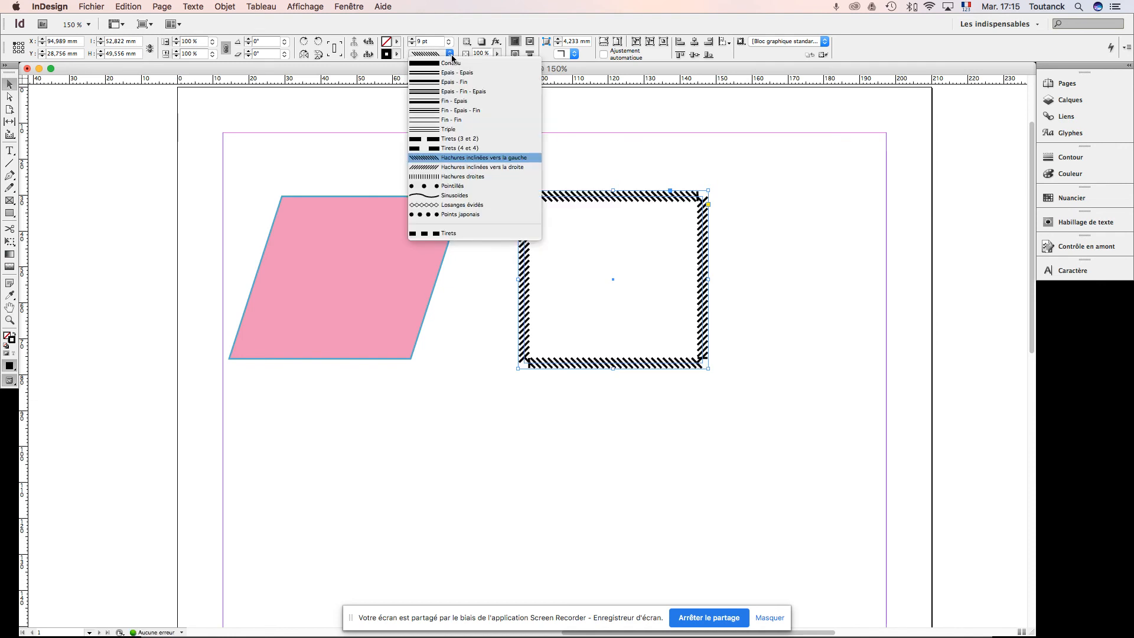
pyautogui.click(450, 176)
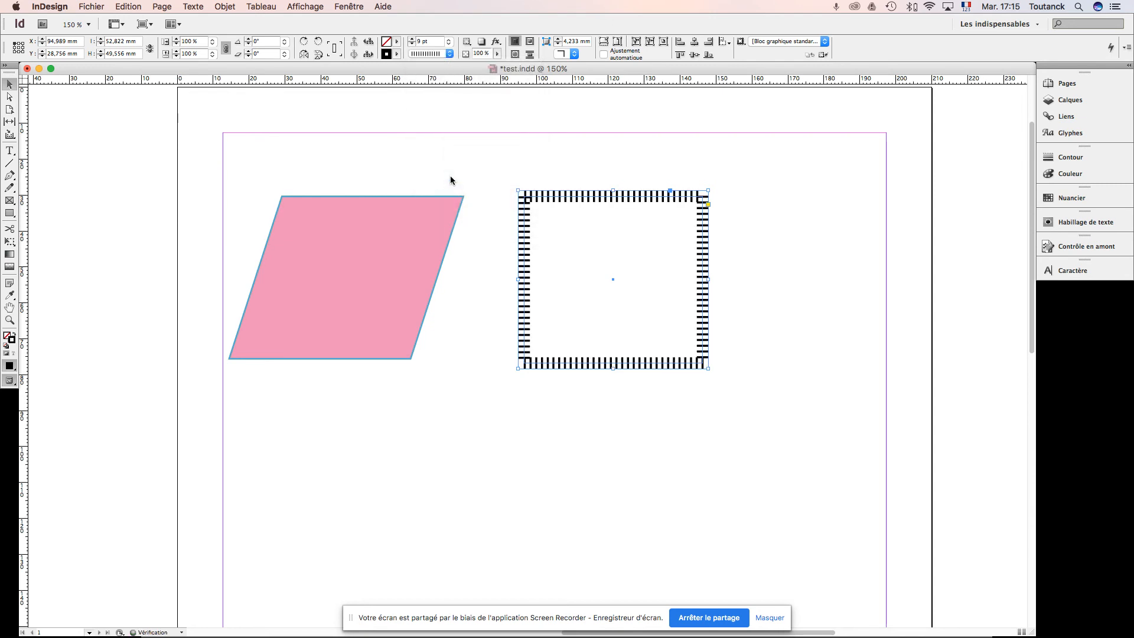
# Step: Try the decorative stroke types Pointillés, Sinusoïdes, Losanges évidés and Points japonais on the rectangle
pyautogui.click(450, 54)
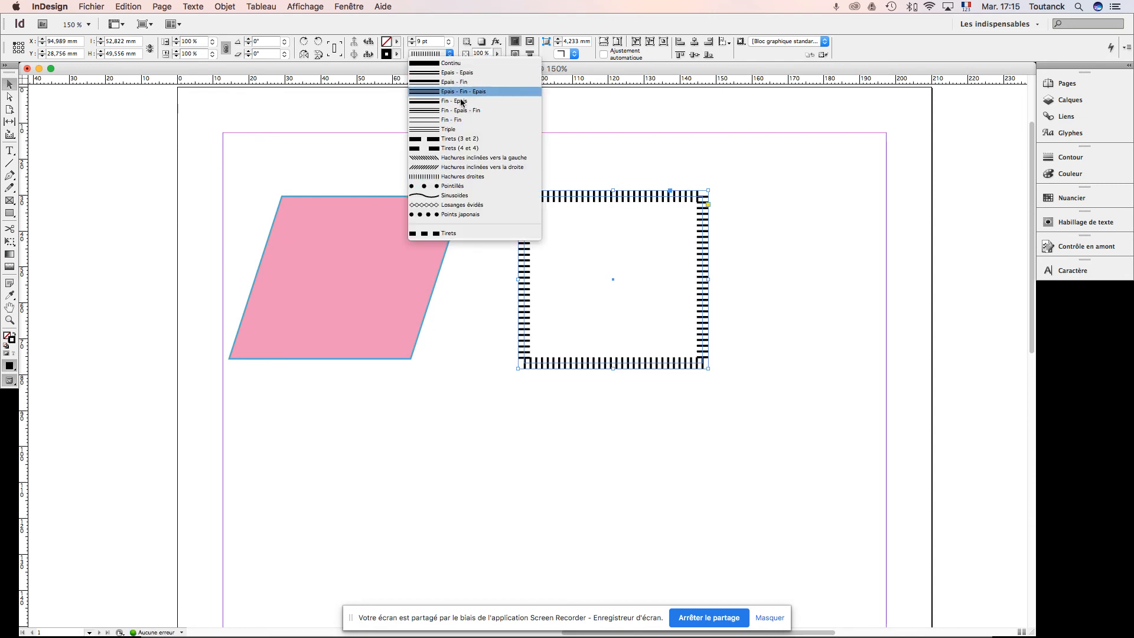
pyautogui.click(461, 186)
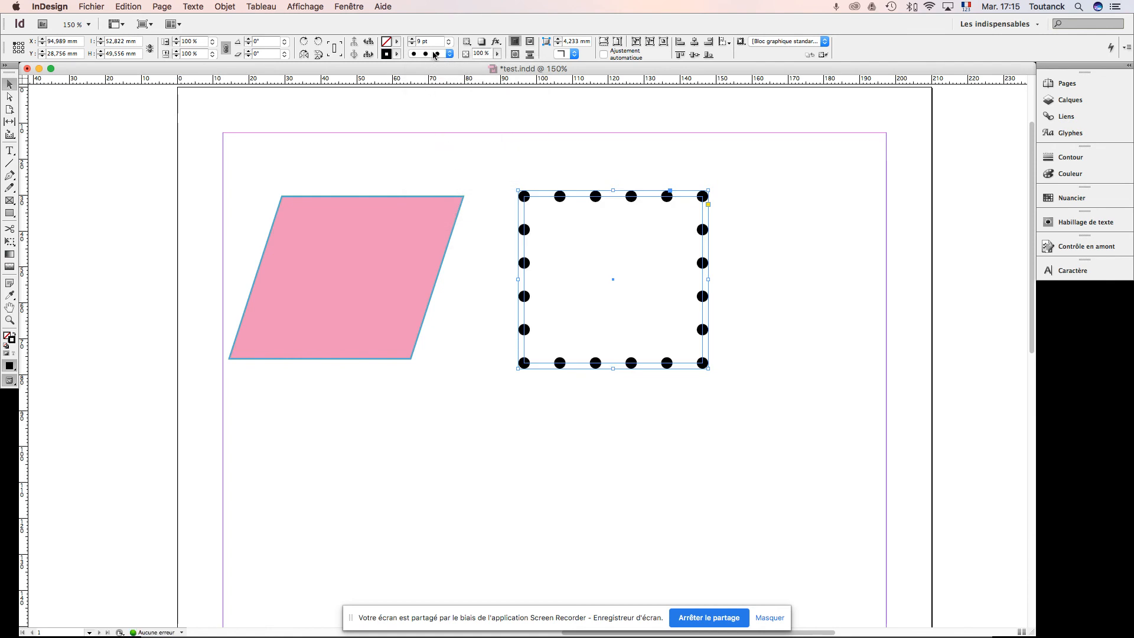
pyautogui.click(450, 54)
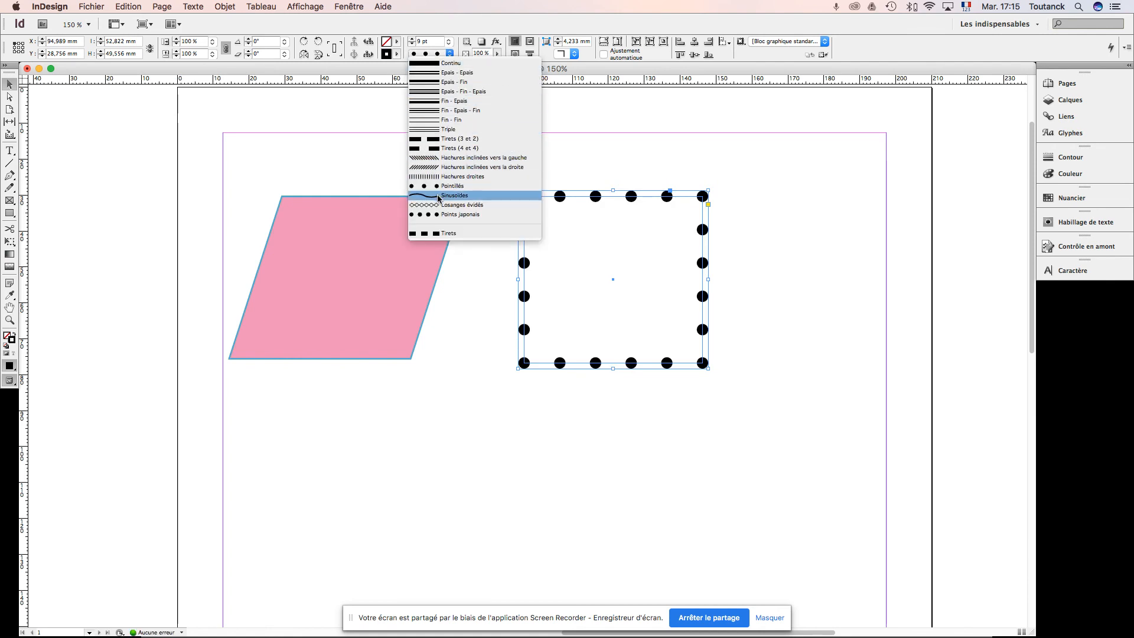
pyautogui.click(453, 196)
pyautogui.click(450, 54)
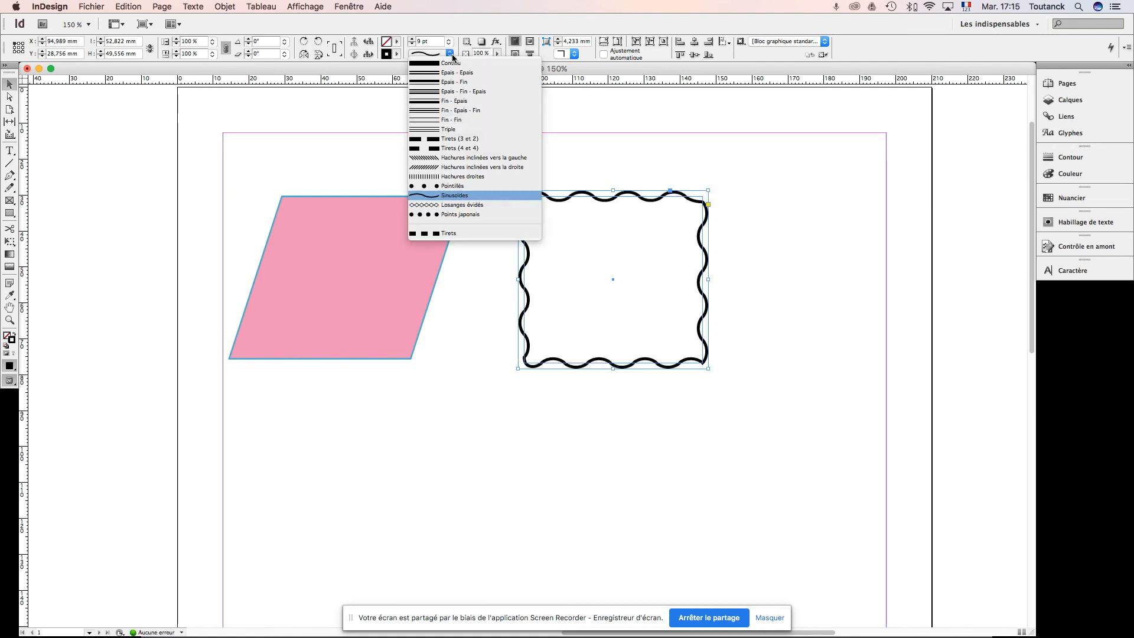
pyautogui.click(459, 208)
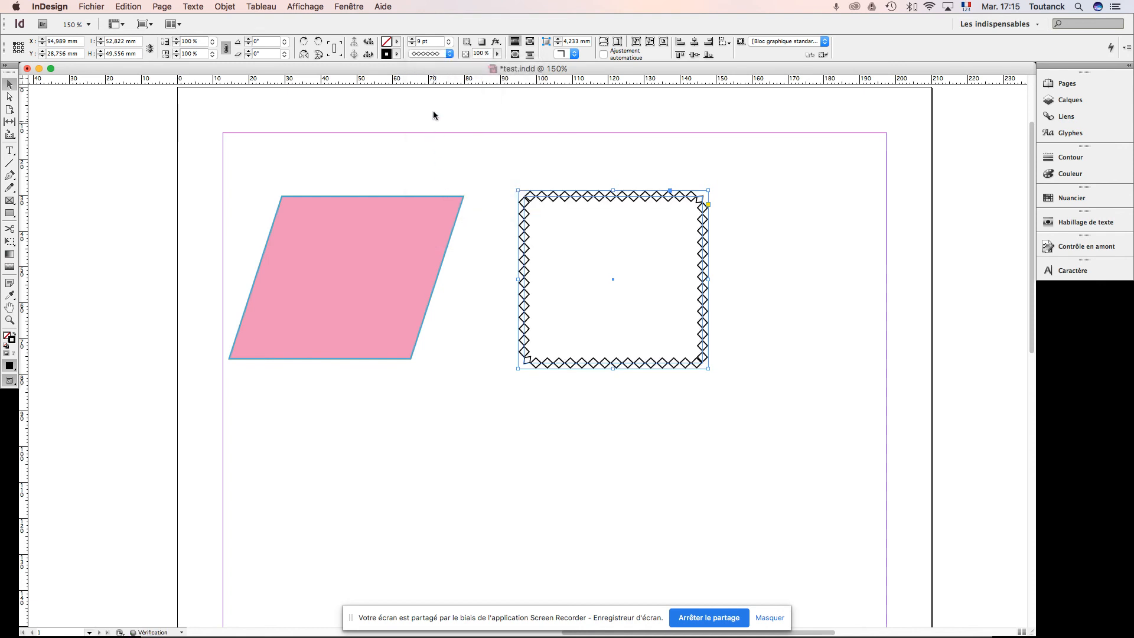
pyautogui.click(449, 53)
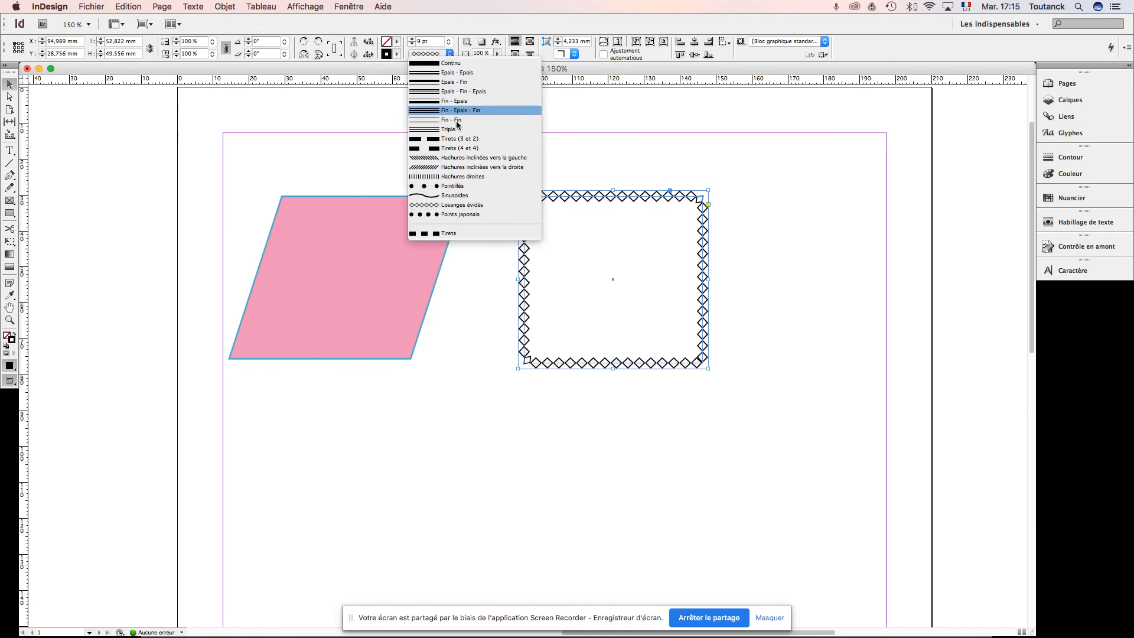
pyautogui.click(458, 212)
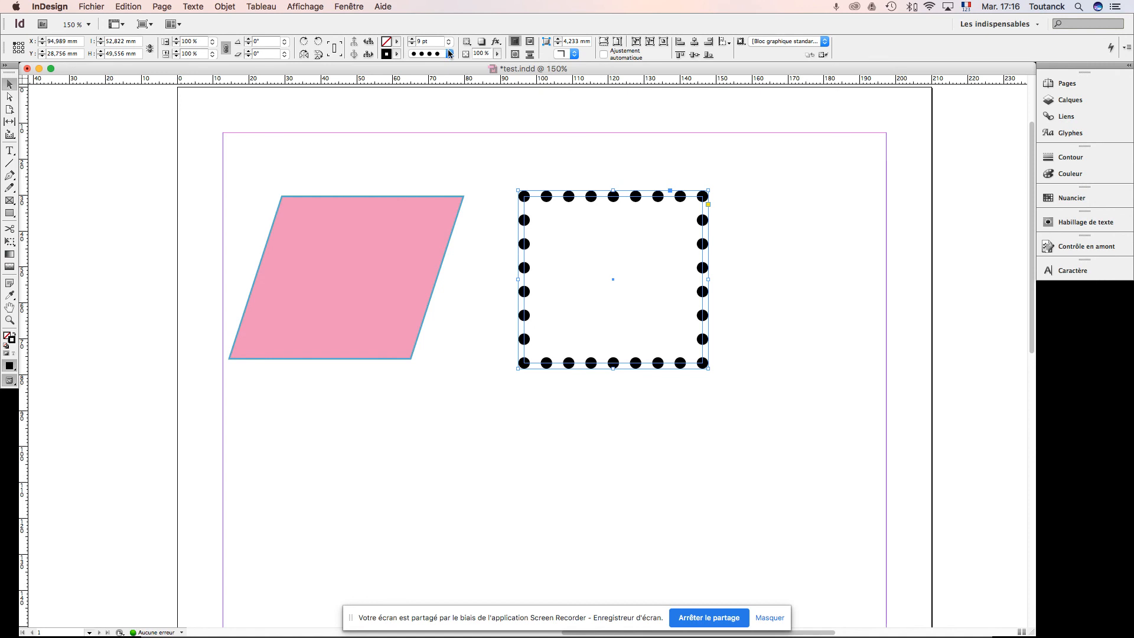
# Step: Set the rectangle's stroke type to Tirets and, in the full Contour options, its weight to 11 pt
pyautogui.click(449, 53)
pyautogui.click(466, 235)
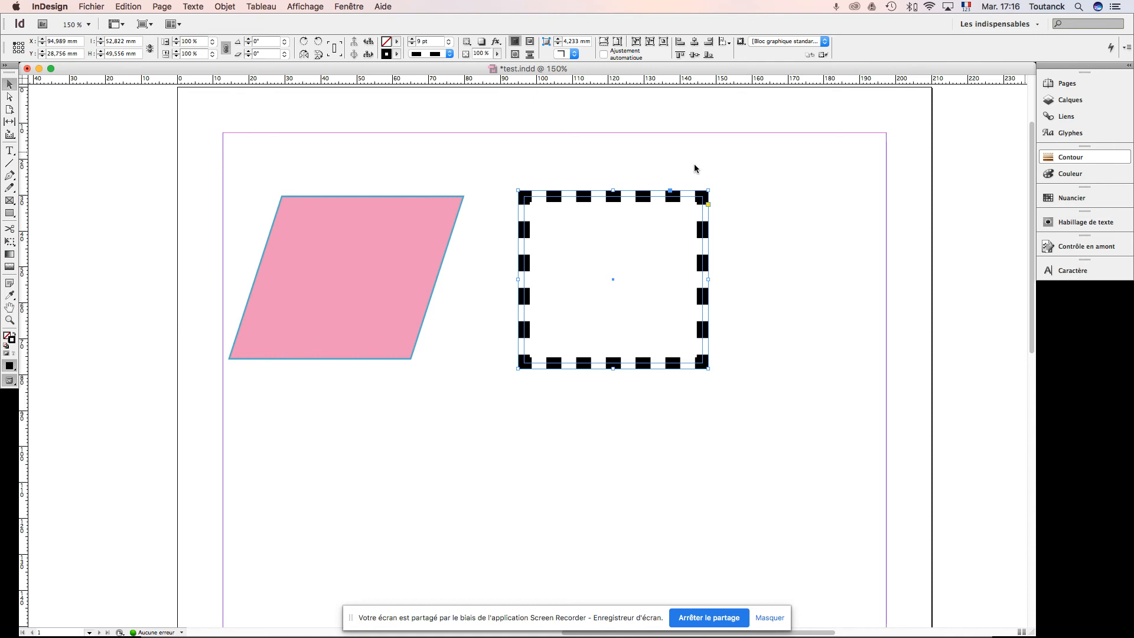
pyautogui.press('super+F10')
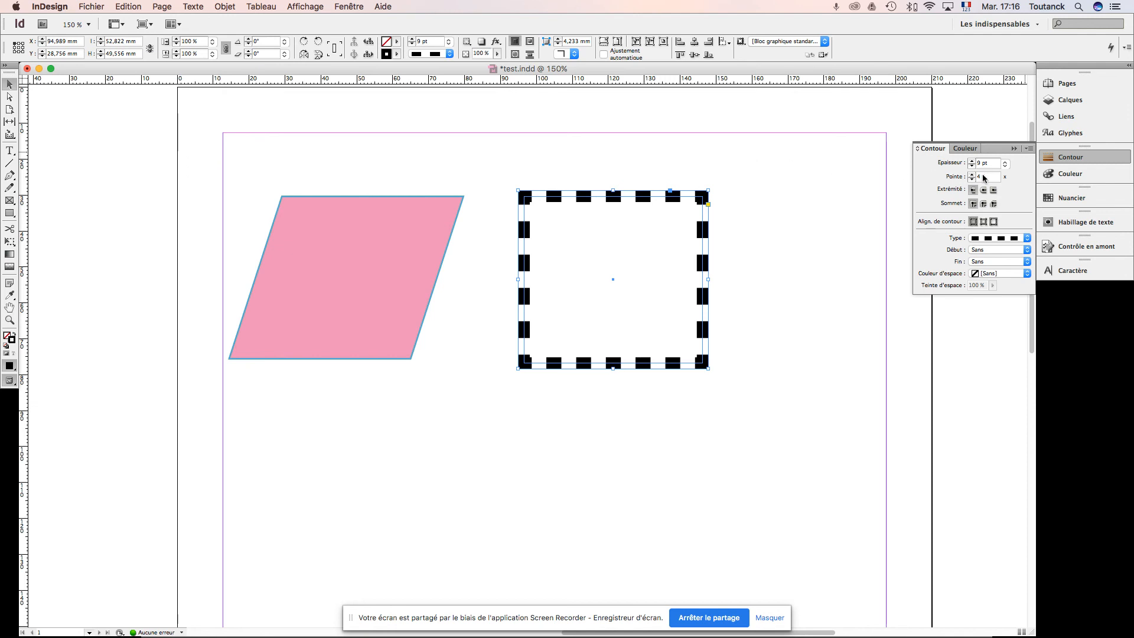
pyautogui.doubleClick(1059, 159)
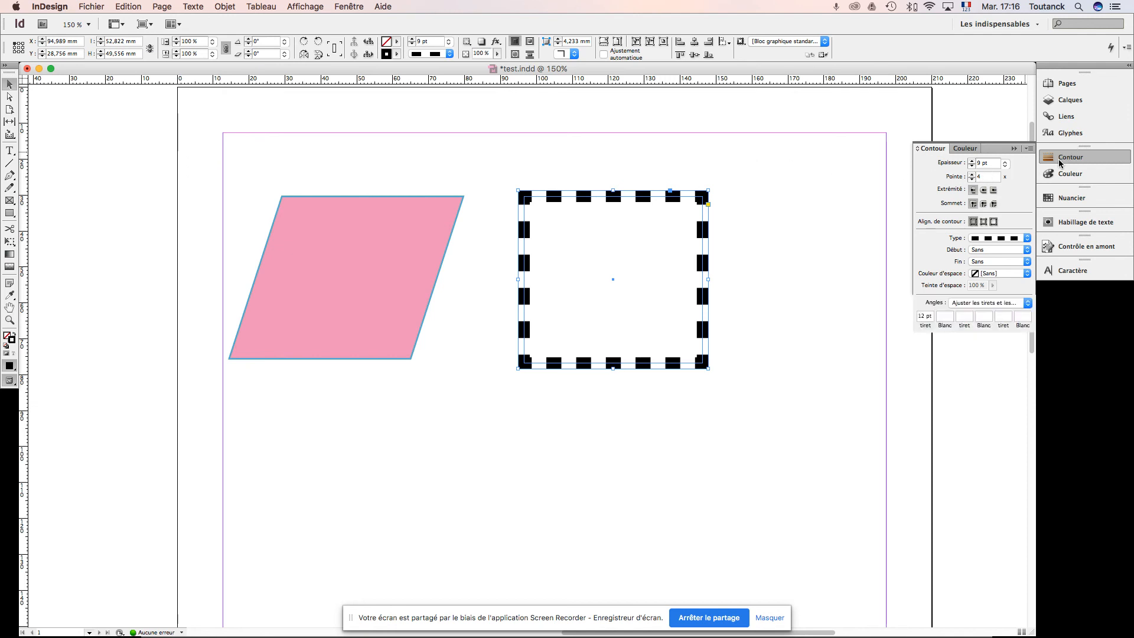
pyautogui.click(972, 161)
pyautogui.click(971, 161)
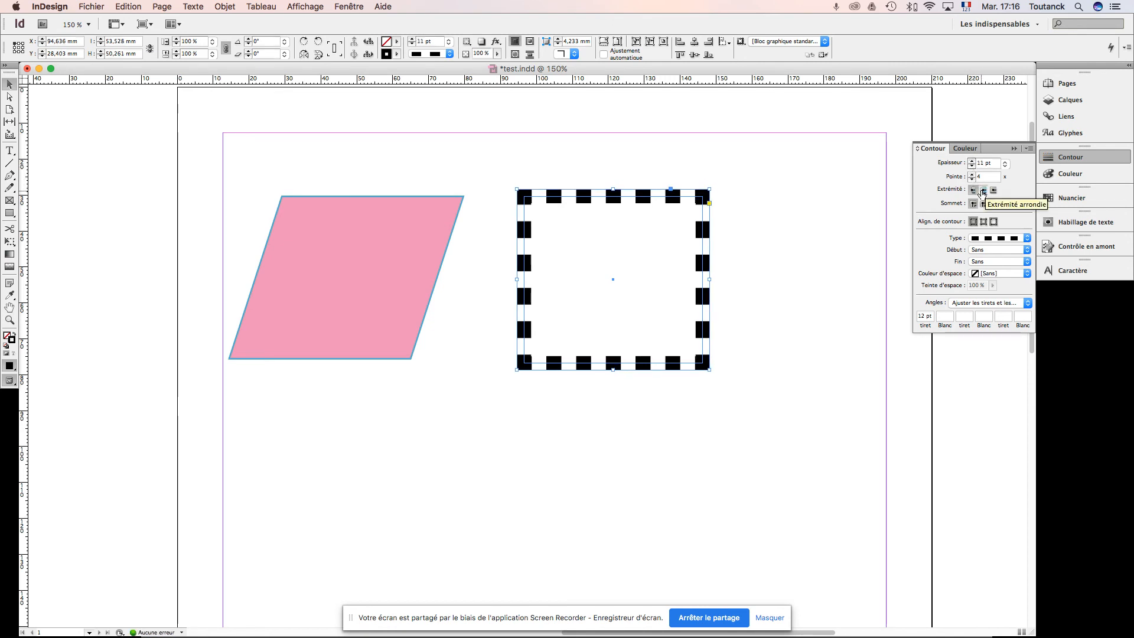
# Step: Give the dashes projecting ends and the corners bevelled joins, trying the rounded version of each first
pyautogui.click(982, 191)
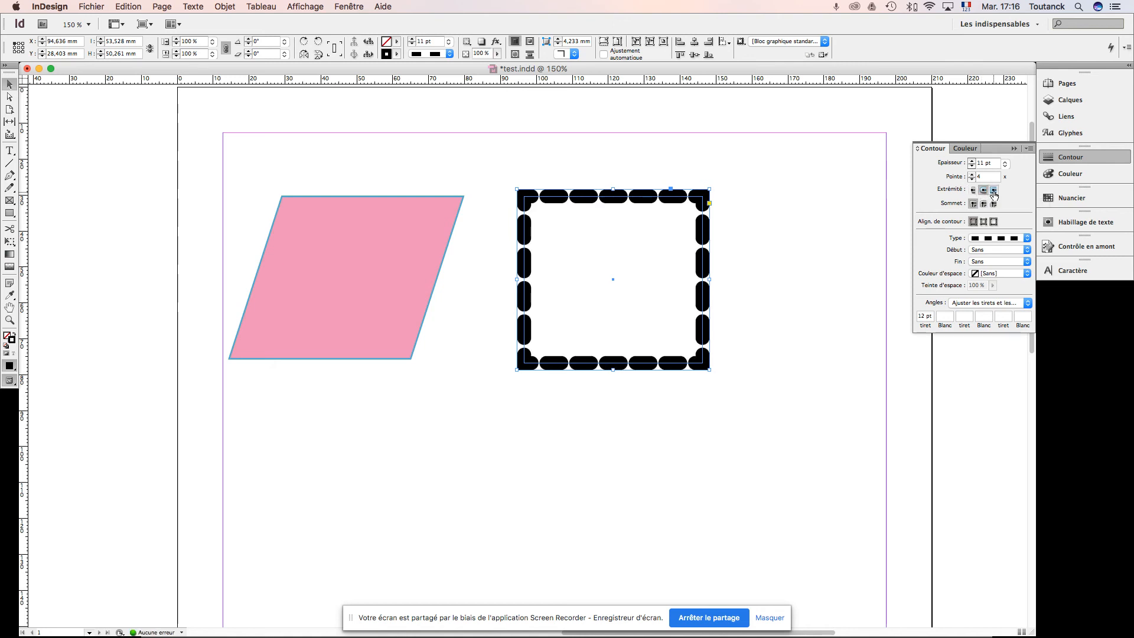
pyautogui.click(994, 190)
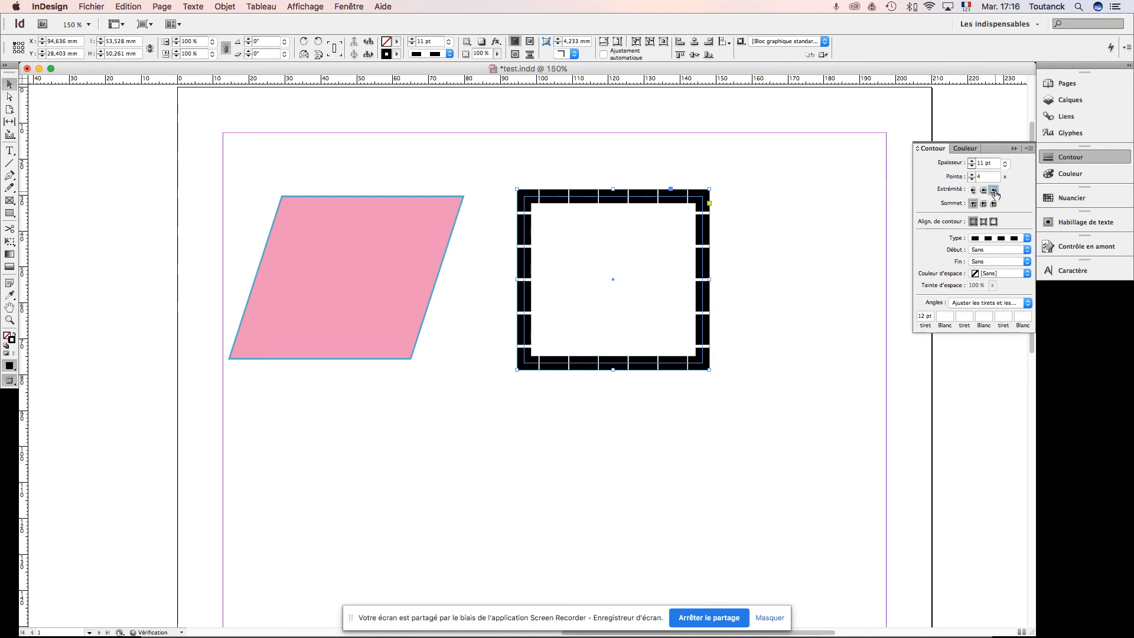
pyautogui.click(984, 205)
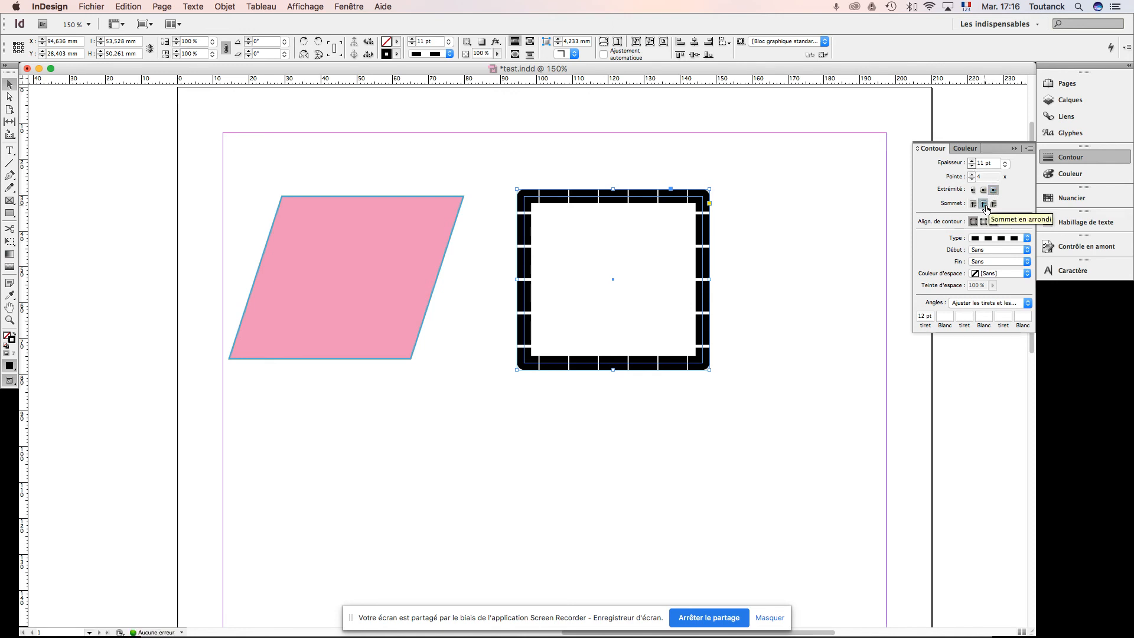
pyautogui.click(994, 205)
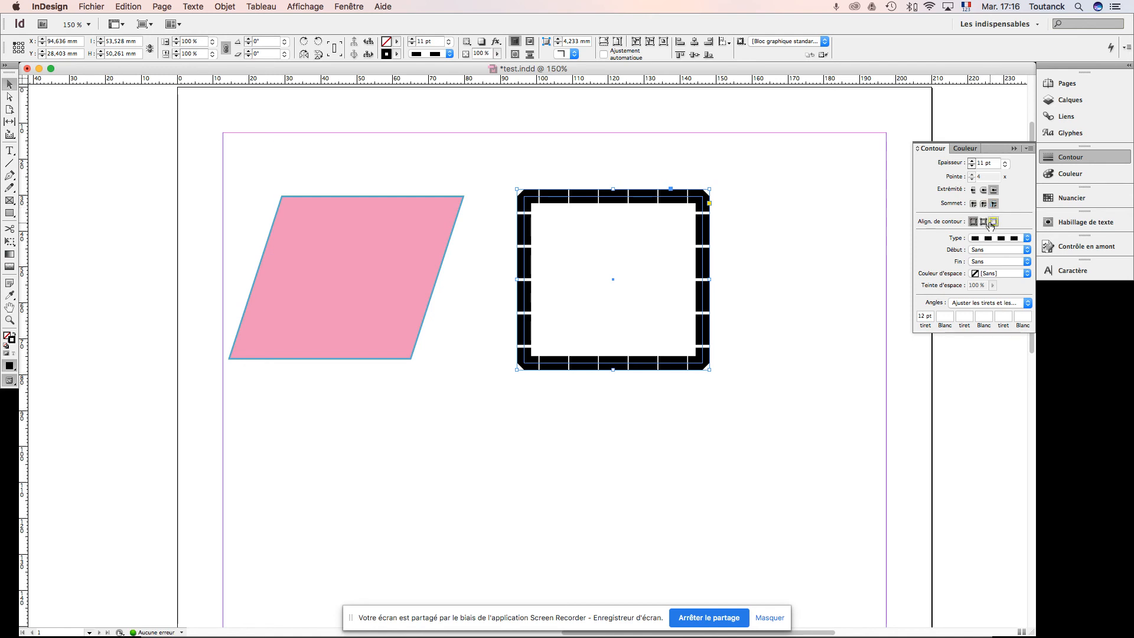
# Step: Try aligning the rectangle's stroke to the inside of its path, and return the alignment to centered
pyautogui.click(984, 222)
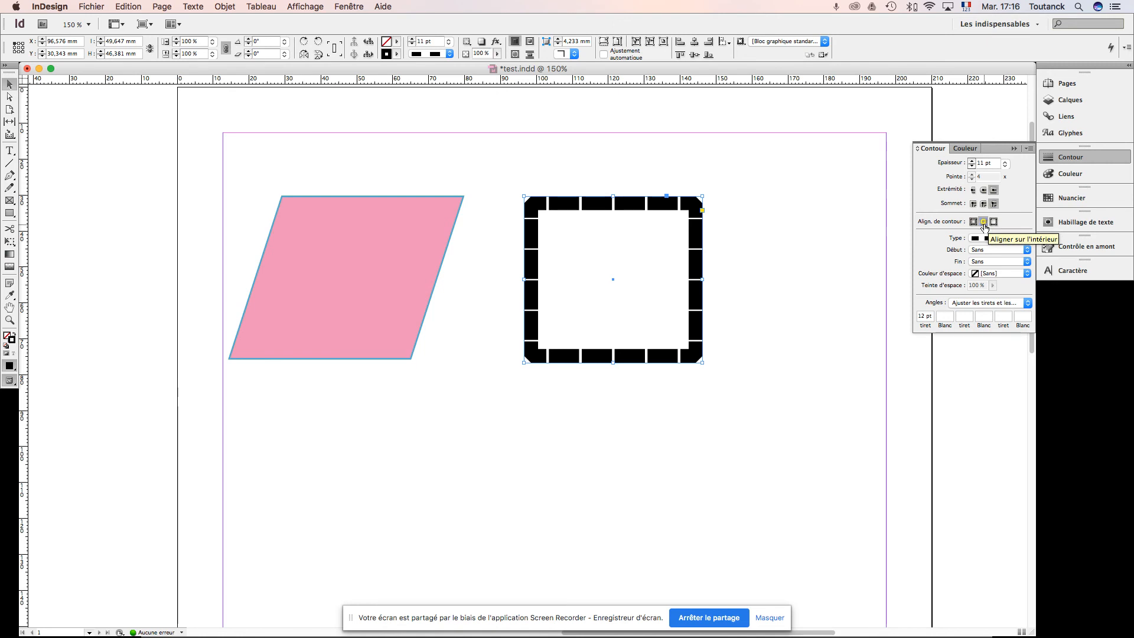
pyautogui.click(973, 222)
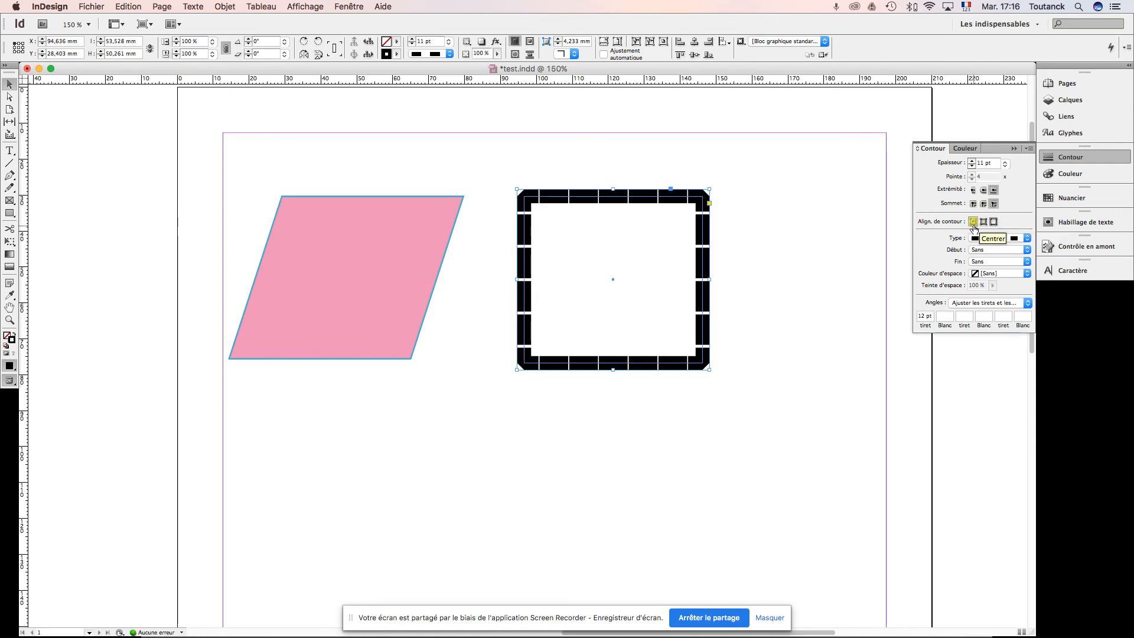
# Step: Align the dashed rectangle's stroke to the outside of its path and set the stroke type to Continu
pyautogui.click(994, 223)
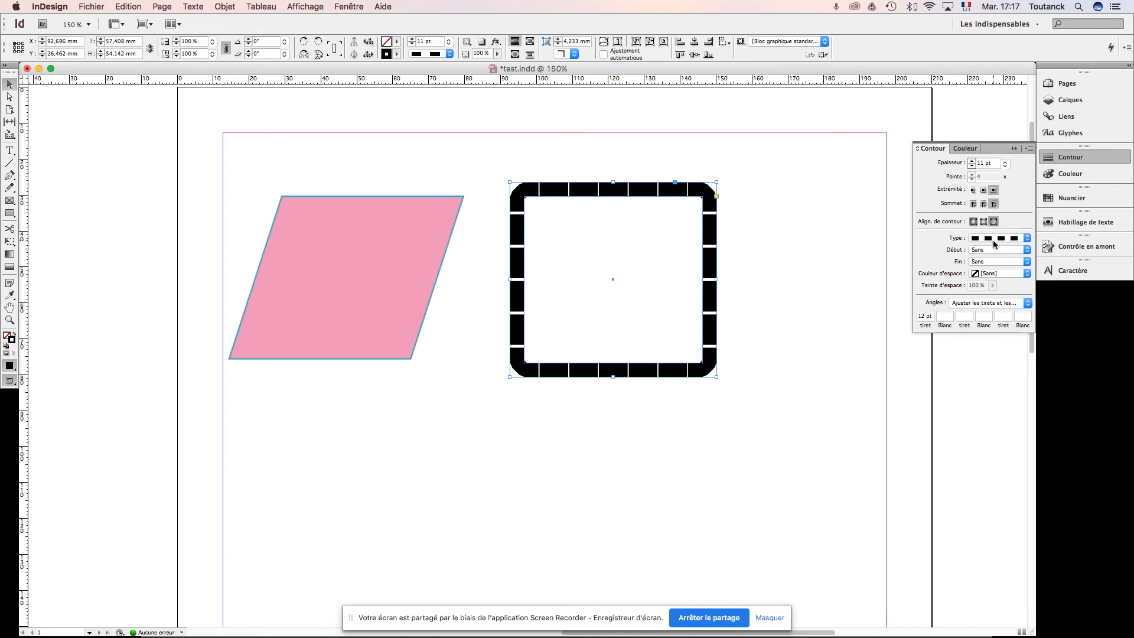
pyautogui.click(987, 239)
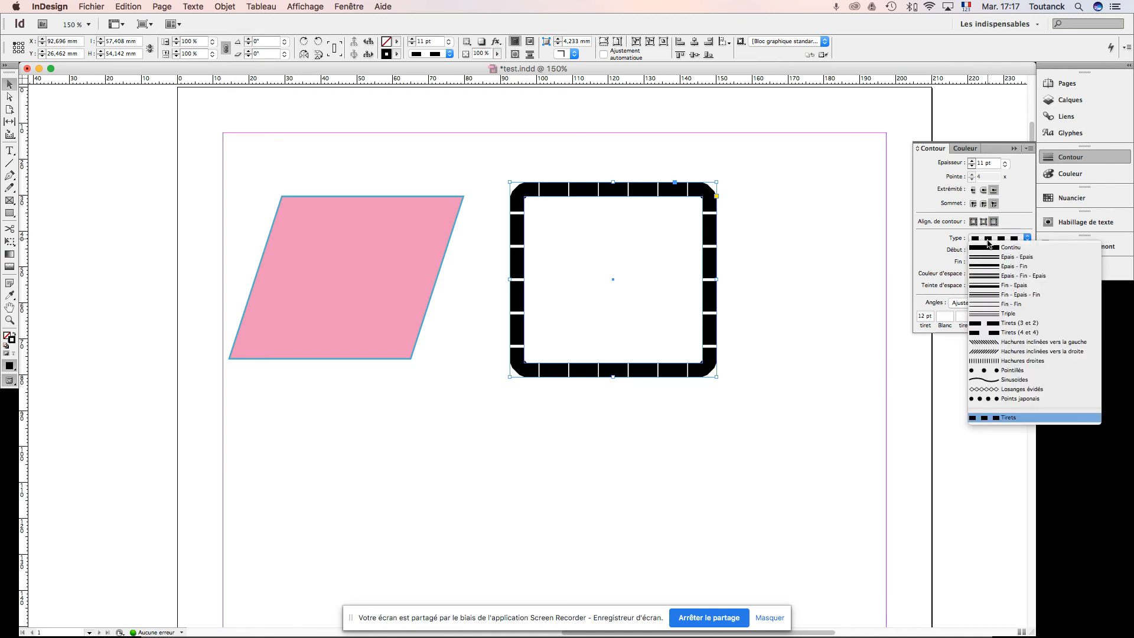
pyautogui.click(990, 252)
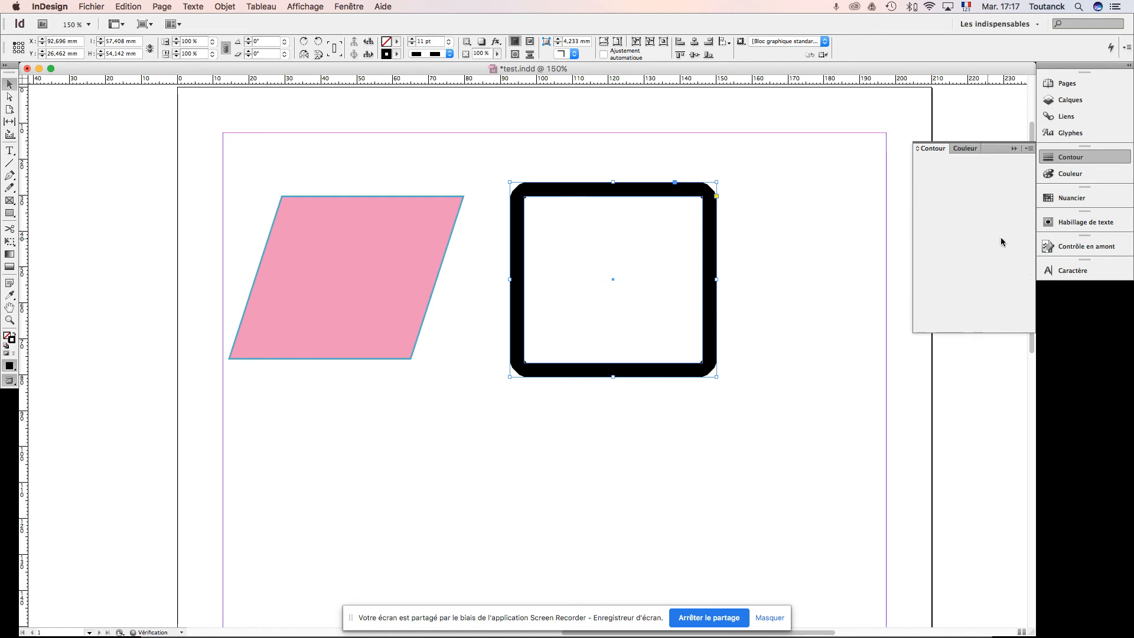
pyautogui.click(1001, 239)
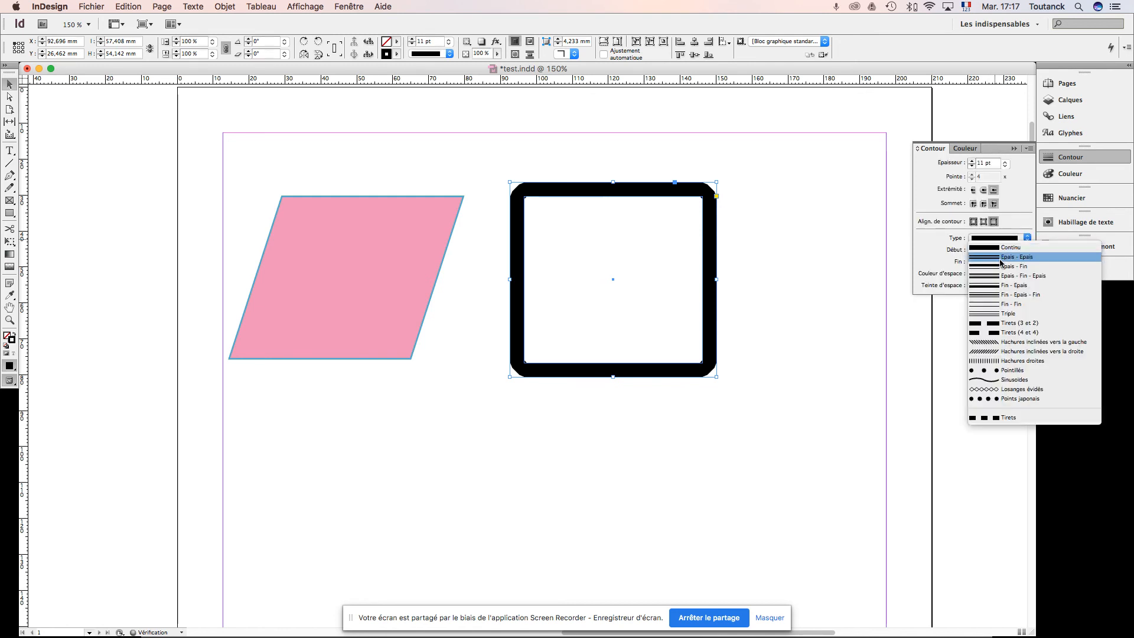
pyautogui.click(937, 251)
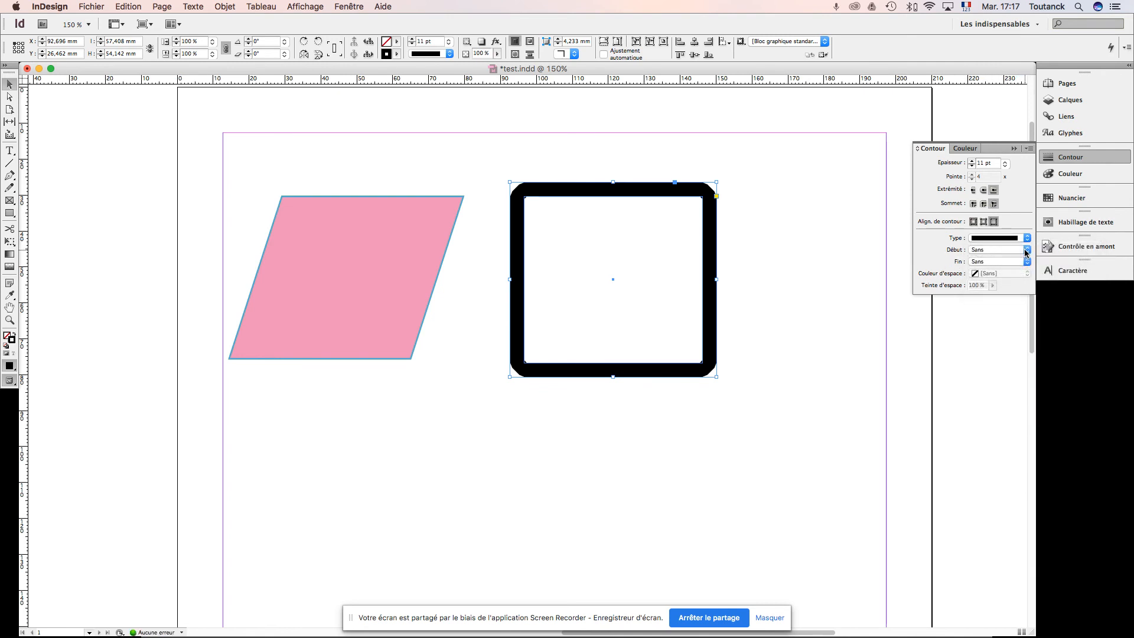
# Step: Set the start shape of the rectangle's stroke to Barre and deselect the rectangle
pyautogui.click(1026, 251)
pyautogui.click(1013, 269)
pyautogui.click(742, 217)
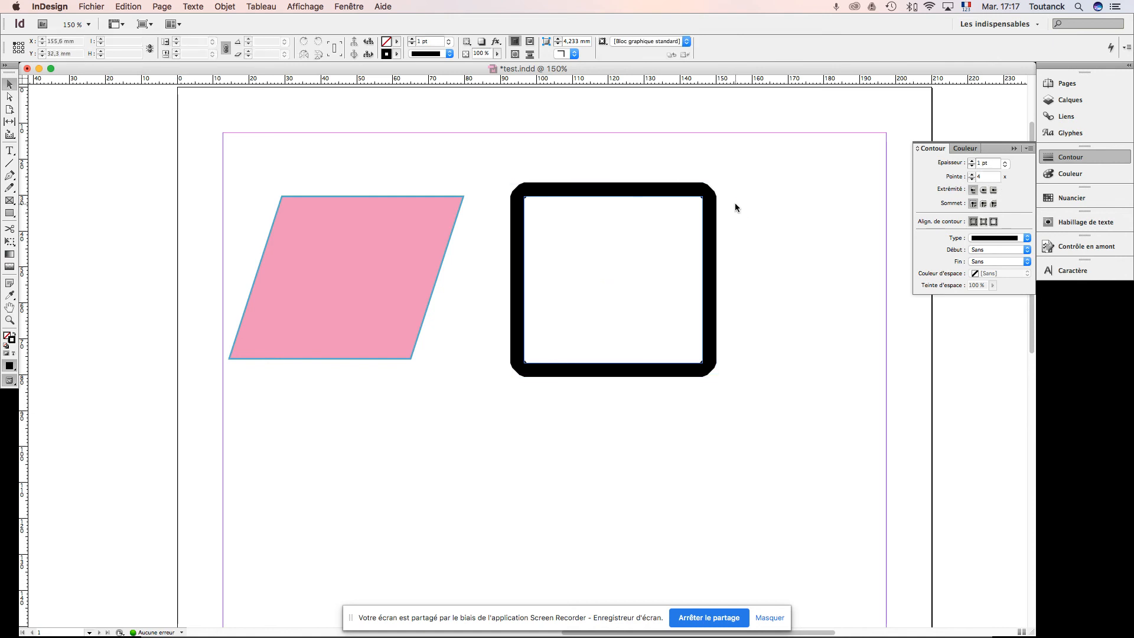
# Step: Open the black rectangle's path by deleting its upper-left corner anchor point, and return to the Selection tool
pyautogui.click(9, 98)
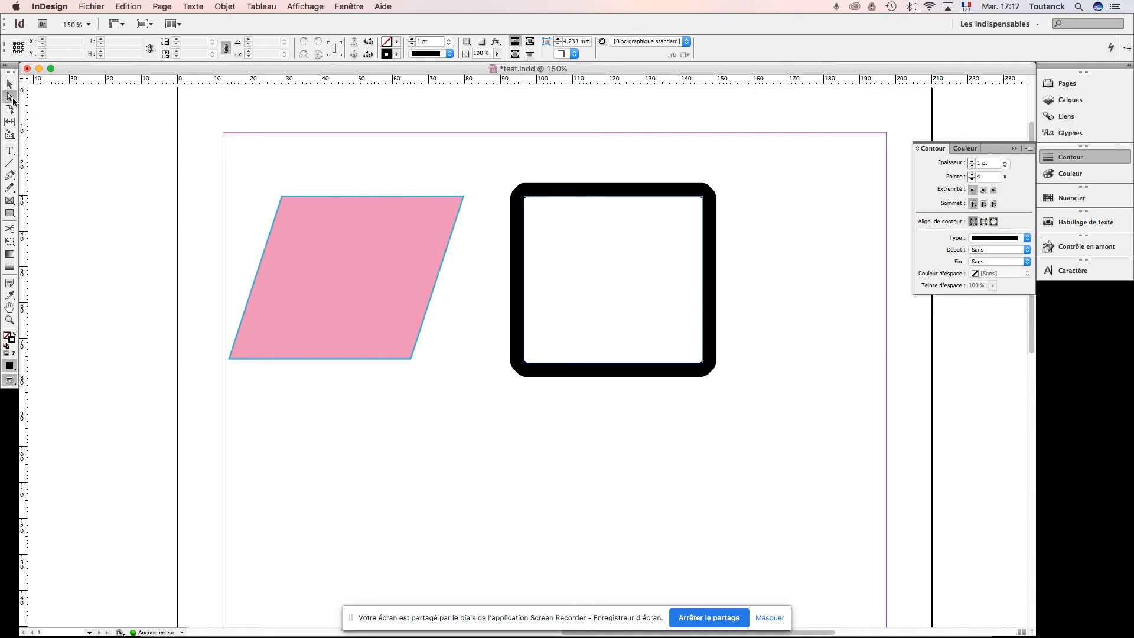
pyautogui.click(599, 191)
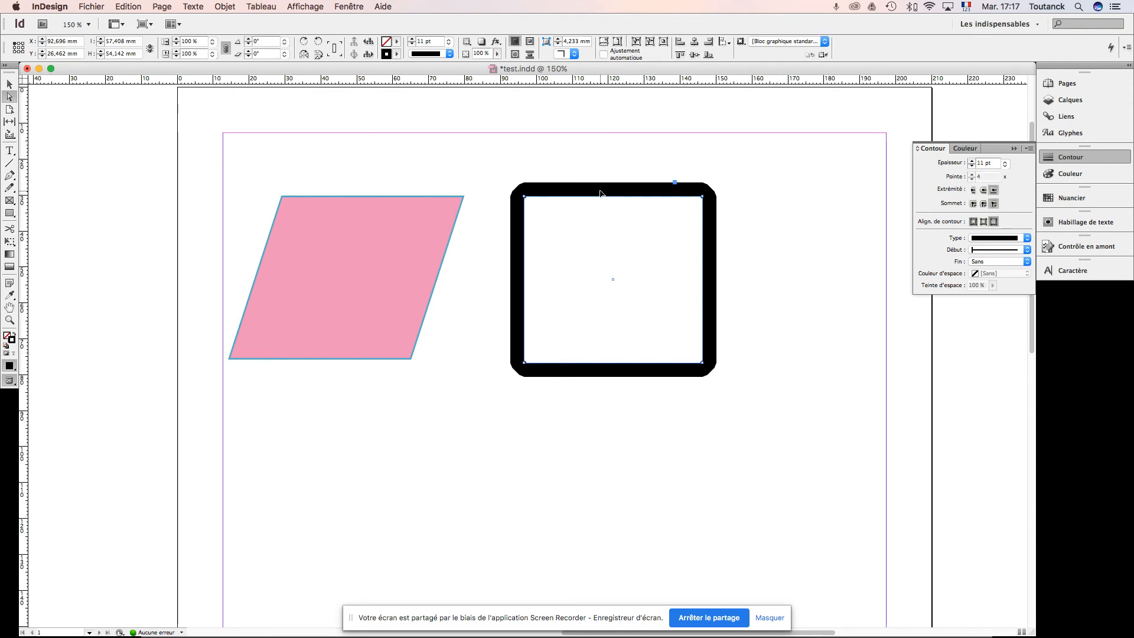
pyautogui.scroll(3, 600, 194)
pyautogui.hscroll(-5, 600, 194)
pyautogui.click(772, 308)
pyautogui.press('BackSpace')
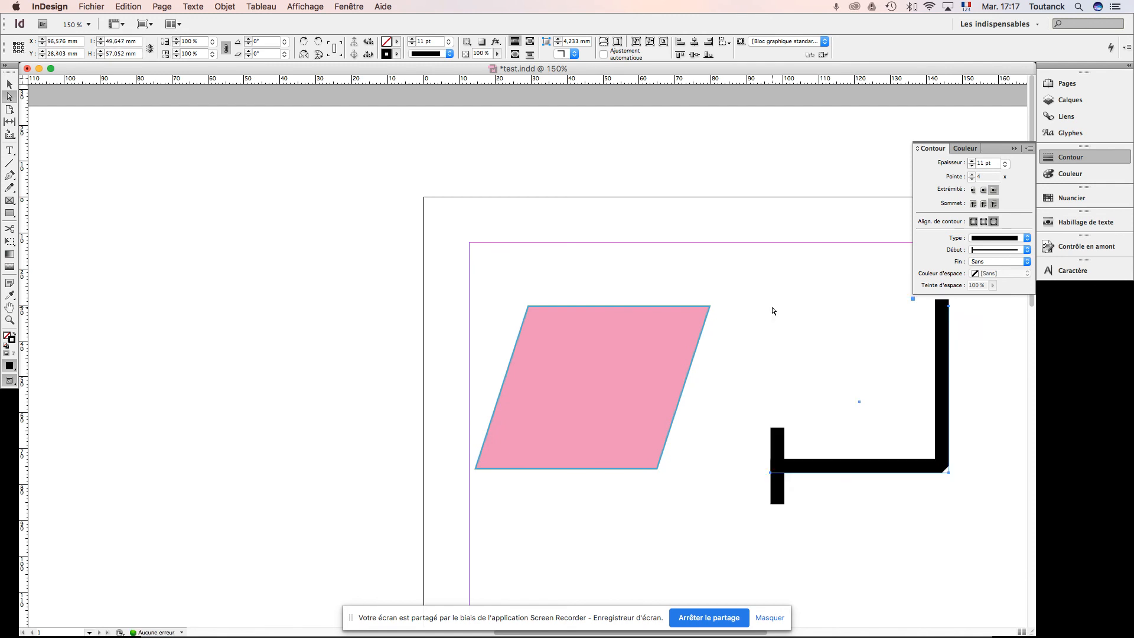
pyautogui.press('v')
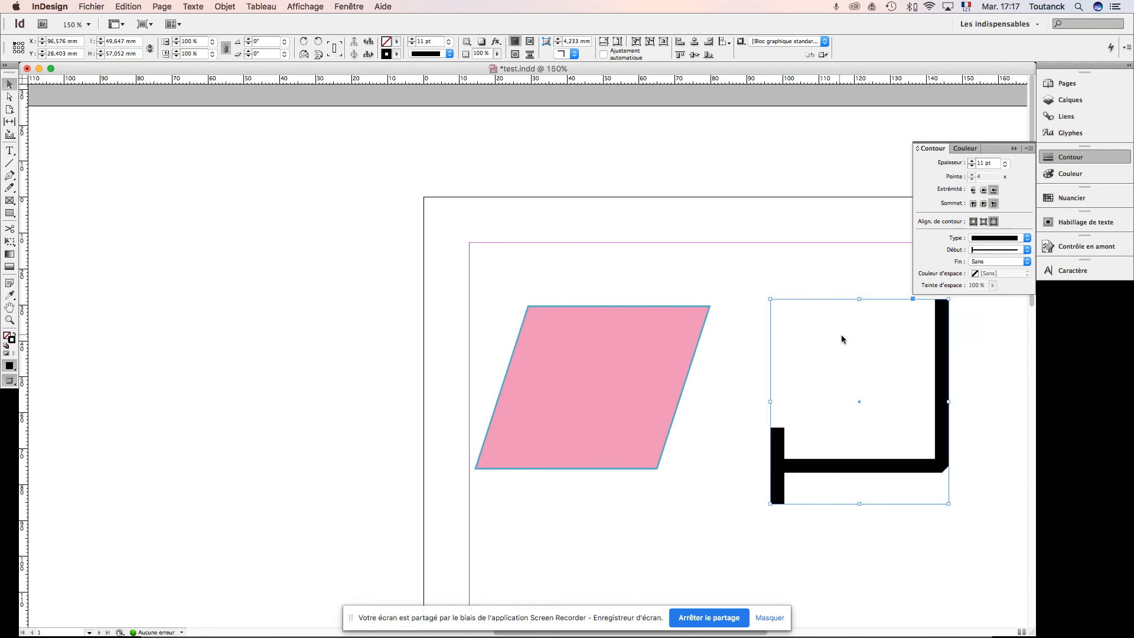
# Step: Try the CarréPlein, Carré and CerclePlein start shapes on the open black path
pyautogui.hscroll(10, 840, 303)
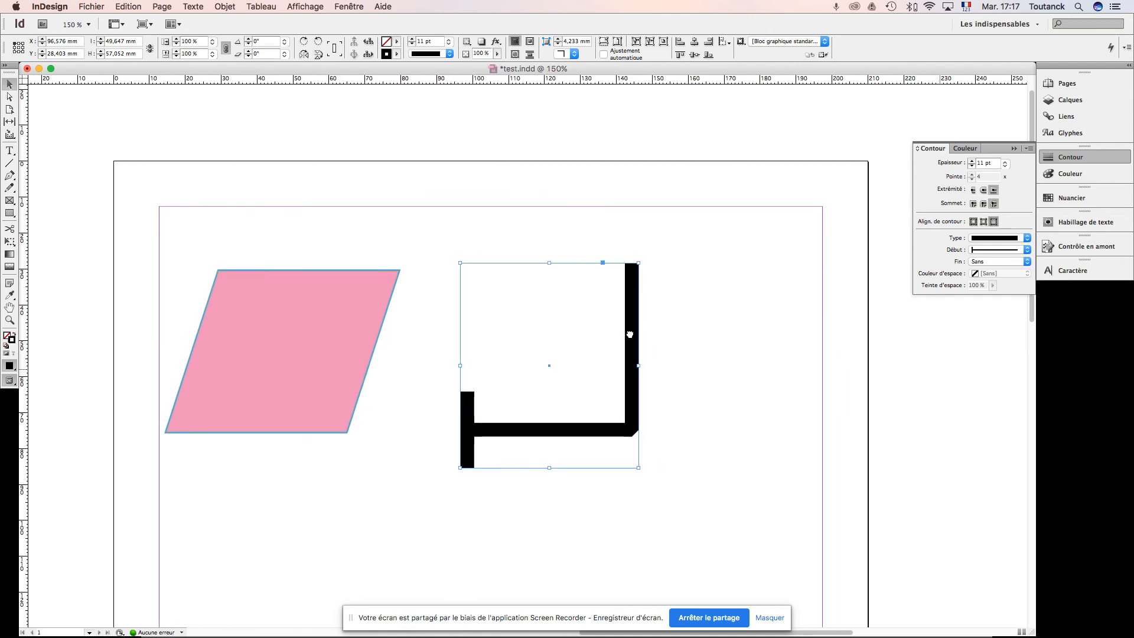
pyautogui.scroll(-5, 631, 335)
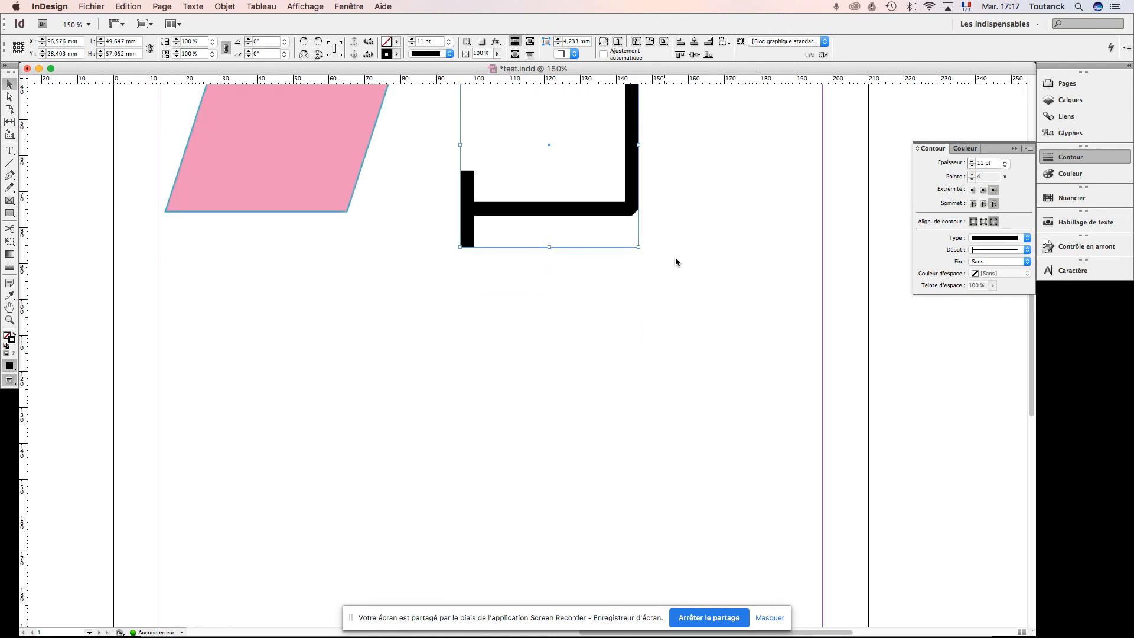
pyautogui.scroll(3, 695, 241)
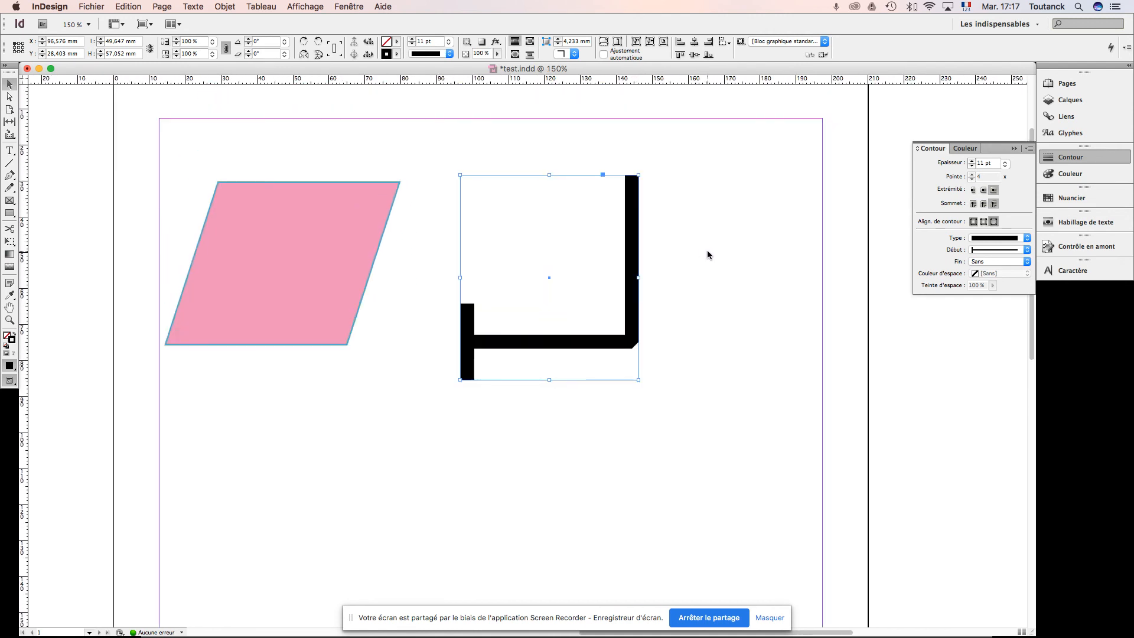
pyautogui.click(1027, 250)
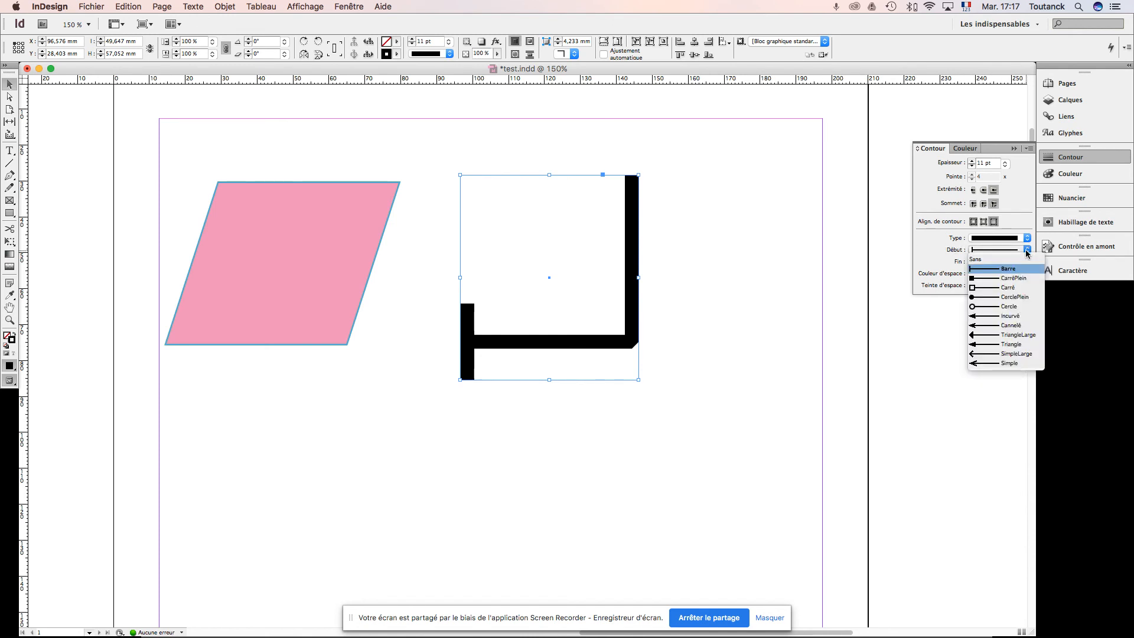
pyautogui.click(1005, 278)
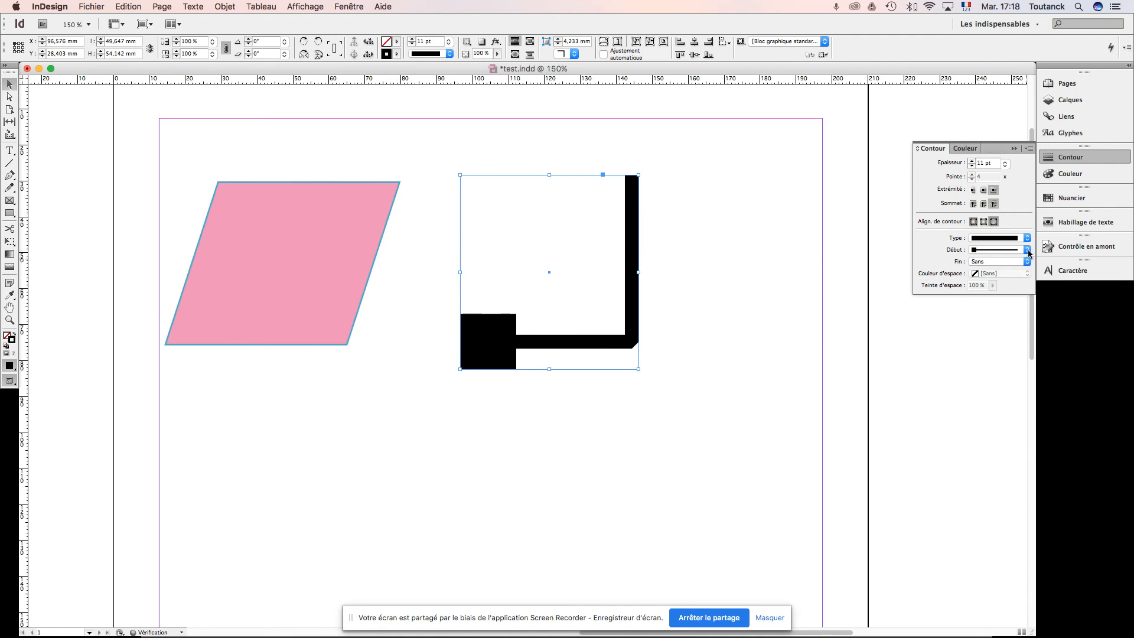
pyautogui.click(1026, 251)
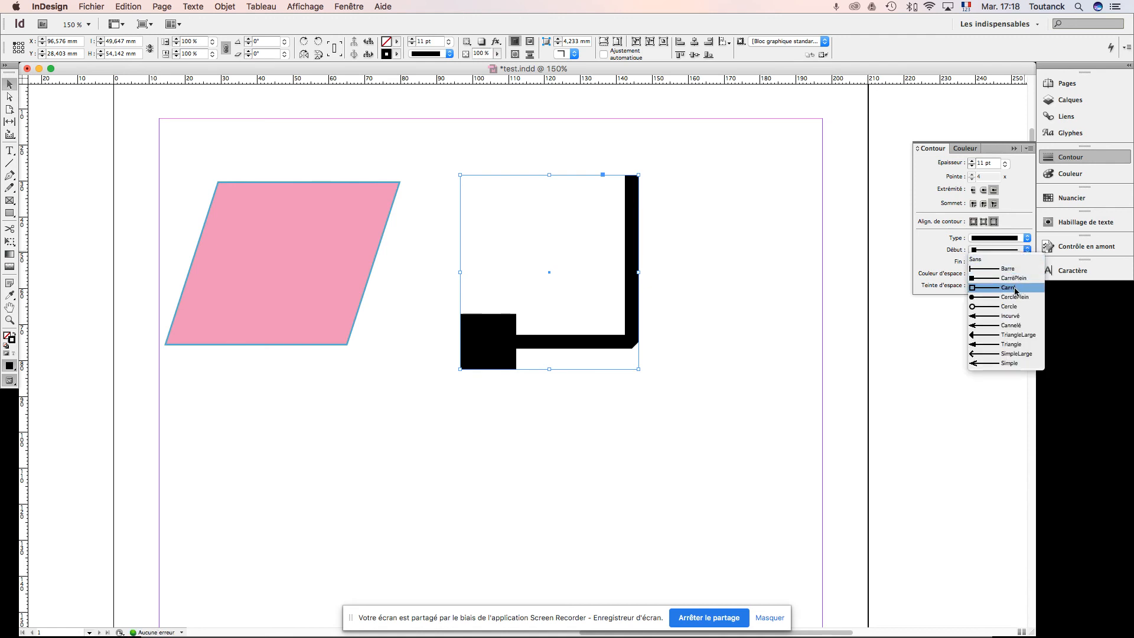
pyautogui.click(1016, 288)
pyautogui.click(1027, 250)
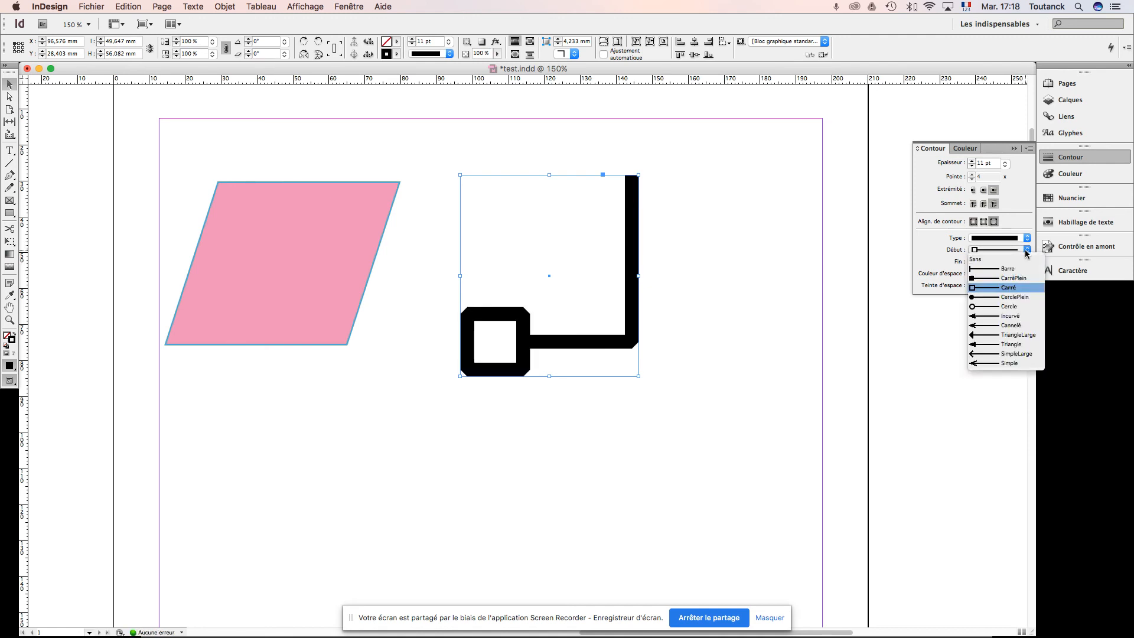
pyautogui.click(1014, 299)
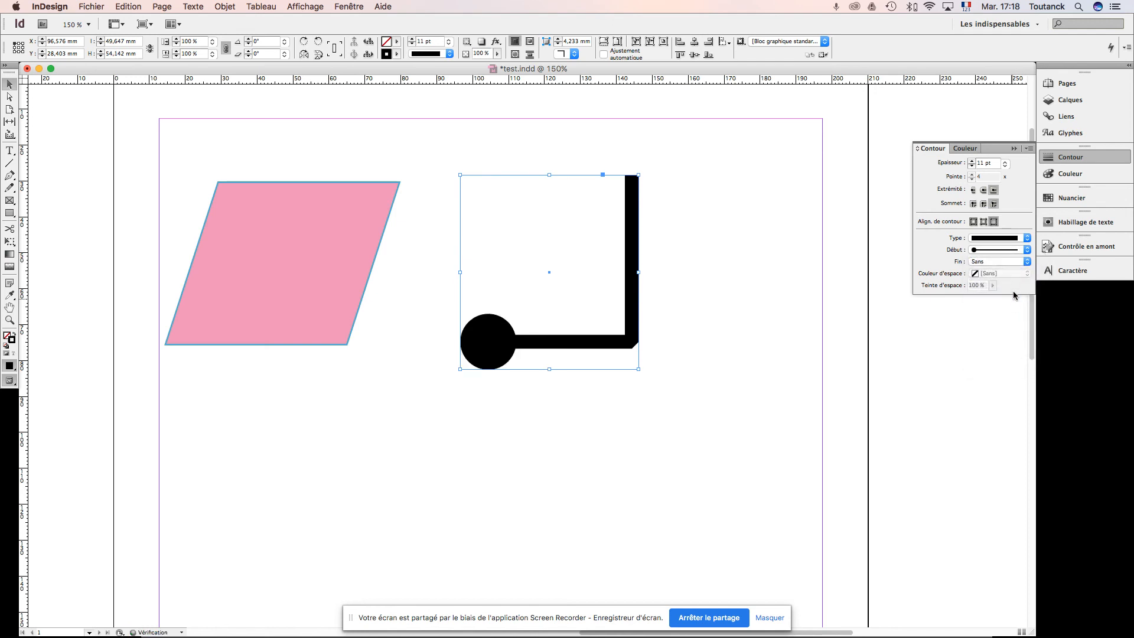
# Step: Try the Incurvé, Cannelé and TriangleLarge arrowheads at the start of the open path
pyautogui.click(1027, 251)
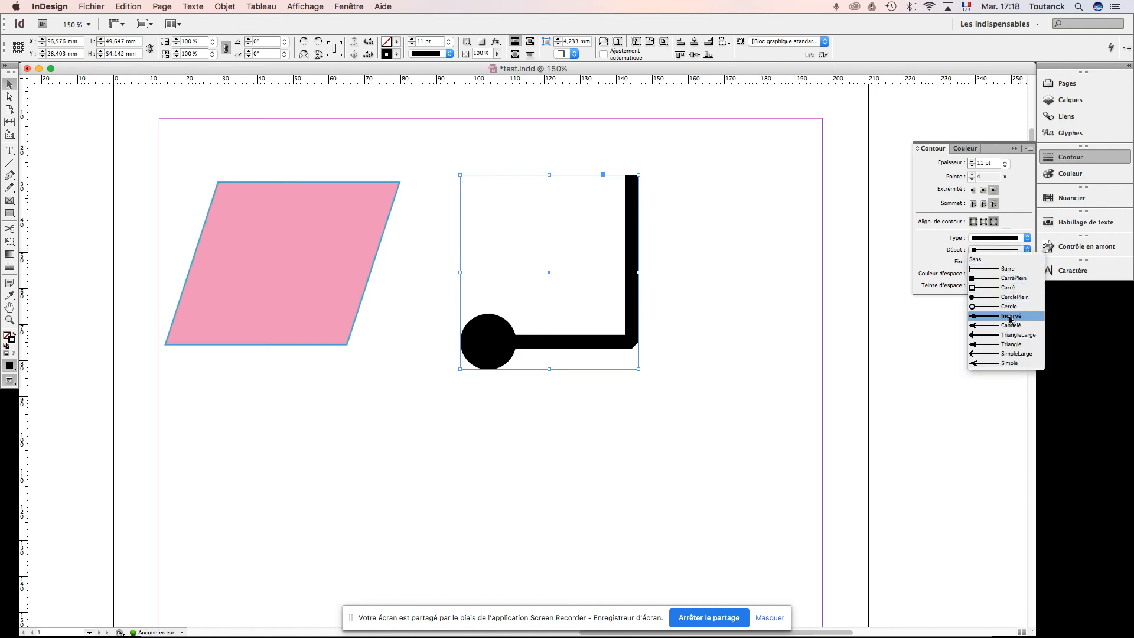
pyautogui.click(1011, 316)
pyautogui.click(1028, 251)
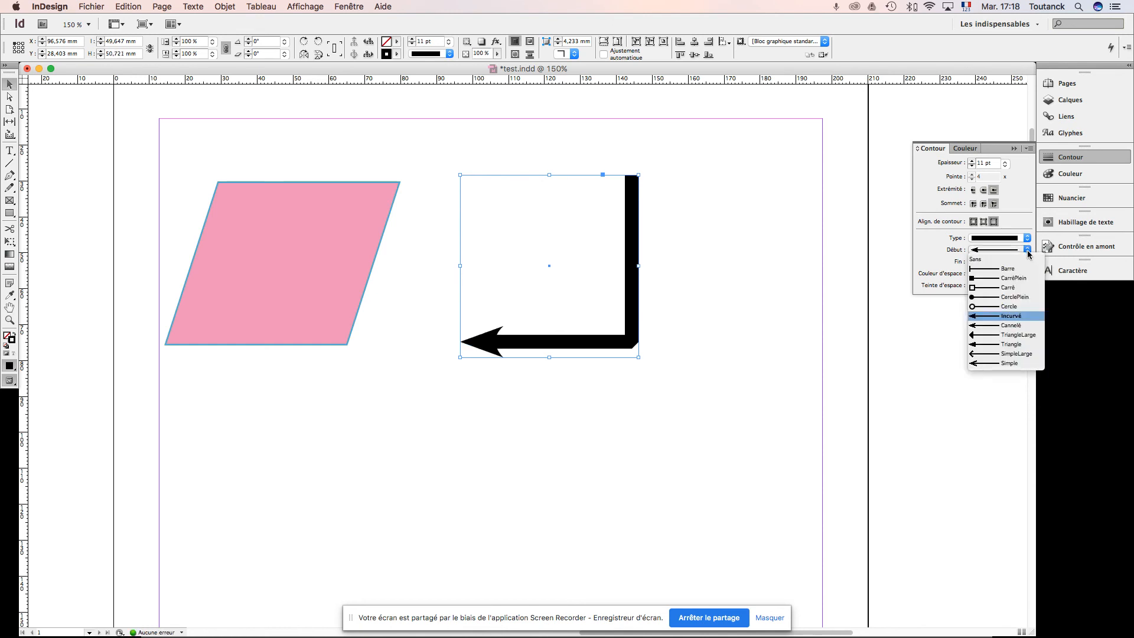
pyautogui.click(1006, 327)
pyautogui.click(1027, 250)
pyautogui.click(999, 335)
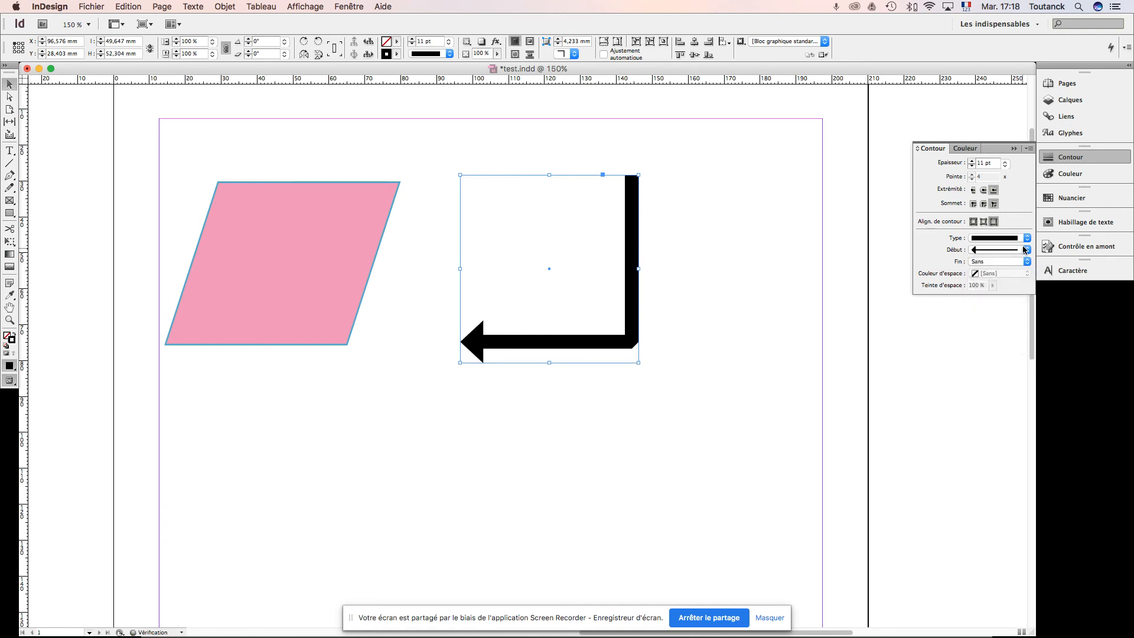
# Step: Give the open path's start the Simple arrowhead, trying SimpleLarge first
pyautogui.click(1024, 250)
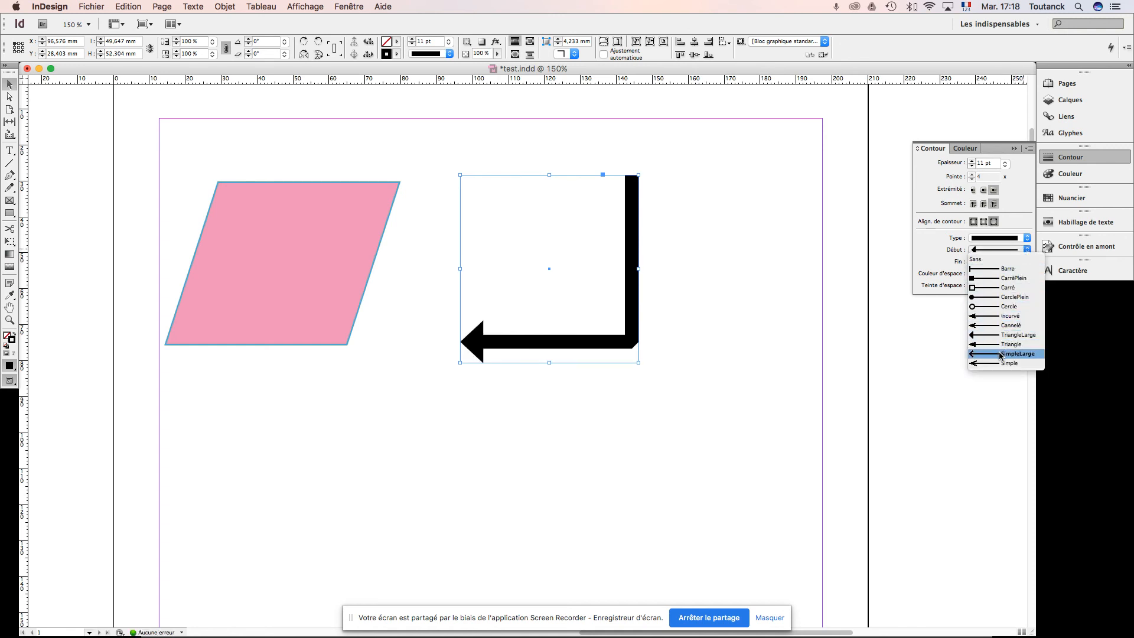
pyautogui.click(1000, 353)
pyautogui.click(1028, 249)
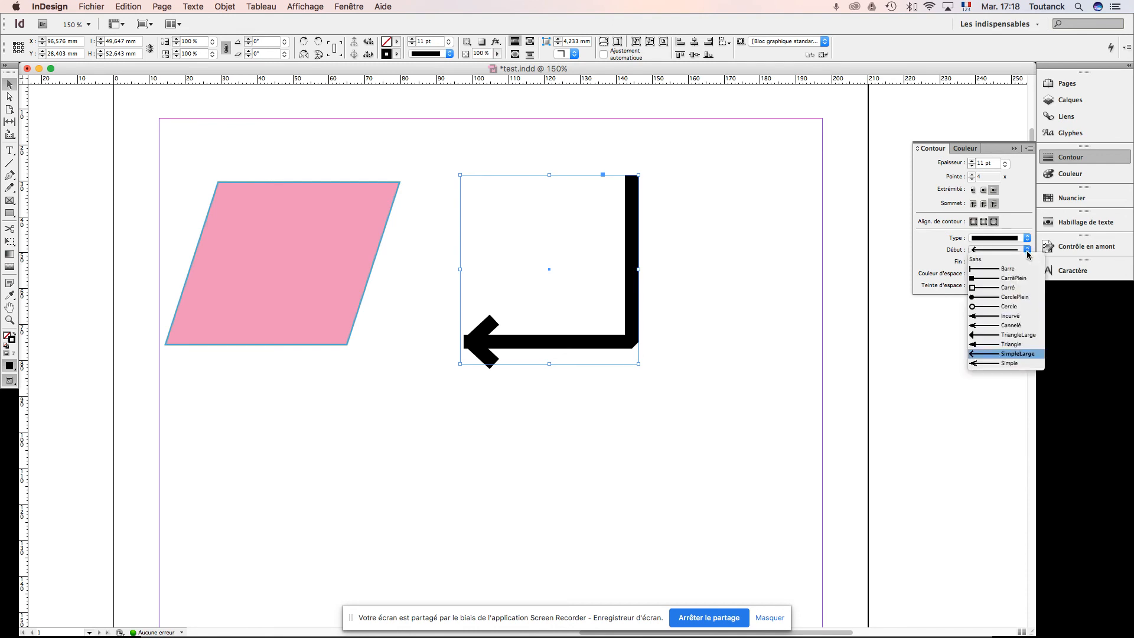
pyautogui.click(1004, 362)
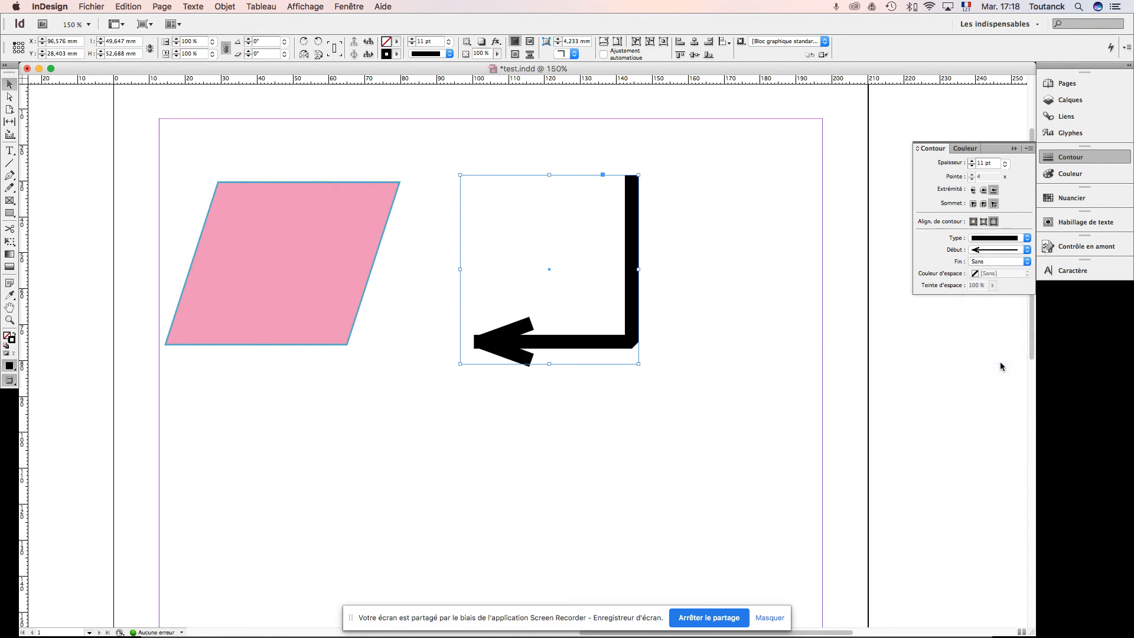
# Step: Set the open path's end shape to Cercle after trying Barre, and deselect the path
pyautogui.click(1026, 261)
pyautogui.click(1013, 281)
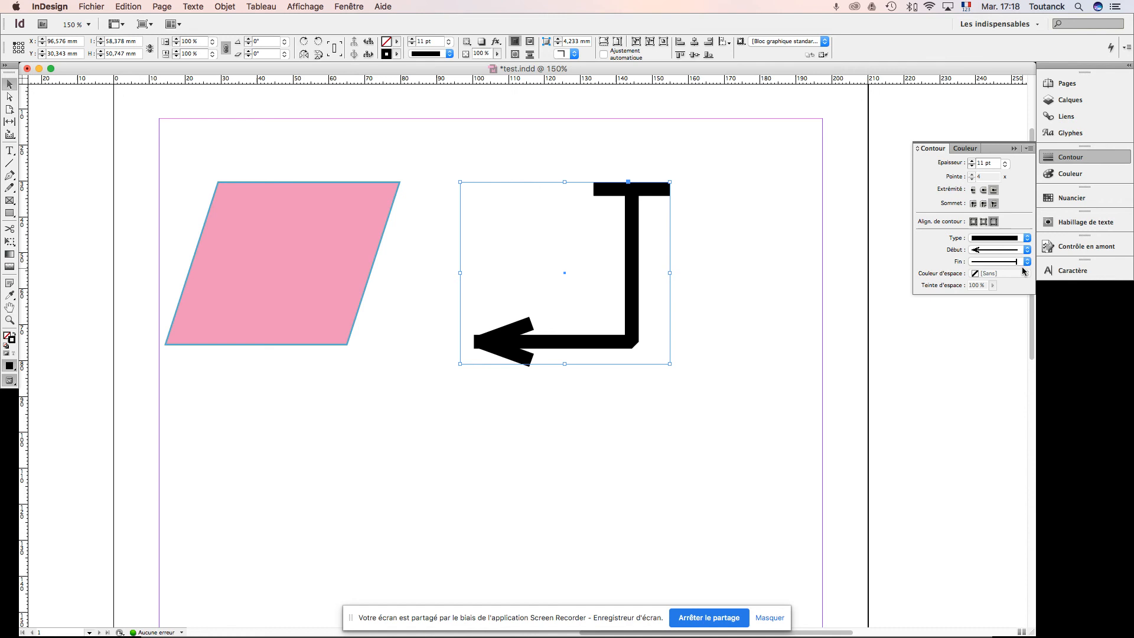
pyautogui.click(1027, 261)
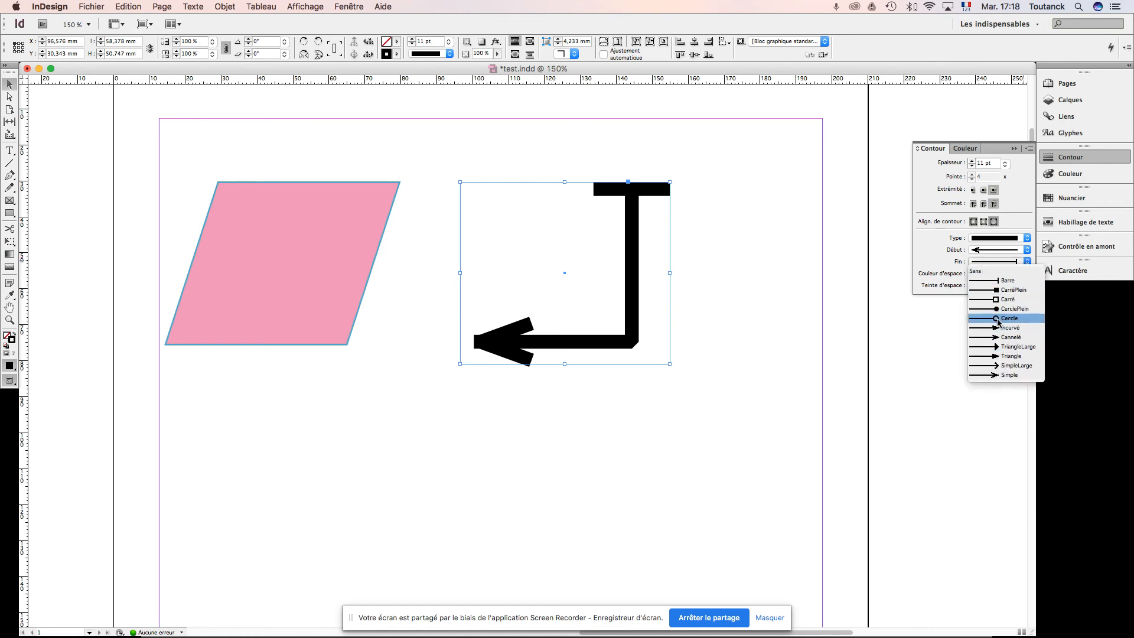
pyautogui.click(998, 319)
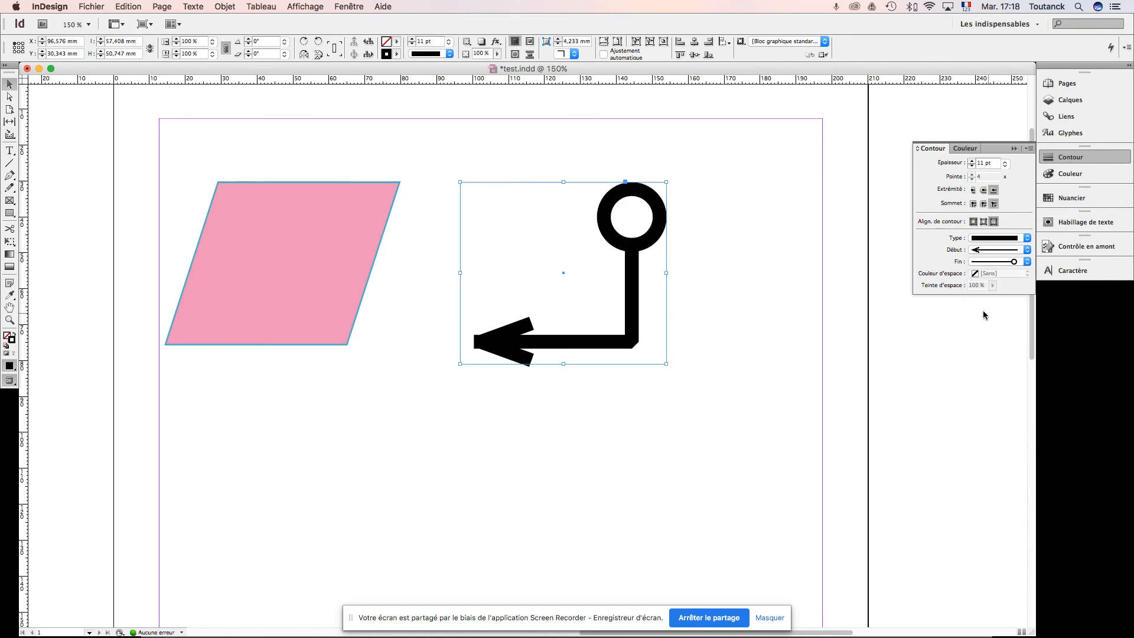
pyautogui.click(814, 255)
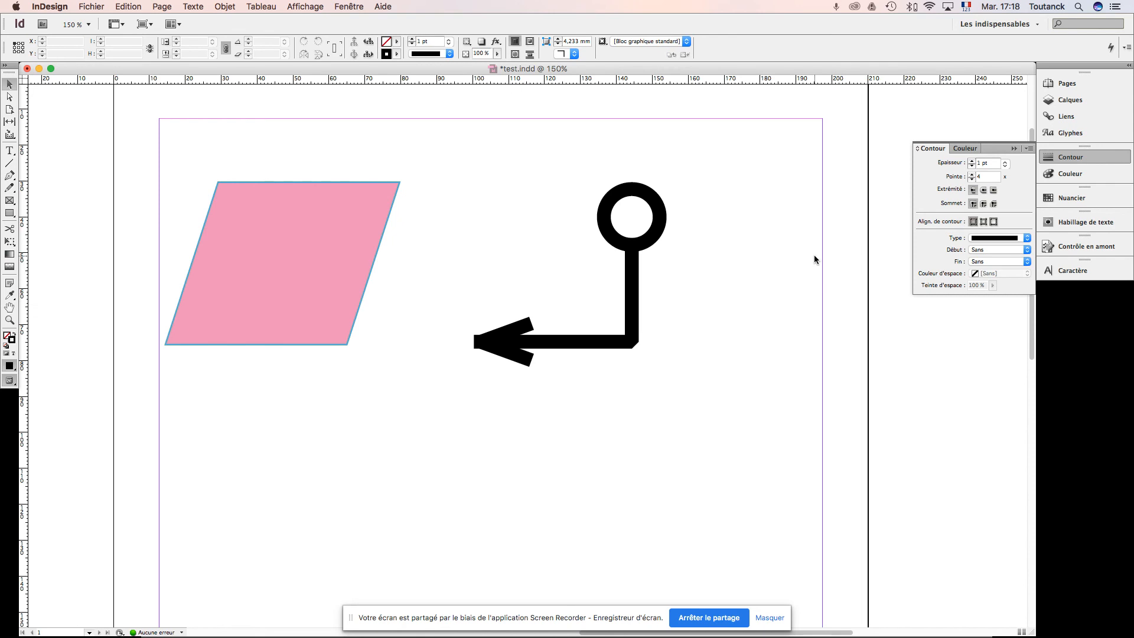
pyautogui.press('super+Tab')
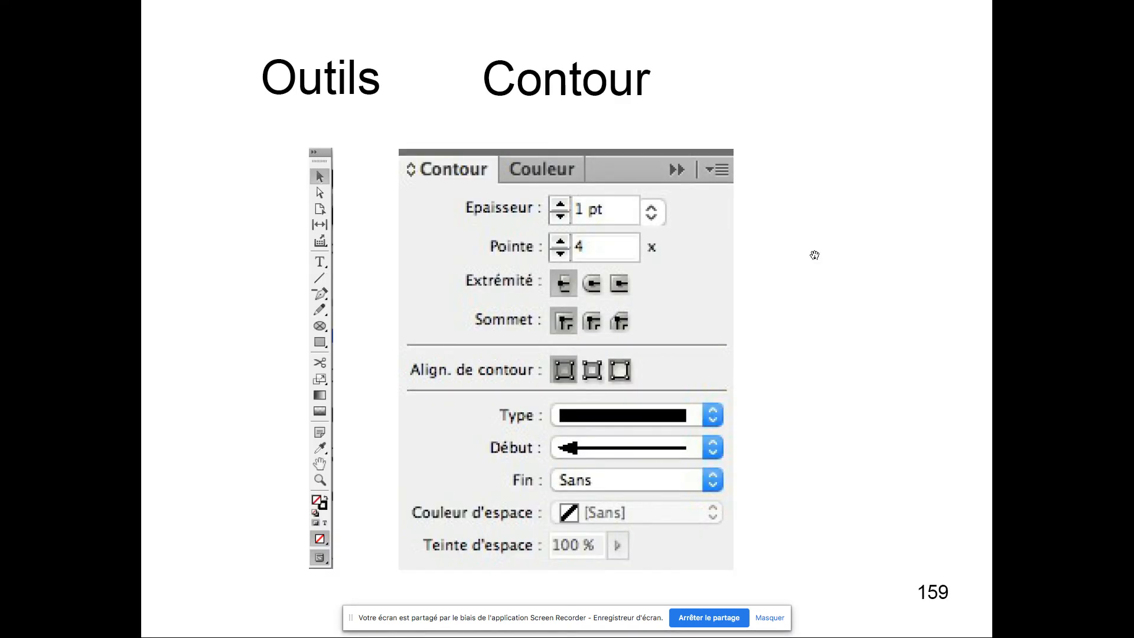
pyautogui.press('Right')
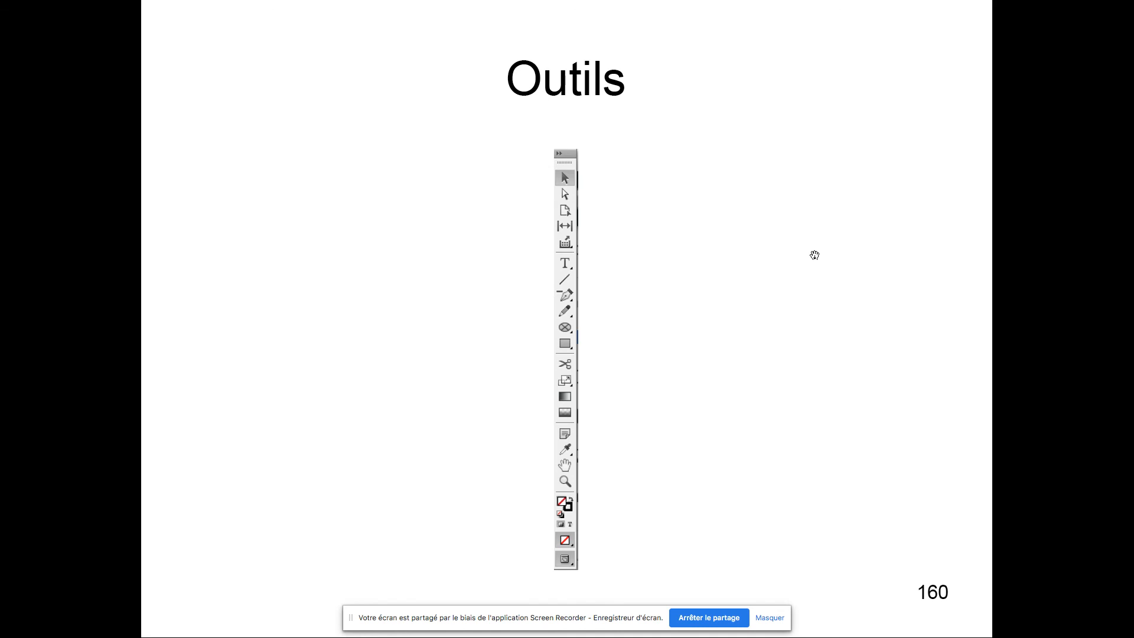
pyautogui.press('super+Tab')
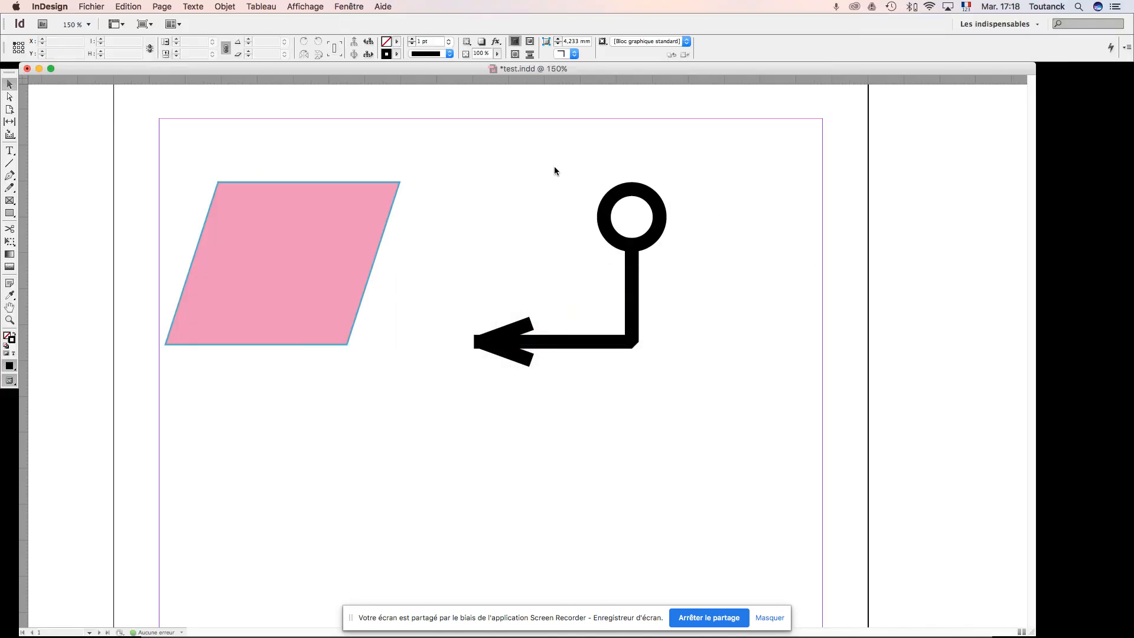
# Step: Save the document, then move the whole pink parallelogram slightly up and to the right and deselect it
pyautogui.press('super+s')
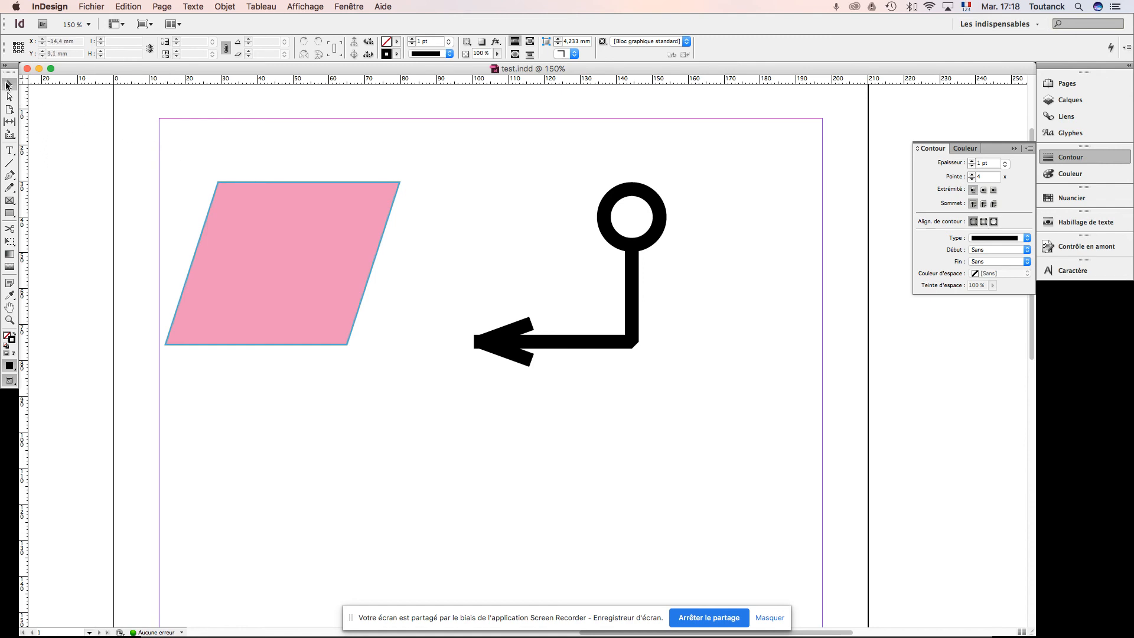
pyautogui.click(291, 208)
pyautogui.moveTo(304, 227); pyautogui.dragTo(345, 217)
pyautogui.click(489, 223)
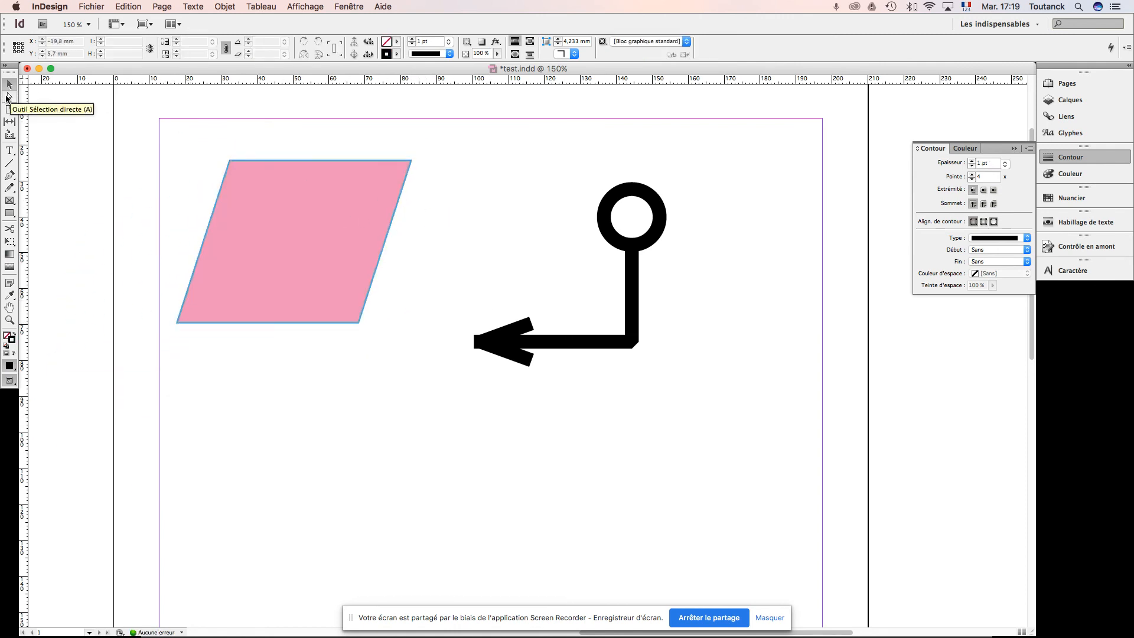
# Step: Select the pink parallelogram's upper-right anchor point with Direct Selection and nudge it 12.5 mm to the right
pyautogui.click(8, 97)
pyautogui.click(465, 344)
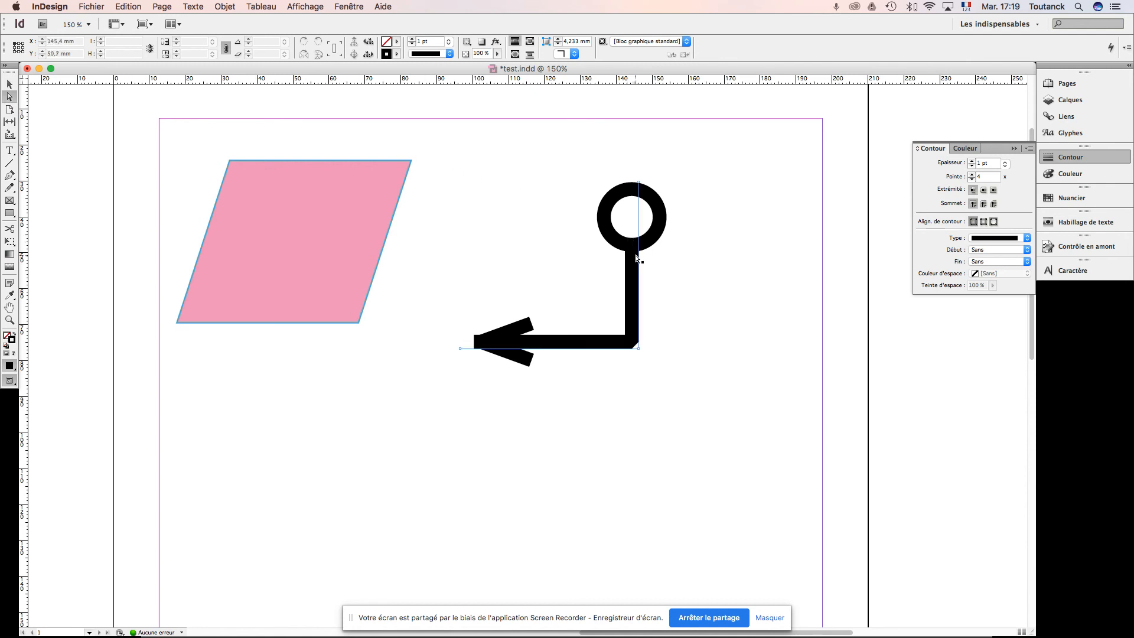
pyautogui.click(569, 240)
pyautogui.click(413, 162)
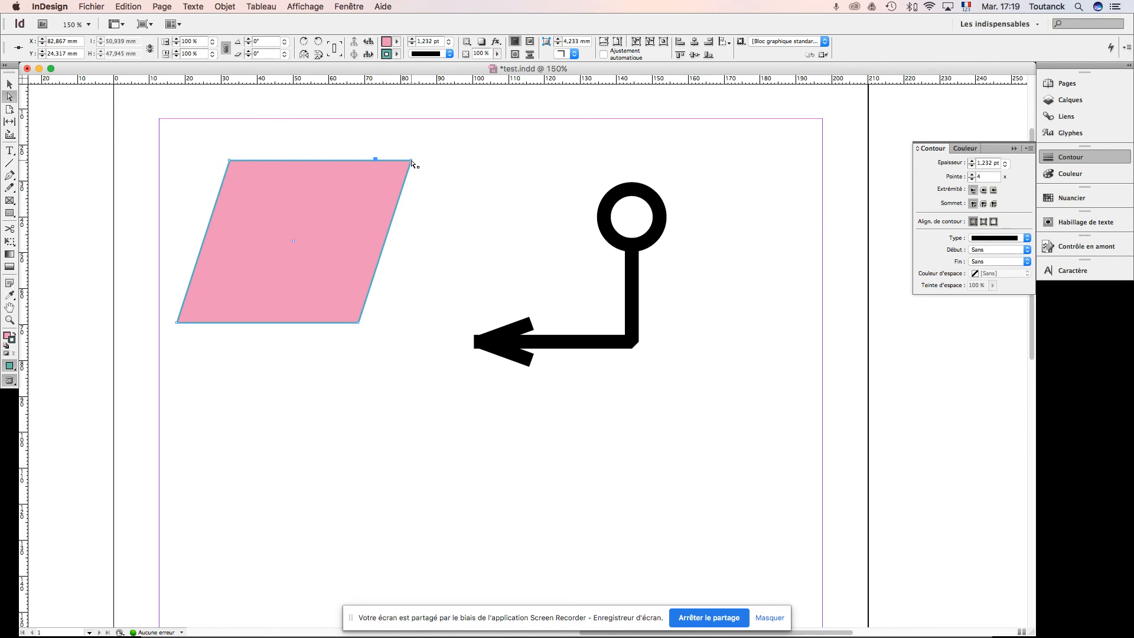
pyautogui.hotkey('shift', 'Right')
pyautogui.hotkey('shift', 'Right')
pyautogui.hotkey('shift', 'Right')
pyautogui.hotkey('shift', 'Right')
pyautogui.hotkey('shift', 'Right')
# Step: Nudge the corner point up and down, return it left to its original place, and deselect the parallelogram
pyautogui.hotkey('shift', 'Up')
pyautogui.hotkey('shift', 'Up')
pyautogui.hotkey('shift', 'Up')
pyautogui.hotkey('shift', 'Up')
pyautogui.hotkey('shift', 'Up')
pyautogui.hotkey('shift', 'Down')
pyautogui.hotkey('shift', 'Down')
pyautogui.hotkey('shift', 'Down')
pyautogui.hotkey('shift', 'Down')
pyautogui.hotkey('shift', 'Down')
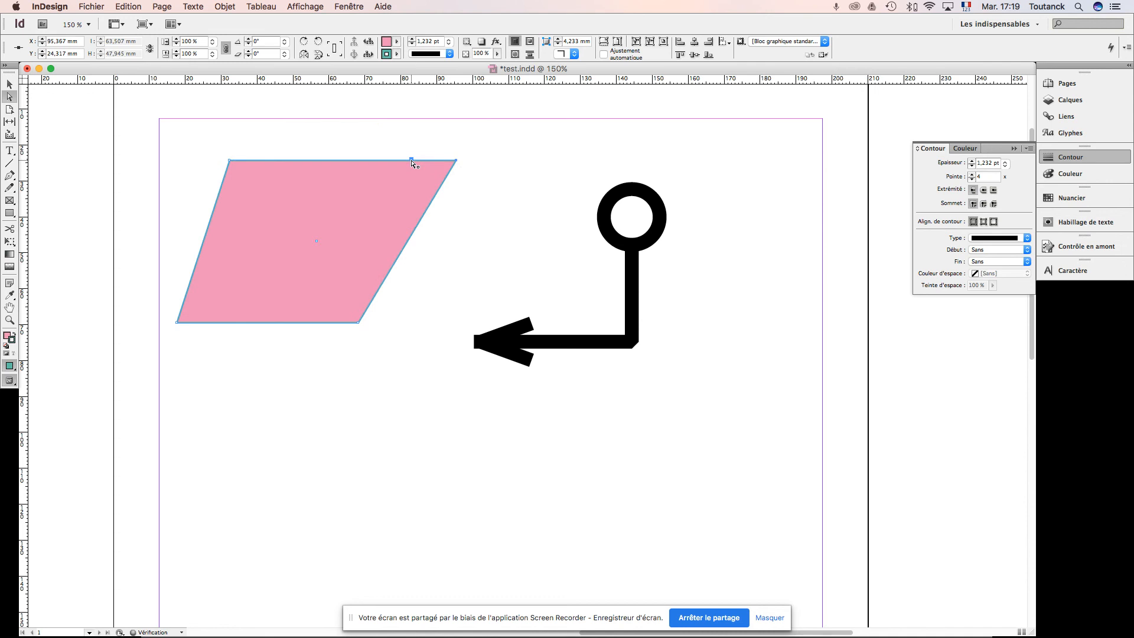
pyautogui.hotkey('shift', 'Left')
pyautogui.hotkey('shift', 'Left')
pyautogui.hotkey('shift', 'Left')
pyautogui.hotkey('shift', 'Left')
pyautogui.hotkey('shift', 'Left')
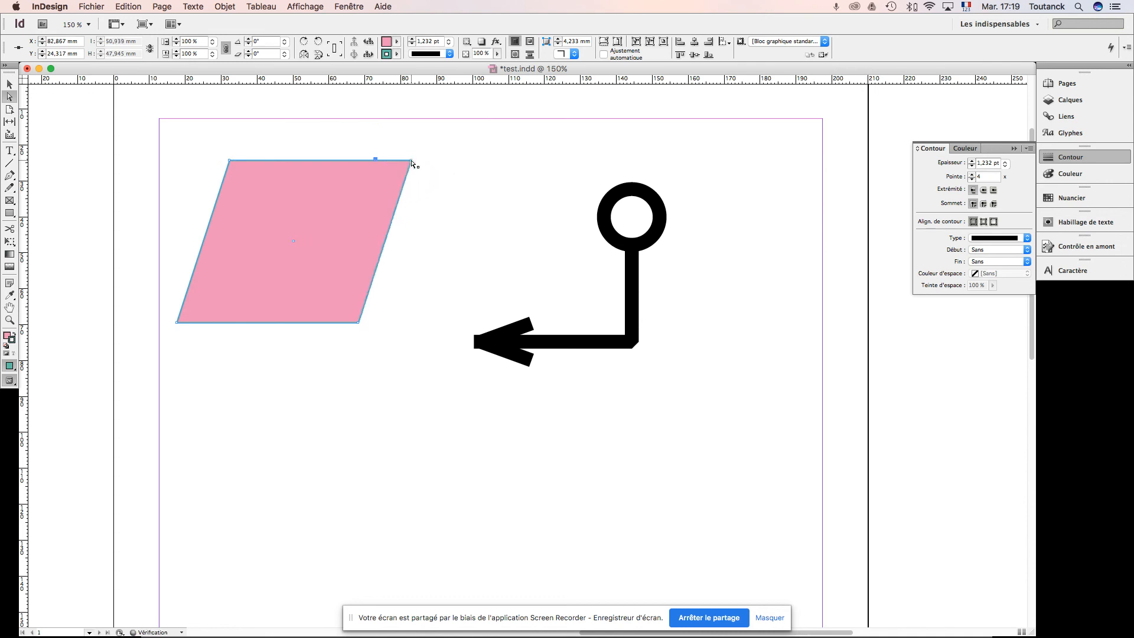
pyautogui.click(449, 211)
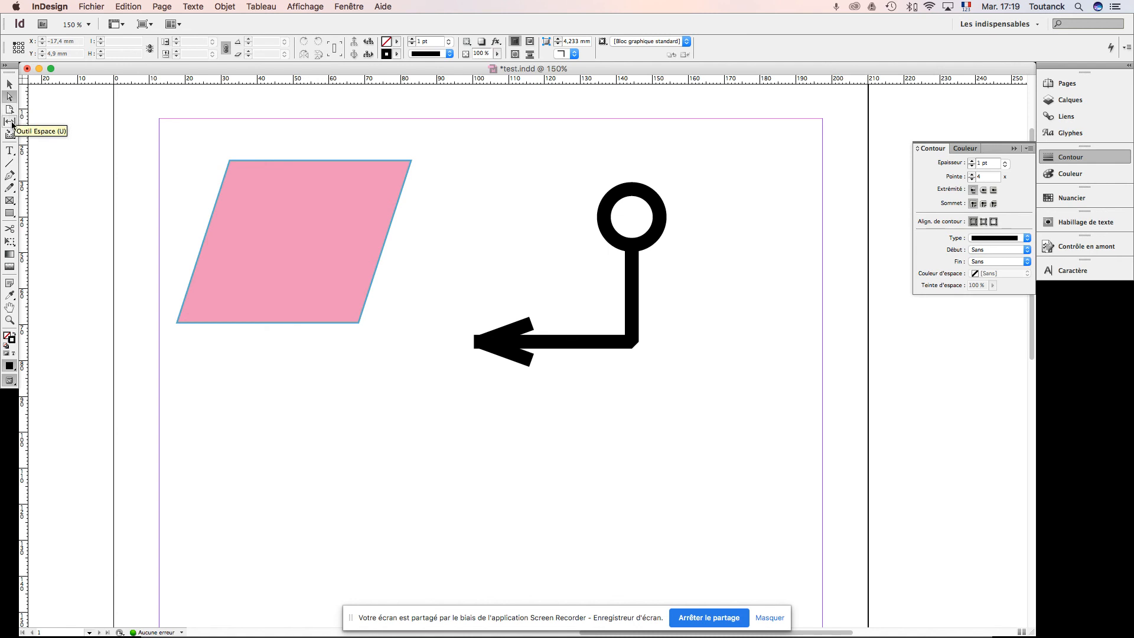
# Step: Draw a text frame below the pink parallelogram and enter the text fkdhsjzeyksdsdy
pyautogui.click(10, 152)
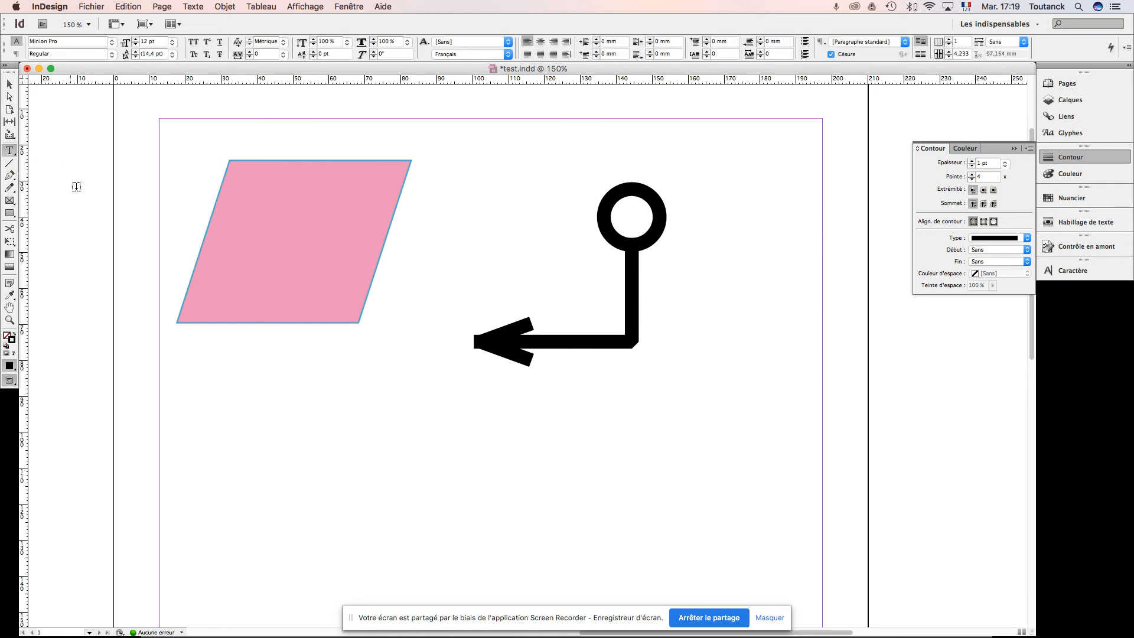
pyautogui.moveTo(193, 361); pyautogui.dragTo(401, 493)
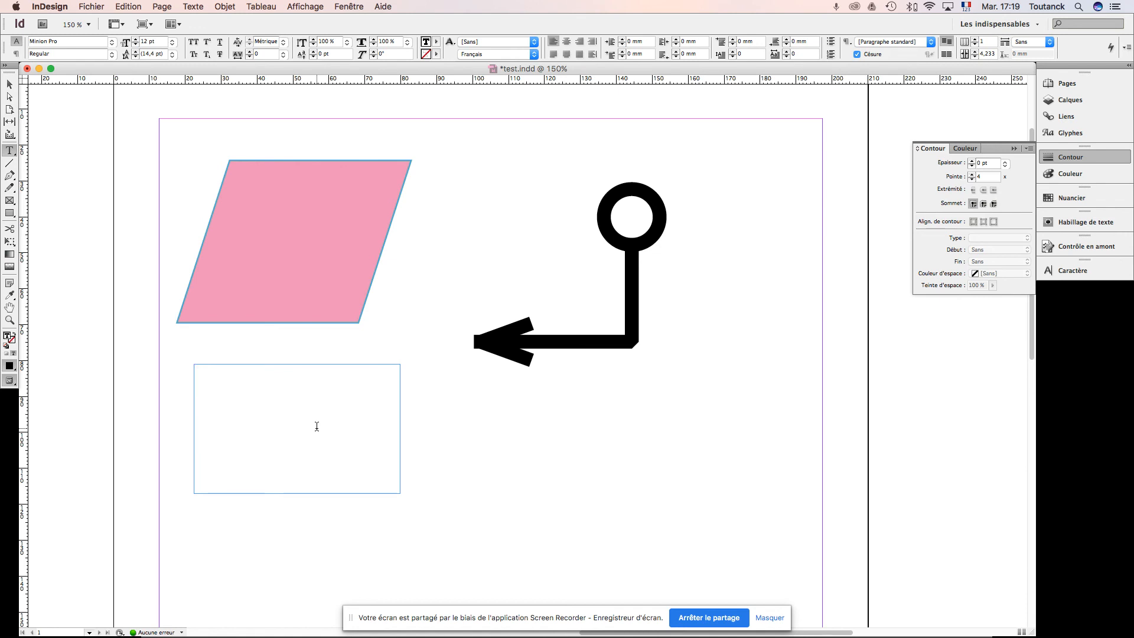
pyautogui.write('fkdhsjzeyksdsdy')
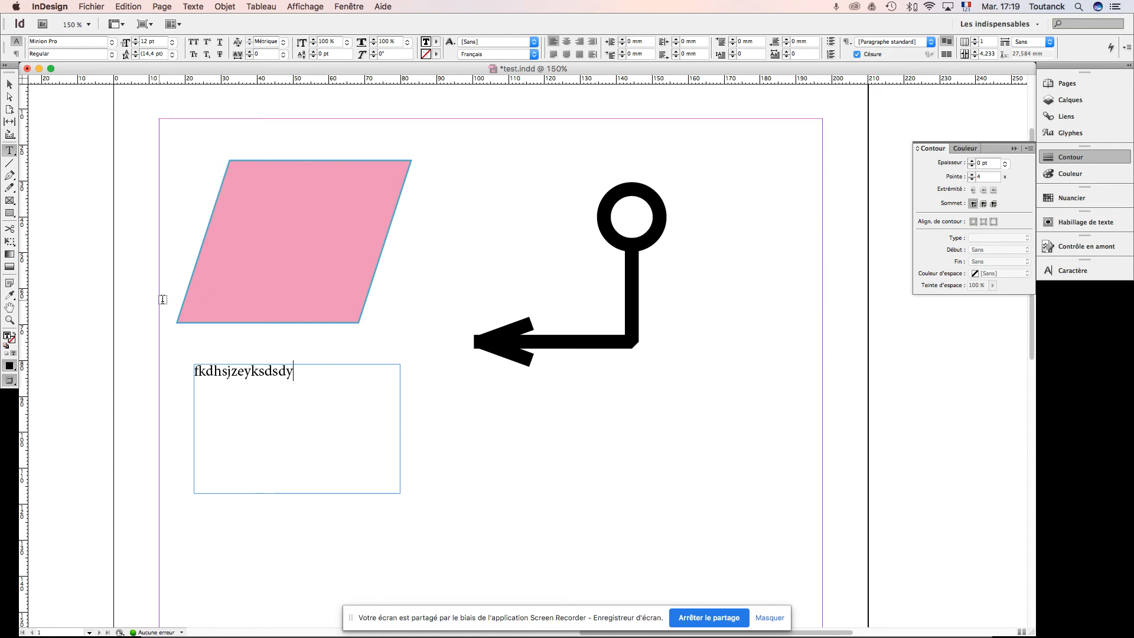
# Step: Select the whole word in the text frame and set its font to Helvetica Neue in the Medium style
pyautogui.doubleClick(262, 371)
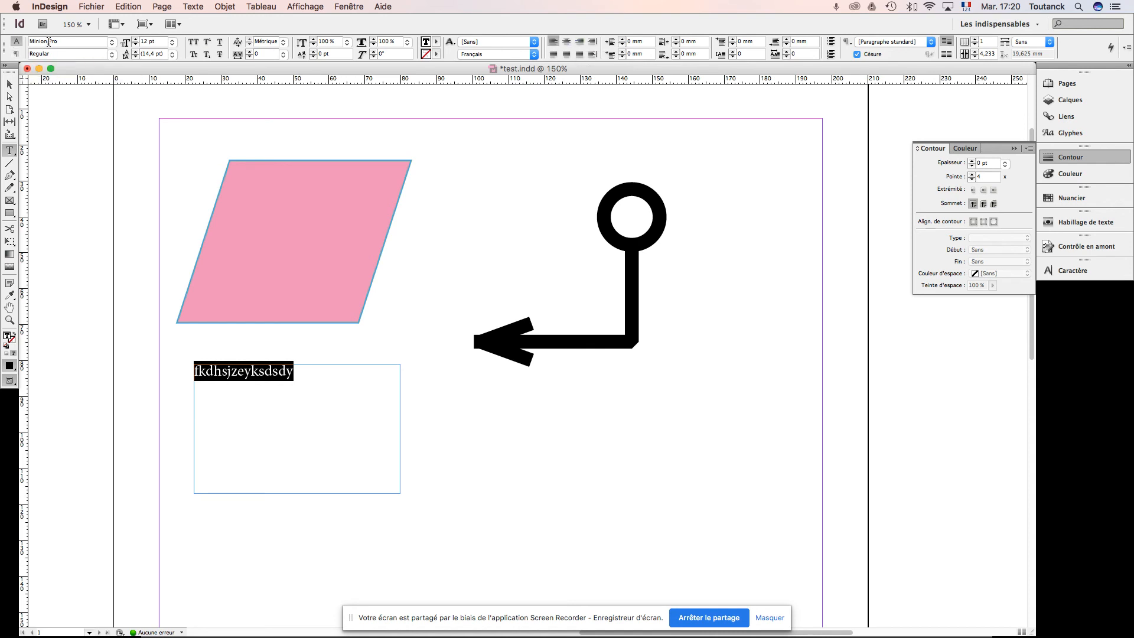
pyautogui.moveTo(61, 41); pyautogui.dragTo(17, 43)
pyautogui.write('Helvetica Neue')
pyautogui.press('Return')
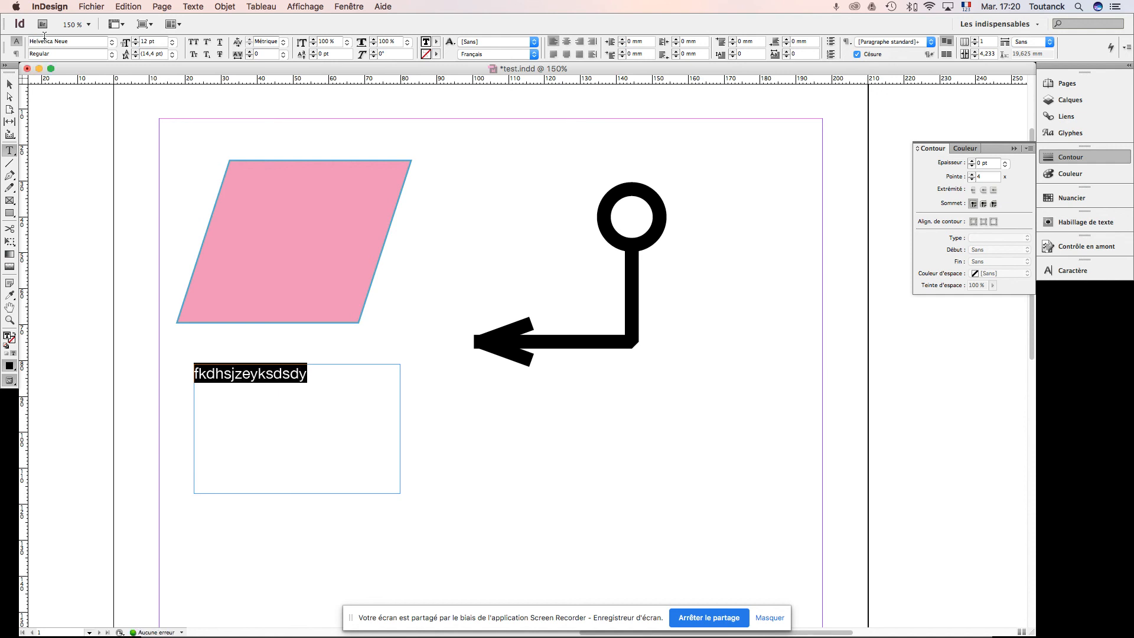
pyautogui.click(111, 54)
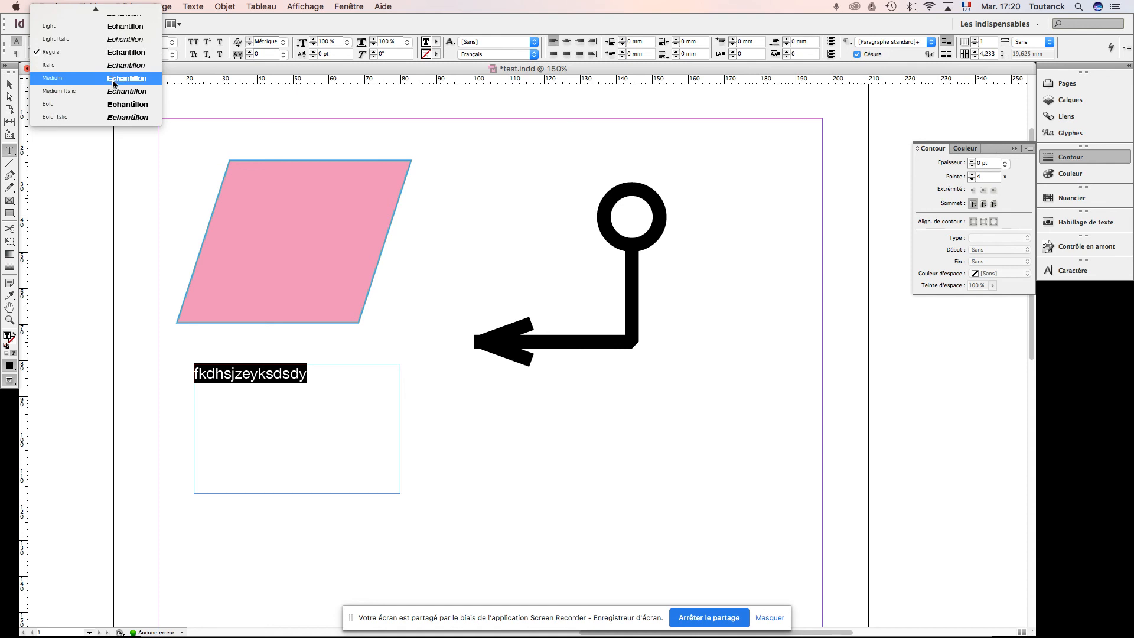
pyautogui.click(113, 81)
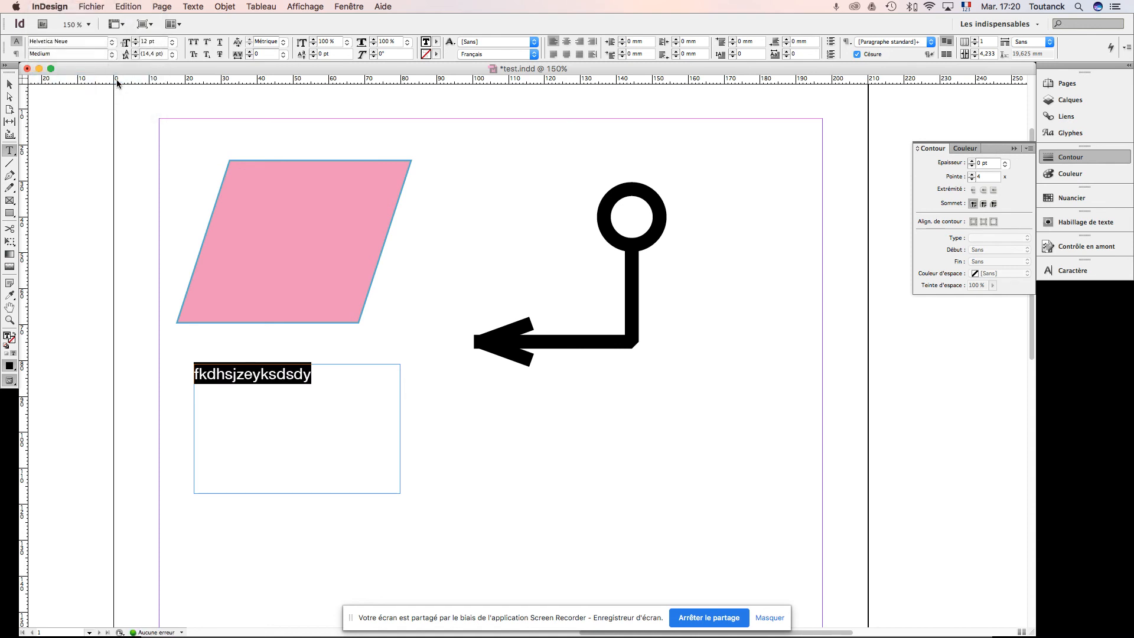
# Step: Increase the selected text's font size to 26 pt
pyautogui.click(136, 41)
pyautogui.click(136, 41)
pyautogui.click(136, 40)
pyautogui.click(136, 41)
pyautogui.click(136, 40)
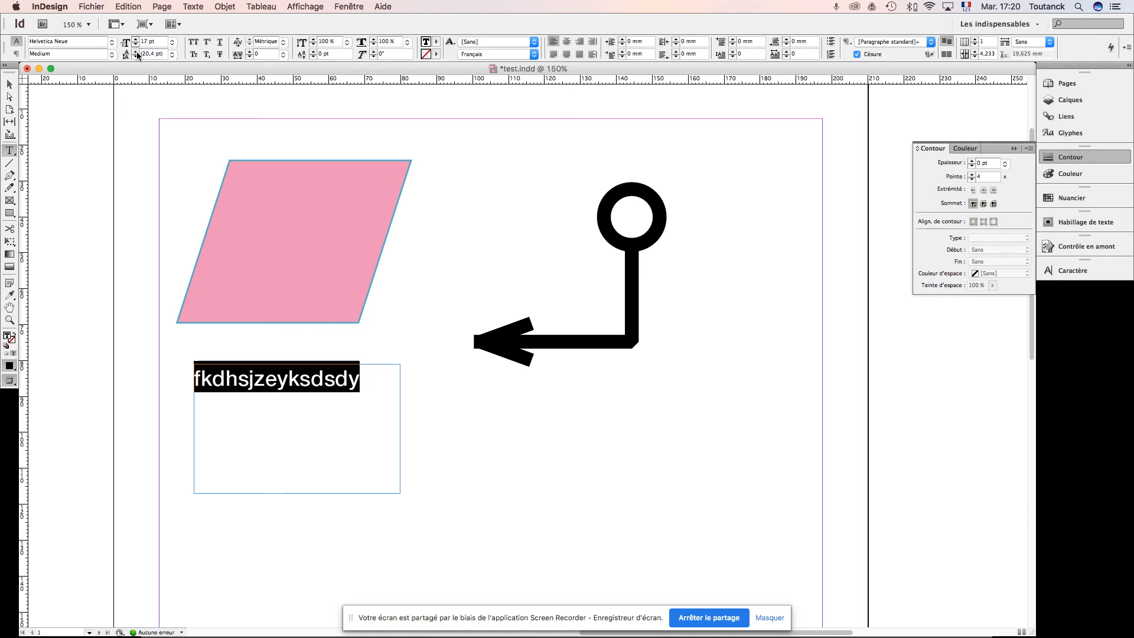
pyautogui.click(136, 41)
pyautogui.click(136, 41)
pyautogui.click(136, 41)
pyautogui.click(136, 41)
pyautogui.click(136, 41)
pyautogui.click(136, 41)
pyautogui.click(136, 41)
pyautogui.click(136, 41)
pyautogui.click(135, 41)
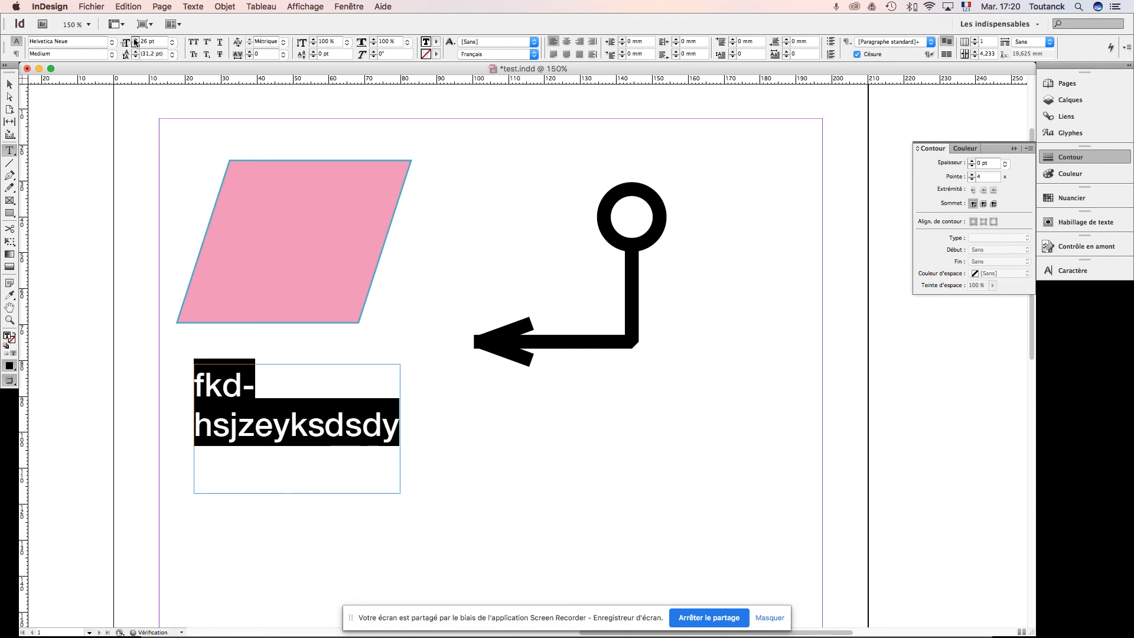
# Step: Reduce the selected text's leading to 25 pt
pyautogui.click(135, 58)
pyautogui.click(135, 57)
pyautogui.click(136, 57)
pyautogui.click(135, 57)
pyautogui.click(134, 58)
pyautogui.click(135, 57)
pyautogui.click(135, 57)
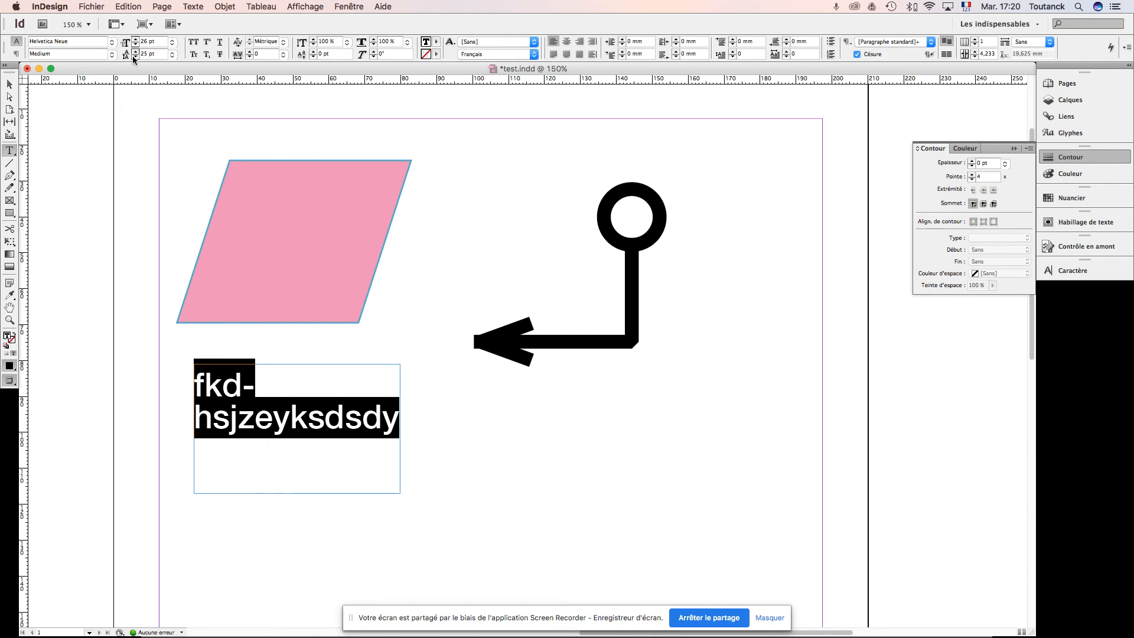
# Step: Try all caps and superscript on the selected text, turning each off again
pyautogui.click(194, 43)
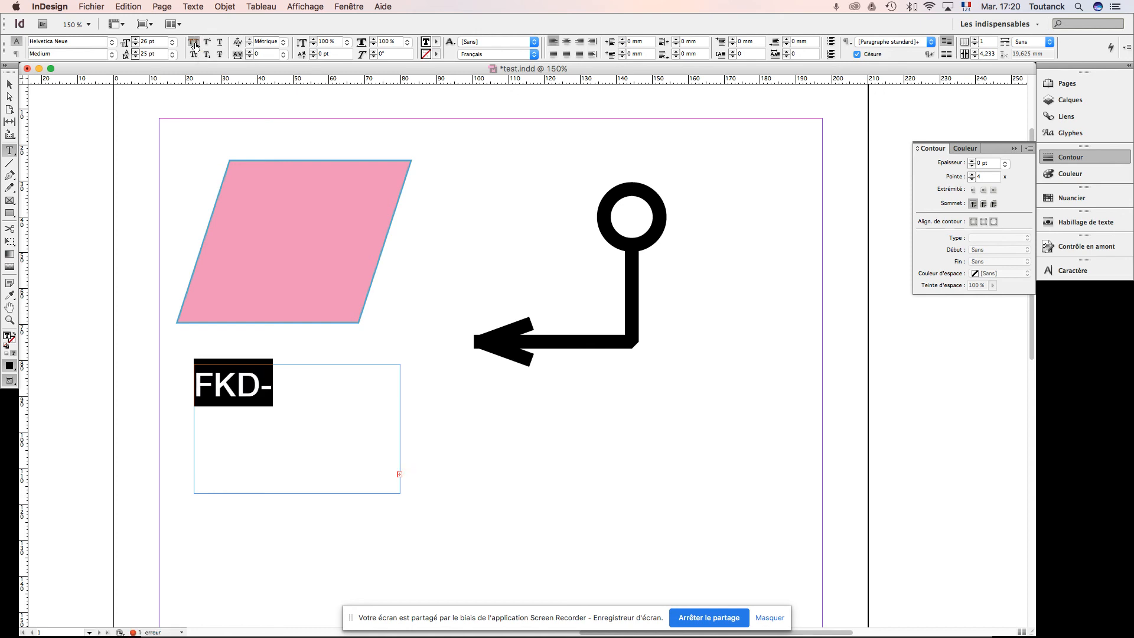
pyautogui.click(194, 43)
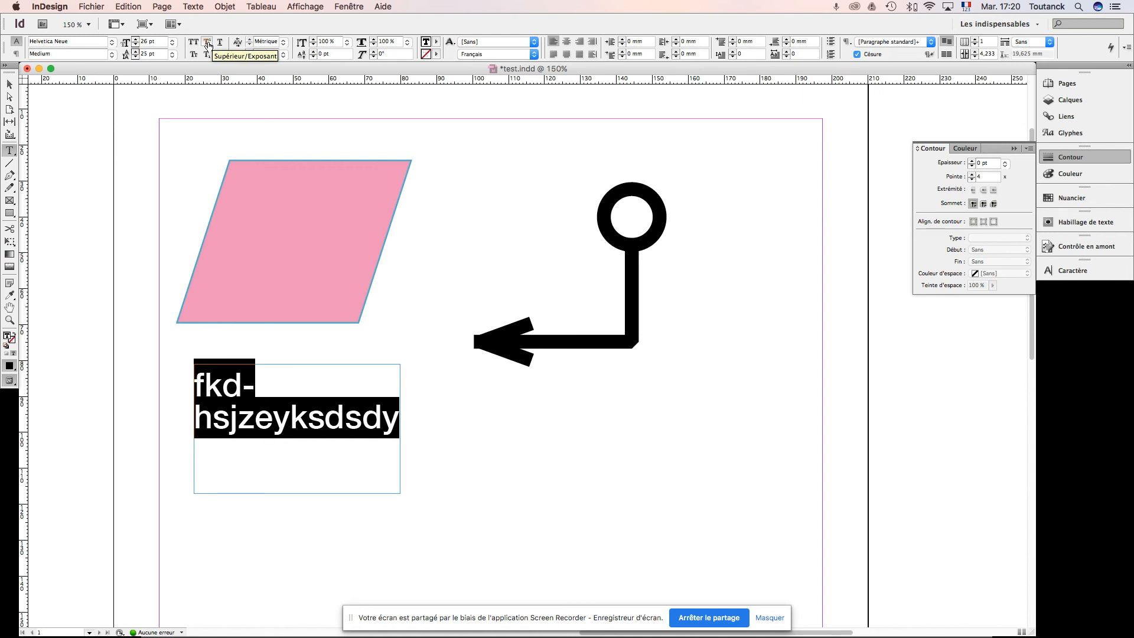
pyautogui.click(209, 44)
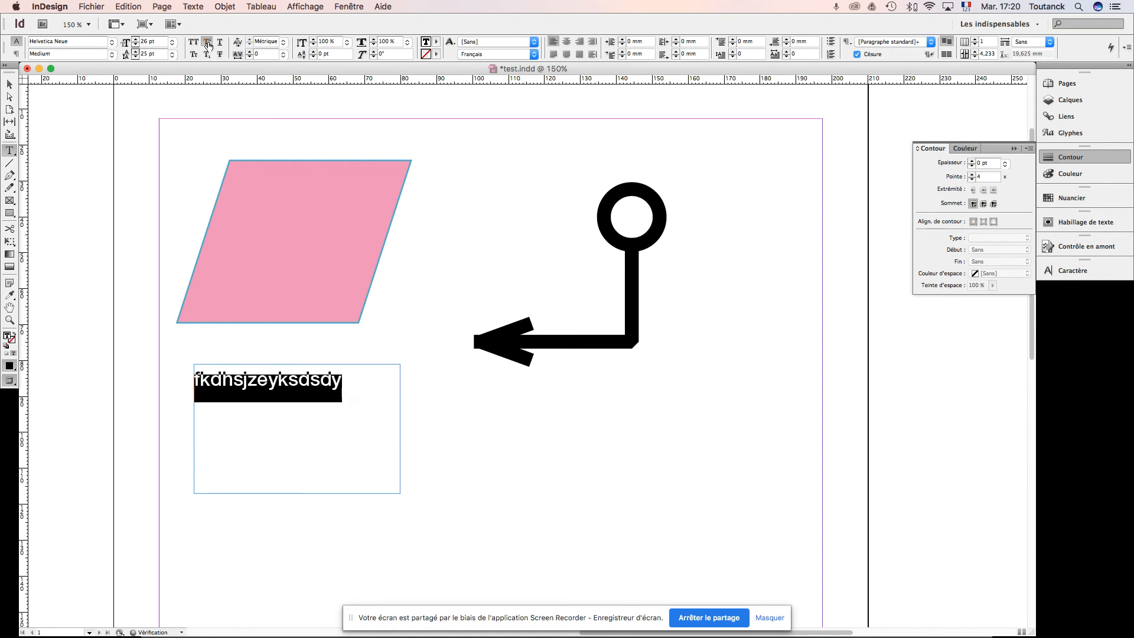
pyautogui.click(209, 45)
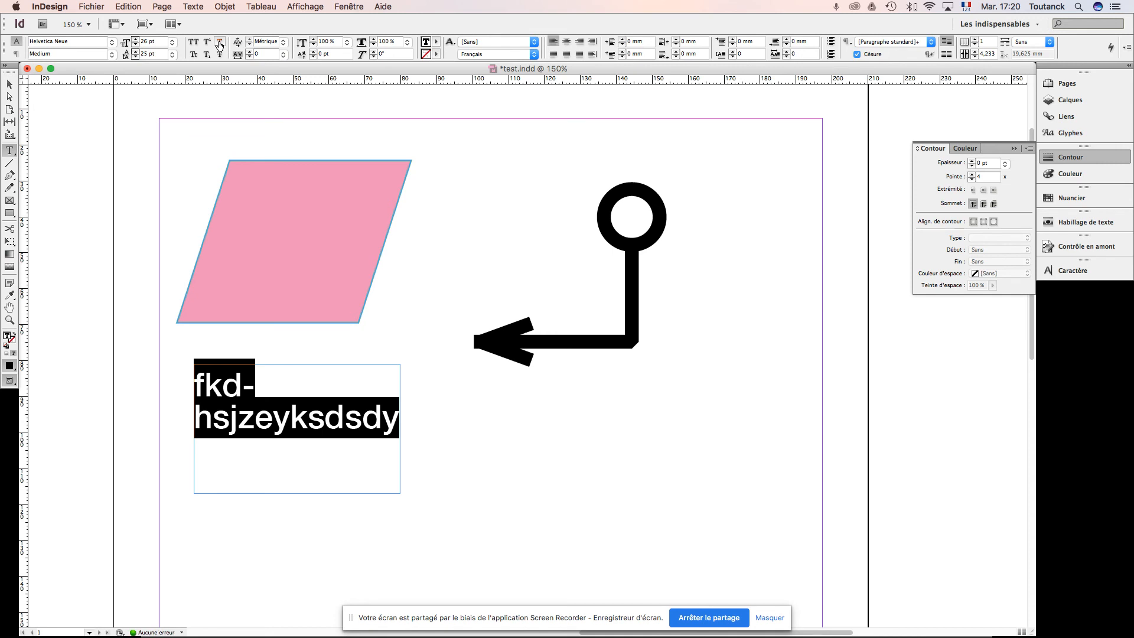
# Step: Try underline and small caps on the selected text, turning each off again
pyautogui.click(219, 43)
pyautogui.click(219, 44)
pyautogui.click(194, 55)
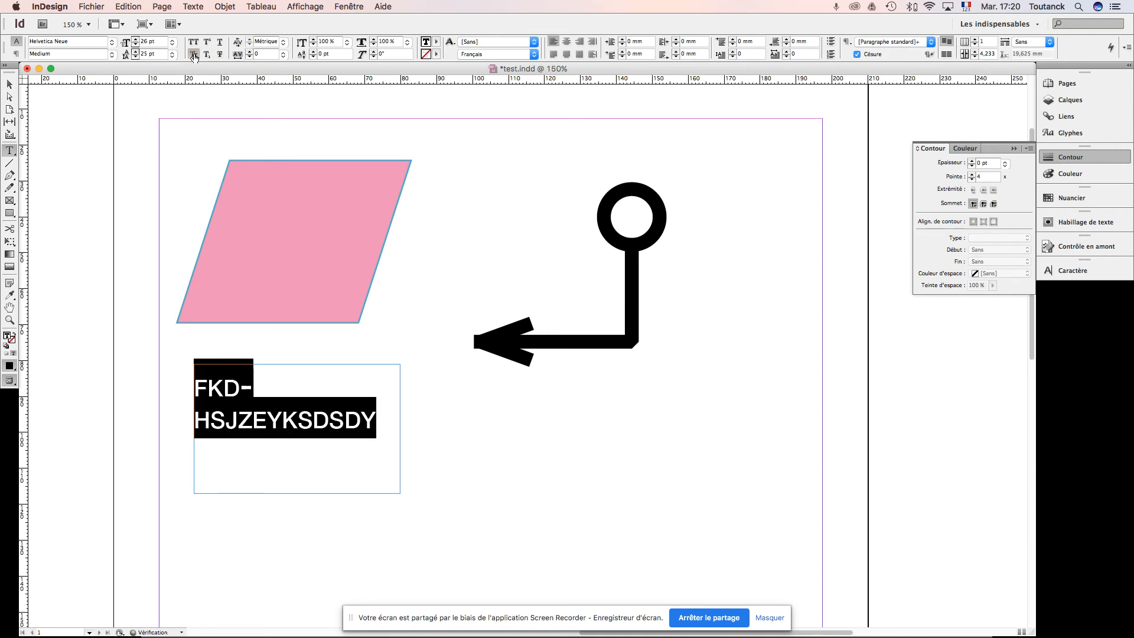
pyautogui.click(194, 55)
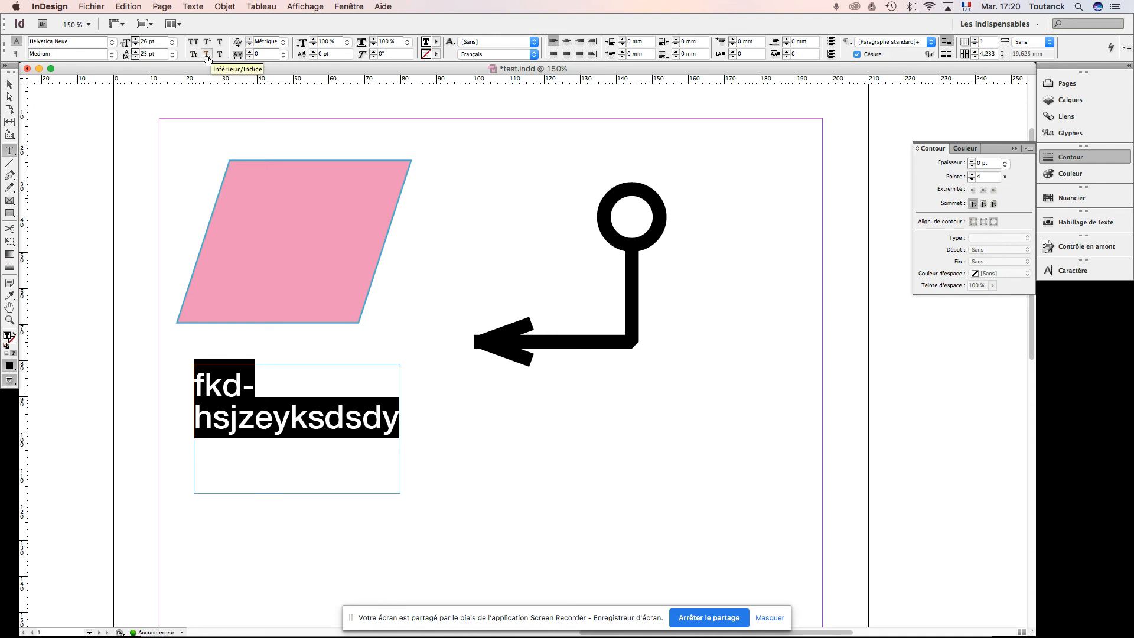
# Step: Try subscript and strikethrough on the selected text, turning each off again
pyautogui.click(207, 56)
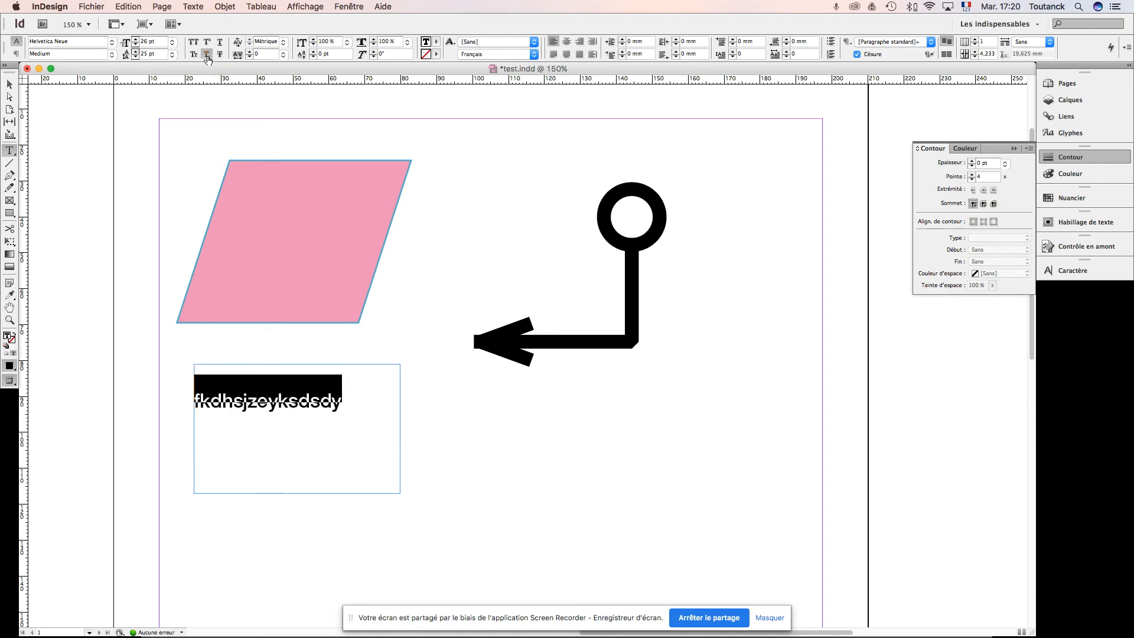
pyautogui.click(207, 55)
pyautogui.click(219, 54)
pyautogui.click(220, 55)
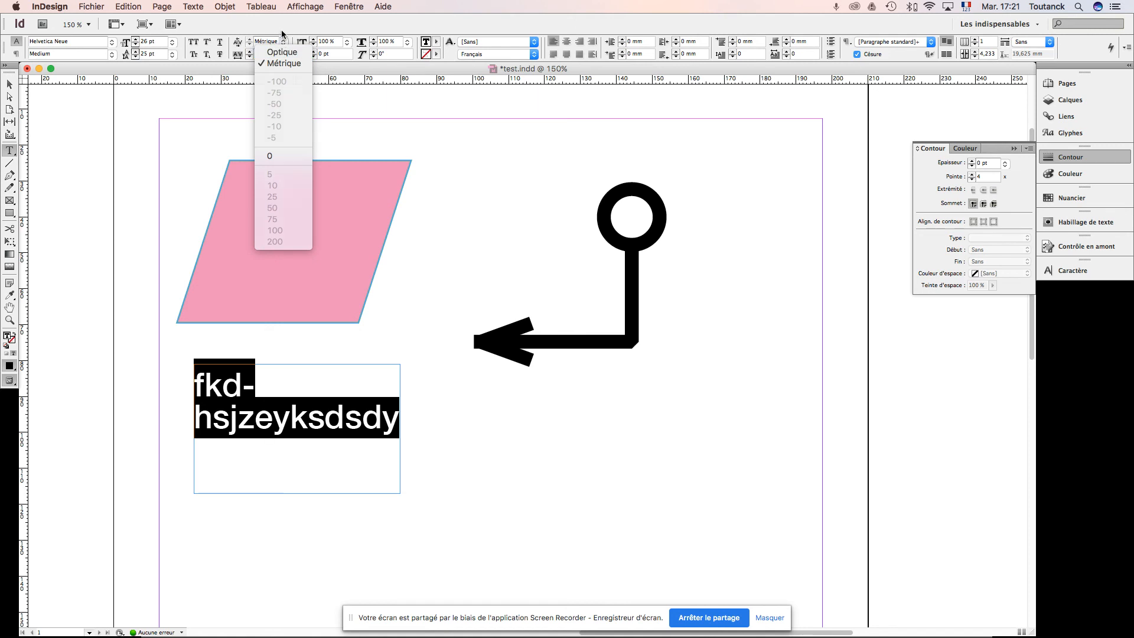
# Step: View the kerning options, try a wider tracking on the selected text, and reset the tracking to 0
pyautogui.click(282, 34)
pyautogui.click(248, 51)
pyautogui.click(249, 52)
pyautogui.click(248, 51)
pyautogui.click(249, 51)
pyautogui.click(248, 51)
pyautogui.click(249, 51)
pyautogui.click(249, 52)
pyautogui.click(248, 51)
pyautogui.click(248, 52)
pyautogui.click(249, 51)
pyautogui.click(249, 52)
pyautogui.click(249, 51)
pyautogui.click(249, 51)
pyautogui.click(249, 52)
pyautogui.click(248, 51)
pyautogui.click(248, 51)
pyautogui.moveTo(267, 54); pyautogui.dragTo(242, 49)
pyautogui.write('0')
pyautogui.press('Return')
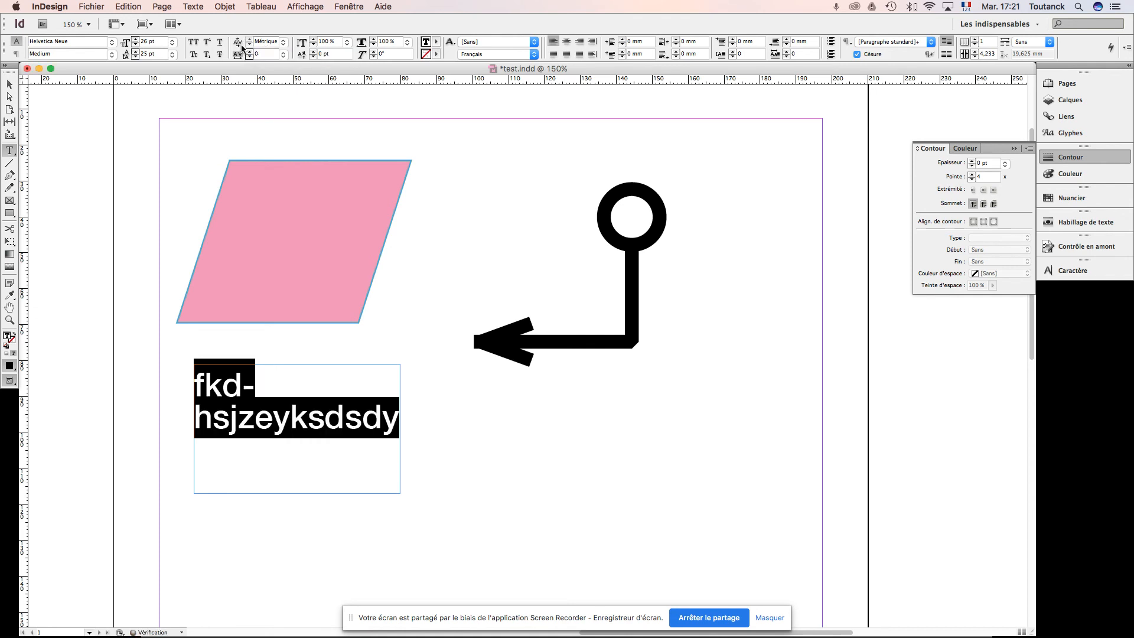
# Step: Increase the selected text's vertical scale to 113%
pyautogui.click(314, 39)
pyautogui.click(314, 39)
pyautogui.click(313, 39)
pyautogui.click(314, 39)
pyautogui.click(313, 39)
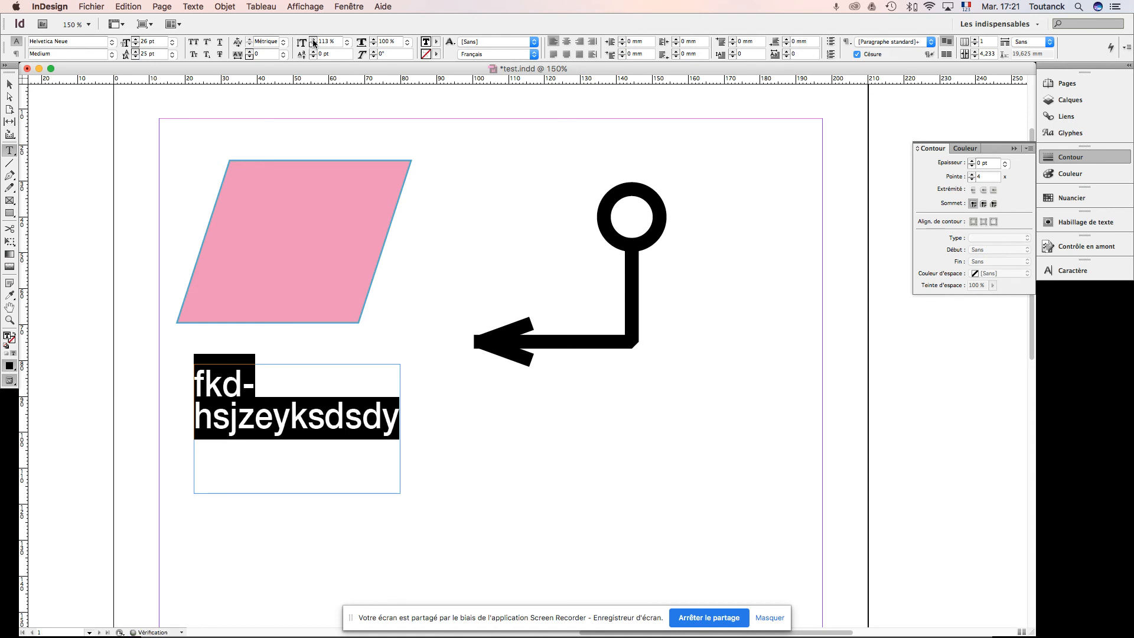
# Step: Try a vertical scale of 0% and, after dismissing the alert, of 1% on the selected text
pyautogui.moveTo(336, 40); pyautogui.dragTo(297, 37)
pyautogui.write('0')
pyautogui.press('Return')
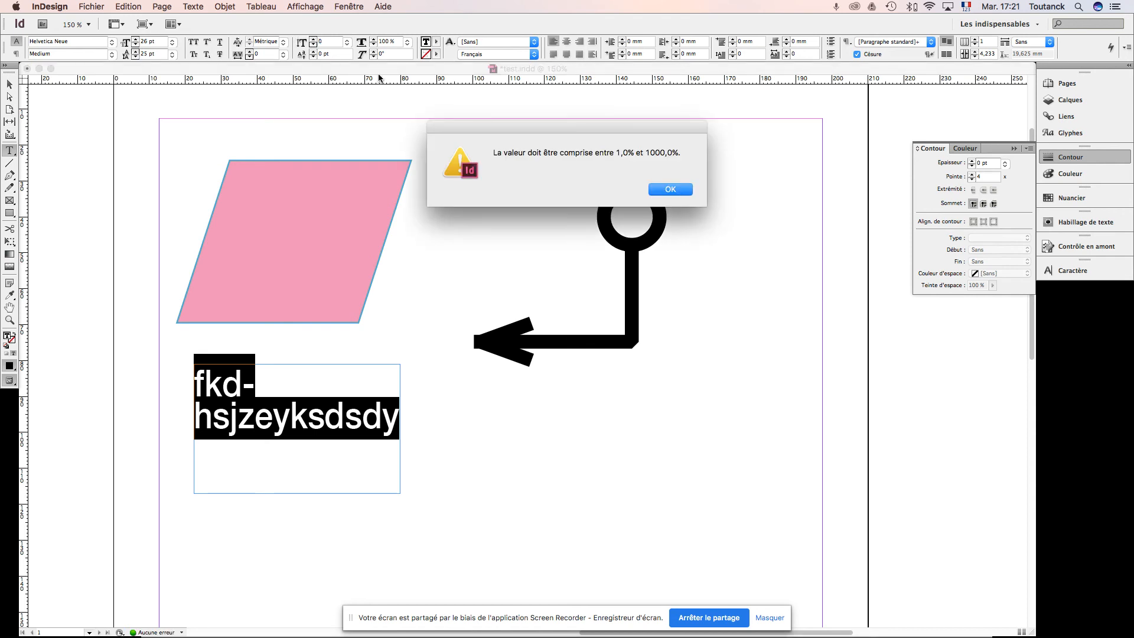
pyautogui.click(670, 189)
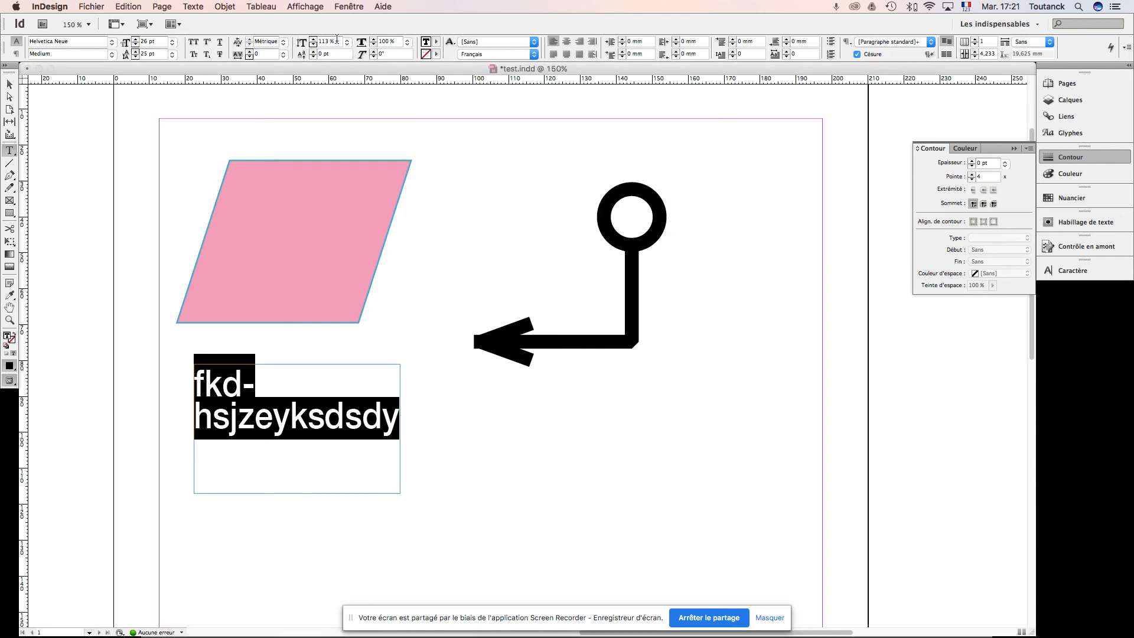
pyautogui.write('1')
pyautogui.press('Tab')
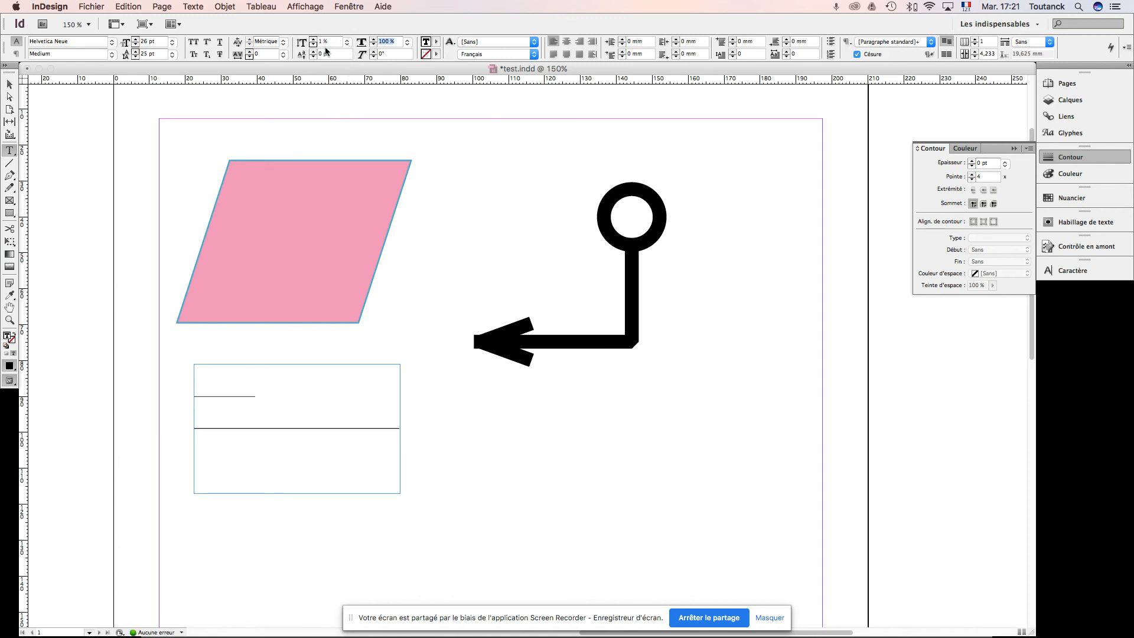
# Step: Undo the vertical scale changes until the selected text is back at 100%
pyautogui.press('super+z')
pyautogui.press('super+z')
pyautogui.press('super+z')
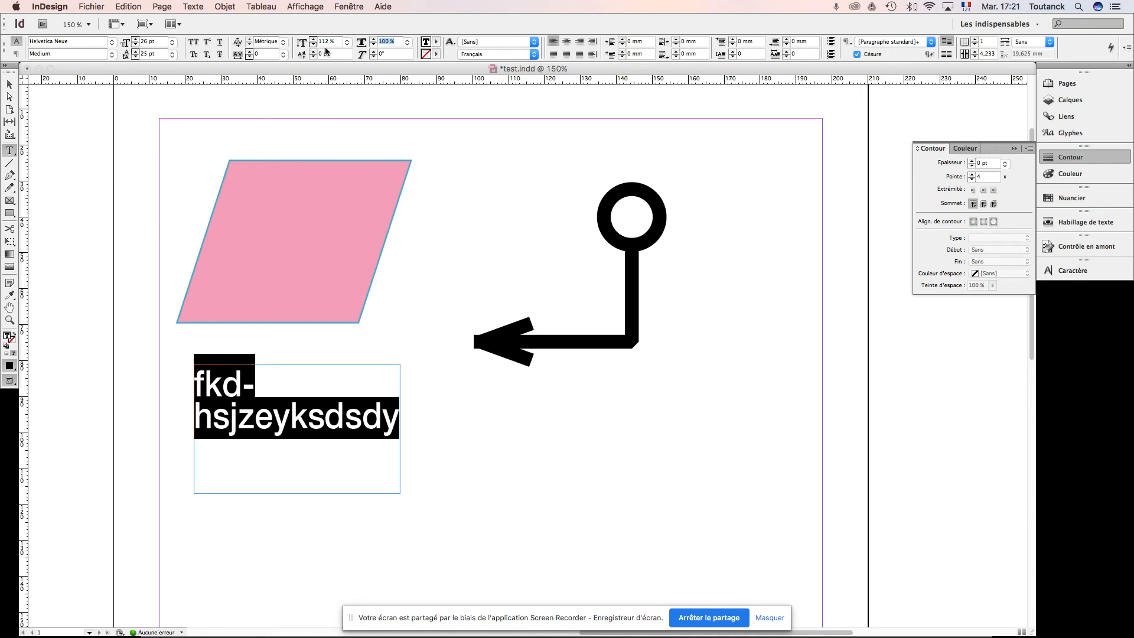
pyautogui.press('super+z')
pyautogui.press('super+z')
pyautogui.press('super+z')
pyautogui.press('super+z')
pyautogui.press('super+z')
pyautogui.press('super+z')
pyautogui.press('super+z')
pyautogui.press('super+z')
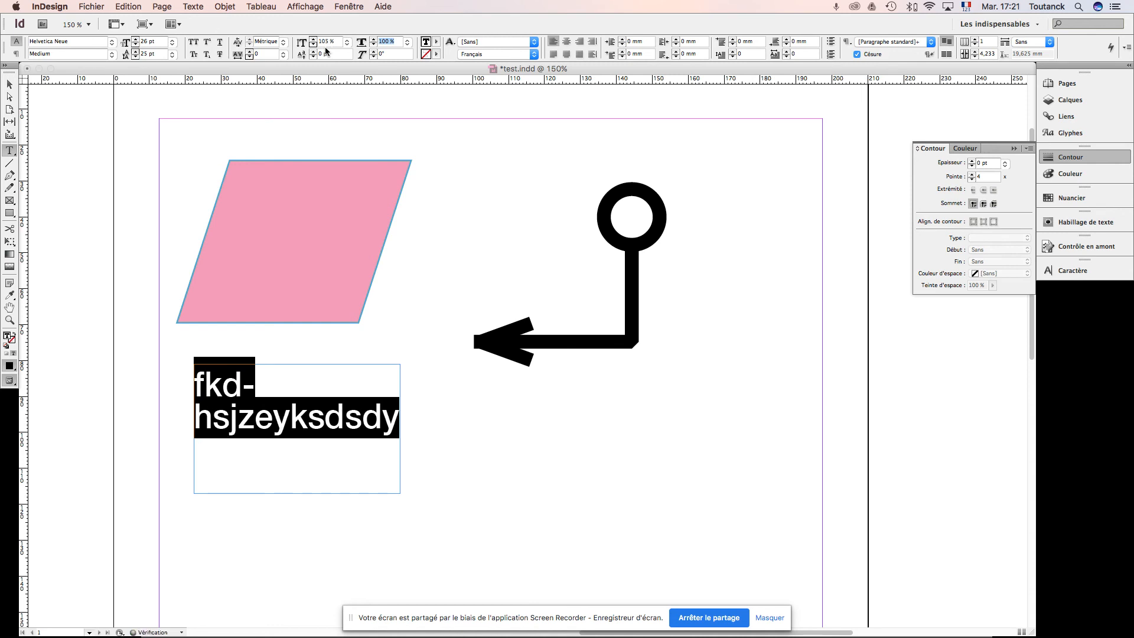
pyautogui.press('super+z')
pyautogui.press('super+z')
pyautogui.press('super+z')
pyautogui.press('super+z')
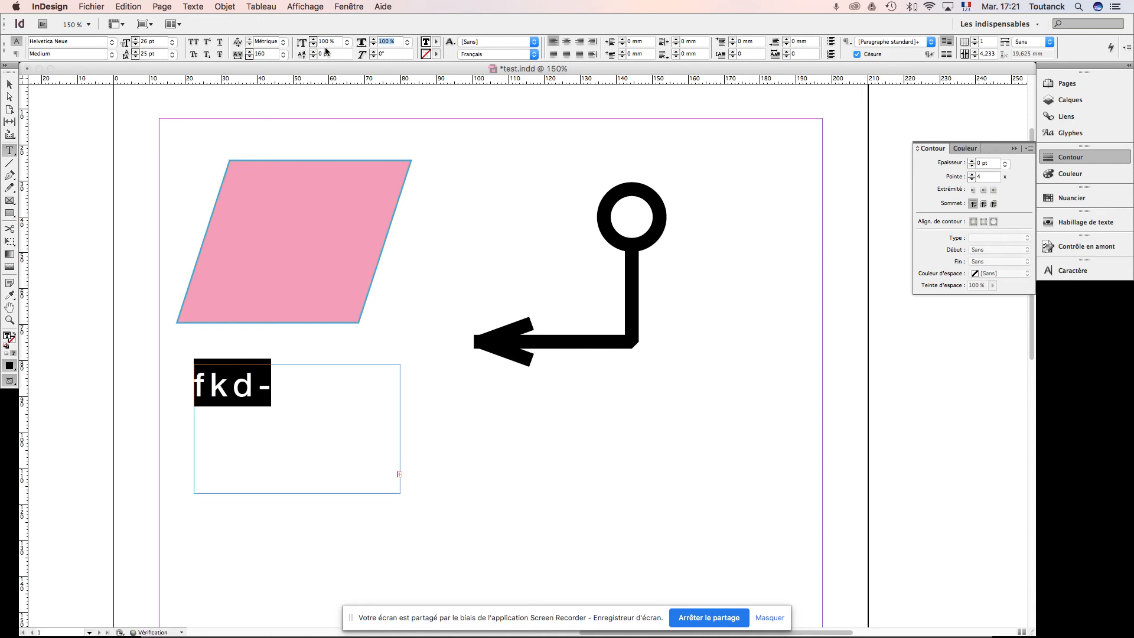
# Step: Undo several of the tracking increases and reset the selected text's tracking to 0
pyautogui.press('super+z')
pyautogui.press('super+z')
pyautogui.press('super+z')
pyautogui.press('super+z')
pyautogui.press('super+z')
pyautogui.press('super+z')
pyautogui.press('super+z')
pyautogui.press('super+z')
pyautogui.moveTo(270, 54); pyautogui.dragTo(219, 47)
pyautogui.write('0')
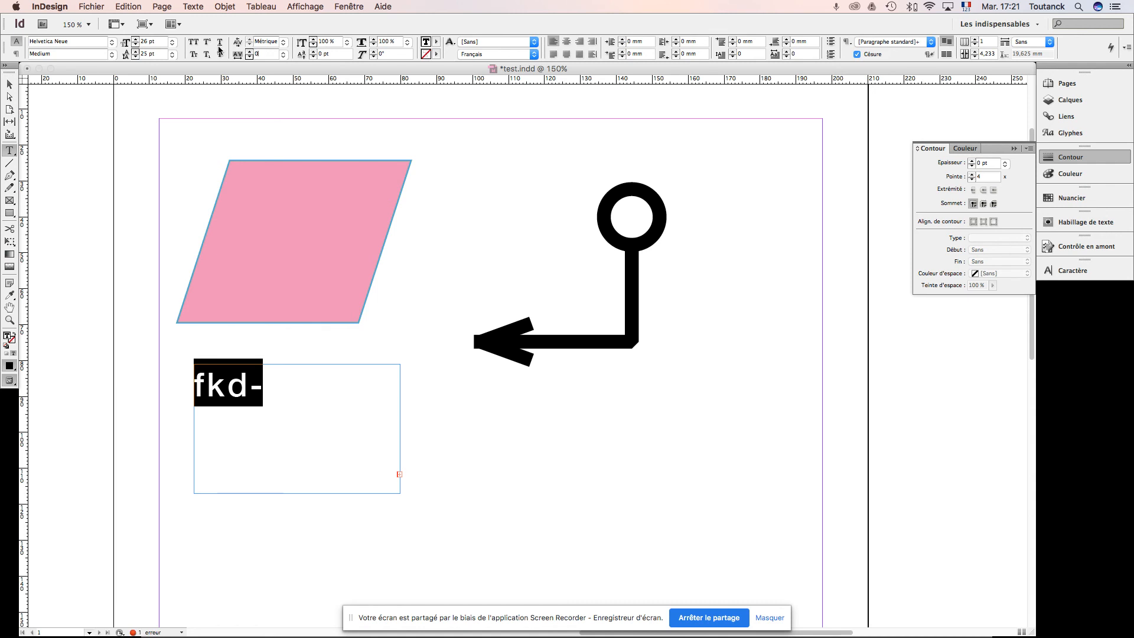
pyautogui.press('Return')
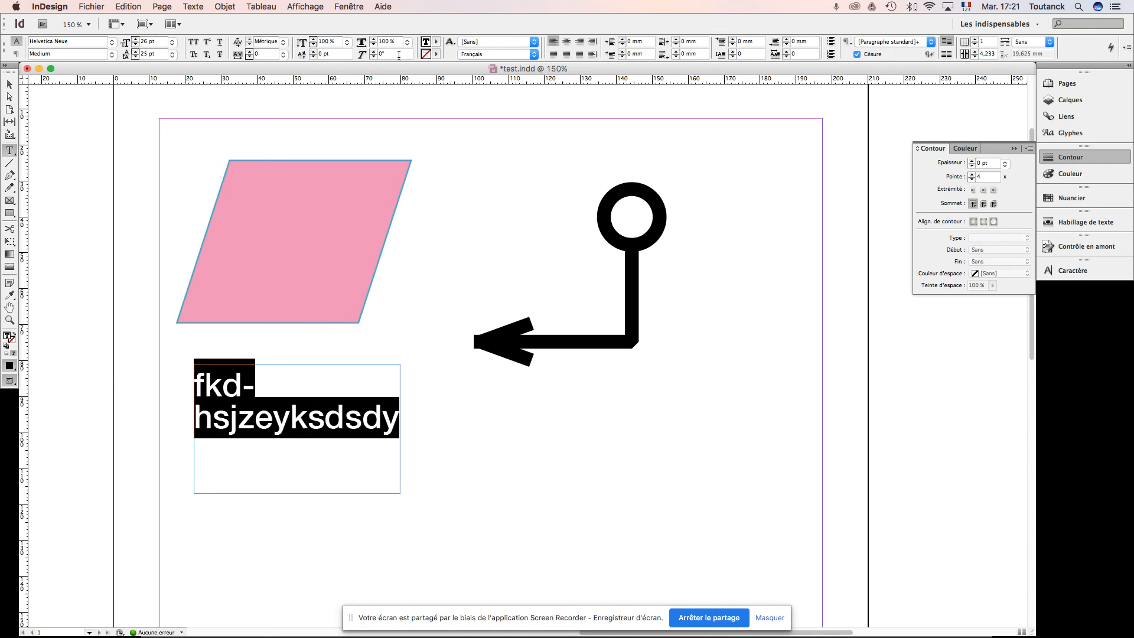
# Step: Try a horizontal scale of 113% on the selected text and reset it to 100%
pyautogui.click(374, 41)
pyautogui.click(374, 42)
pyautogui.click(373, 42)
pyautogui.click(374, 41)
pyautogui.click(373, 41)
pyautogui.click(374, 41)
pyautogui.click(373, 42)
pyautogui.click(374, 42)
pyautogui.click(374, 41)
pyautogui.click(374, 42)
pyautogui.click(374, 41)
pyautogui.click(374, 41)
pyautogui.click(374, 41)
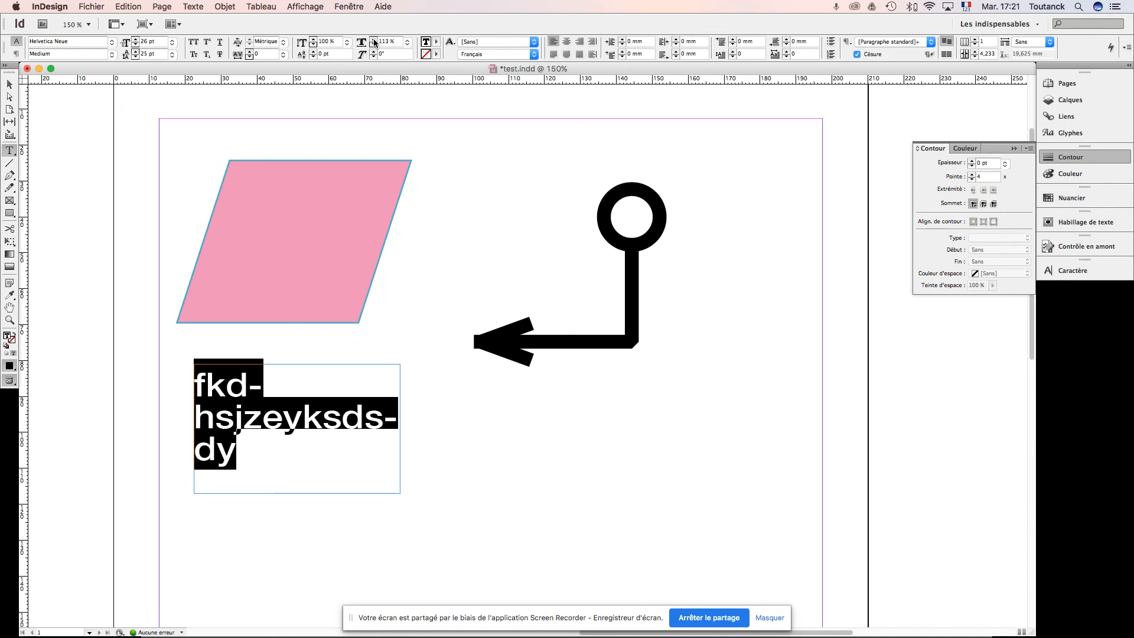
pyautogui.click(361, 43)
pyautogui.write('100')
pyautogui.press('Return')
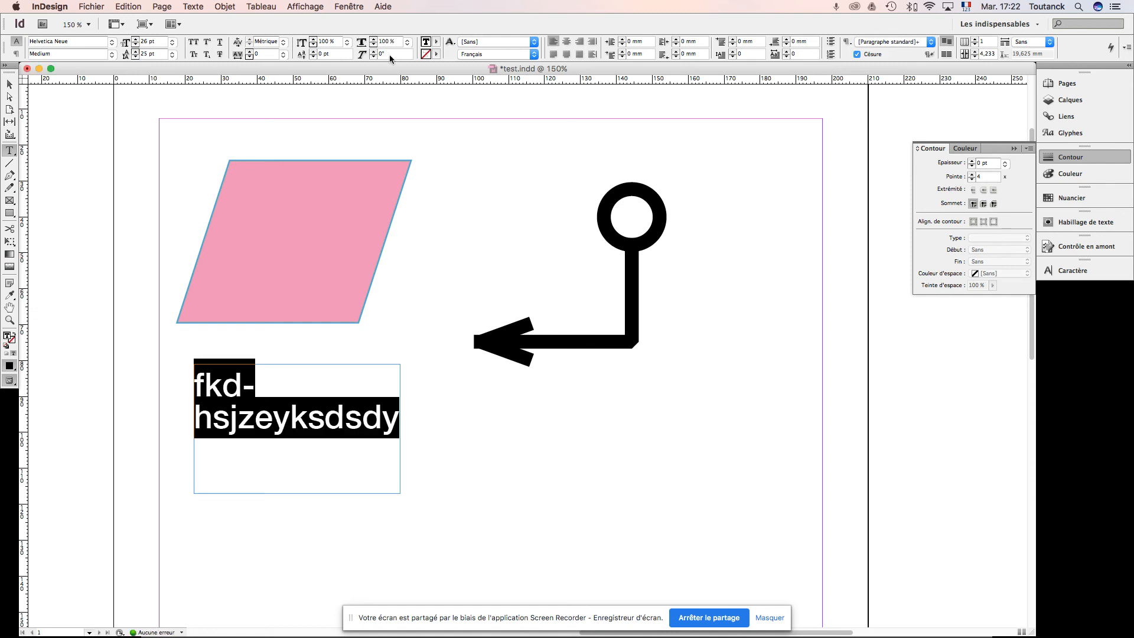
# Step: Try a 15° skew on the selected text and reset it to 0°
pyautogui.click(362, 54)
pyautogui.press('Return')
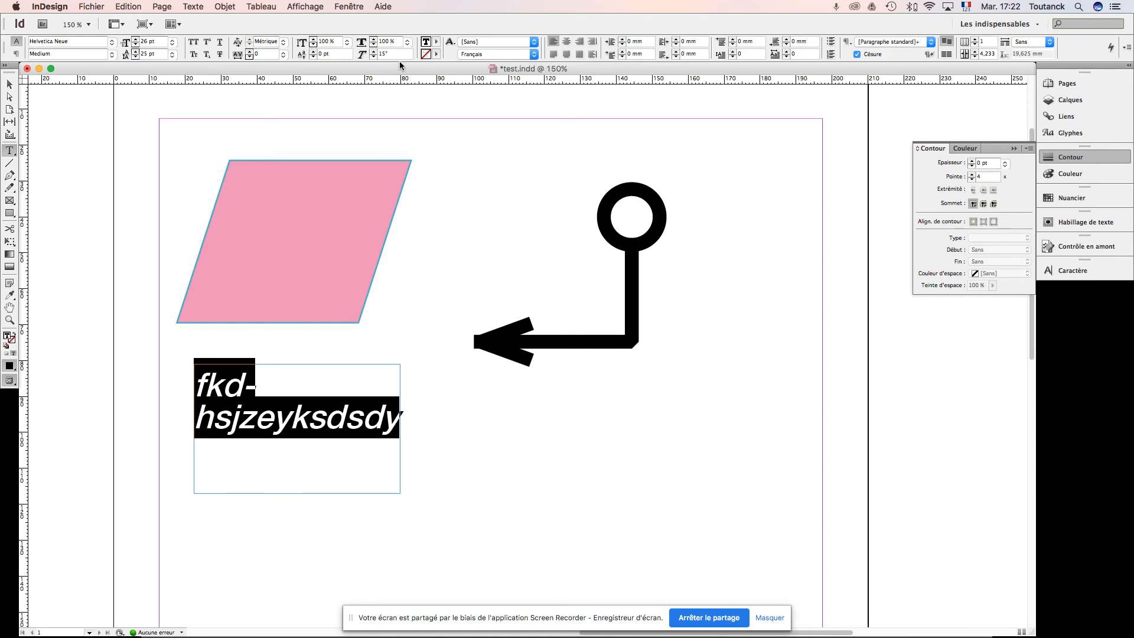
pyautogui.click(361, 53)
pyautogui.write('0')
pyautogui.press('Return')
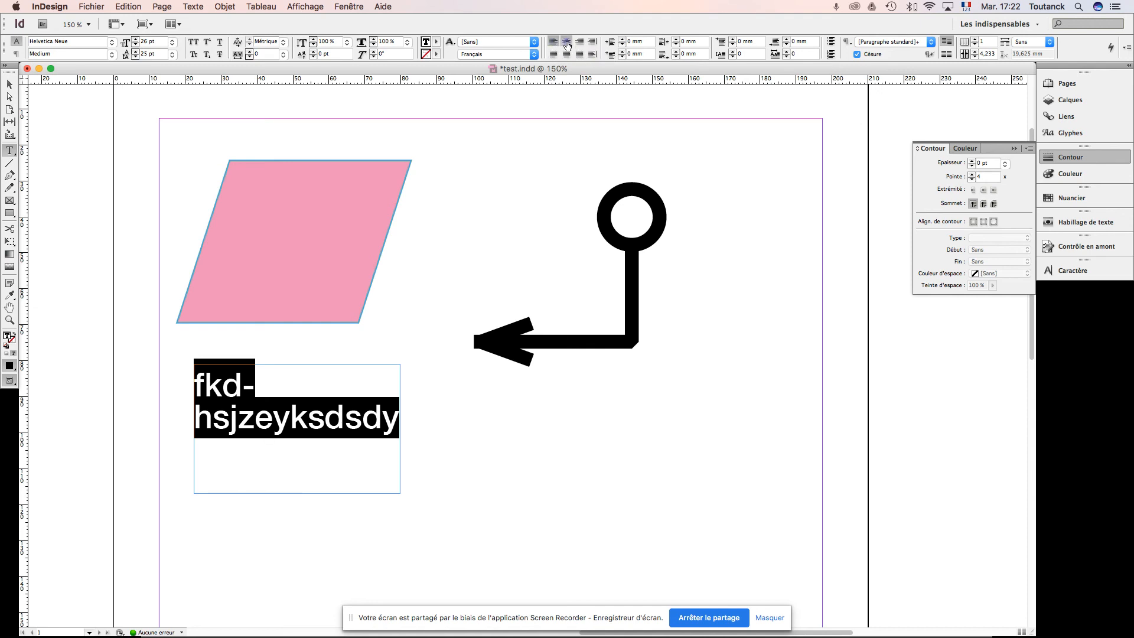
# Step: Try the centre, right, justified and spine-based alignments on the text, and return it to left alignment
pyautogui.click(566, 43)
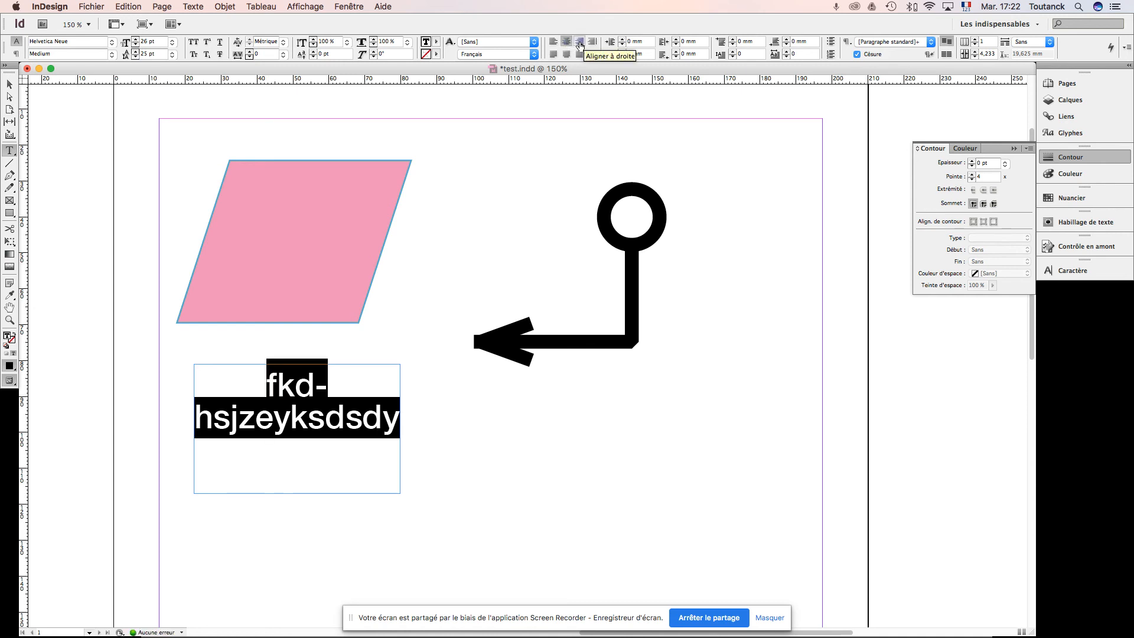
pyautogui.click(580, 43)
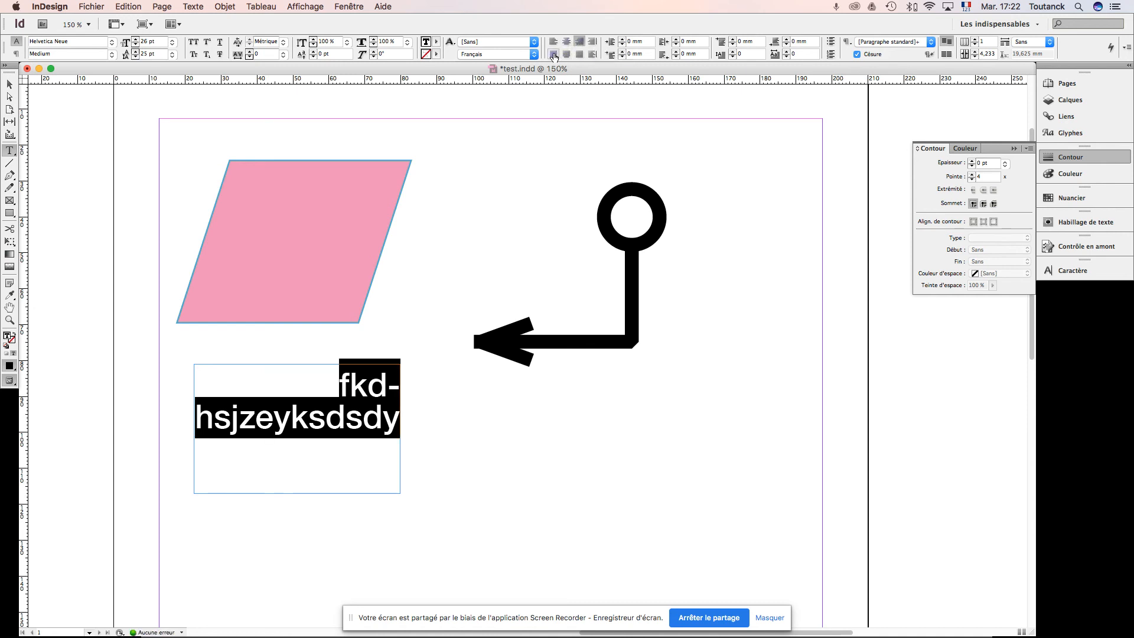
pyautogui.click(553, 55)
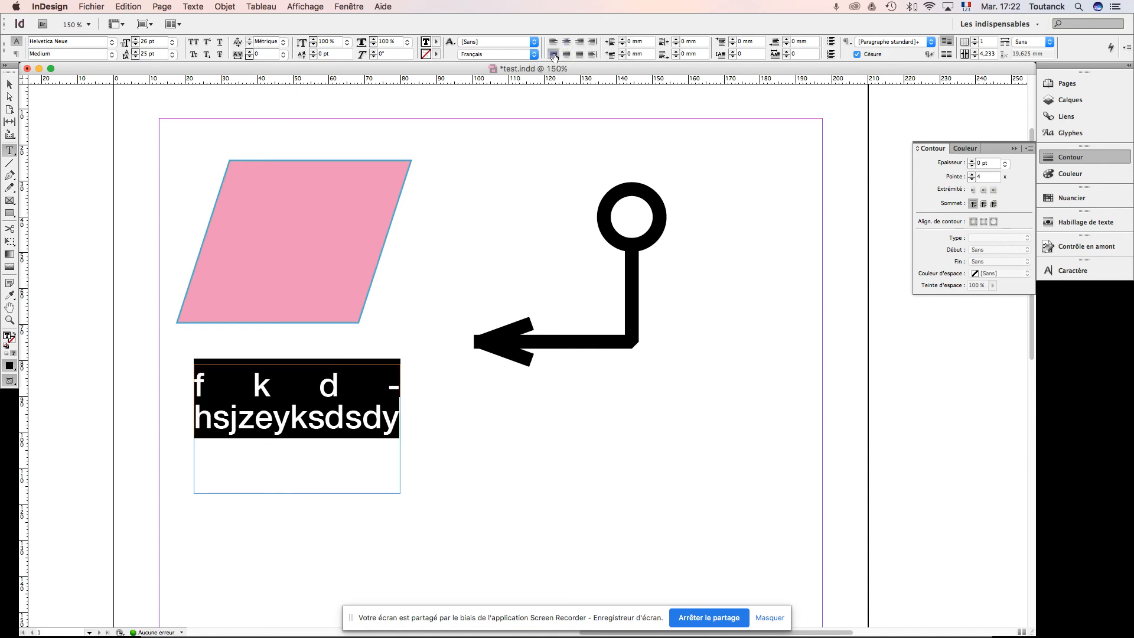
pyautogui.click(568, 56)
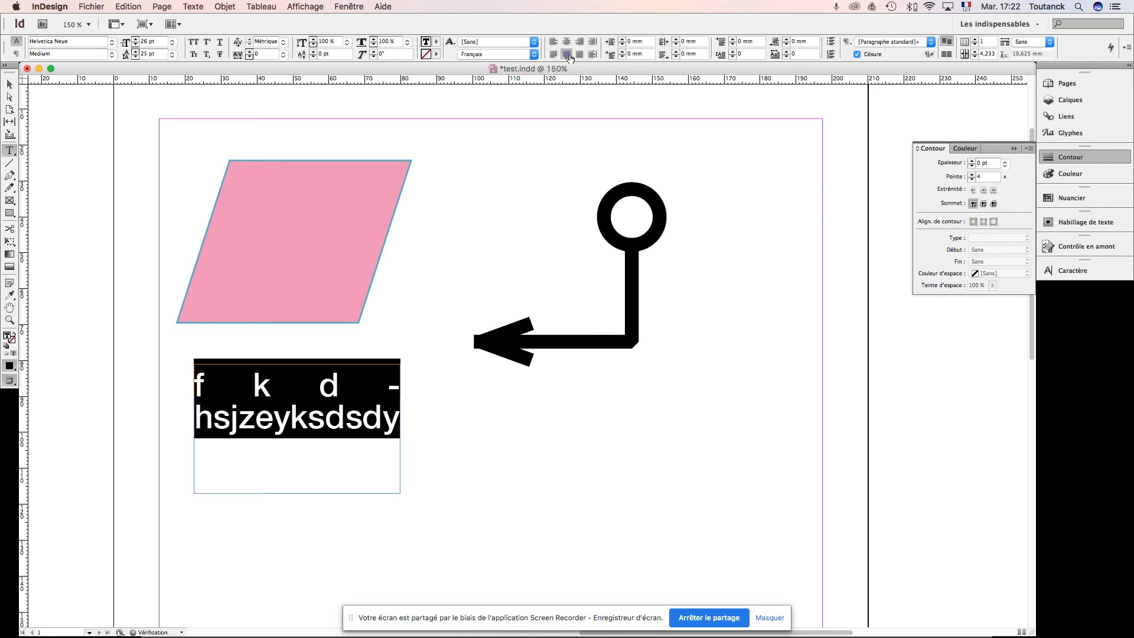
pyautogui.click(579, 56)
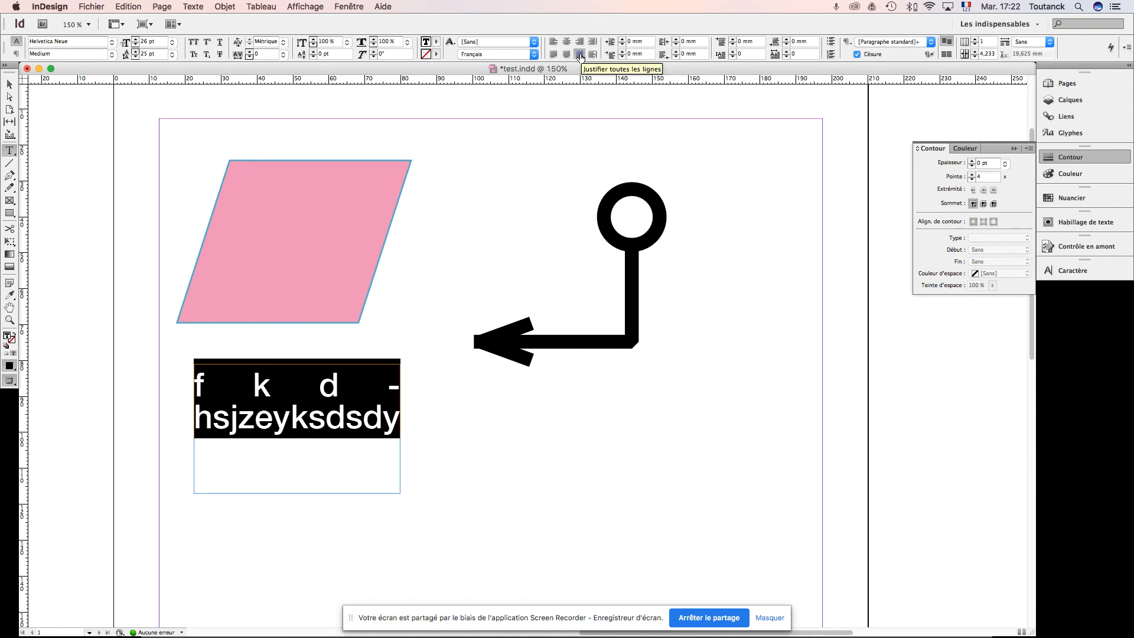
pyautogui.click(590, 45)
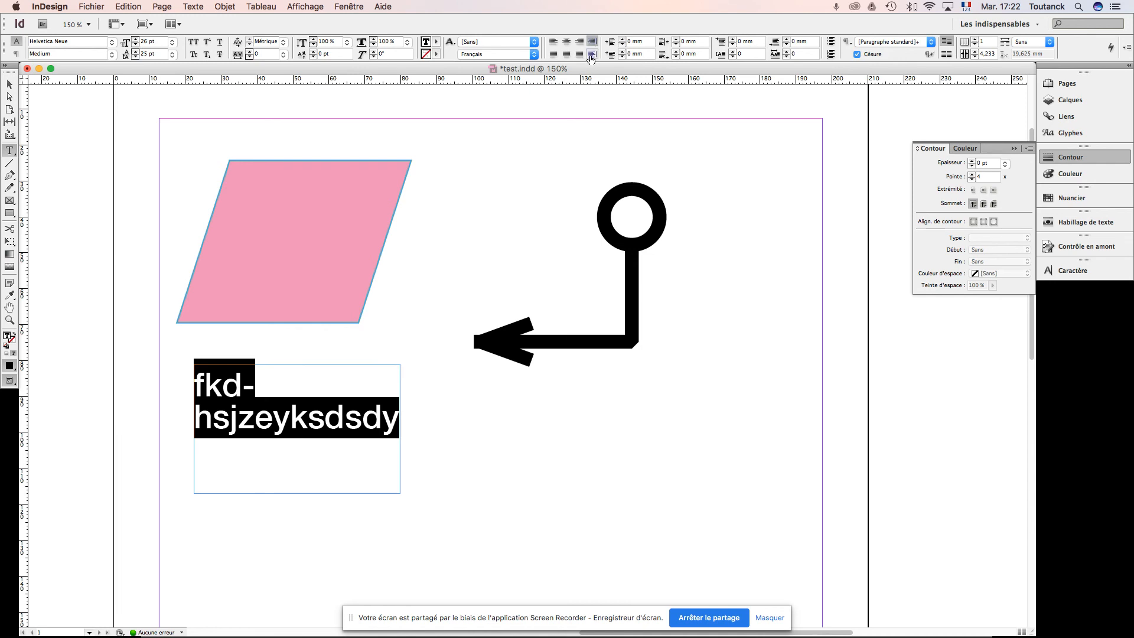
pyautogui.click(591, 54)
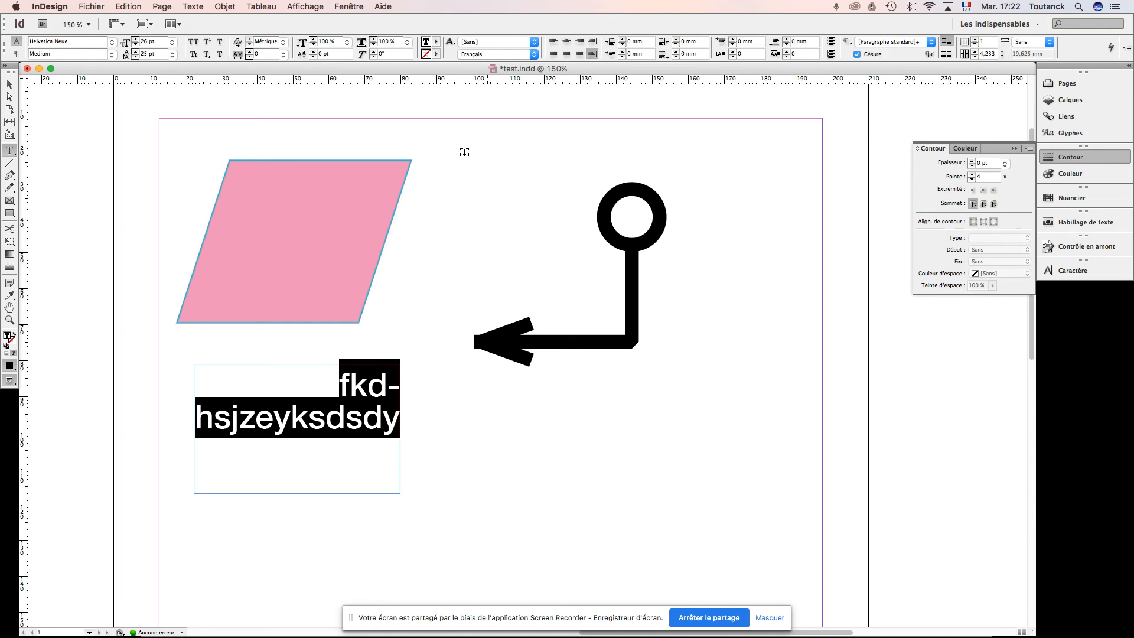
pyautogui.tripleClick(349, 419)
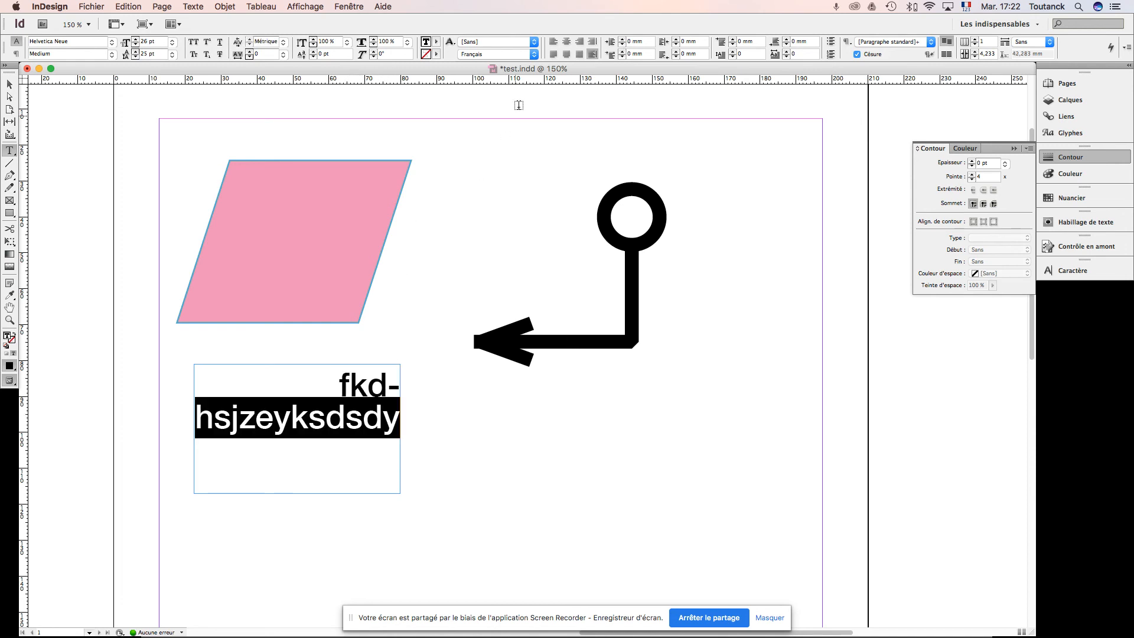
pyautogui.click(553, 42)
# Step: Widen the text frame to about 84.6 mm and replace its text with "Bonjour, il fait beau aujourd’hui à Paris."
pyautogui.press('Escape')
pyautogui.moveTo(399, 429); pyautogui.dragTo(497, 429)
pyautogui.doubleClick(317, 397)
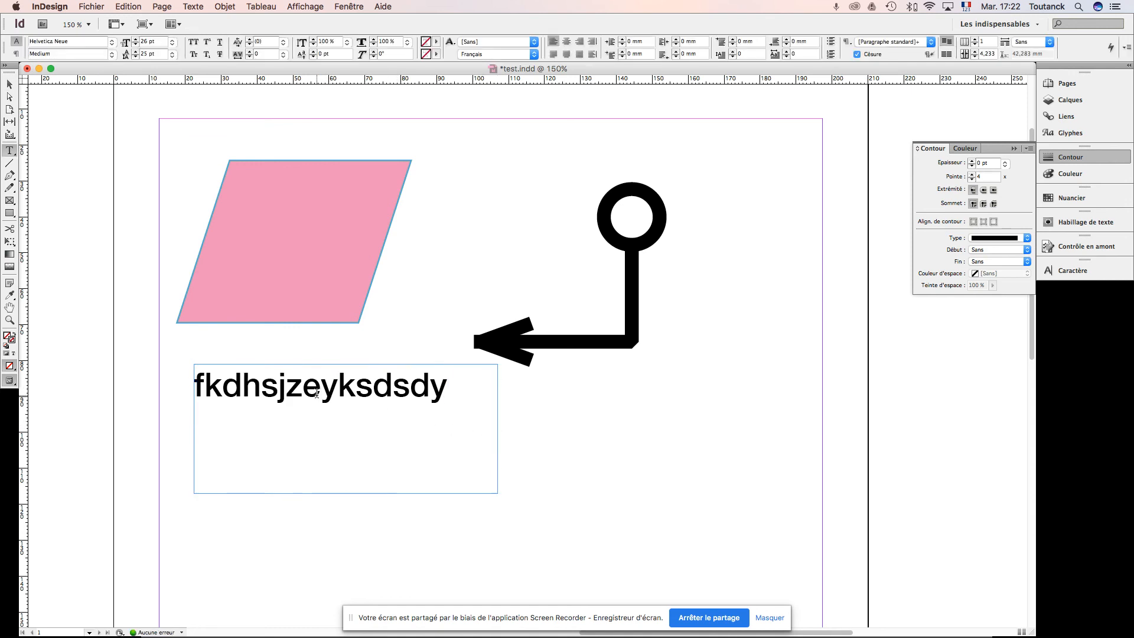
pyautogui.press('super+a')
pyautogui.write('Bon')
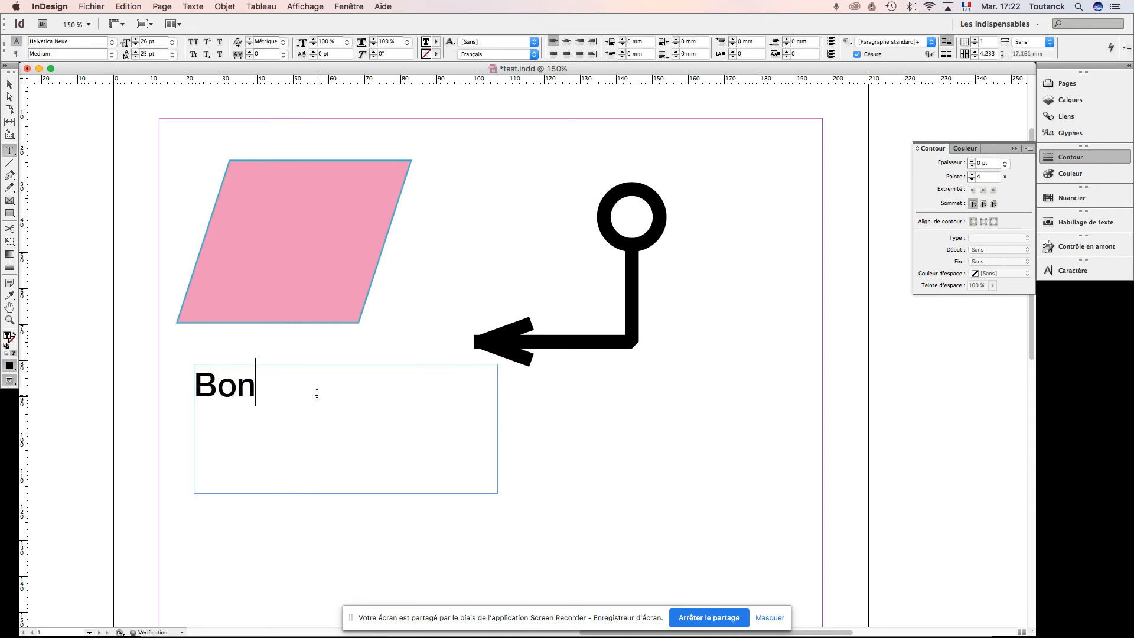
pyautogui.write('jour, il f')
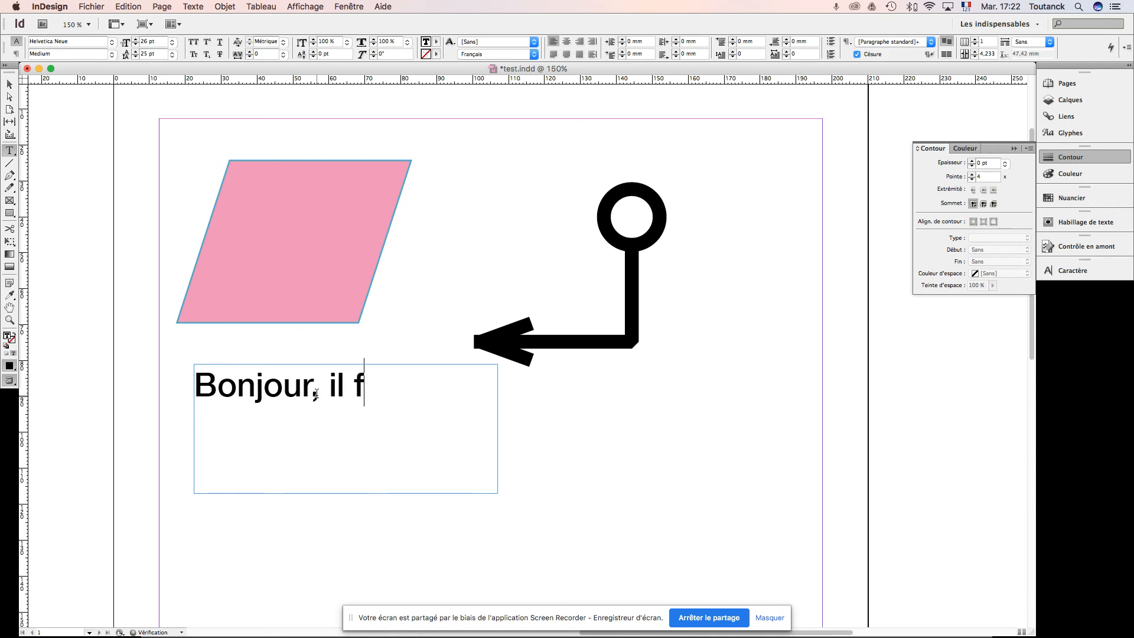
pyautogui.write('ait beau au')
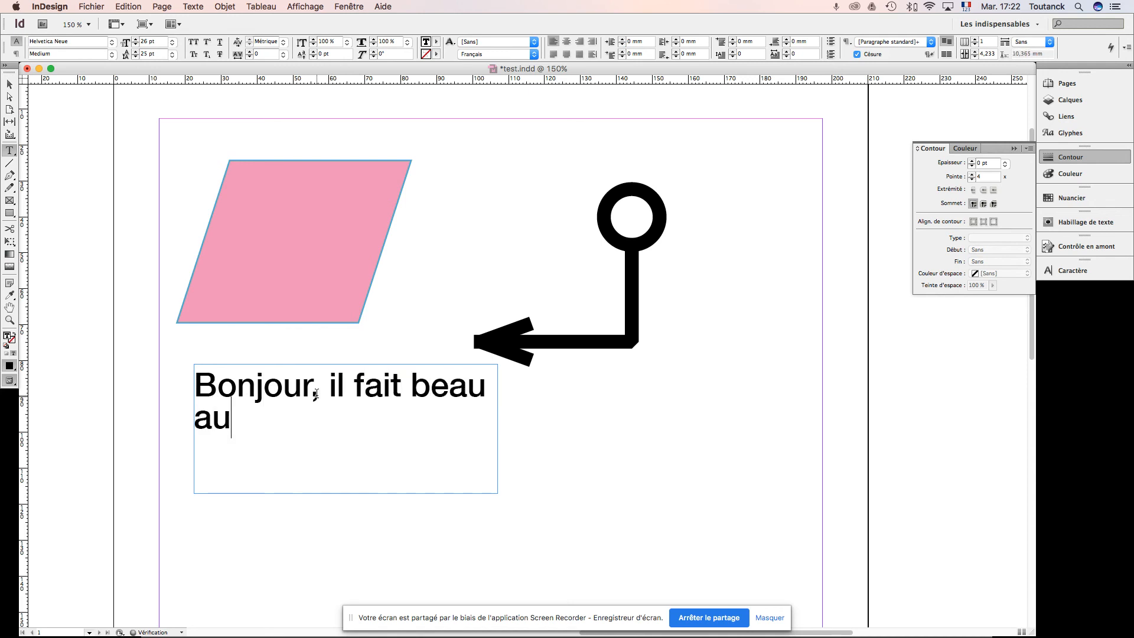
pyautogui.write('jour')
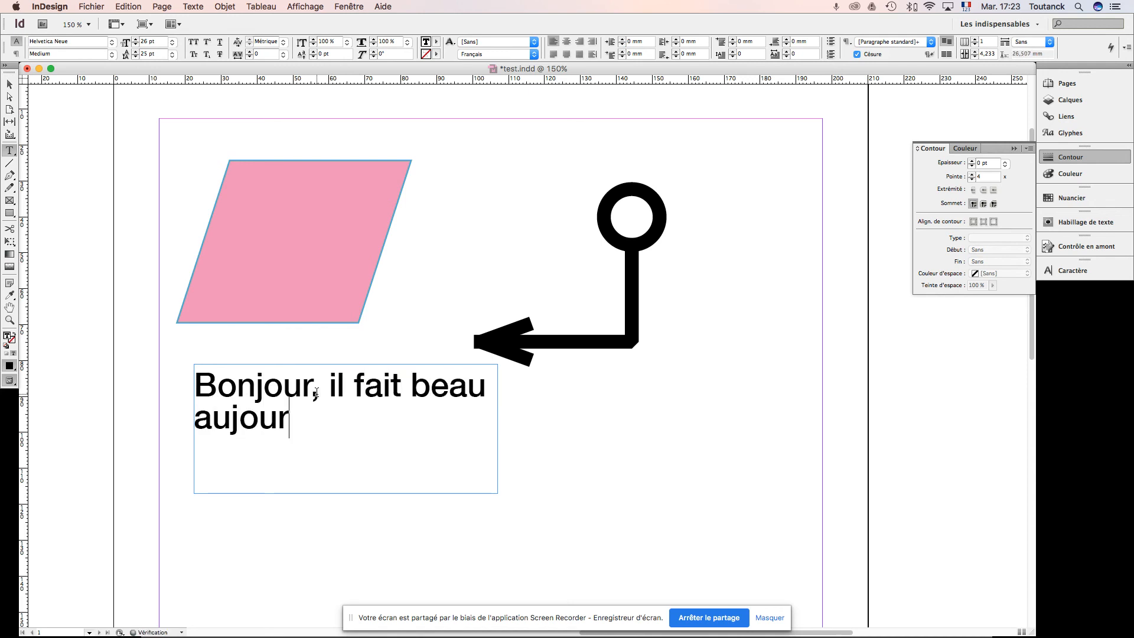
pyautogui.write("d'hu")
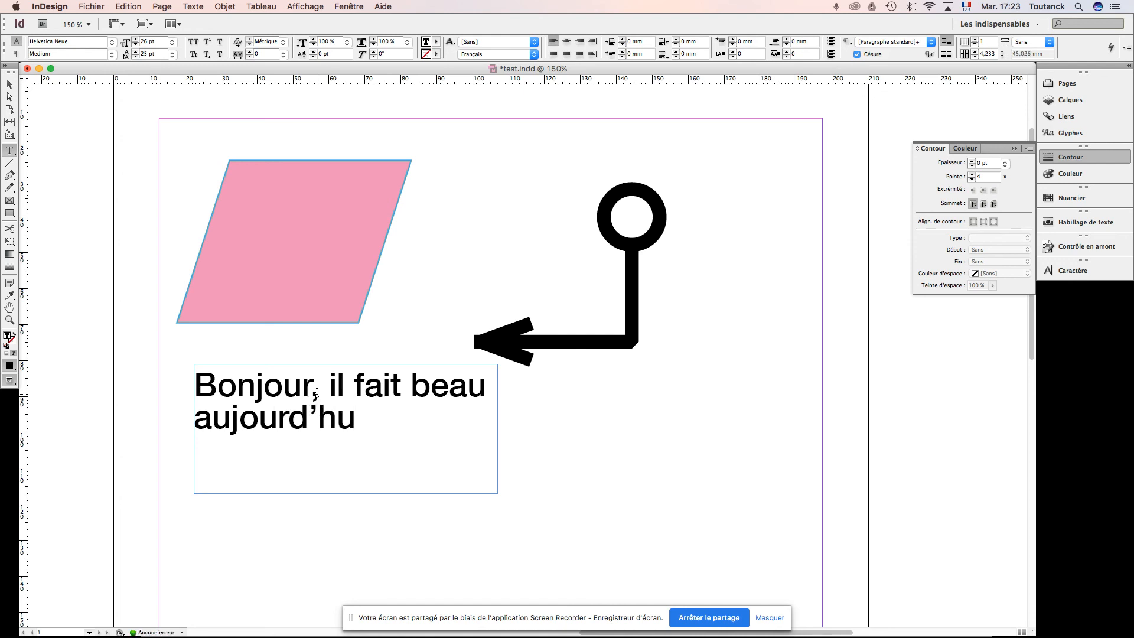
pyautogui.write('i à Paris.')
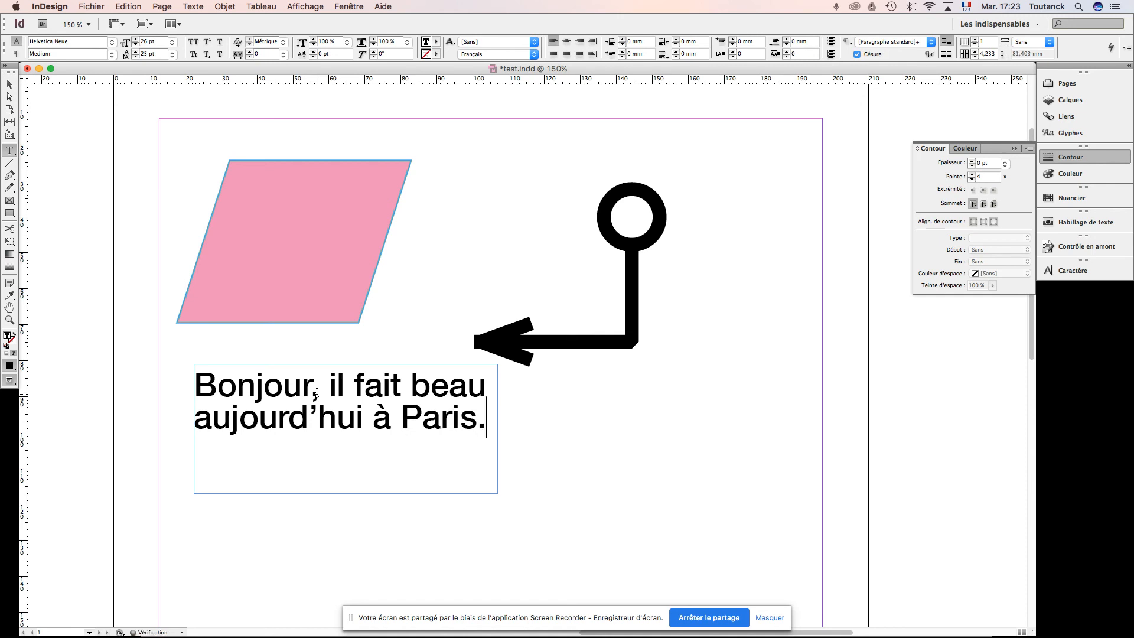
# Step: Copy the whole sentence and paste a second copy of it after the first in the same frame
pyautogui.press('super+a')
pyautogui.press('super+c')
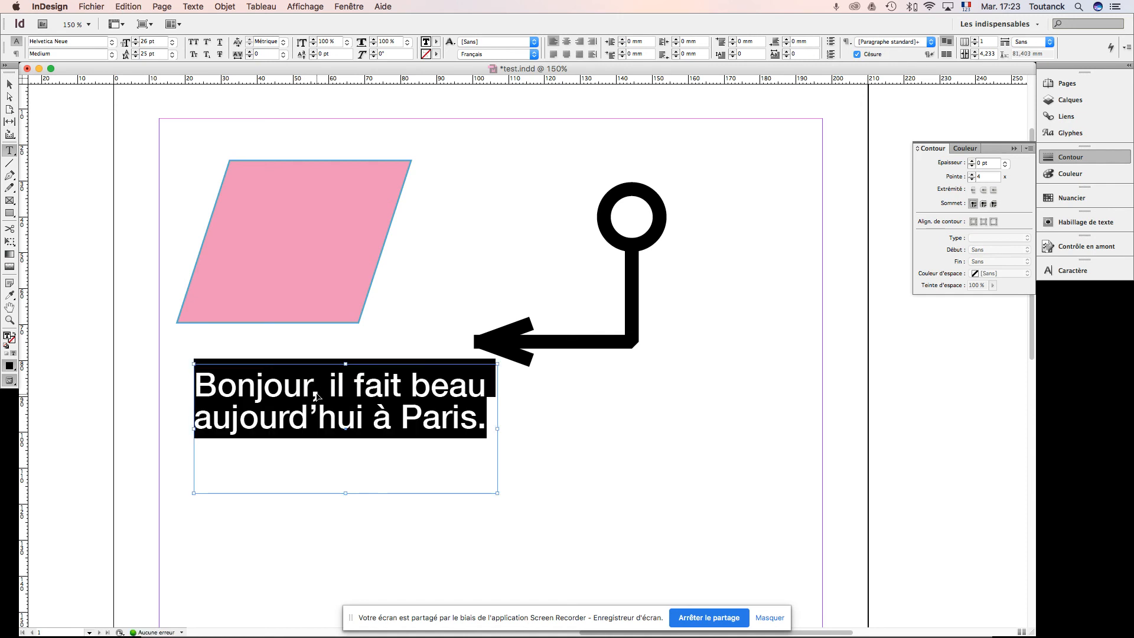
pyautogui.click(491, 422)
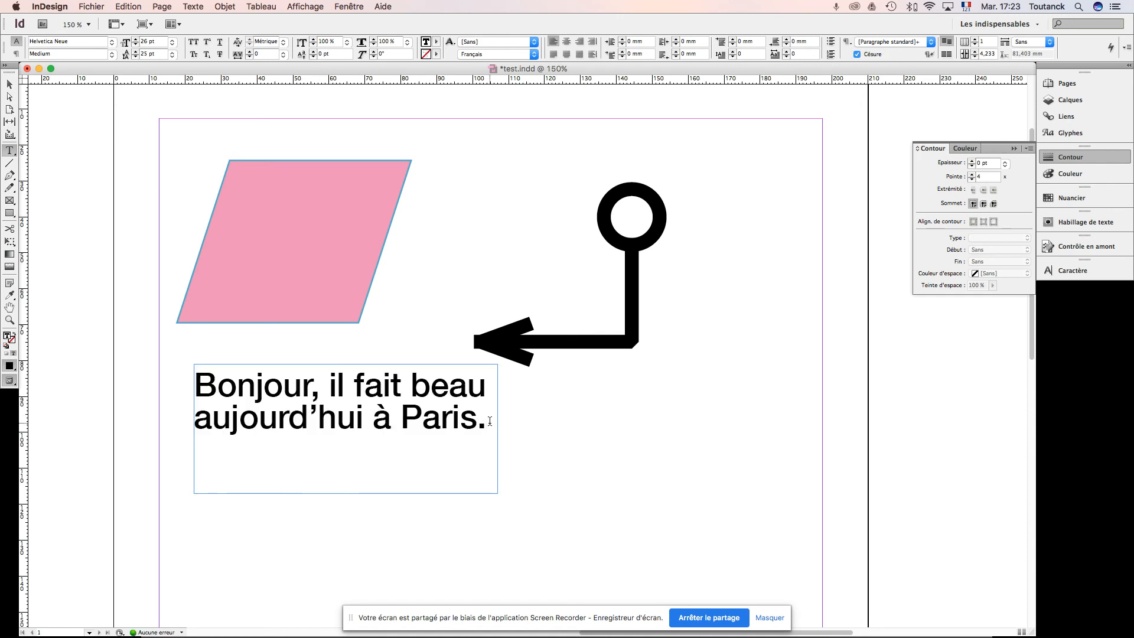
pyautogui.press('super+v')
pyautogui.press('Escape')
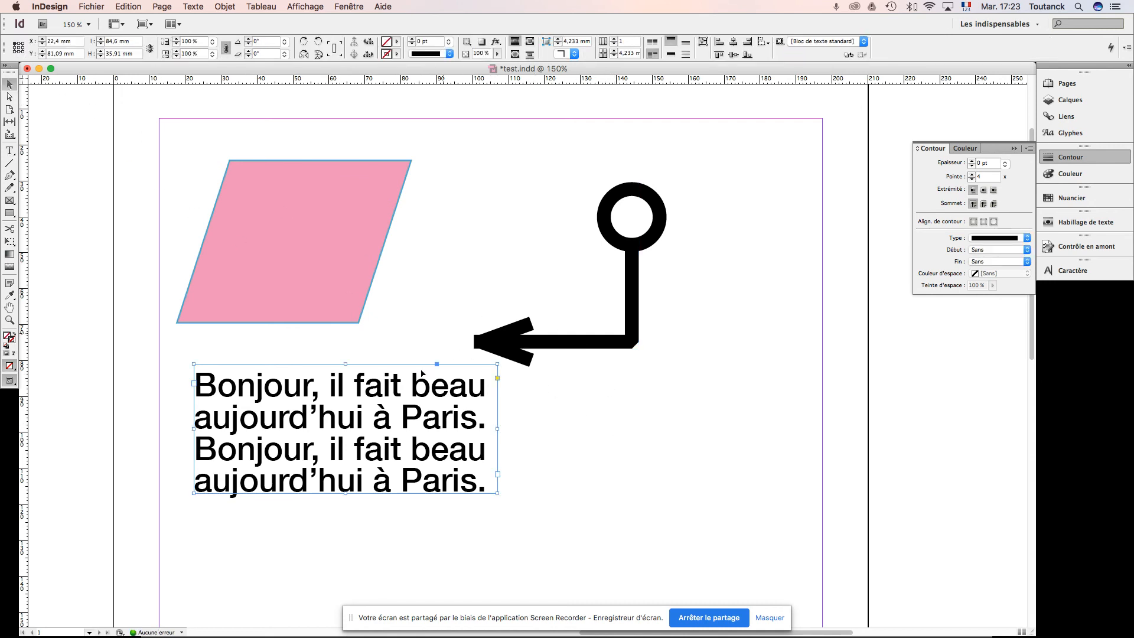
# Step: Select all the text in the frame and set its left indent to 5 mm
pyautogui.doubleClick(421, 417)
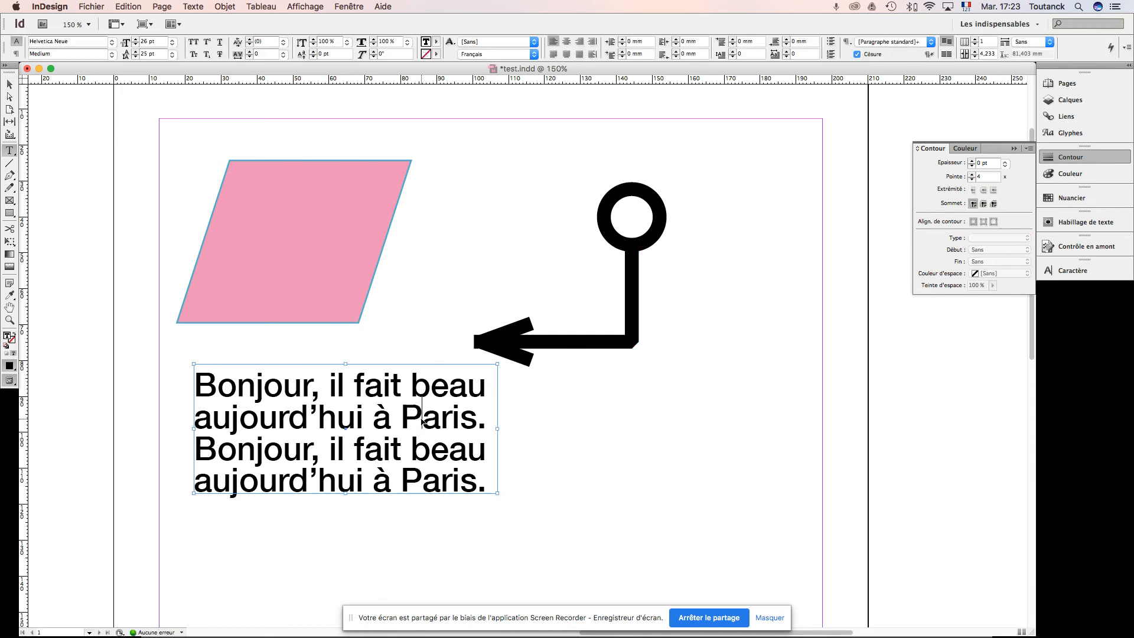
pyautogui.press('super+a')
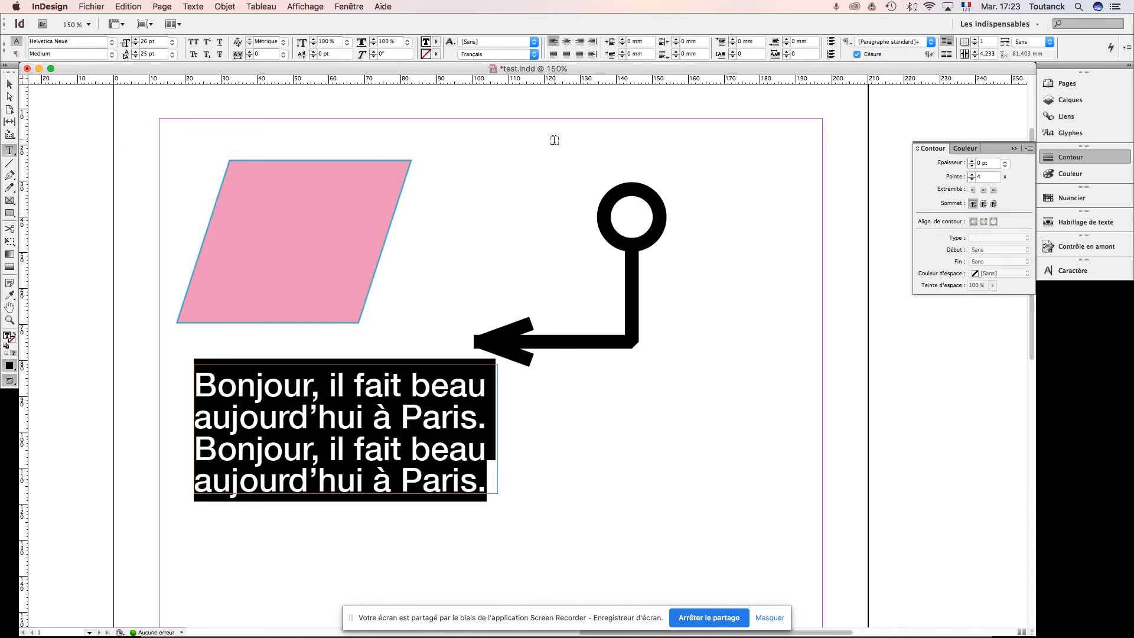
pyautogui.click(623, 40)
pyautogui.click(623, 41)
pyautogui.click(623, 40)
pyautogui.click(623, 40)
pyautogui.click(623, 41)
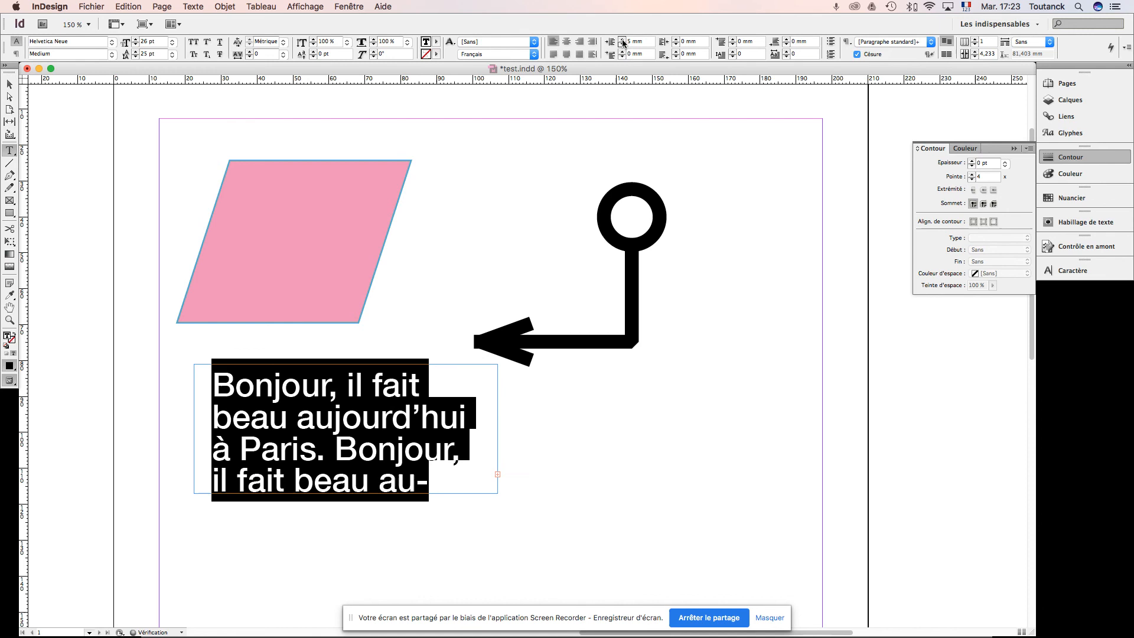
# Step: Try increasing the right indent of the selected paragraph and reset it to 0 mm
pyautogui.click(675, 39)
pyautogui.moveTo(695, 42); pyautogui.dragTo(675, 42)
pyautogui.write('0')
pyautogui.press('Return')
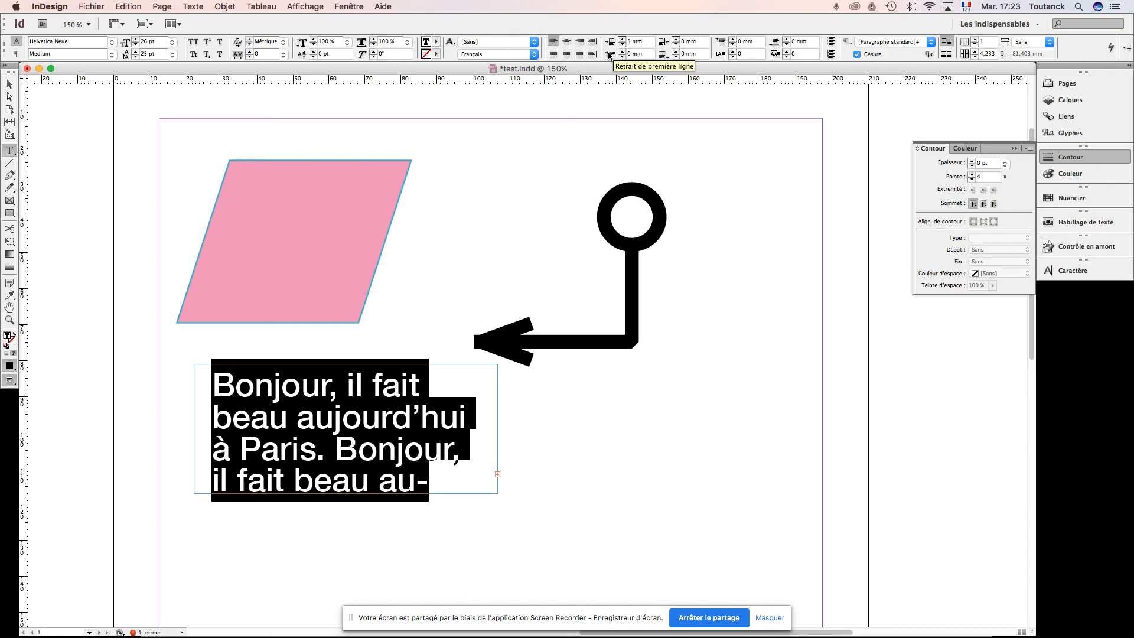
# Step: Give the paragraph a first-line indent, trying 8 mm and reducing it to 6 mm
pyautogui.click(622, 52)
pyautogui.click(622, 51)
pyautogui.click(622, 51)
pyautogui.click(622, 51)
pyautogui.click(622, 51)
pyautogui.click(621, 51)
pyautogui.click(622, 51)
pyautogui.click(622, 51)
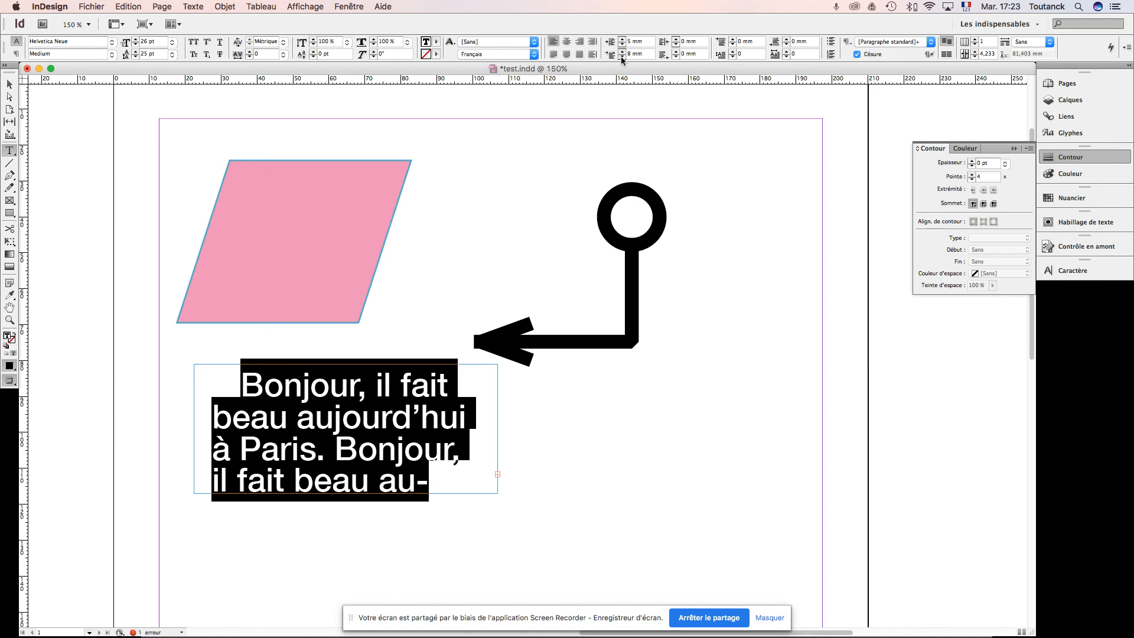
pyautogui.click(622, 57)
pyautogui.click(621, 56)
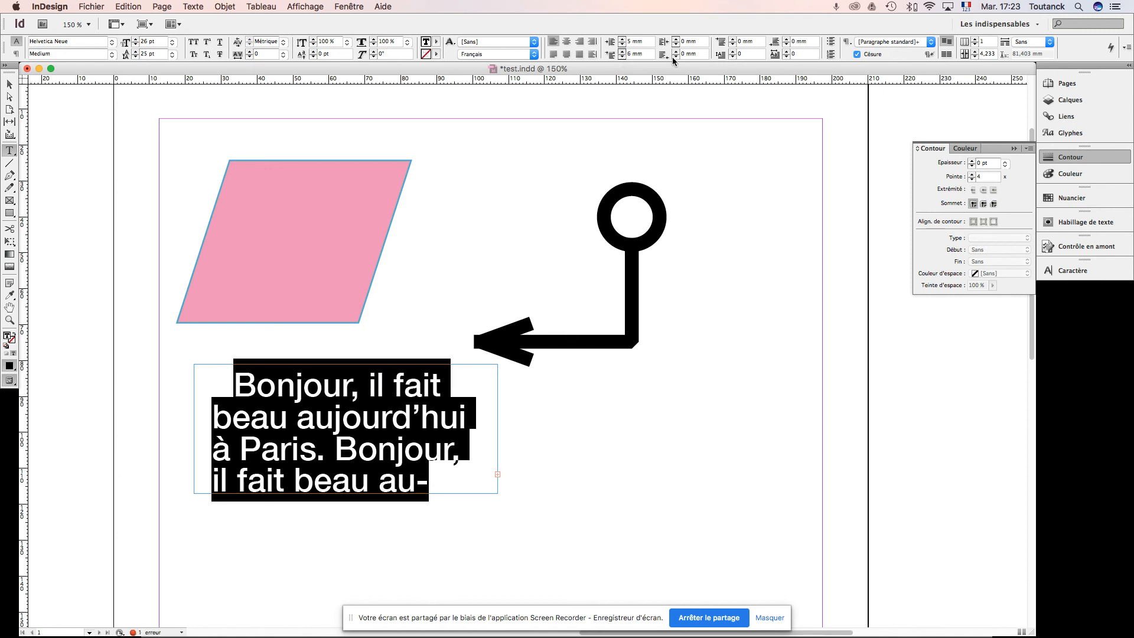
pyautogui.click(676, 56)
# Step: Move the text frame down into the empty part of the page, to about X 22.2 mm, Y 101 mm
pyautogui.click(668, 190)
pyautogui.click(9, 86)
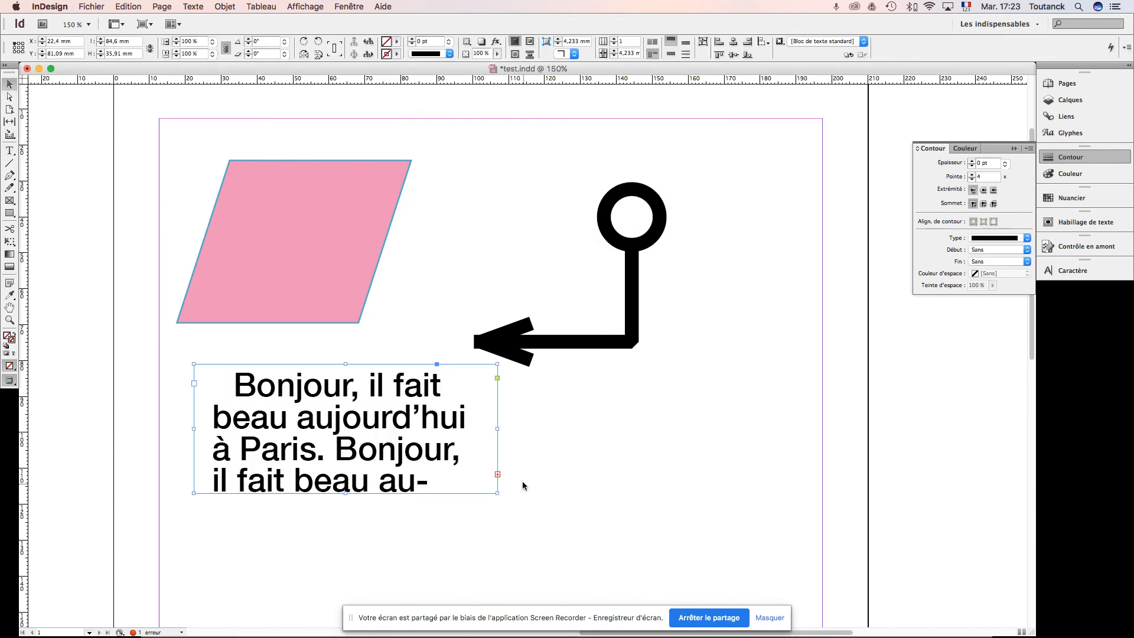
pyautogui.moveTo(547, 479); pyautogui.dragTo(544, 300)
pyautogui.scroll(-5, 544, 300)
pyautogui.scroll(5, 450, 233)
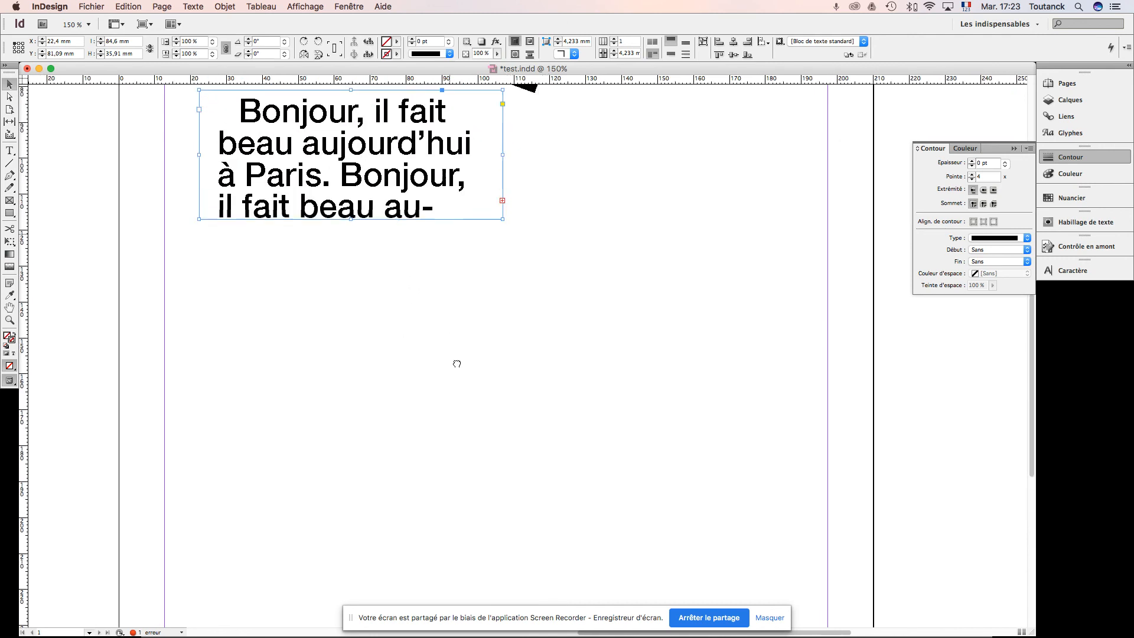
pyautogui.moveTo(362, 215); pyautogui.dragTo(362, 287)
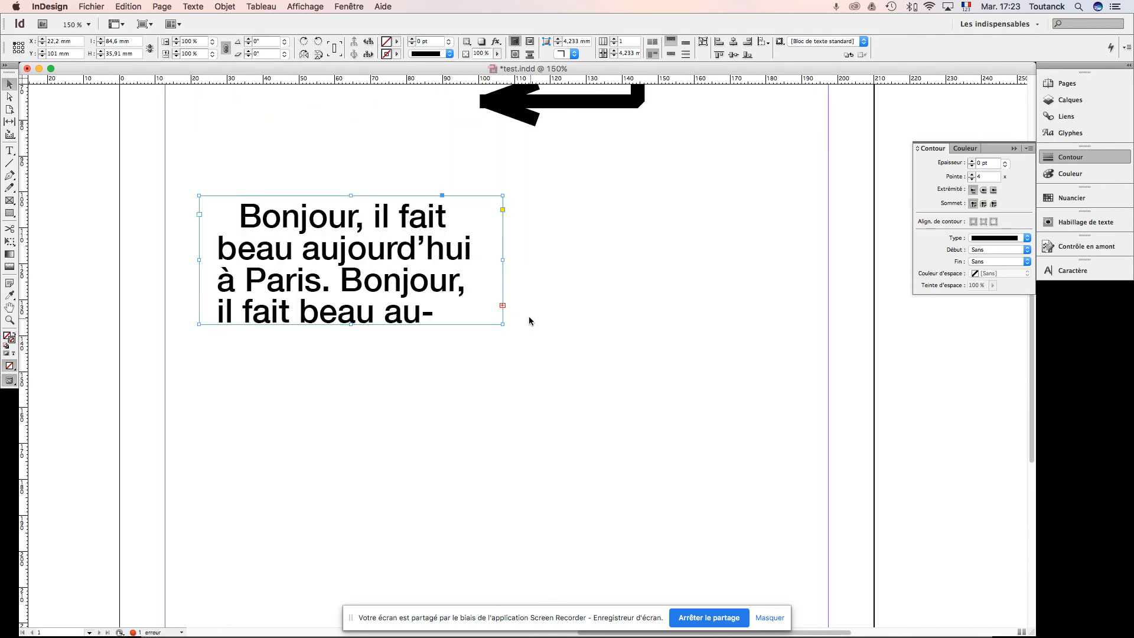
# Step: Extend the text frame's height to about 51.7 mm to show all the text, and shorten it to about 32 mm
pyautogui.scroll(1, 551, 319)
pyautogui.scroll(-3, 551, 311)
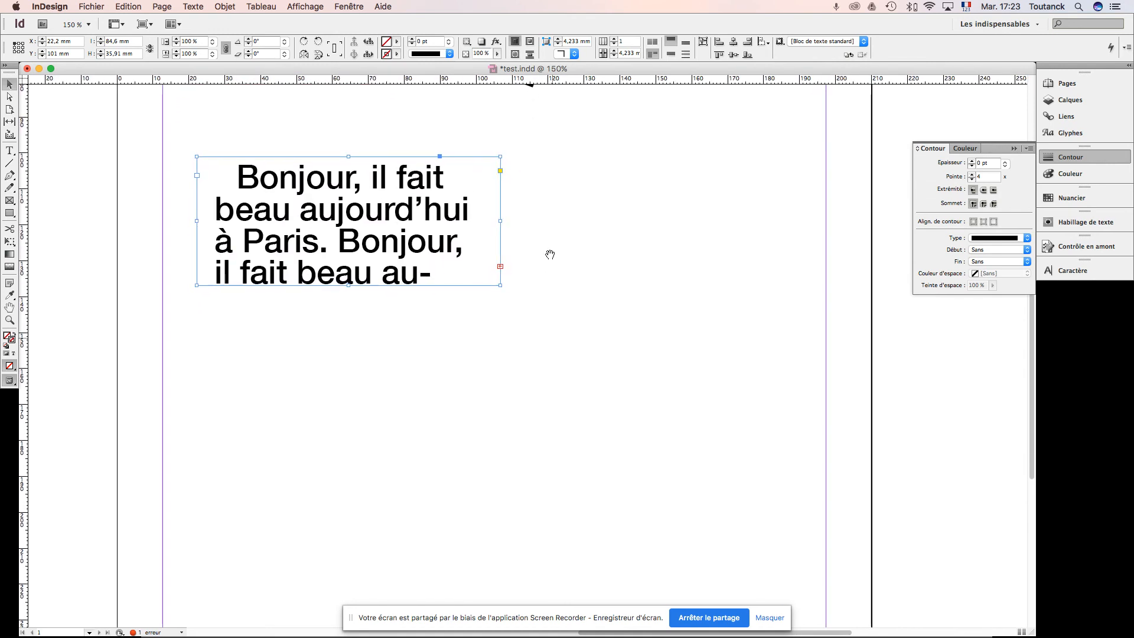
pyautogui.scroll(-2, 538, 269)
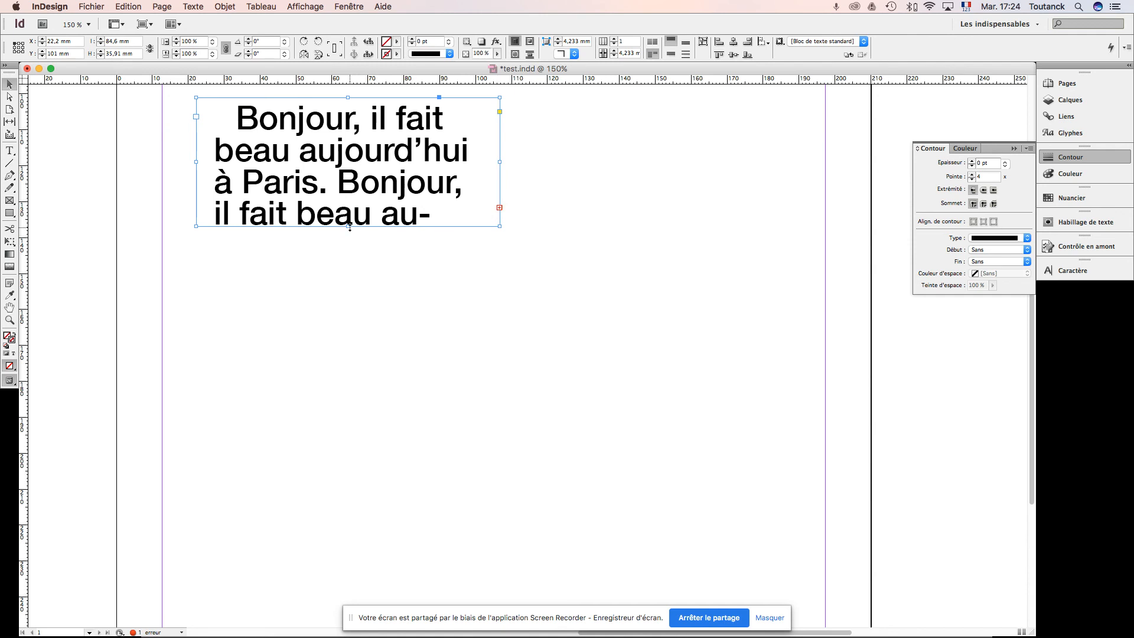
pyautogui.moveTo(350, 227); pyautogui.dragTo(348, 283)
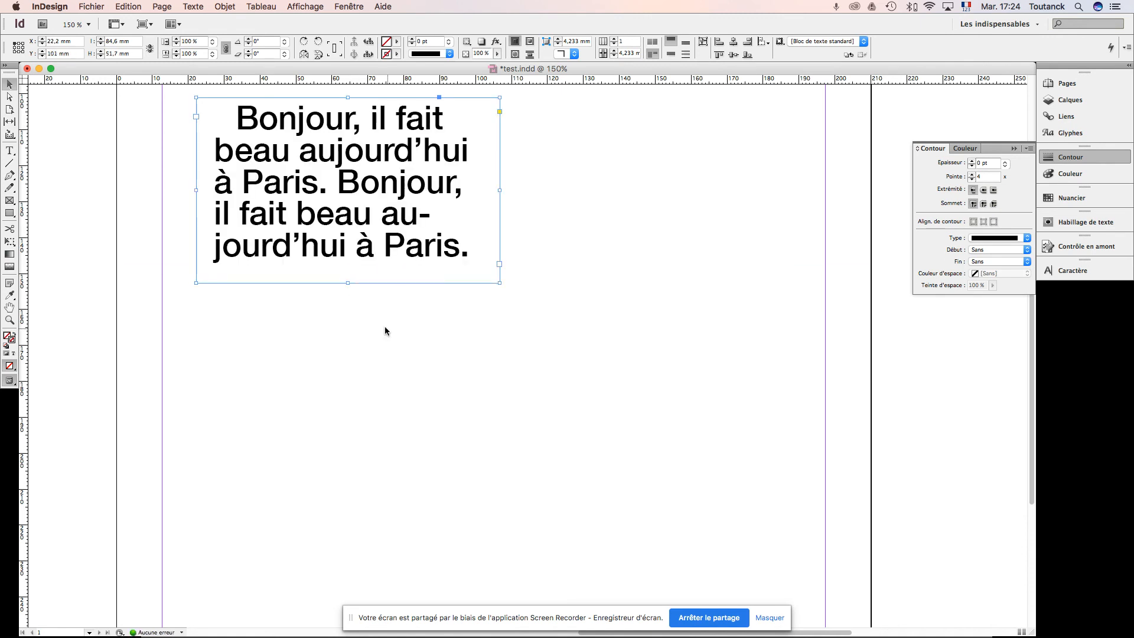
pyautogui.moveTo(349, 283); pyautogui.dragTo(355, 213)
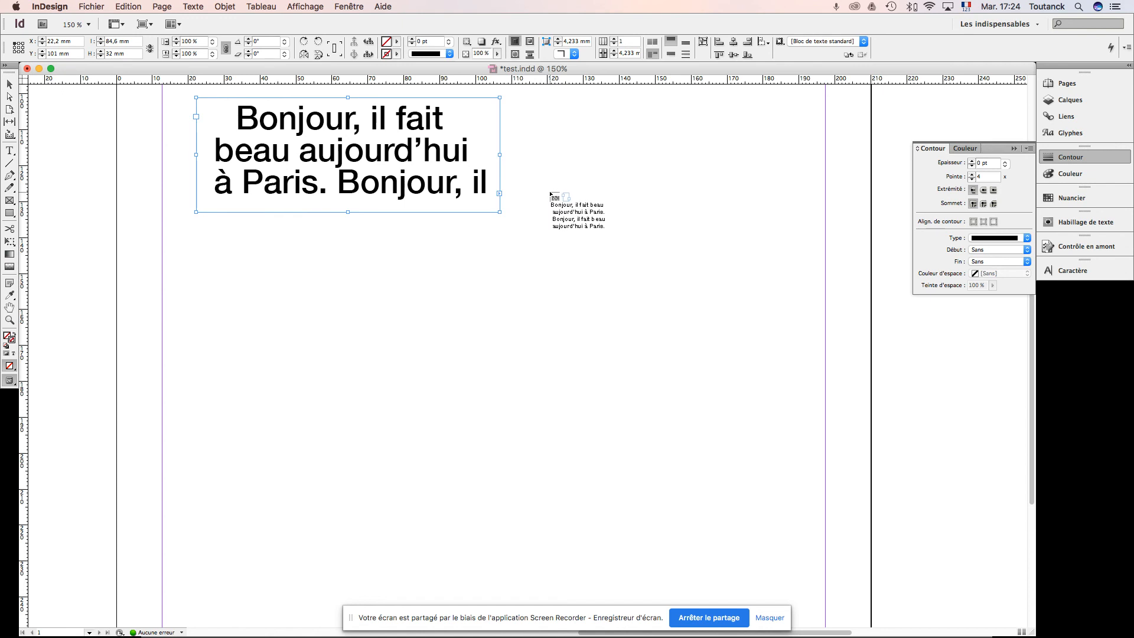
# Step: Thread the overset text into a new frame of about 57.2 × 41 mm and narrow the first frame to about 69 mm
pyautogui.moveTo(550, 193); pyautogui.dragTo(755, 339)
pyautogui.press('/')
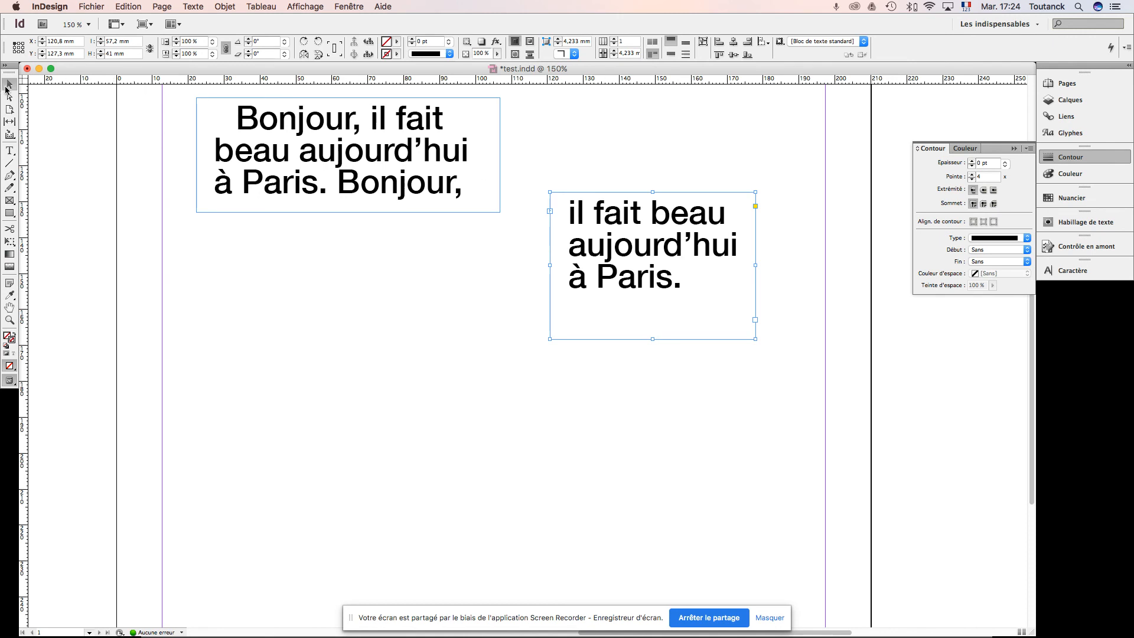
pyautogui.click(404, 182)
pyautogui.moveTo(498, 155); pyautogui.dragTo(443, 156)
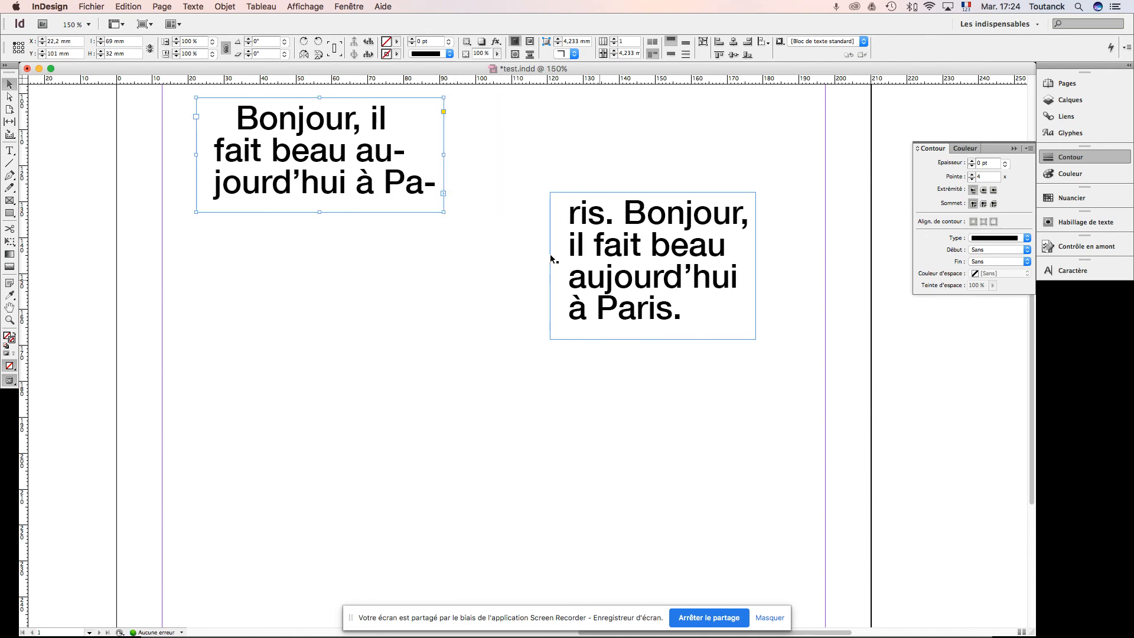
# Step: Widen the first text frame to about 77.8 mm and start a new paragraph before the second "Bonjour"
pyautogui.moveTo(446, 154); pyautogui.dragTo(476, 154)
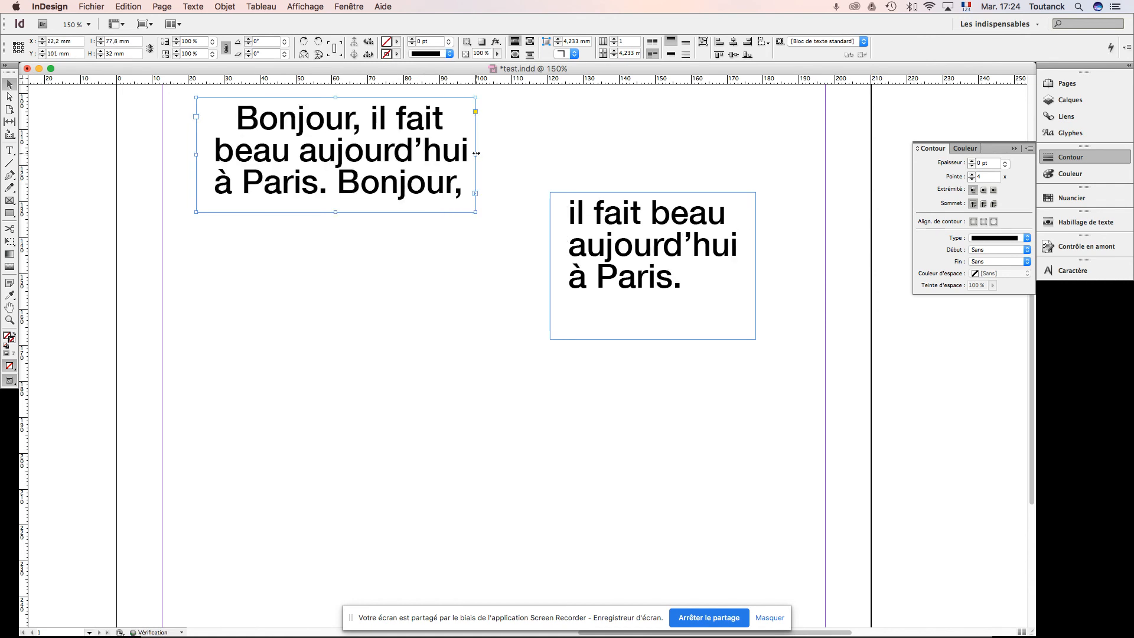
pyautogui.doubleClick(339, 186)
pyautogui.press('Return')
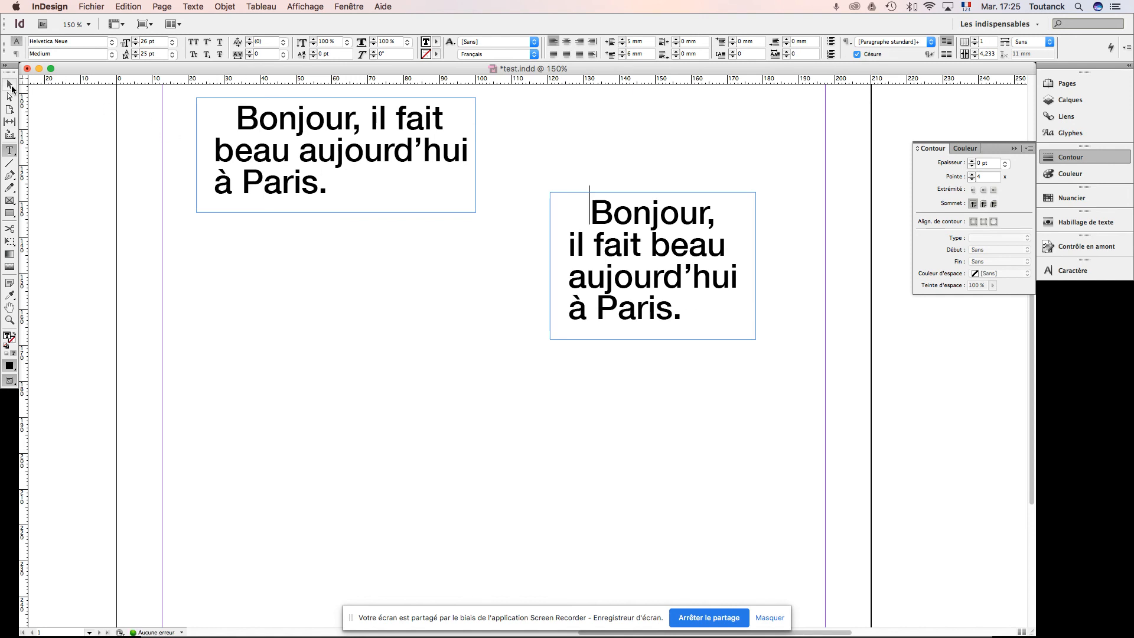
# Step: Move the second text frame up to Y 101 mm, level with the first frame, and save the document
pyautogui.click(10, 86)
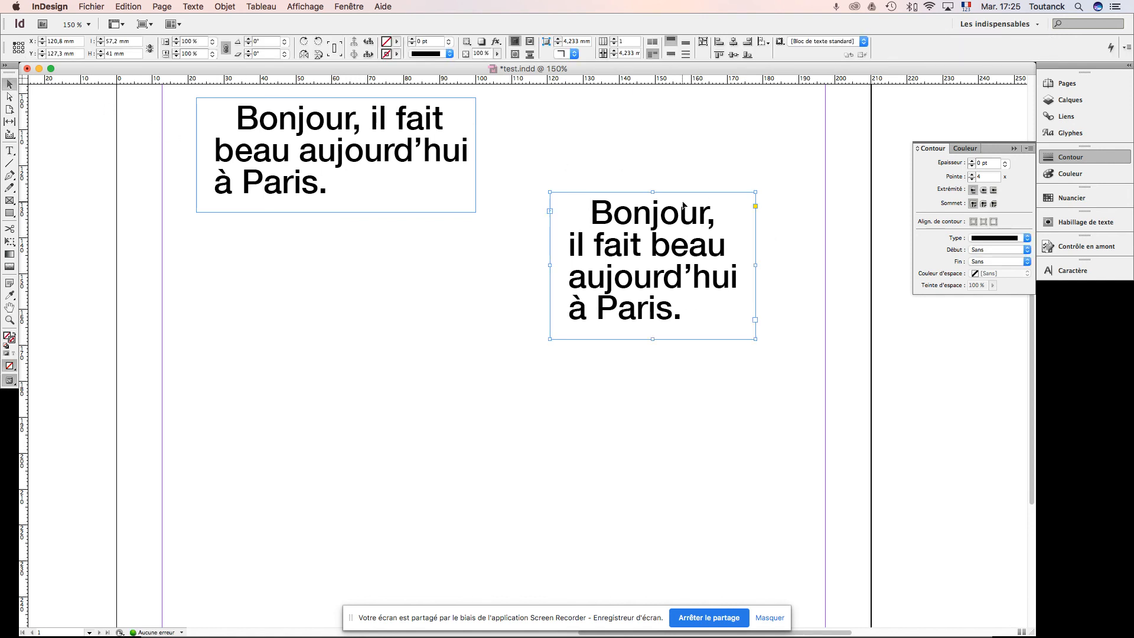
pyautogui.scroll(3, 680, 206)
pyautogui.moveTo(623, 350); pyautogui.dragTo(623, 254)
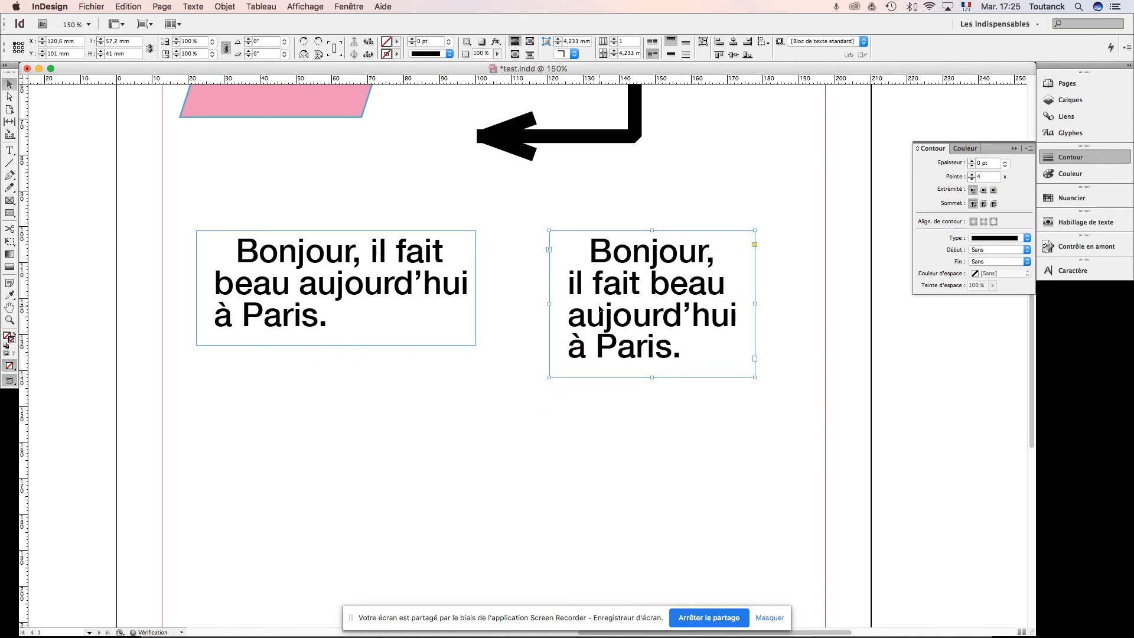
pyautogui.hscroll(-2, 599, 309)
pyautogui.hscroll(-2, 331, 286)
pyautogui.scroll(-1, 334, 287)
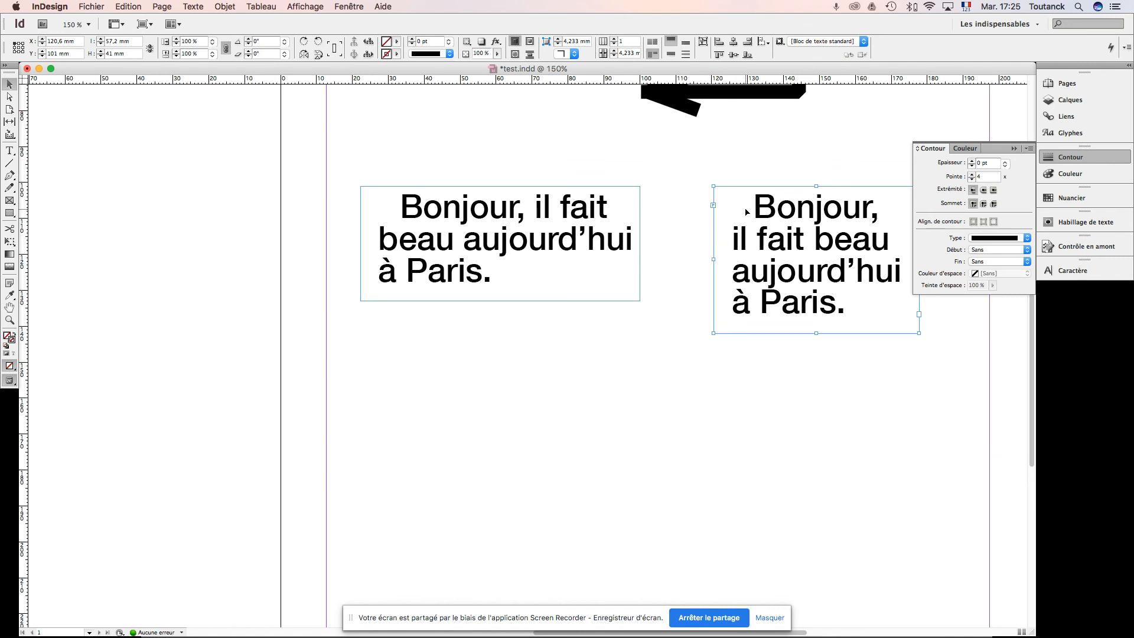
pyautogui.click(674, 298)
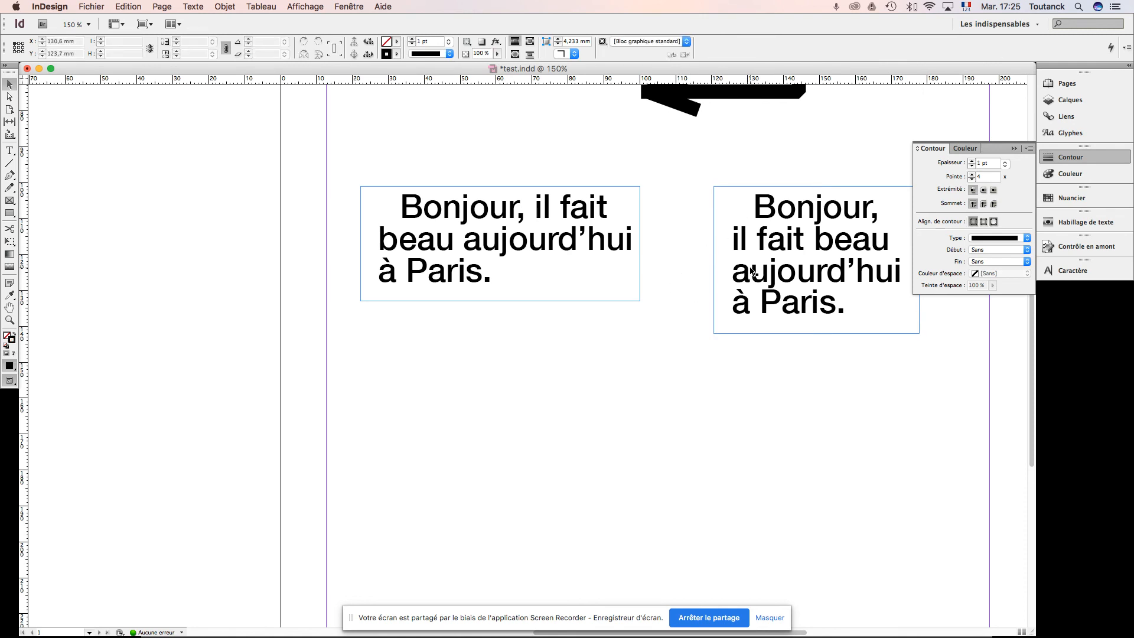
pyautogui.press('super+s')
pyautogui.click(773, 241)
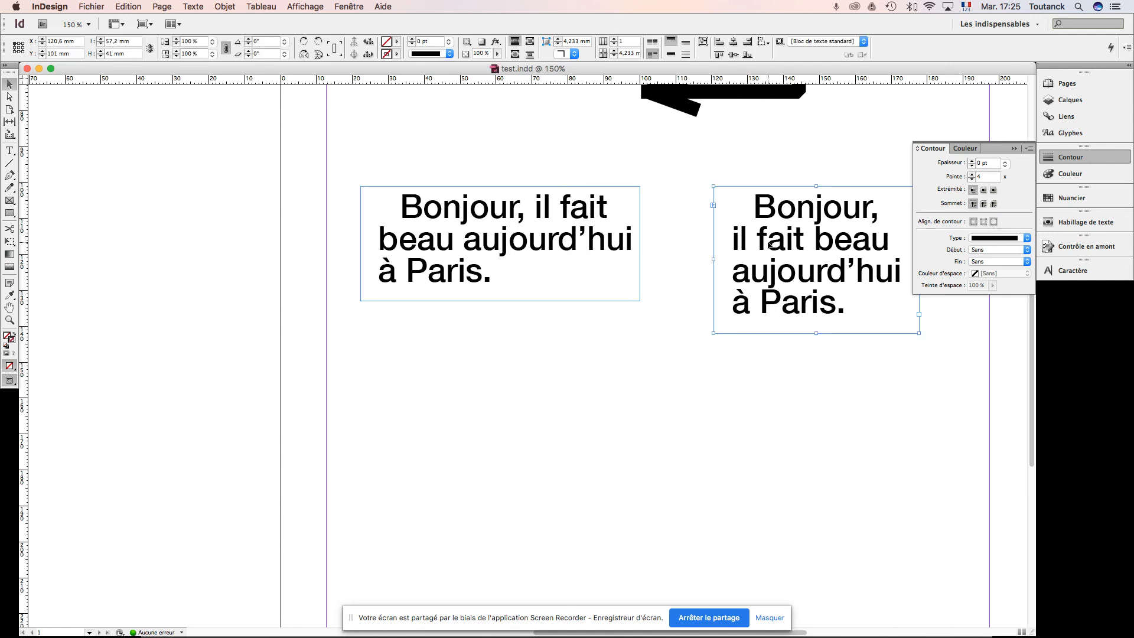
# Step: Select all the threaded text, format it as a bulleted list, and switch it to a numbered list
pyautogui.doubleClick(579, 237)
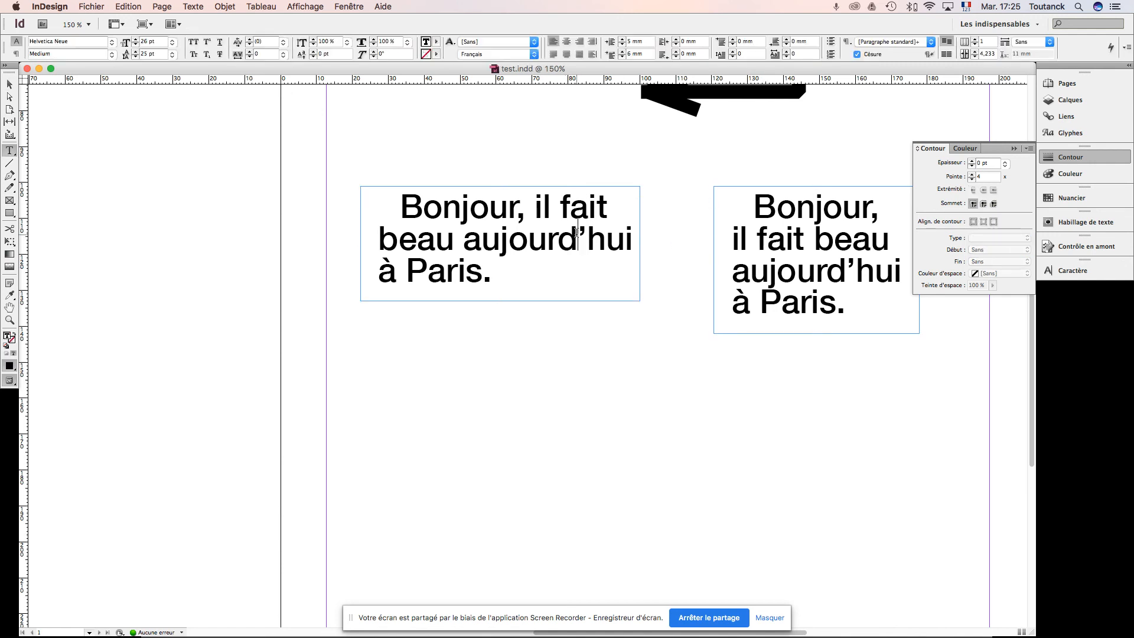
pyautogui.hscroll(-3, 825, 91)
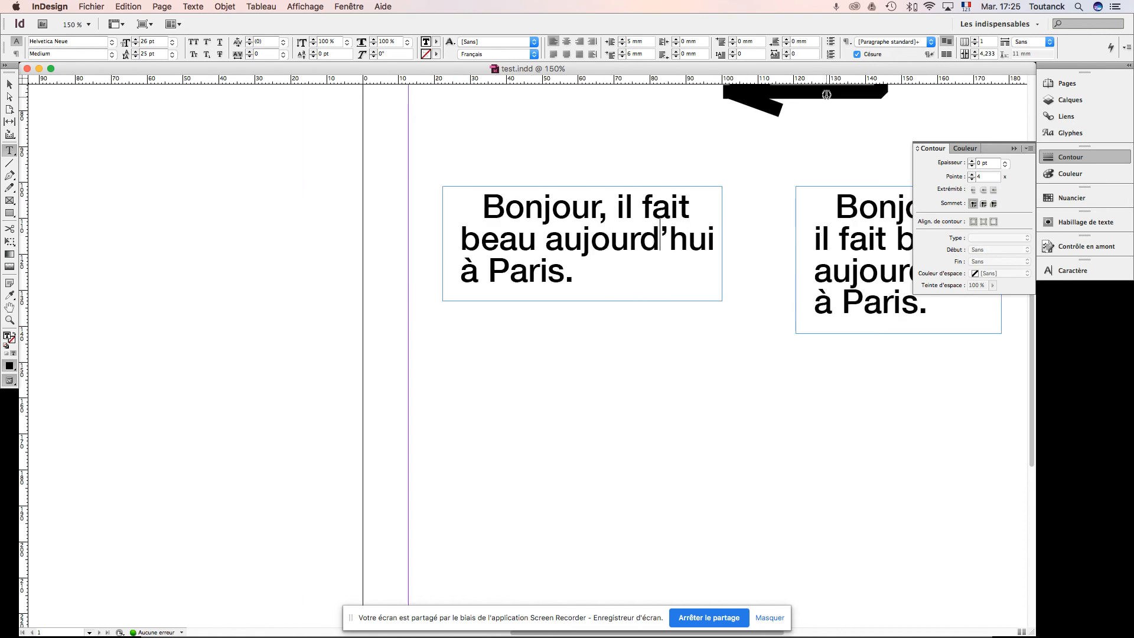
pyautogui.click(786, 52)
pyautogui.press('super+a')
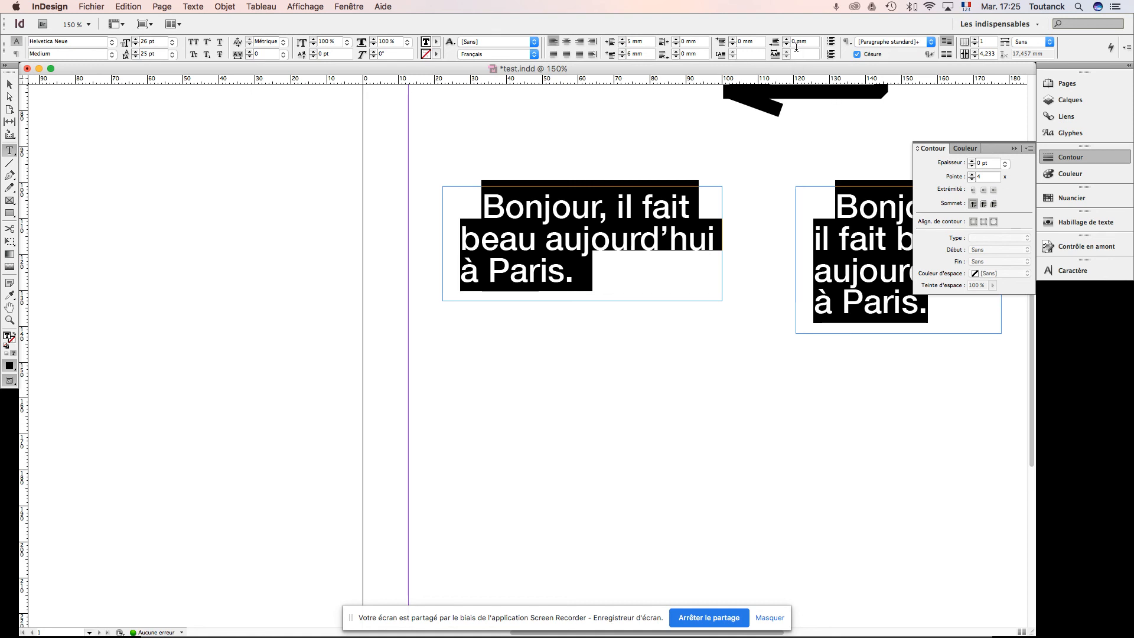
pyautogui.click(831, 42)
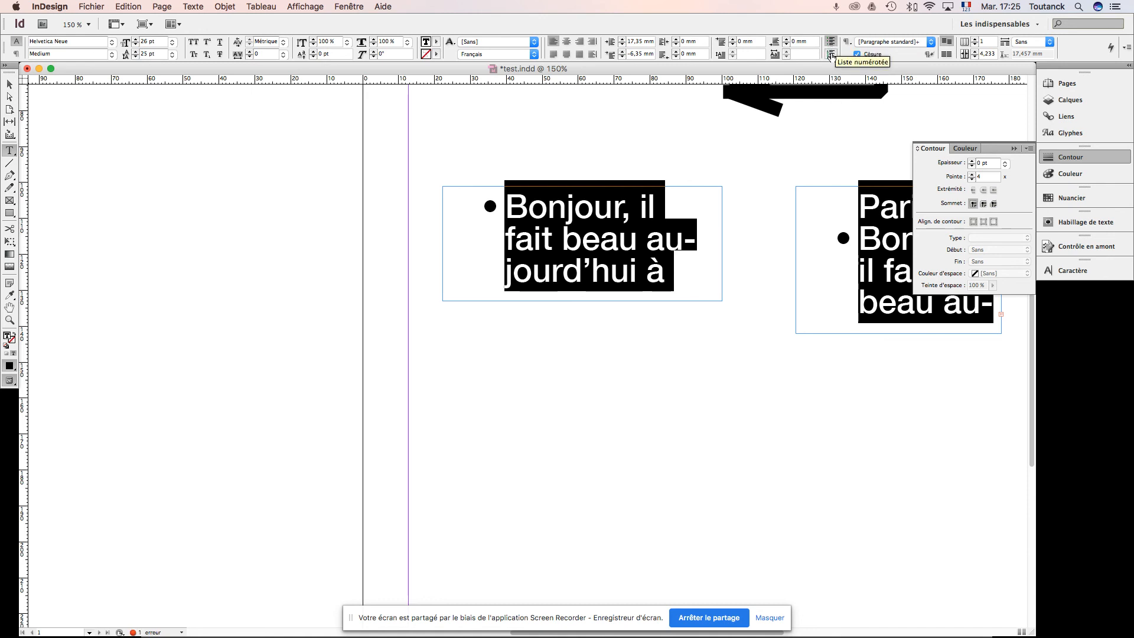
pyautogui.click(831, 54)
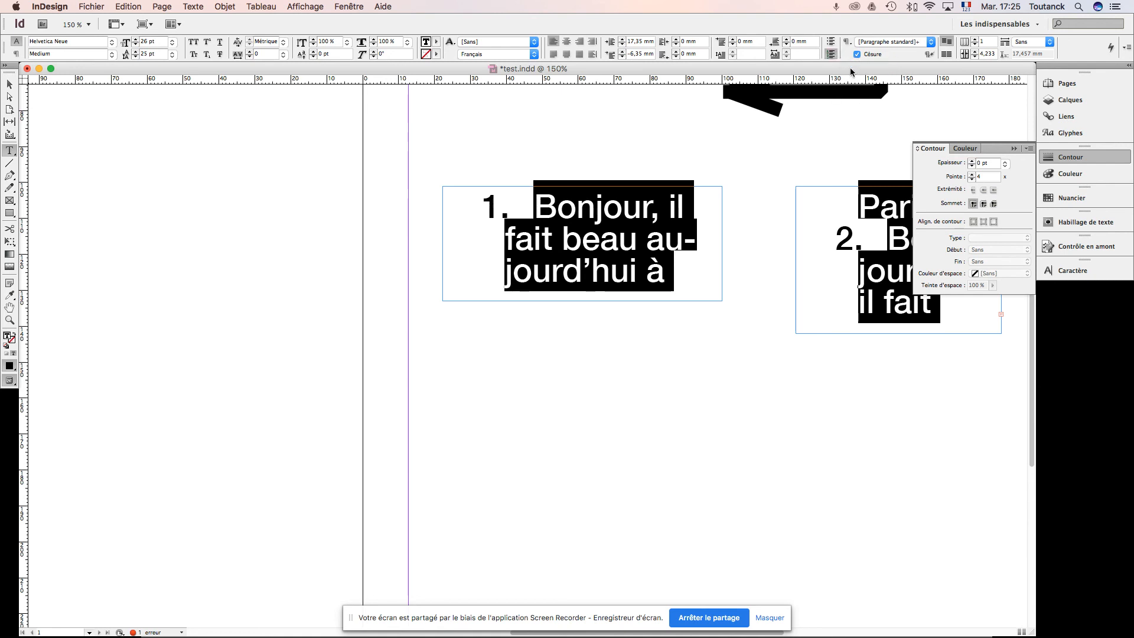
# Step: Turn off hyphenation for the selected list text and deselect the frames
pyautogui.hscroll(5, 737, 208)
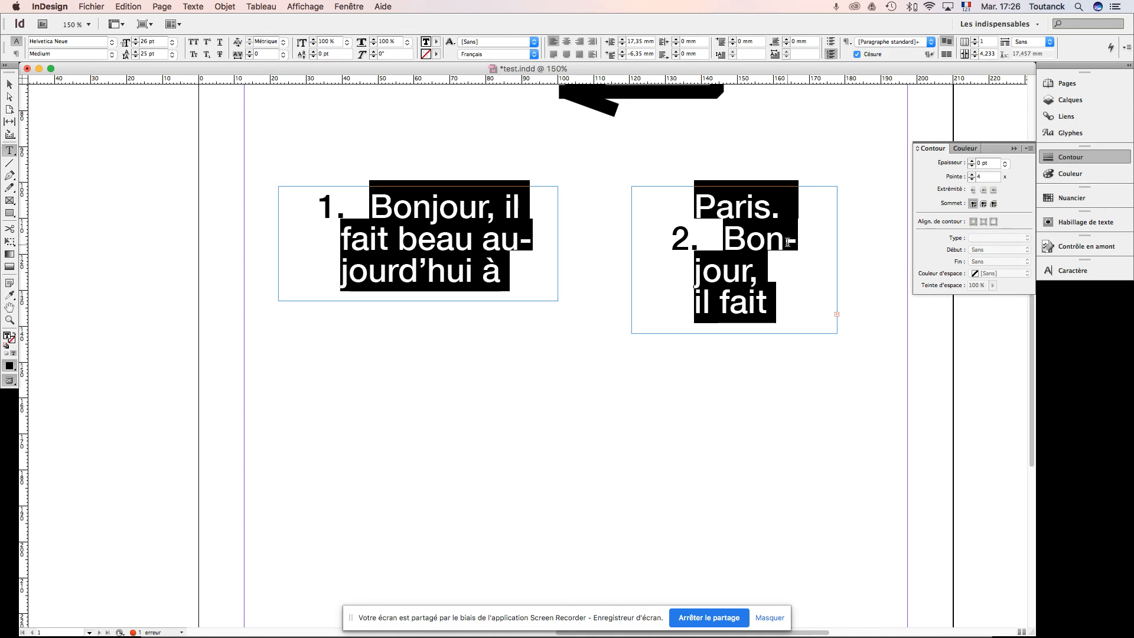
pyautogui.click(857, 54)
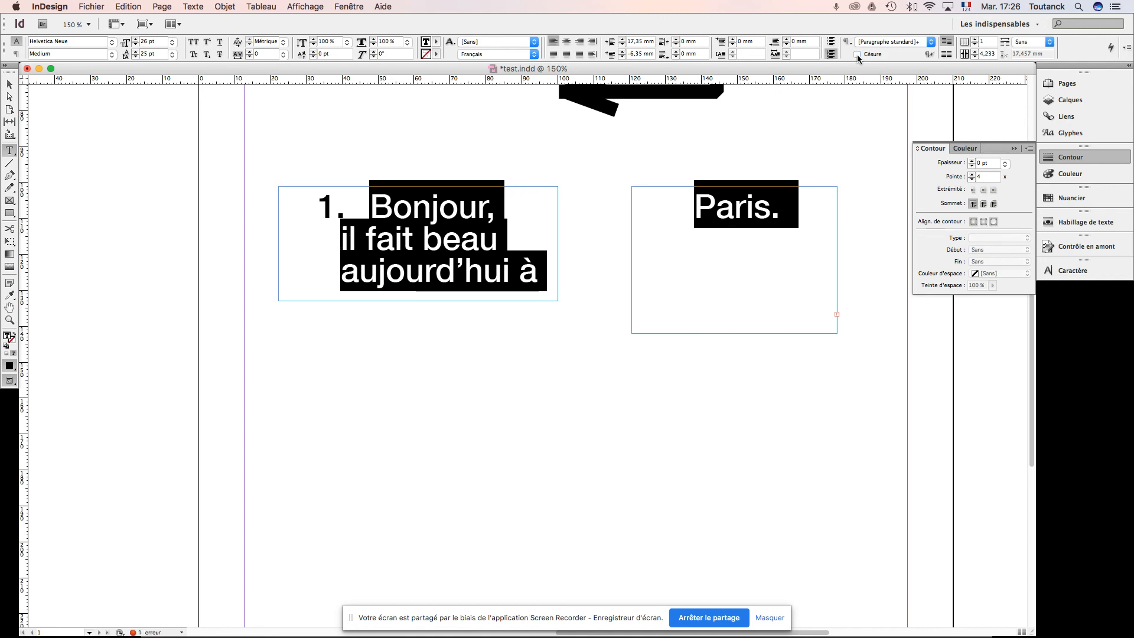
pyautogui.click(9, 84)
pyautogui.click(735, 366)
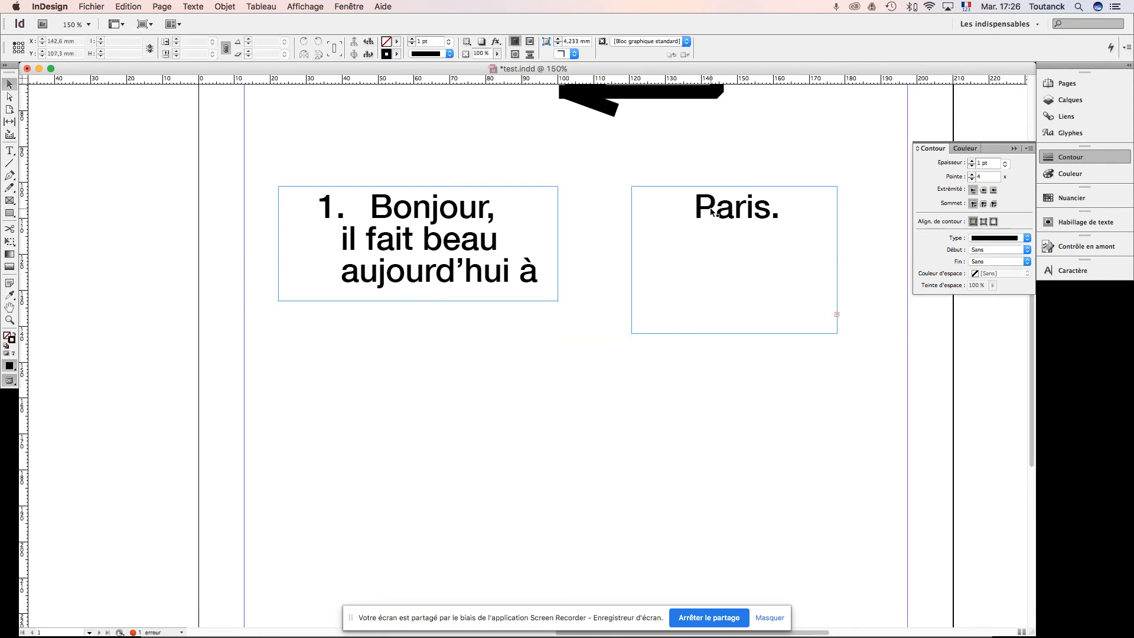
# Step: Widen the second text frame leftwards to about 68 mm and extend the first frame down to the same bottom edge
pyautogui.click(711, 214)
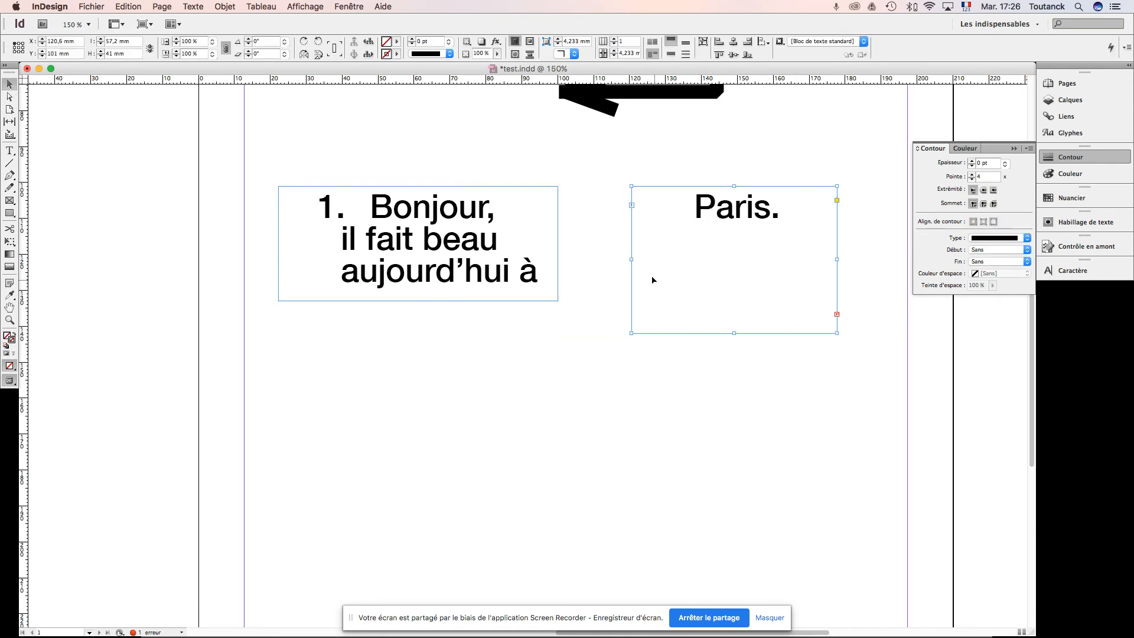
pyautogui.moveTo(633, 260); pyautogui.dragTo(593, 260)
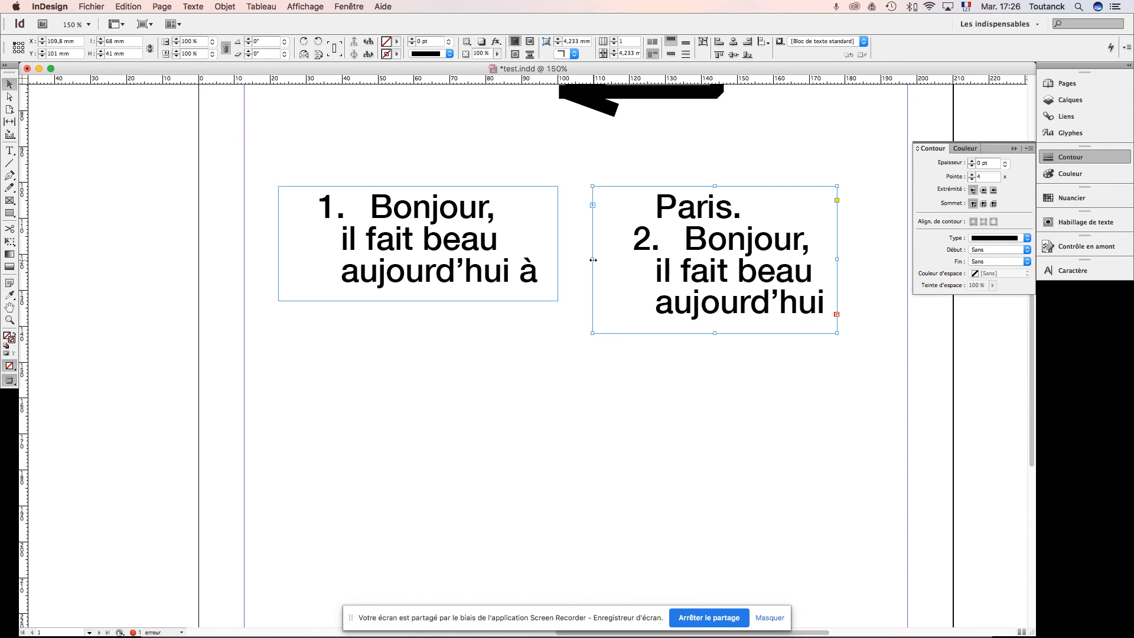
pyautogui.click(433, 290)
pyautogui.moveTo(416, 302); pyautogui.dragTo(415, 334)
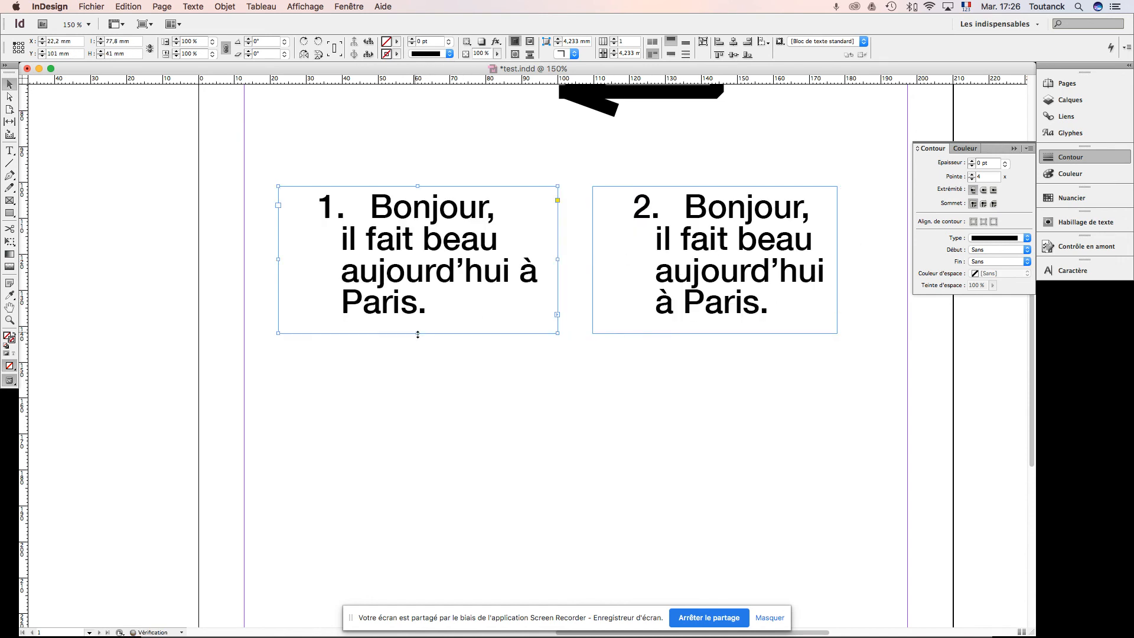
pyautogui.click(653, 384)
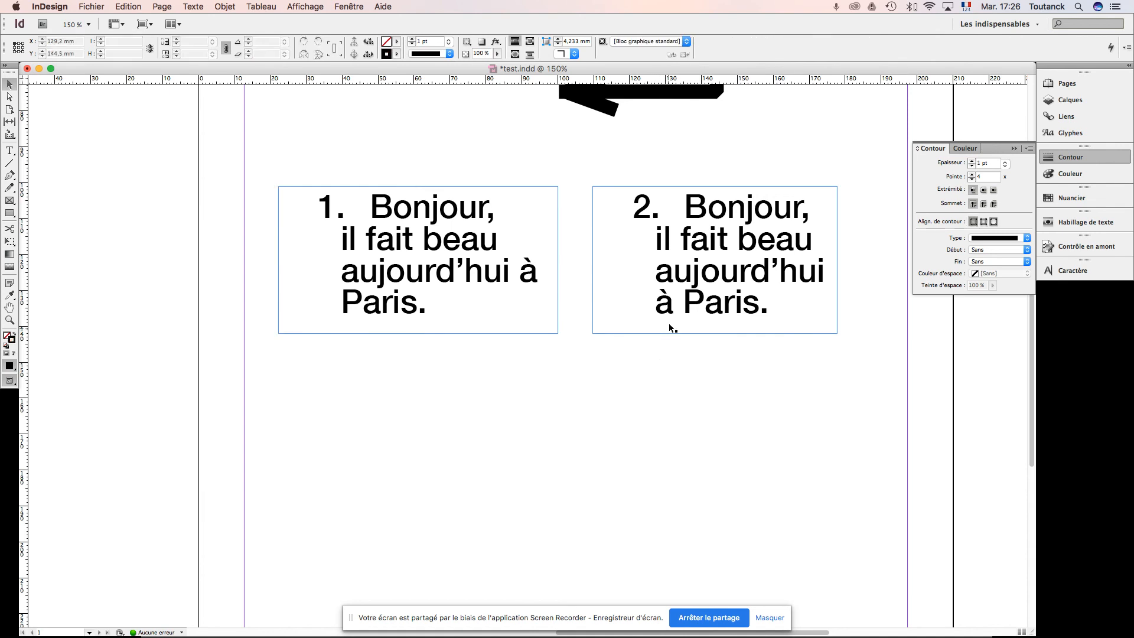
pyautogui.click(682, 298)
pyautogui.doubleClick(395, 260)
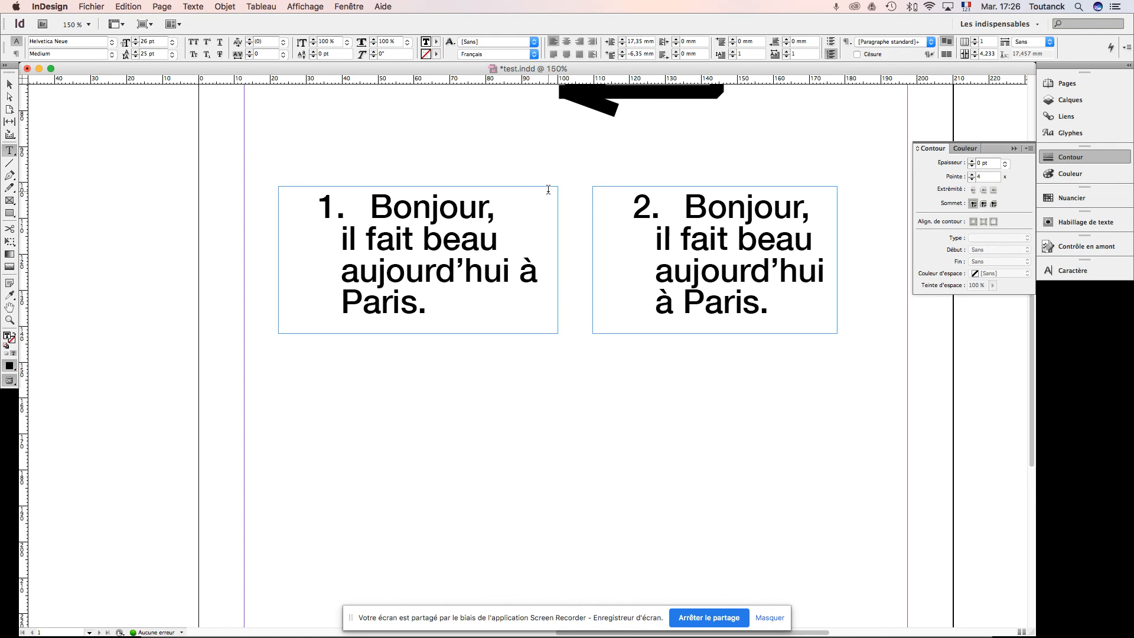
pyautogui.click(9, 88)
pyautogui.click(656, 260)
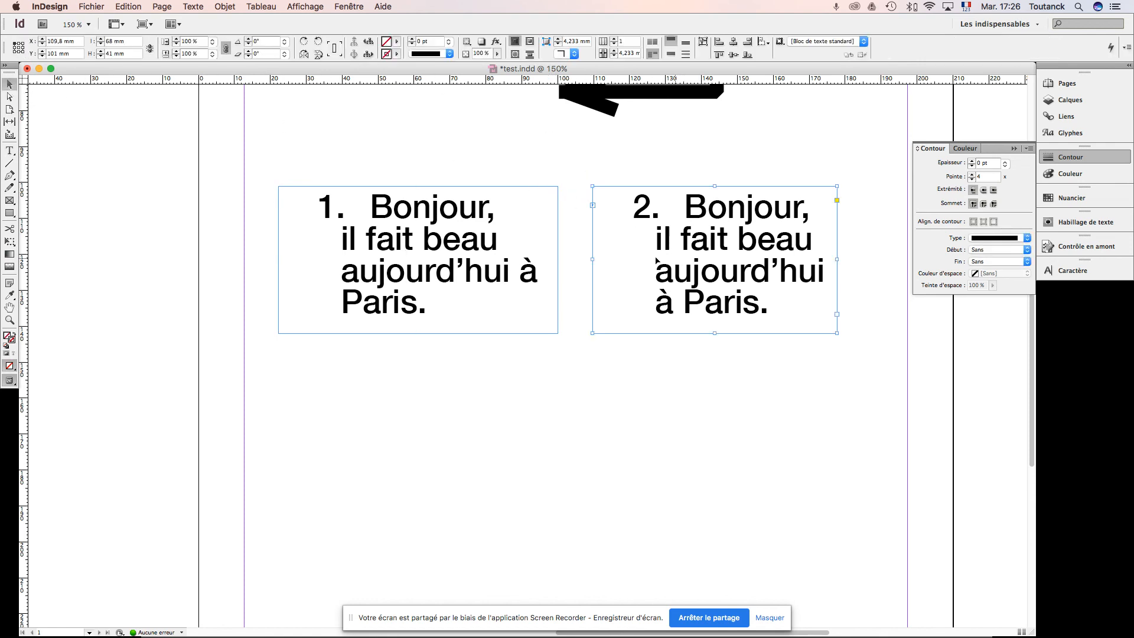
pyautogui.click(491, 254)
pyautogui.click(702, 268)
# Step: Move the first text frame against the left margin and the second against the right margin, both at about Y 100.1 mm
pyautogui.click(469, 248)
pyautogui.moveTo(471, 248); pyautogui.dragTo(443, 233)
pyautogui.moveTo(699, 249); pyautogui.dragTo(768, 246)
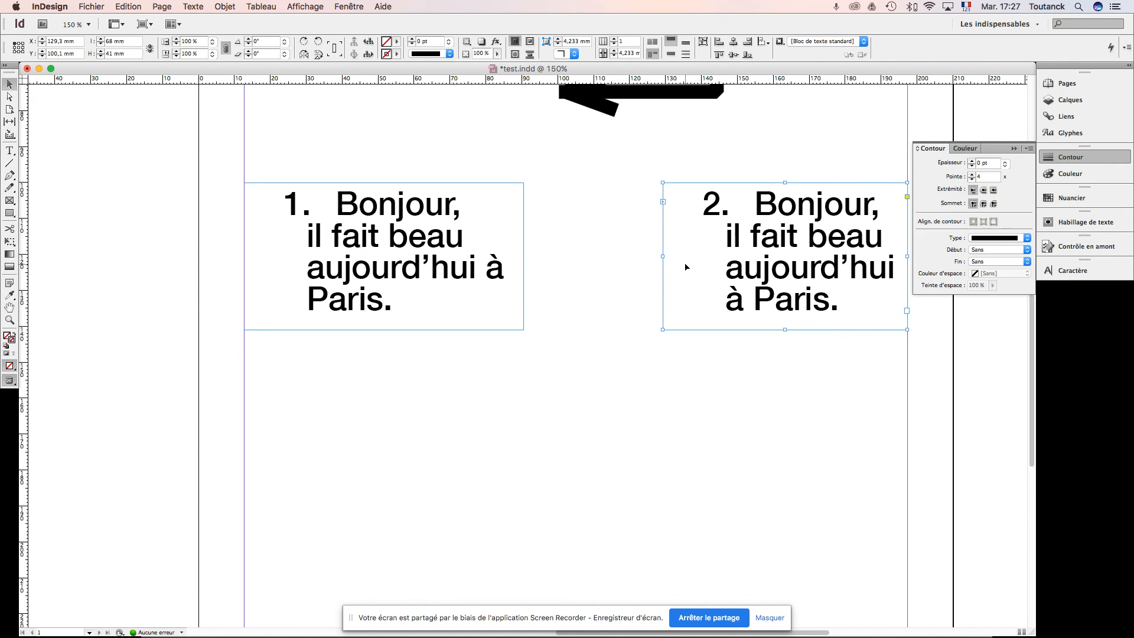
pyautogui.click(616, 282)
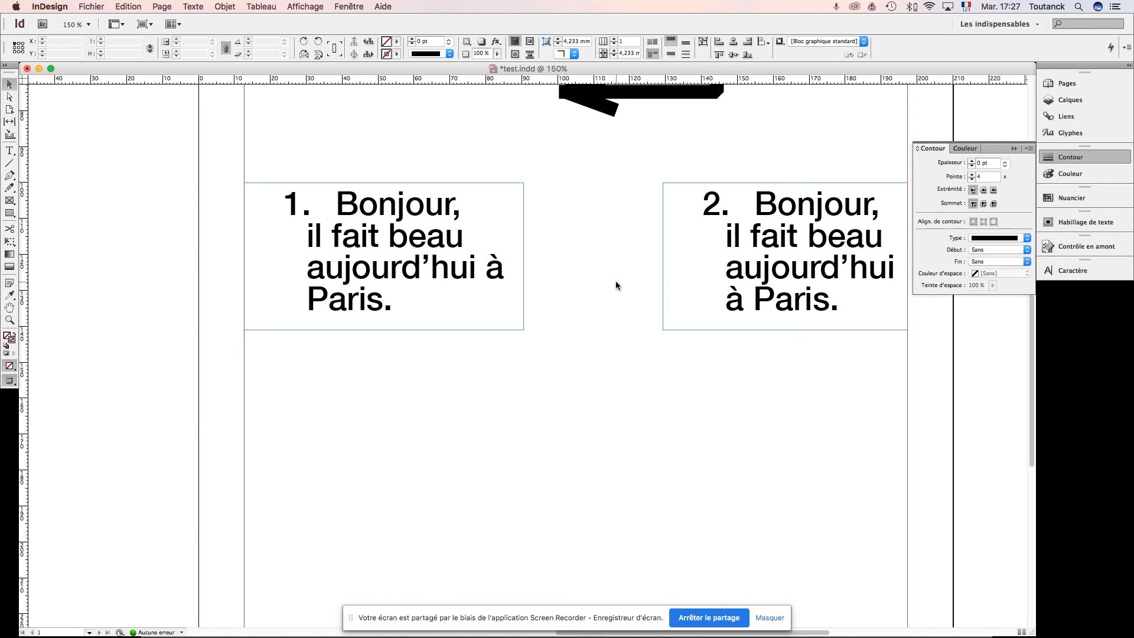
# Step: Delete the second text frame and widen the remaining one to the right margin, about 184.6 mm wide
pyautogui.click(757, 266)
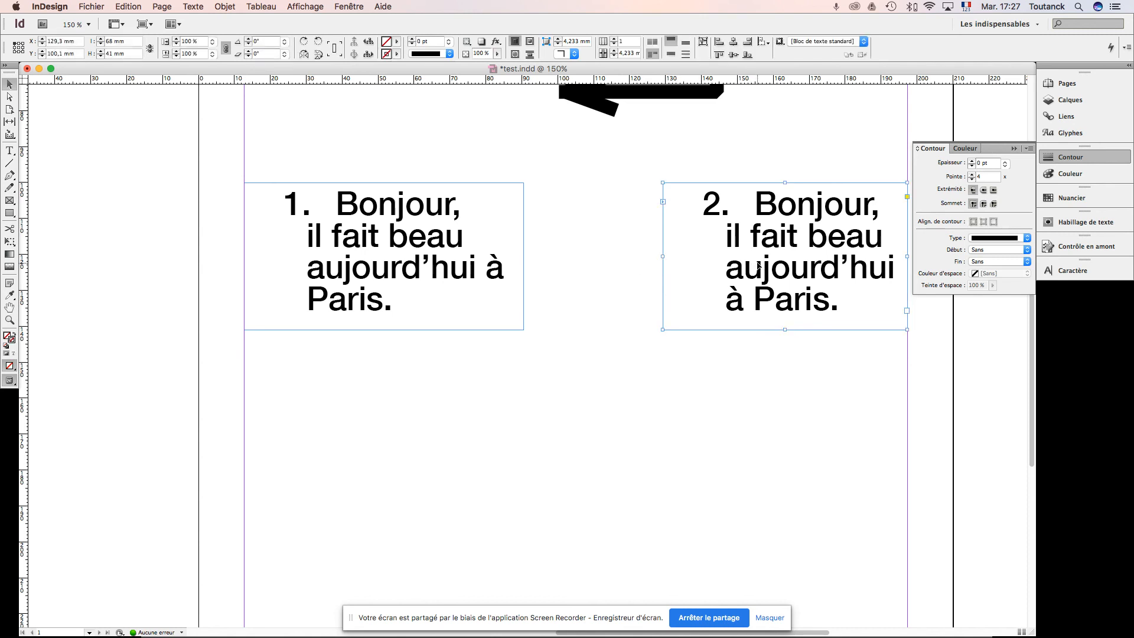
pyautogui.press('Delete')
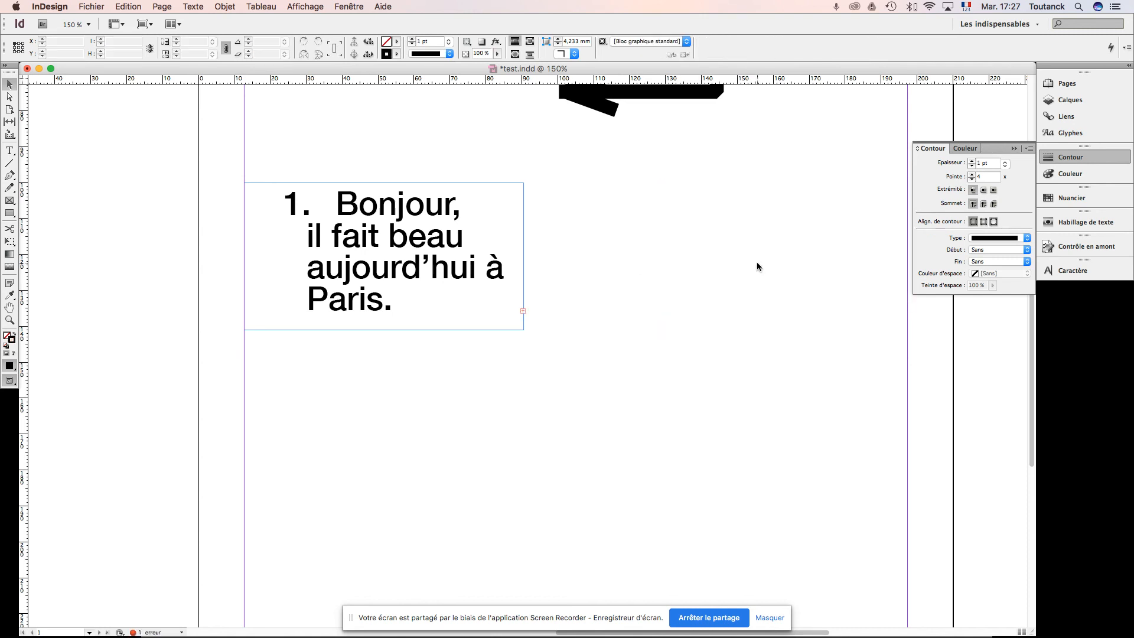
pyautogui.click(482, 275)
pyautogui.moveTo(524, 257); pyautogui.dragTo(905, 278)
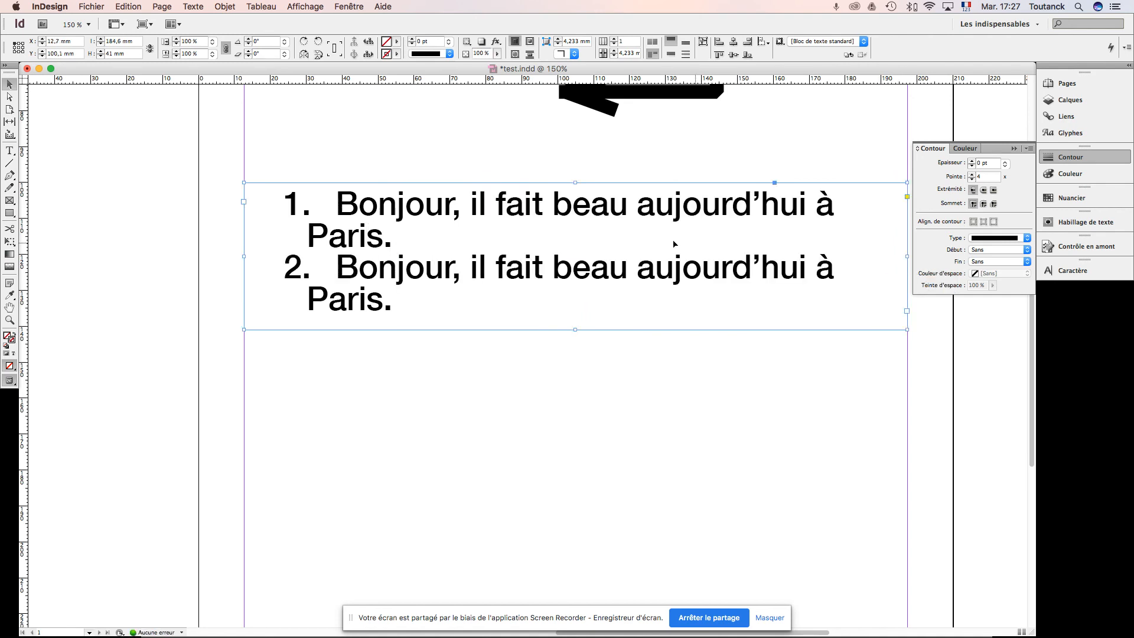
# Step: Divide the text frame holding the numbered list into 2 columns
pyautogui.doubleClick(408, 241)
pyautogui.scroll(10, 408, 238)
pyautogui.hscroll(-3, 423, 237)
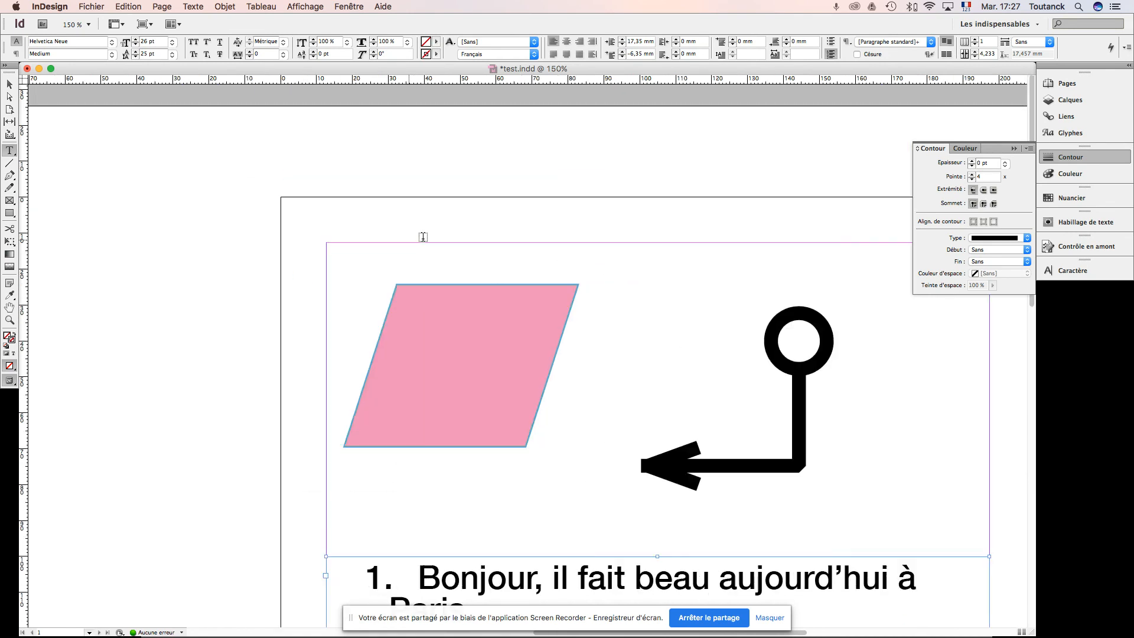
pyautogui.scroll(-8, 646, 311)
pyautogui.hscroll(5, 647, 312)
pyautogui.scroll(-3, 647, 312)
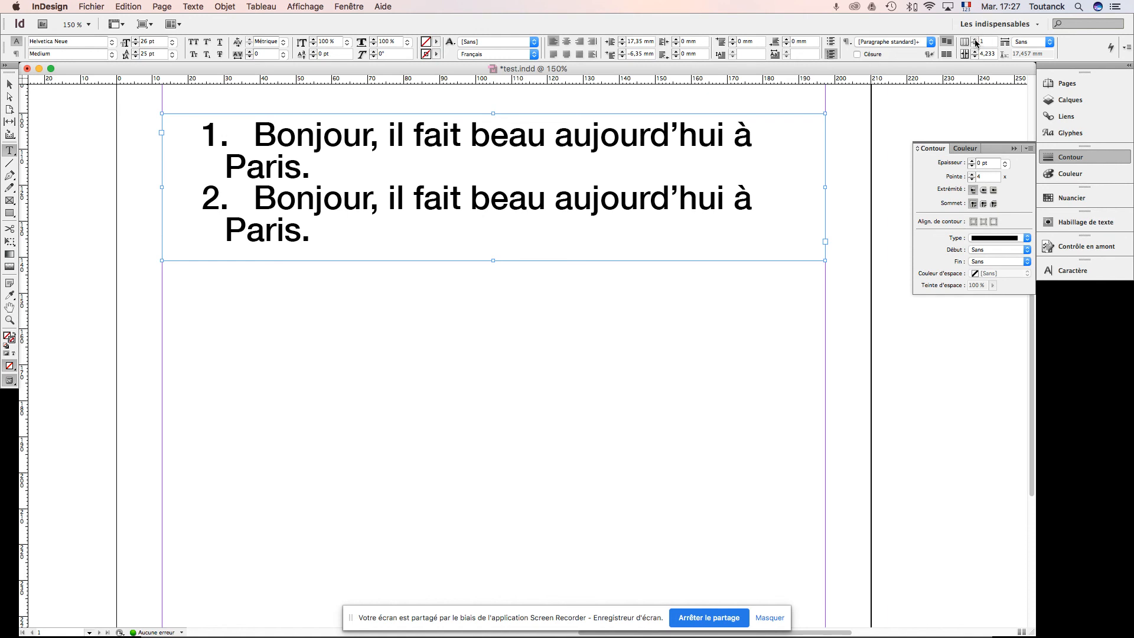
pyautogui.click(974, 39)
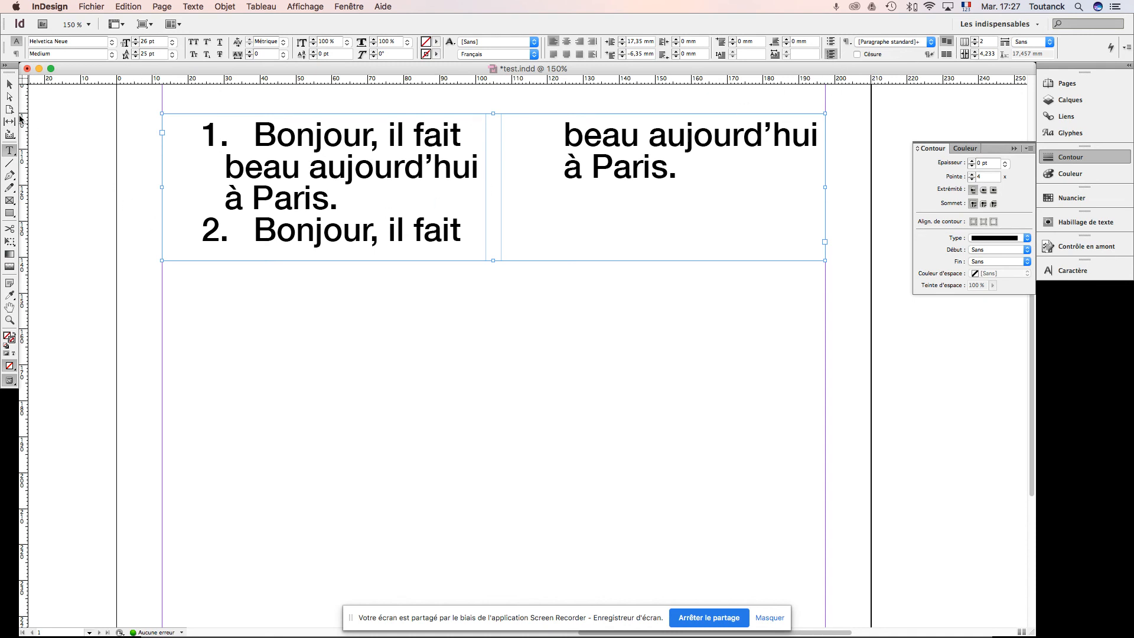
# Step: Shorten the two-column frame to about 33.2 mm high so the second list item starts in the second column
pyautogui.click(9, 84)
pyautogui.moveTo(495, 260); pyautogui.dragTo(494, 239)
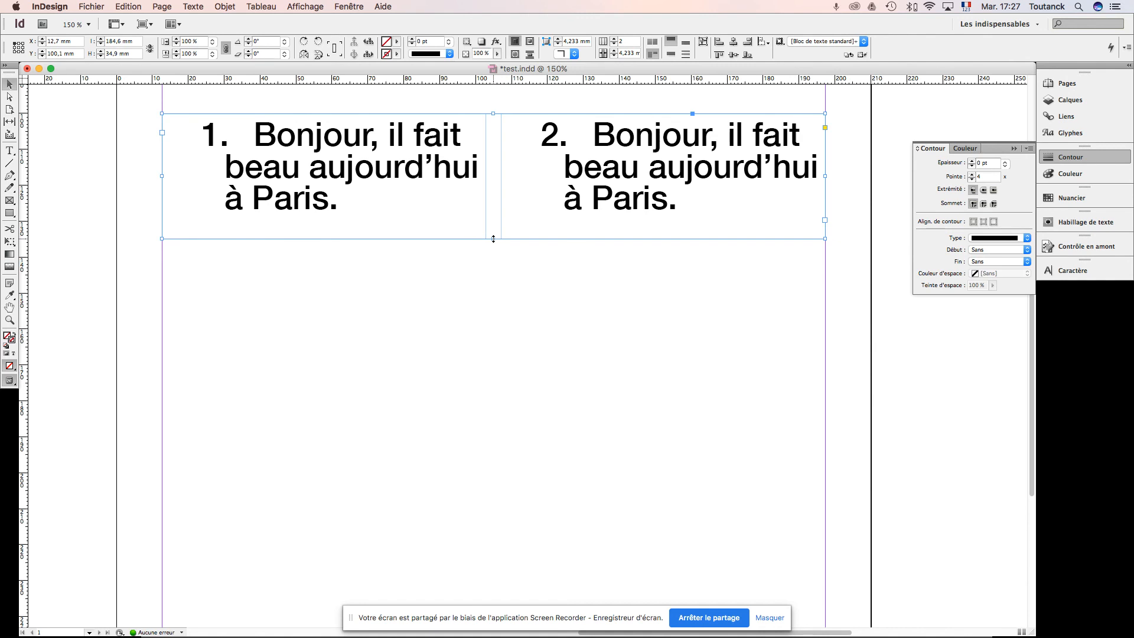
pyautogui.moveTo(494, 238); pyautogui.dragTo(493, 232)
pyautogui.scroll(5, 532, 285)
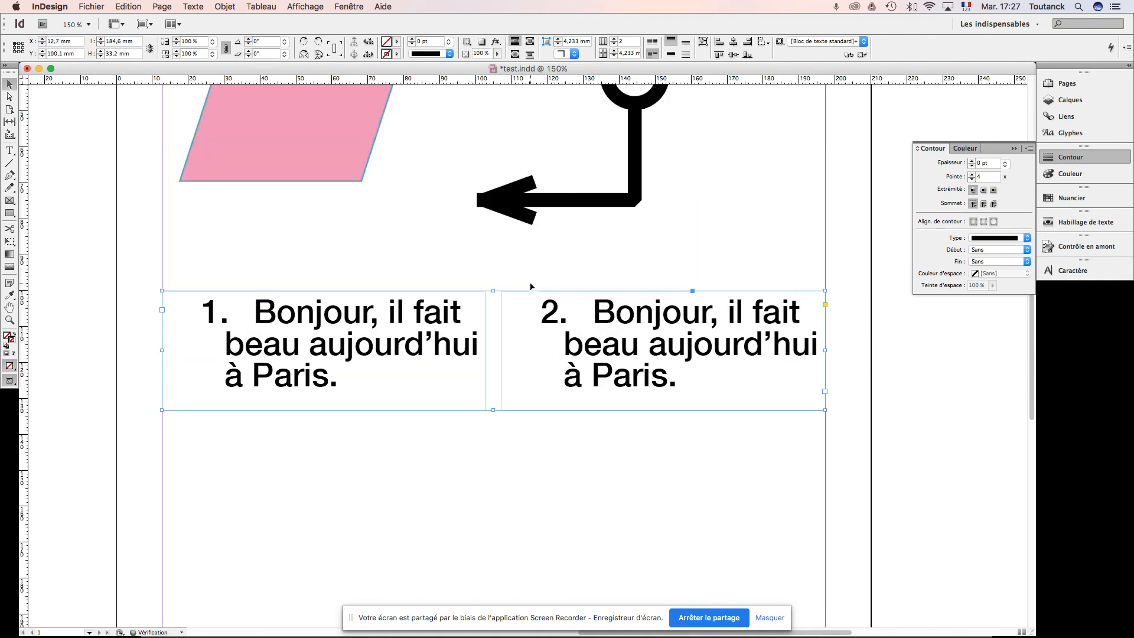
pyautogui.click(719, 255)
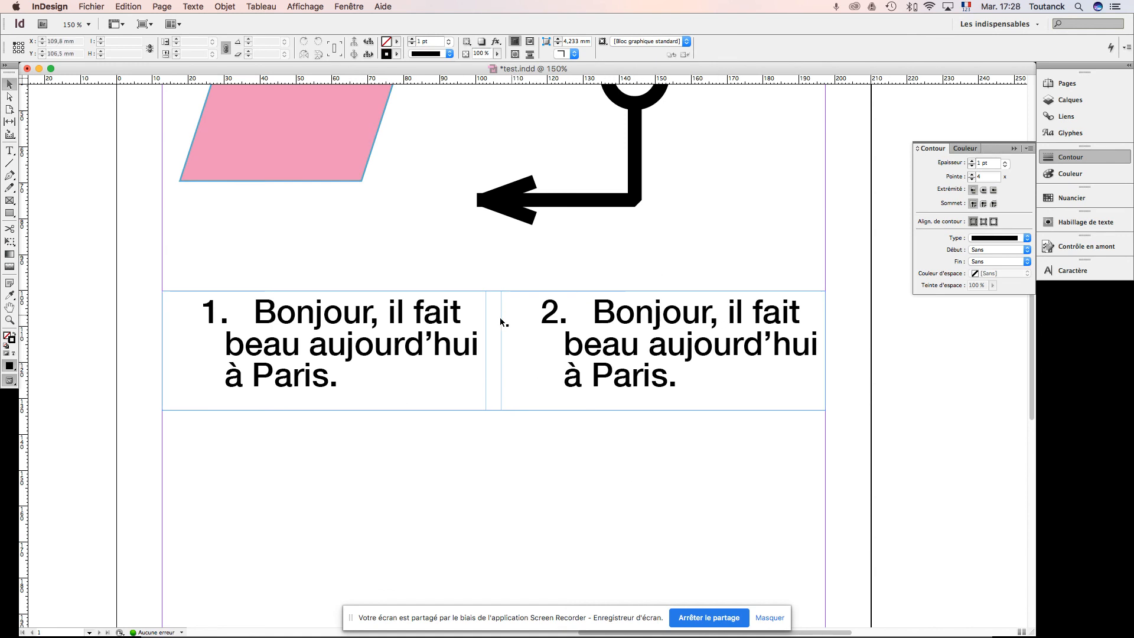
# Step: Set the gutter between the two columns, trying 12 mm and reducing it to 6 mm
pyautogui.click(662, 320)
pyautogui.doubleClick(662, 319)
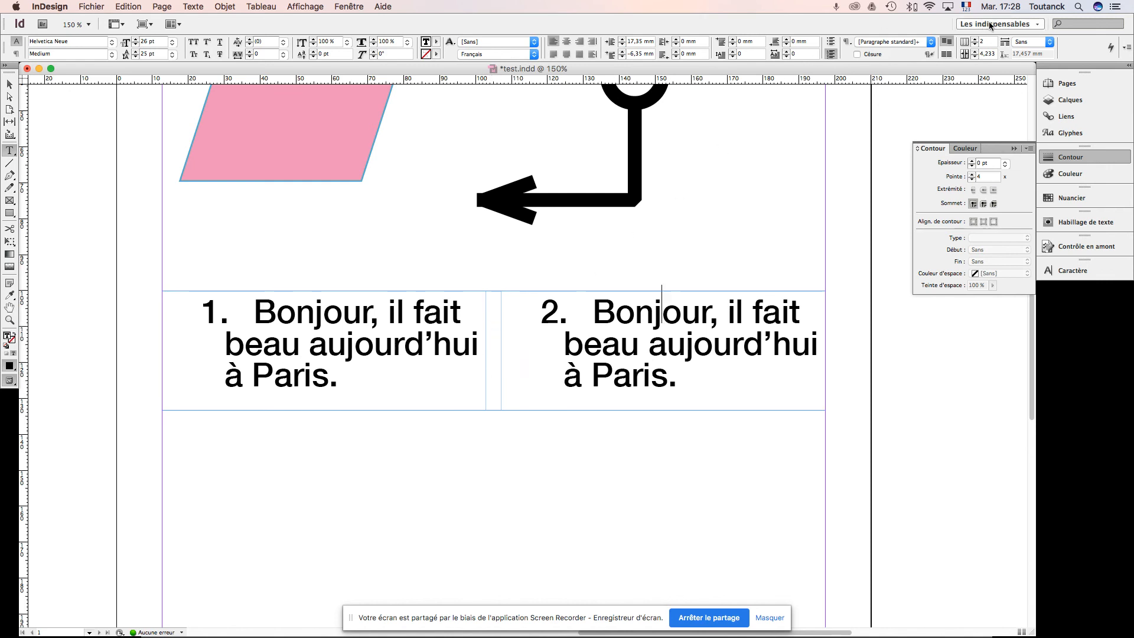
pyautogui.click(975, 52)
pyautogui.click(975, 52)
pyautogui.click(975, 52)
pyautogui.click(975, 52)
pyautogui.click(975, 52)
pyautogui.click(976, 52)
pyautogui.click(975, 52)
pyautogui.click(975, 52)
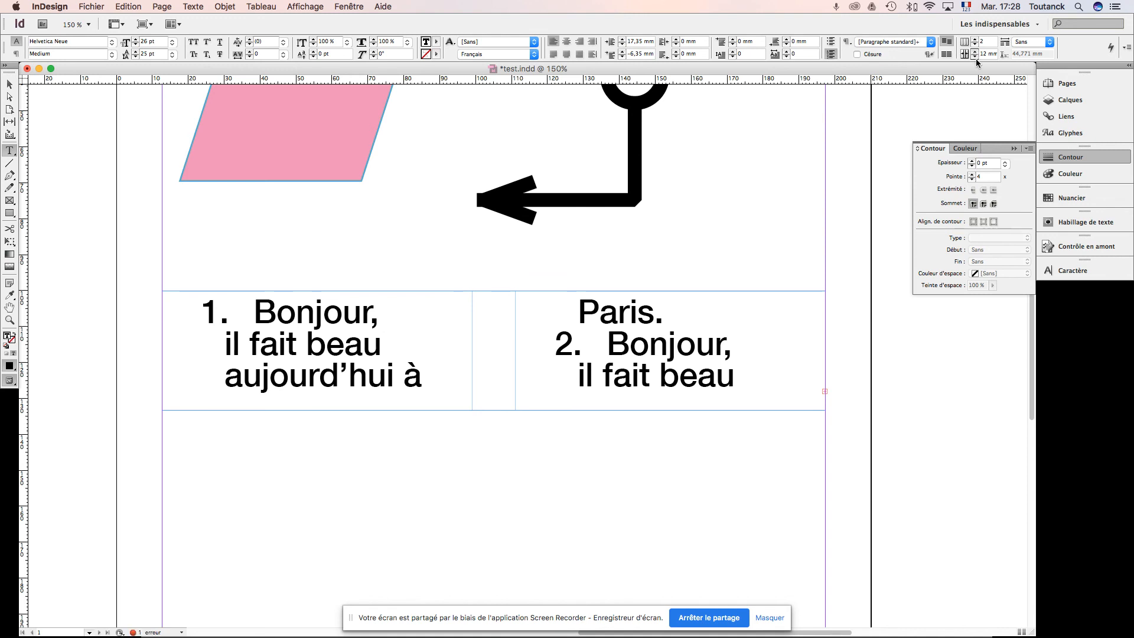
pyautogui.click(975, 56)
pyautogui.click(975, 56)
pyautogui.click(975, 55)
pyautogui.click(975, 55)
pyautogui.click(975, 55)
pyautogui.click(976, 56)
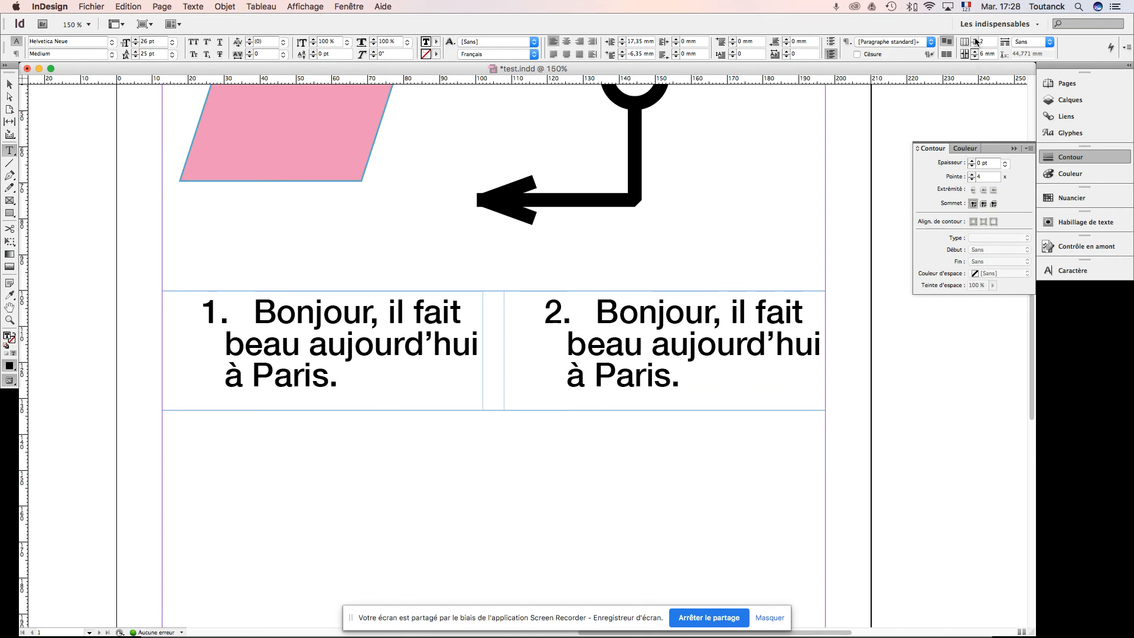
# Step: Divide the numbered list's text frame into 3 columns and extend it downward to about 58.6 mm high
pyautogui.click(976, 41)
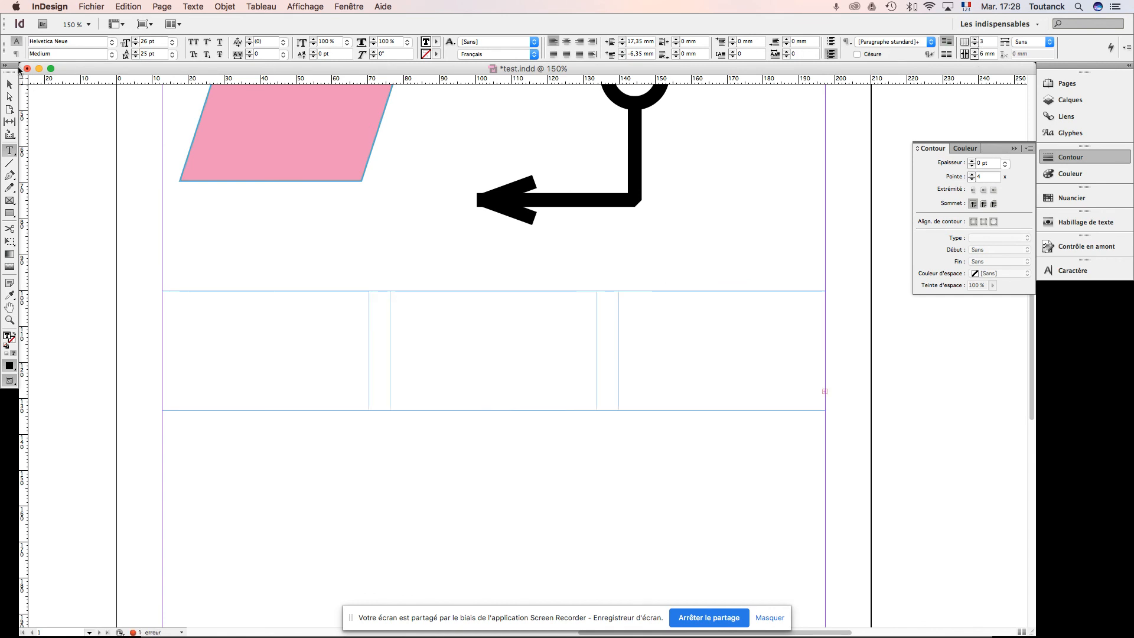
pyautogui.click(9, 84)
pyautogui.click(471, 392)
pyautogui.moveTo(493, 411); pyautogui.dragTo(489, 503)
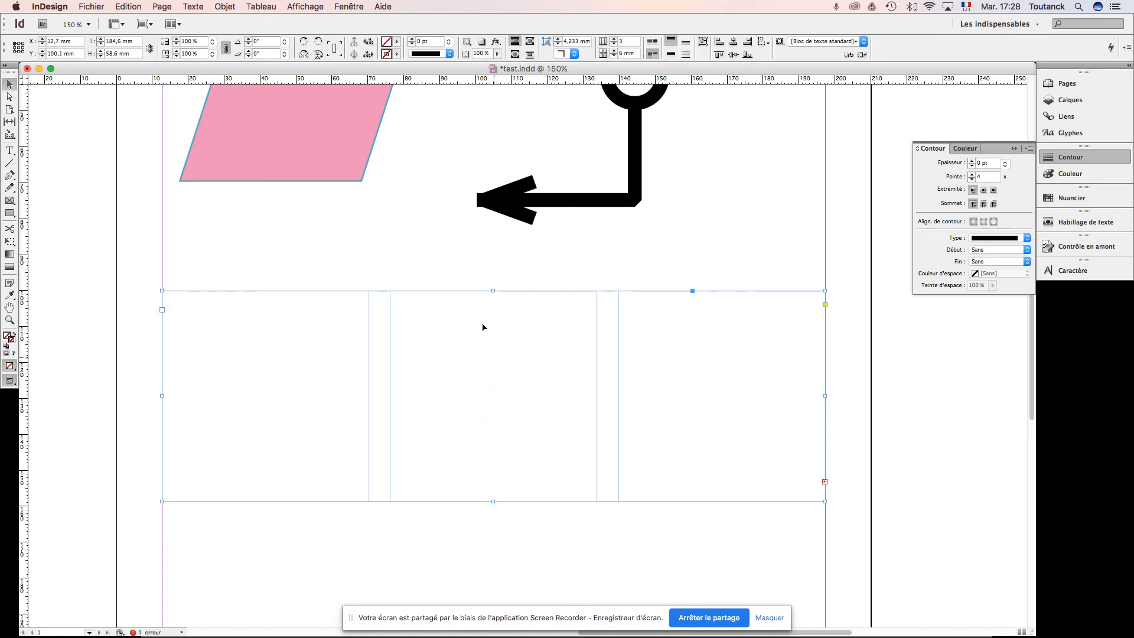
# Step: Reduce the list text's font size to 21 pt and shorten the three-column frame to about 29.9 mm high
pyautogui.press('t')
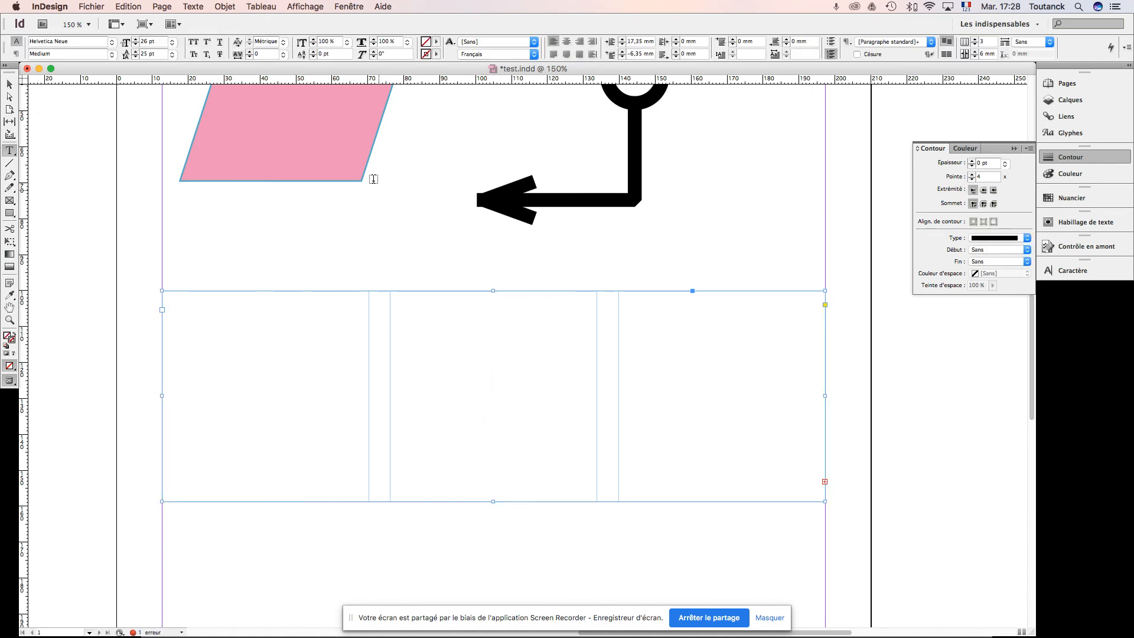
pyautogui.click(135, 44)
pyautogui.click(135, 44)
pyautogui.click(135, 44)
pyautogui.click(135, 45)
pyautogui.click(135, 44)
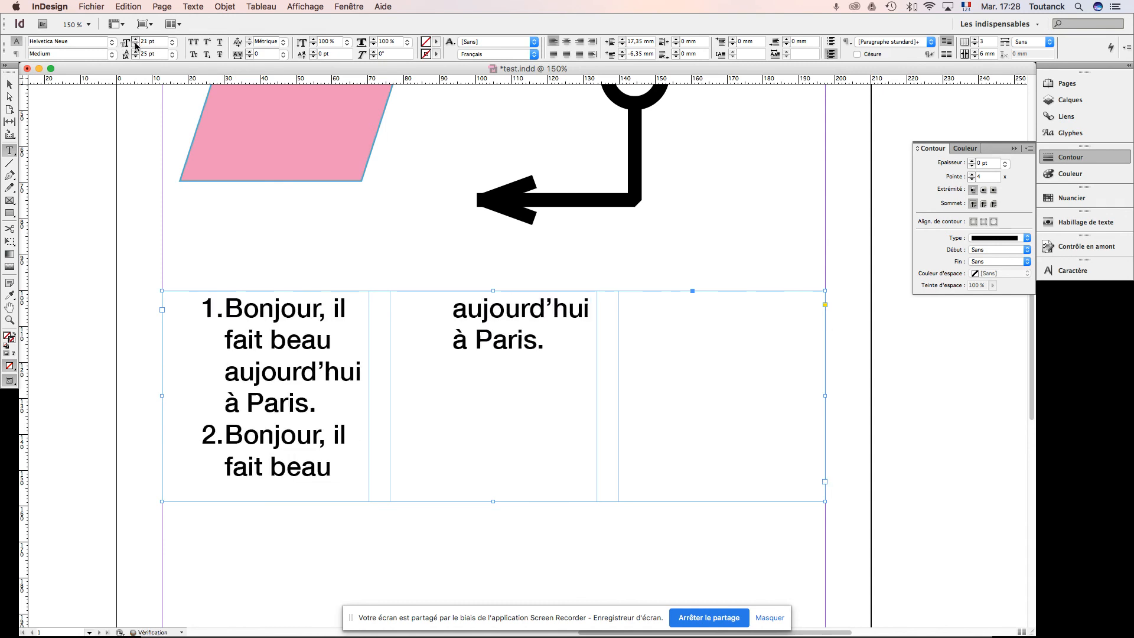
pyautogui.click(10, 84)
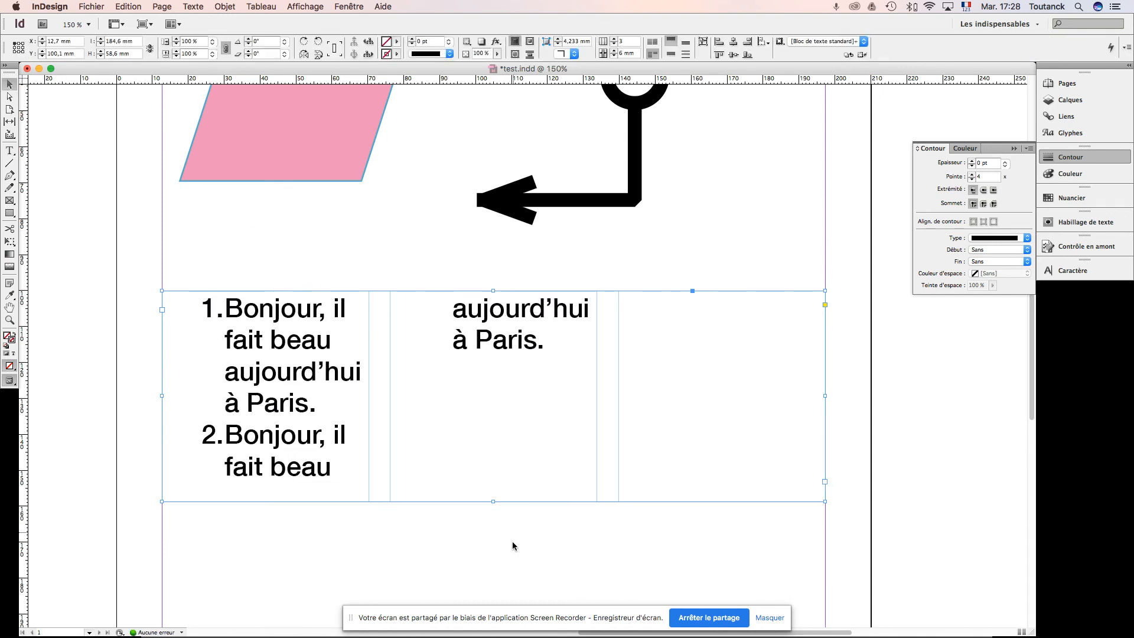
pyautogui.moveTo(492, 503); pyautogui.dragTo(499, 399)
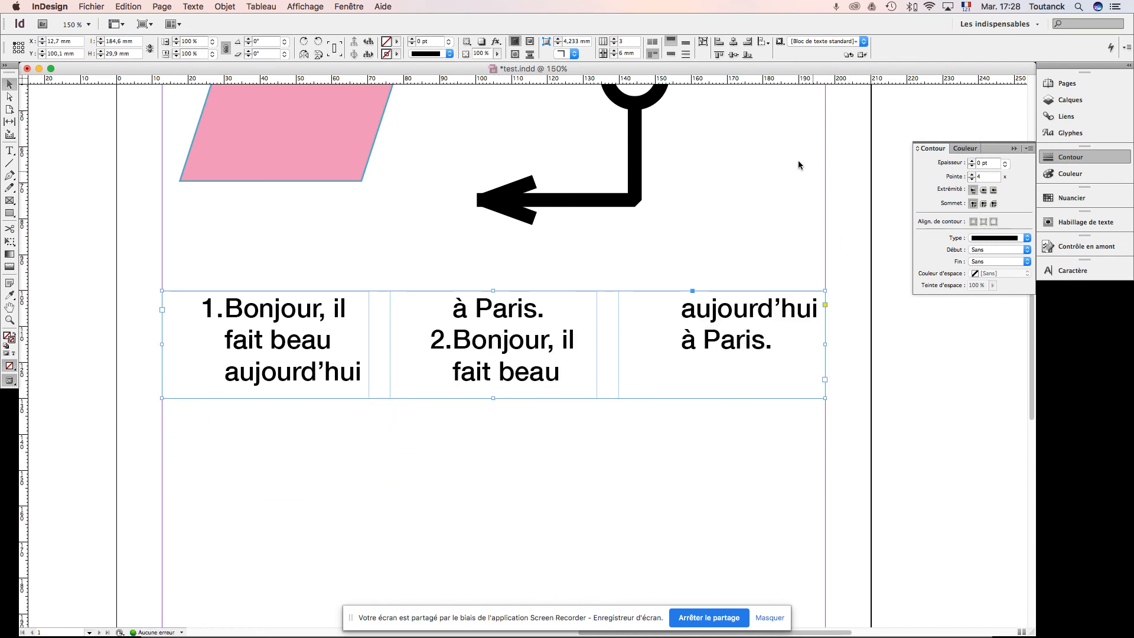
# Step: Try centring the list text, and justify it with the last line centred
pyautogui.press('t')
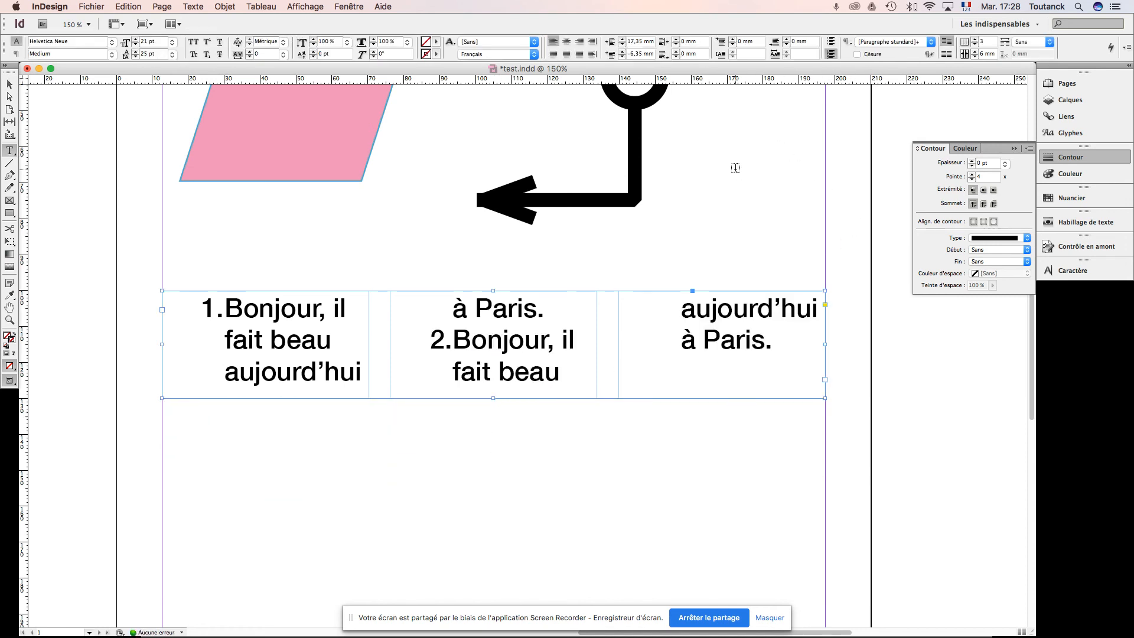
pyautogui.click(17, 54)
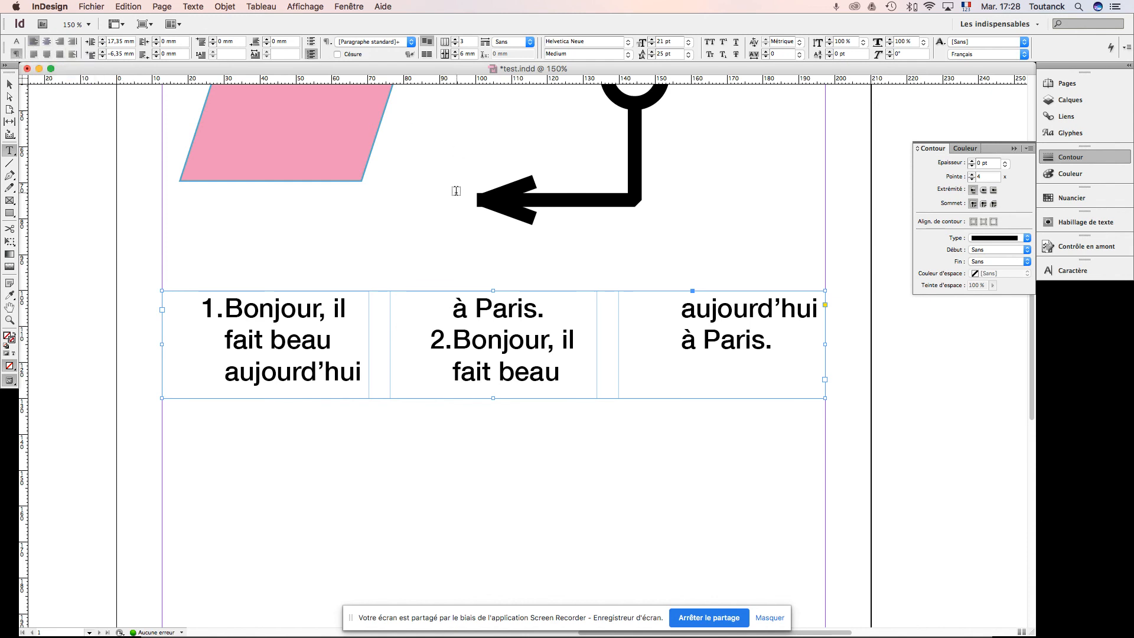
pyautogui.click(47, 43)
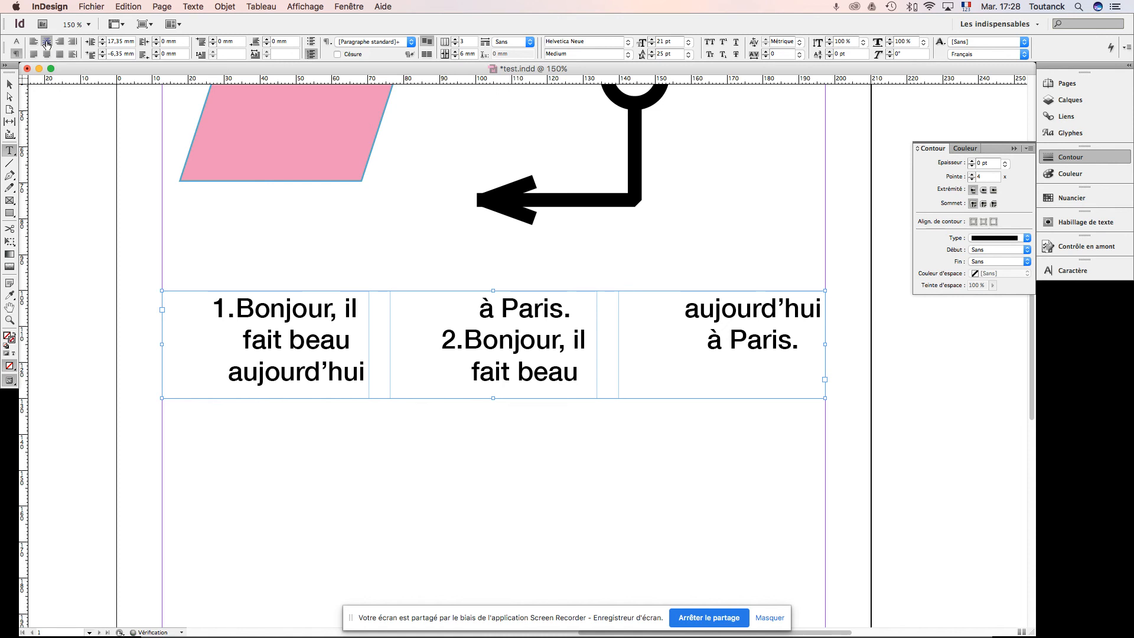
pyautogui.click(47, 54)
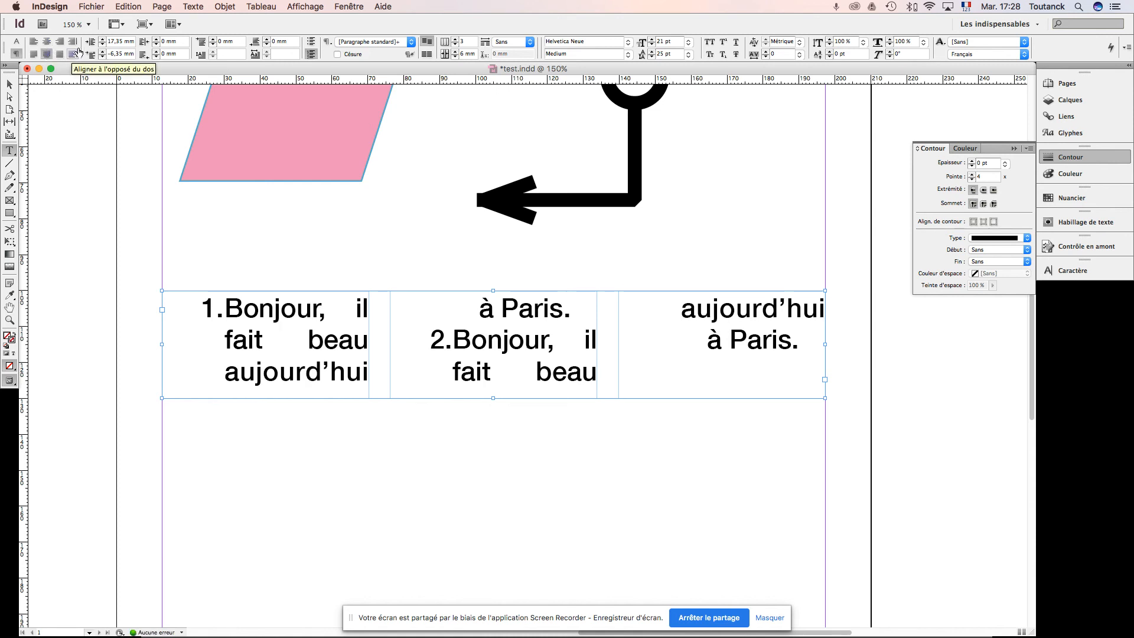
# Step: Try raising the list paragraphs' left indent to 20 mm and setting it to 0 mm
pyautogui.click(103, 40)
pyautogui.click(104, 41)
pyautogui.click(104, 40)
pyautogui.moveTo(127, 41); pyautogui.dragTo(97, 39)
pyautogui.write('0')
pyautogui.press('Return')
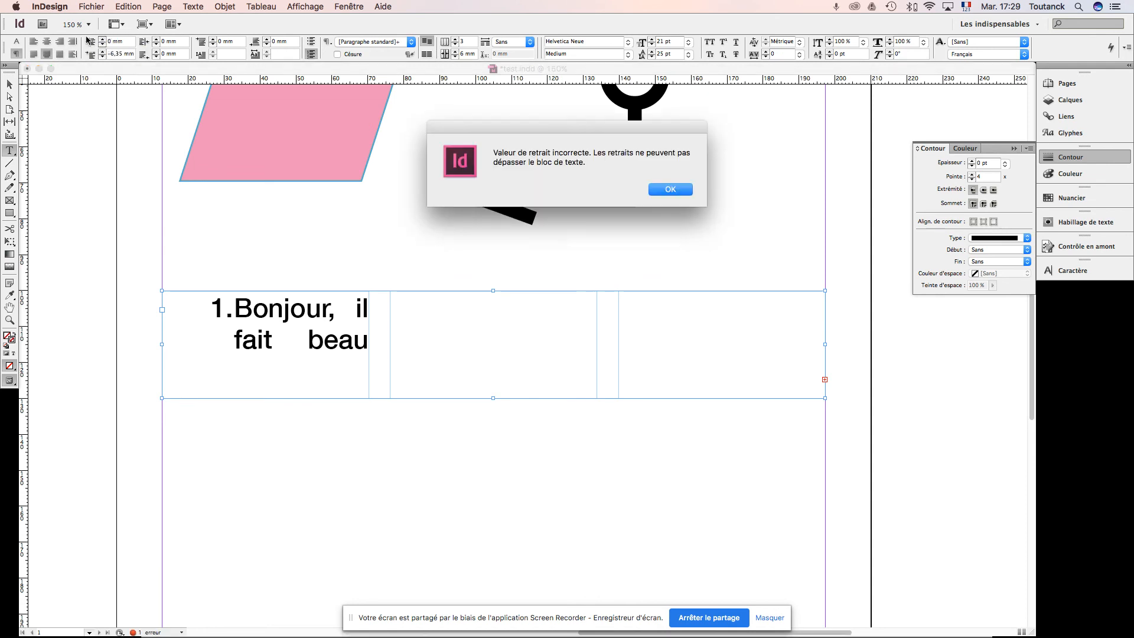
pyautogui.click(666, 189)
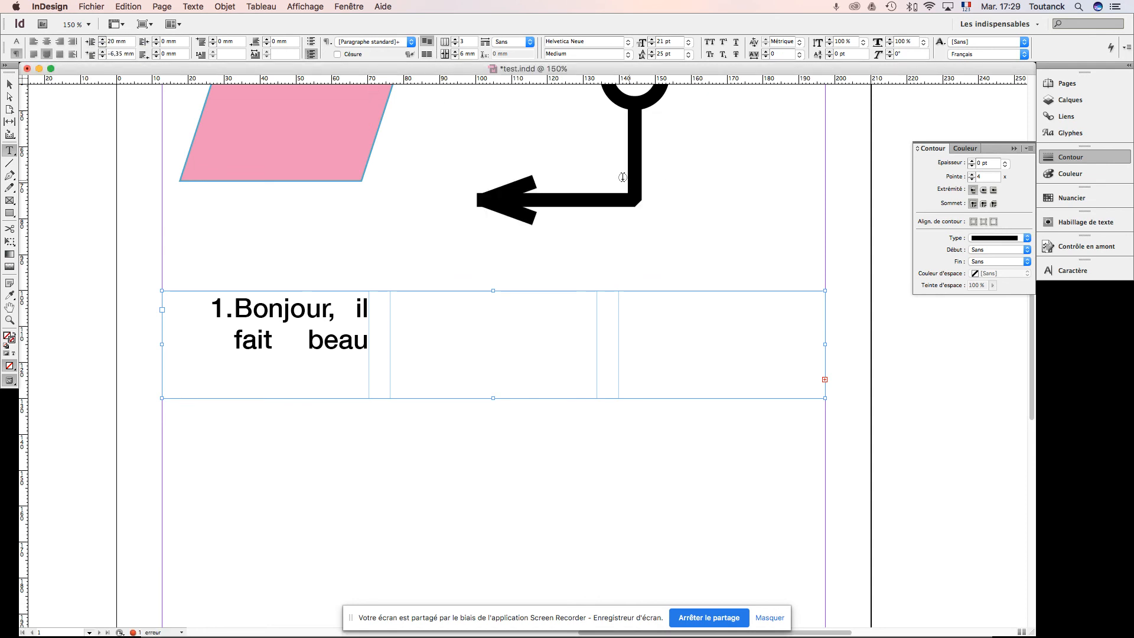
# Step: Set the left indent of the list paragraphs to 17 mm
pyautogui.moveTo(126, 42); pyautogui.dragTo(88, 39)
pyautogui.write('17')
pyautogui.press('Return')
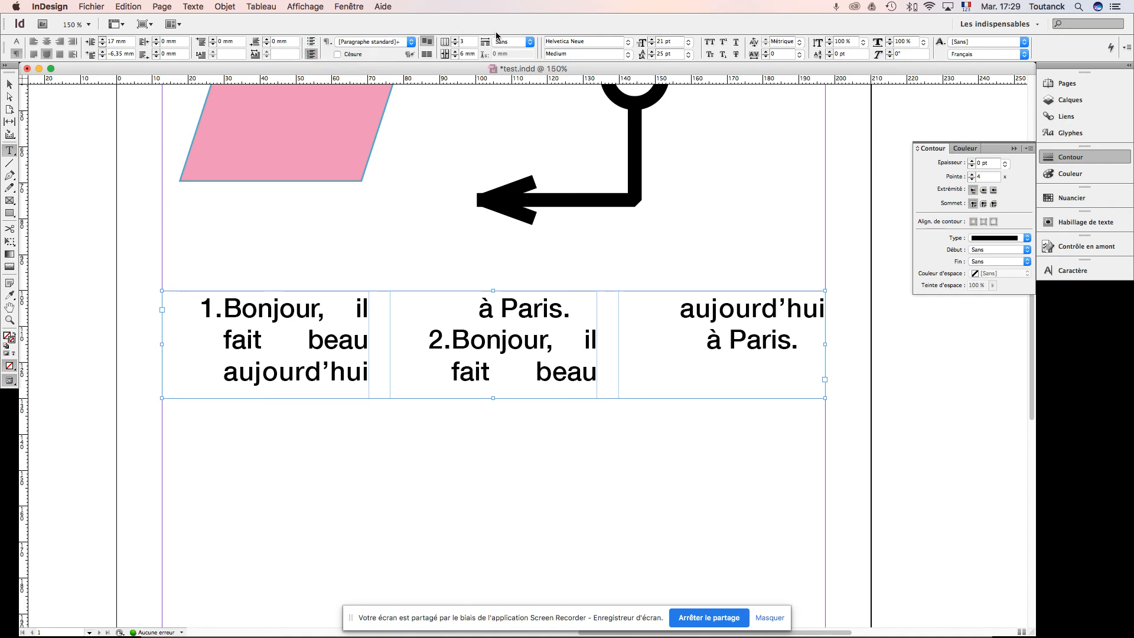
# Step: Reduce the list's text frame to 2 columns and deselect it
pyautogui.click(456, 45)
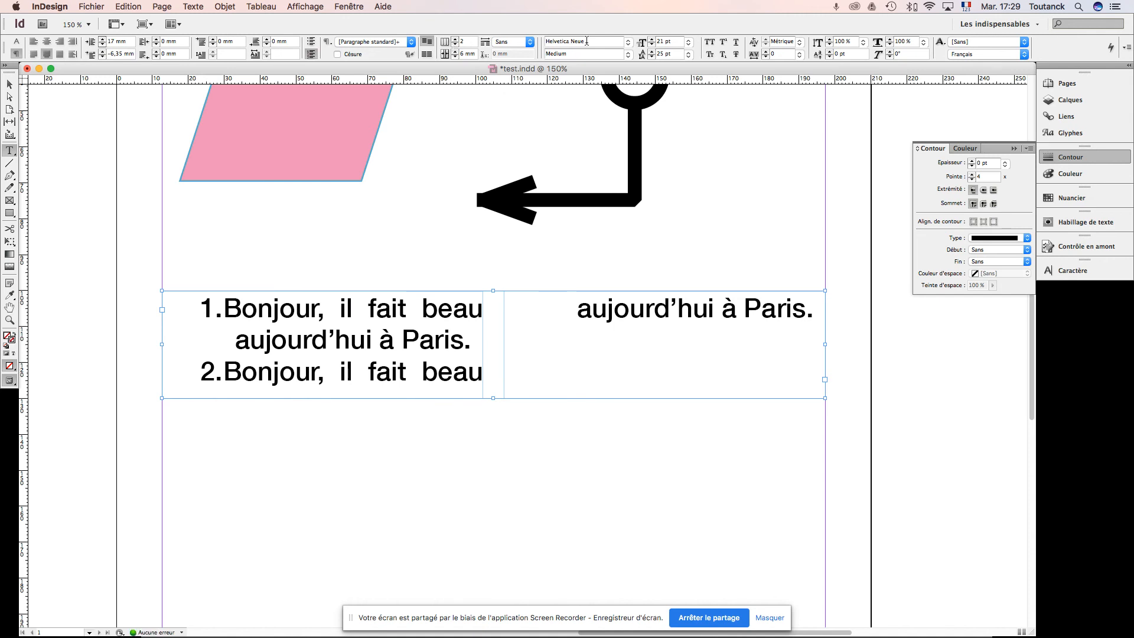
pyautogui.click(10, 85)
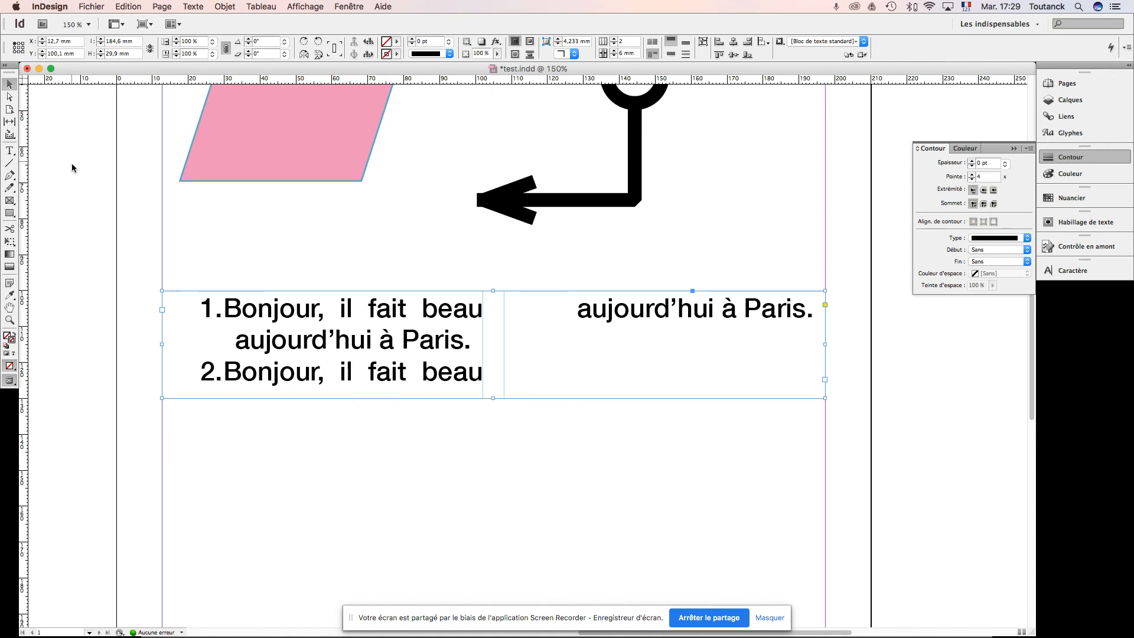
pyautogui.click(65, 206)
pyautogui.press('super+Tab')
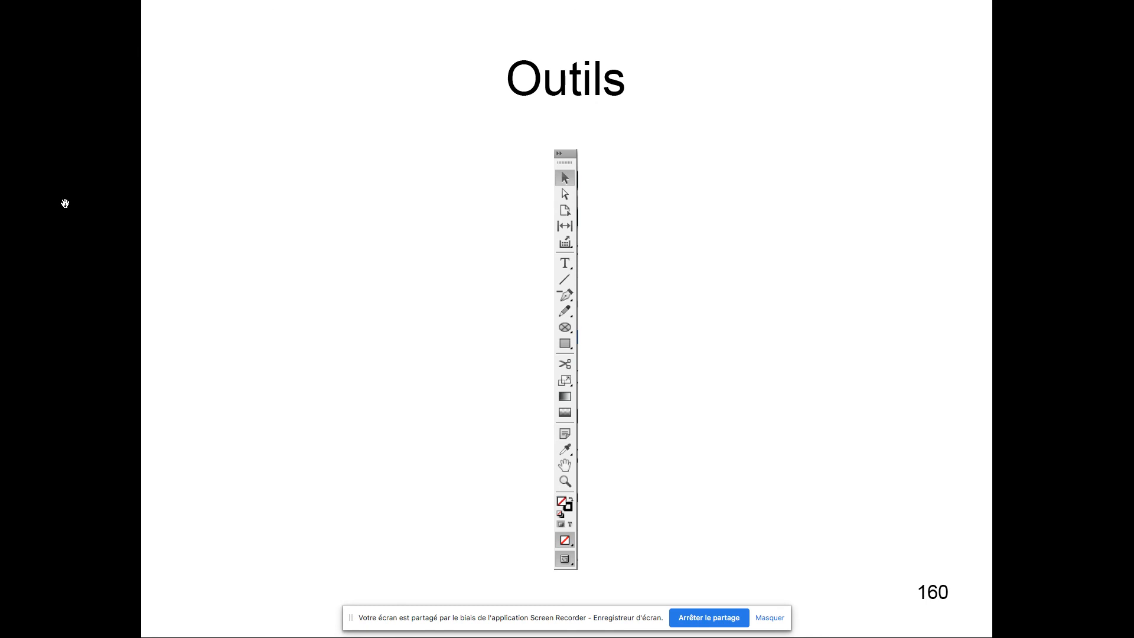
pyautogui.press('super+Tab')
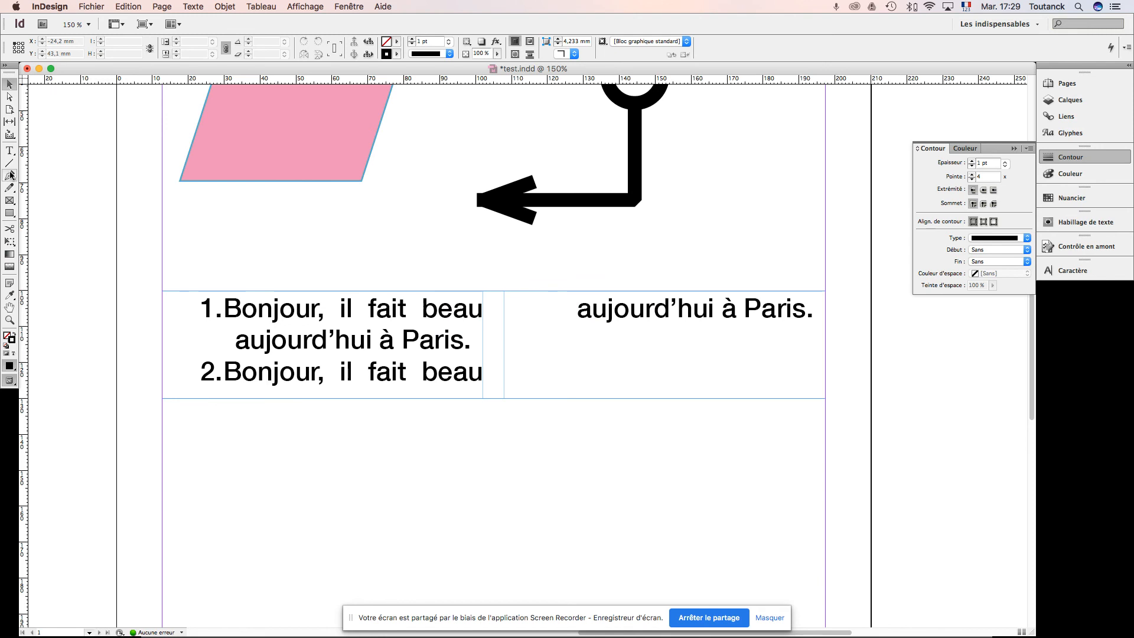
# Step: Draw a horizontal line about 62.4 mm long below the two-column text frame and dismiss the calendar notifications
pyautogui.click(9, 163)
pyautogui.moveTo(245, 449); pyautogui.dragTo(470, 451)
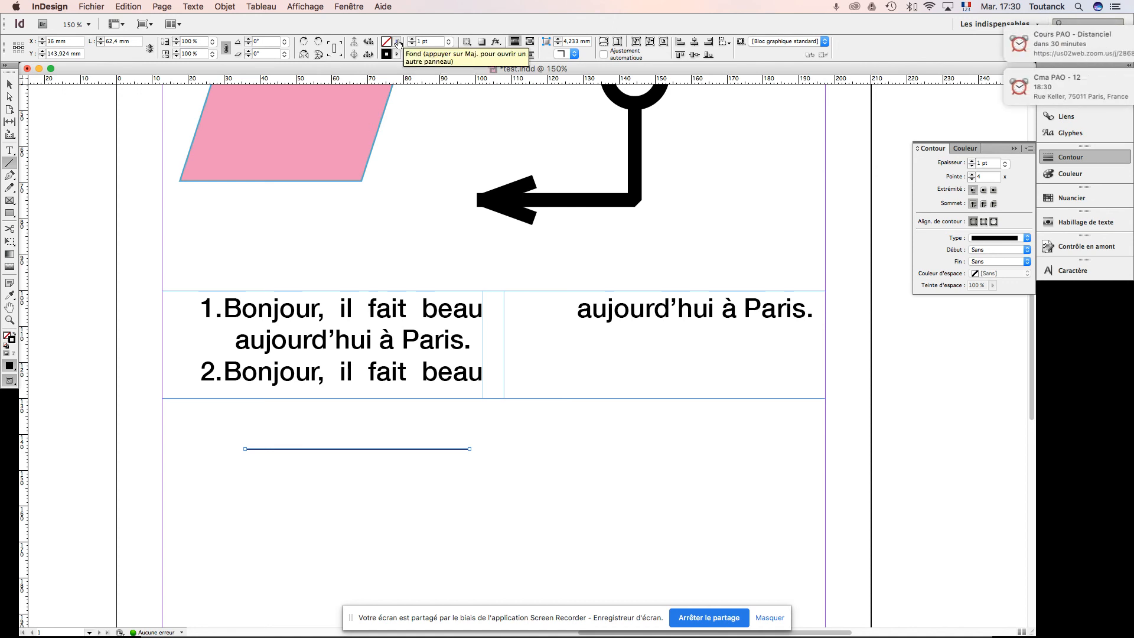
pyautogui.scroll(-3, 819, 80)
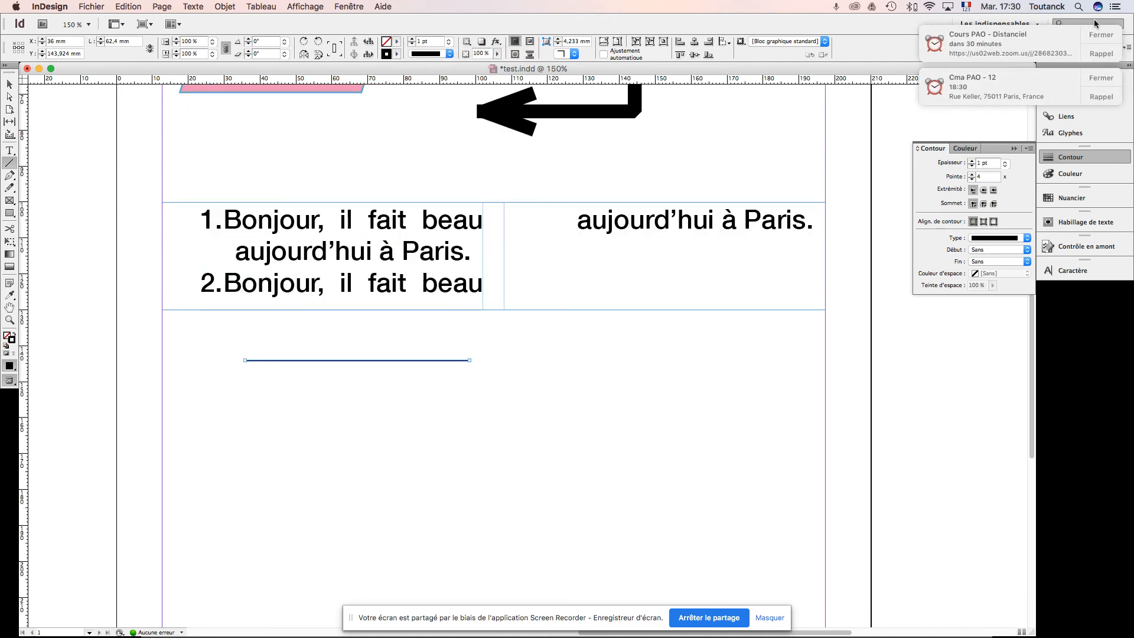
pyautogui.click(1103, 35)
pyautogui.click(1102, 35)
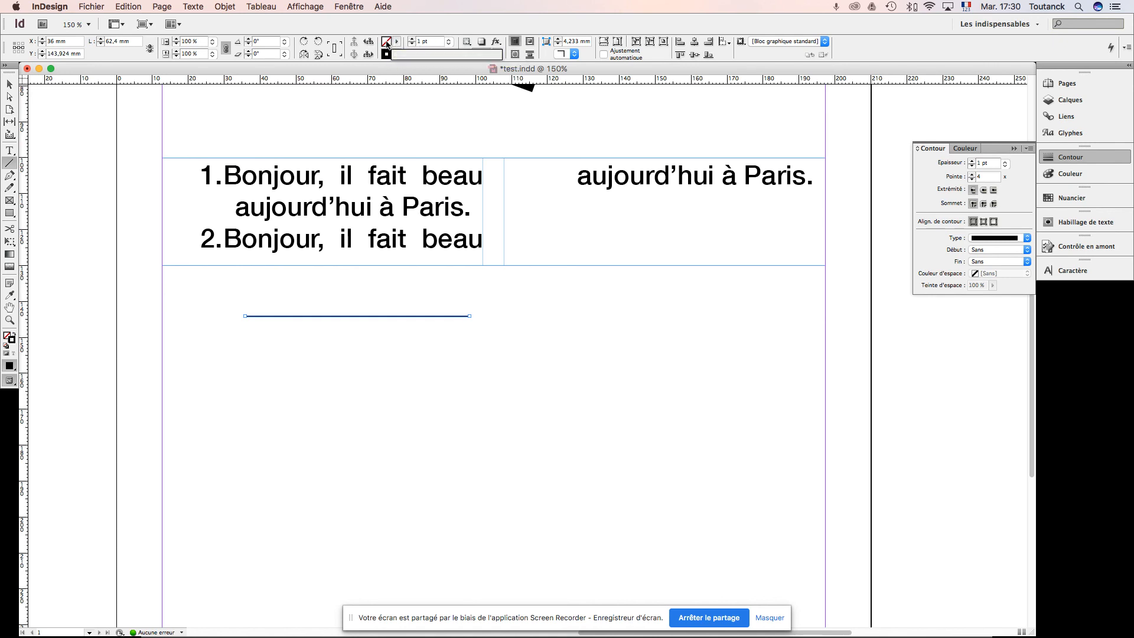
# Step: Give the horizontal line the C=64 M=0 J=39 N=0 stroke swatch and a stroke weight of 8 pt
pyautogui.click(397, 54)
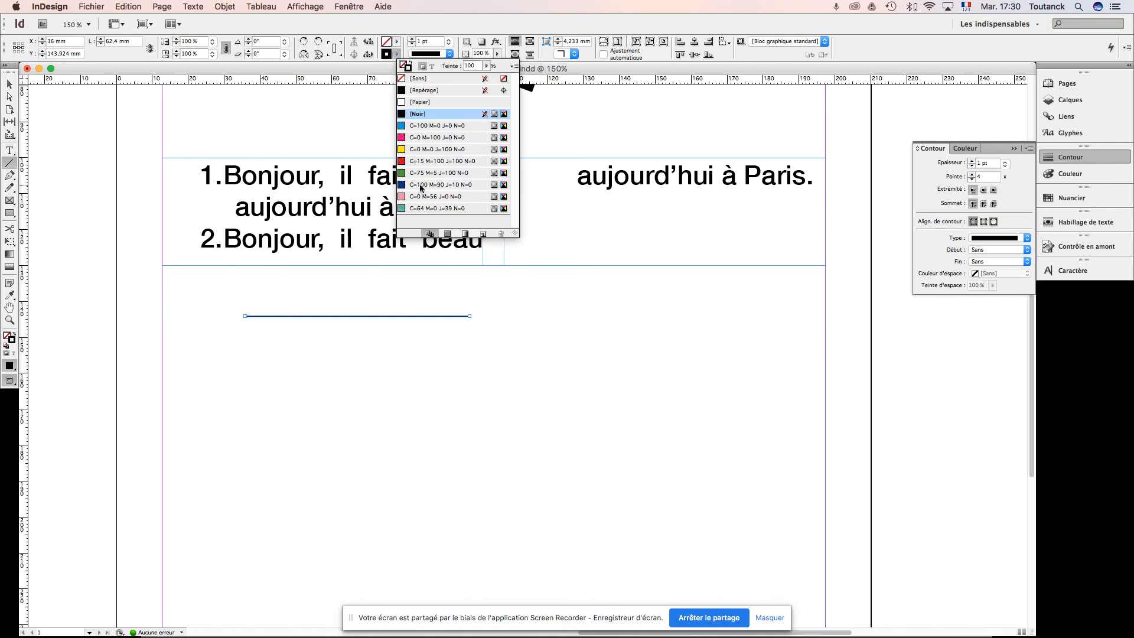
pyautogui.click(415, 209)
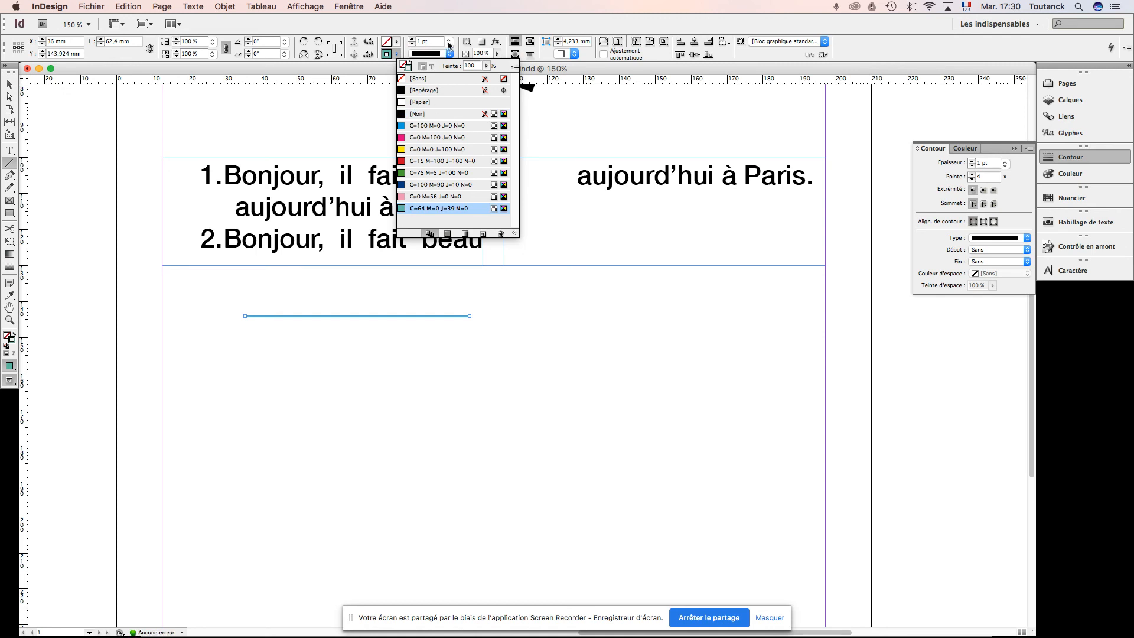
pyautogui.click(412, 39)
pyautogui.click(412, 39)
pyautogui.click(413, 39)
pyautogui.click(413, 39)
pyautogui.click(412, 39)
pyautogui.click(413, 39)
pyautogui.click(412, 39)
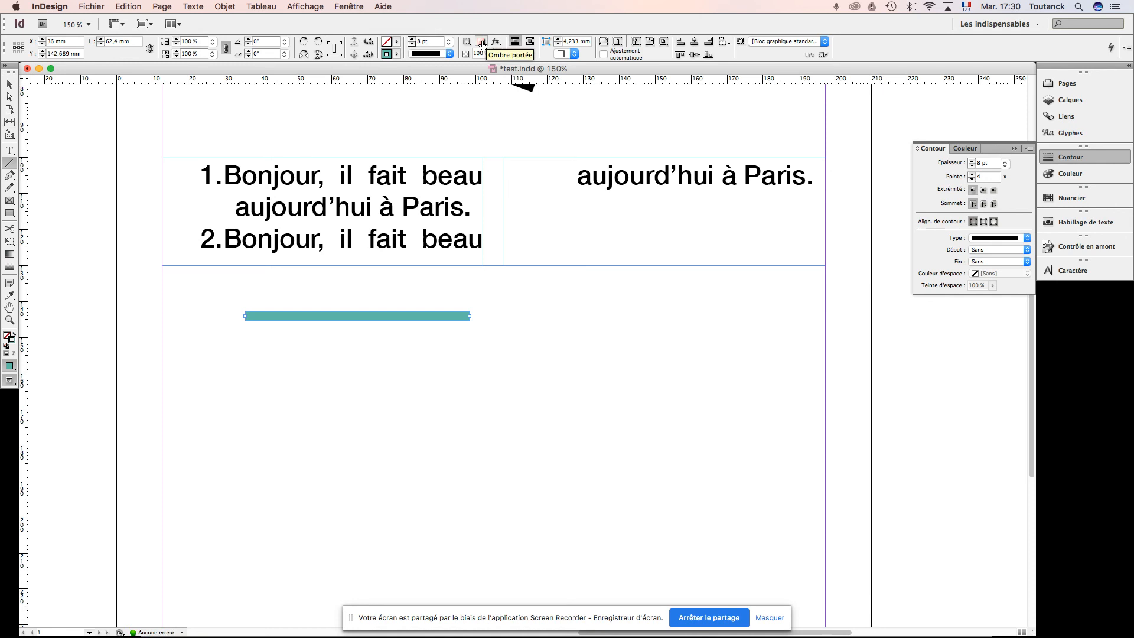
# Step: Add a drop shadow to the line and set the object's opacity to 50 % in the transparency effects
pyautogui.click(483, 42)
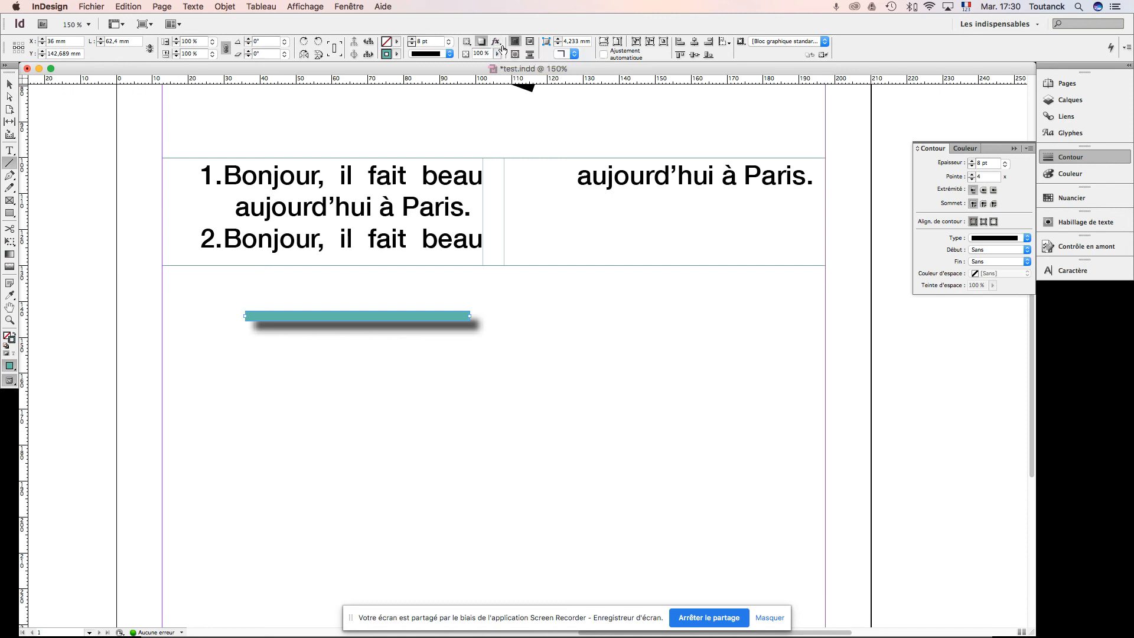
pyautogui.click(496, 43)
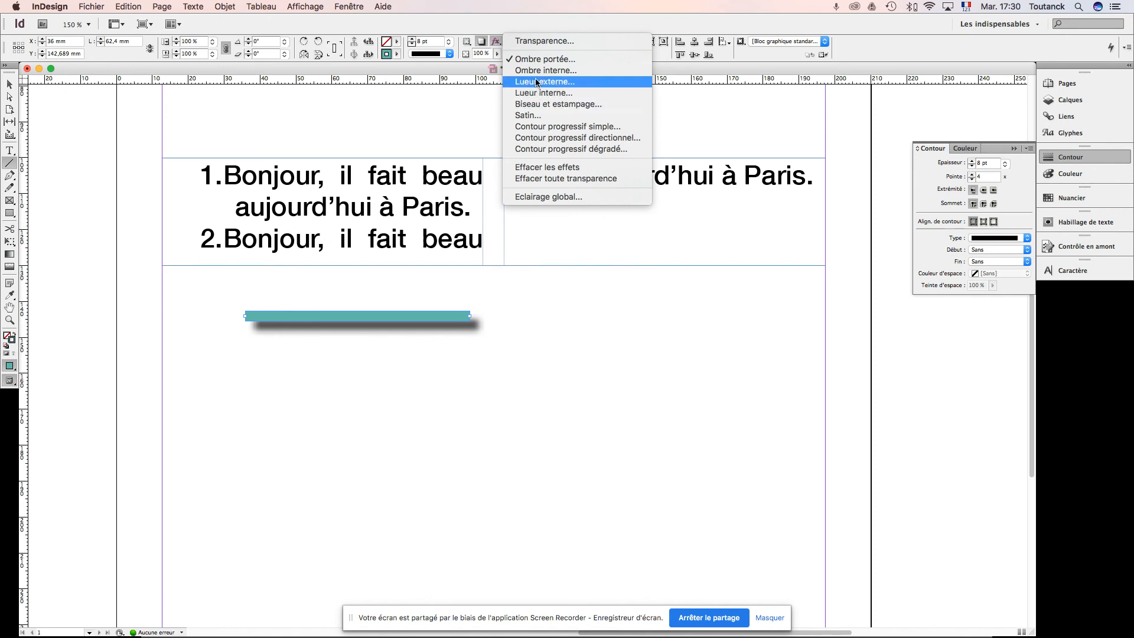
pyautogui.click(541, 41)
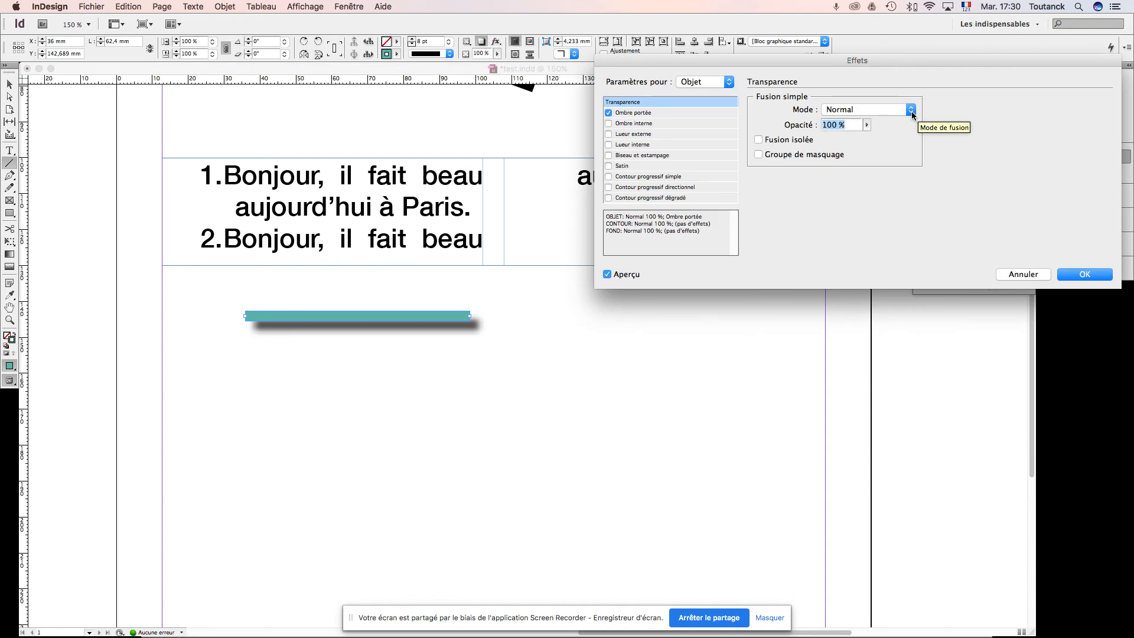
pyautogui.click(866, 125)
pyautogui.moveTo(866, 136); pyautogui.dragTo(836, 139)
pyautogui.write('50')
pyautogui.press('Tab')
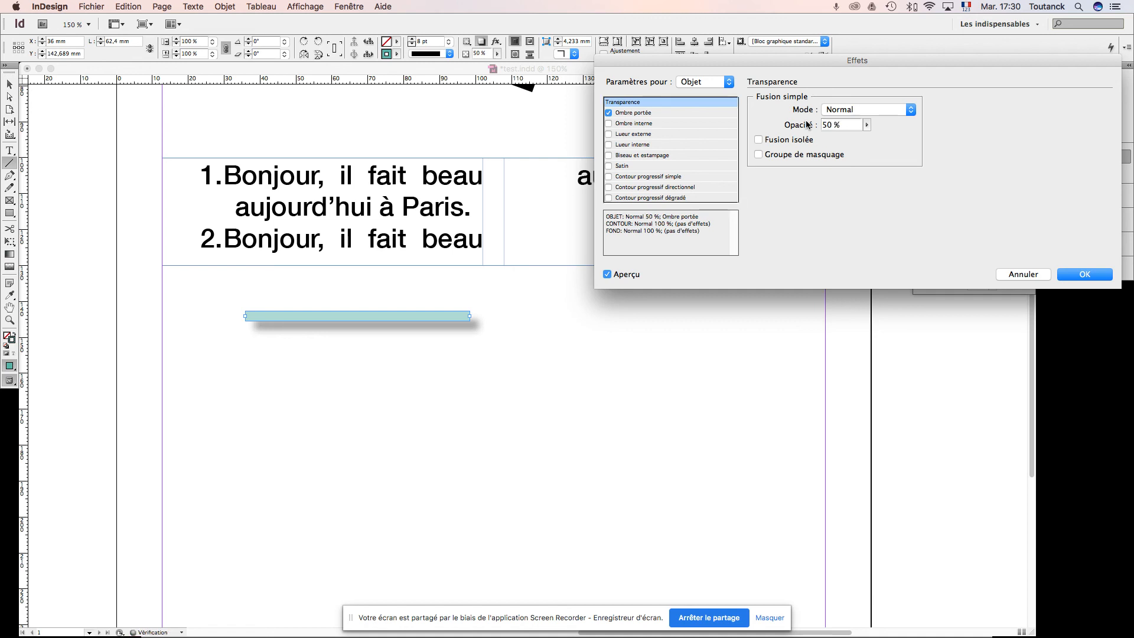
# Step: Try the Produit blending mode on the line and return it to Normal
pyautogui.click(854, 111)
pyautogui.click(852, 128)
pyautogui.click(872, 110)
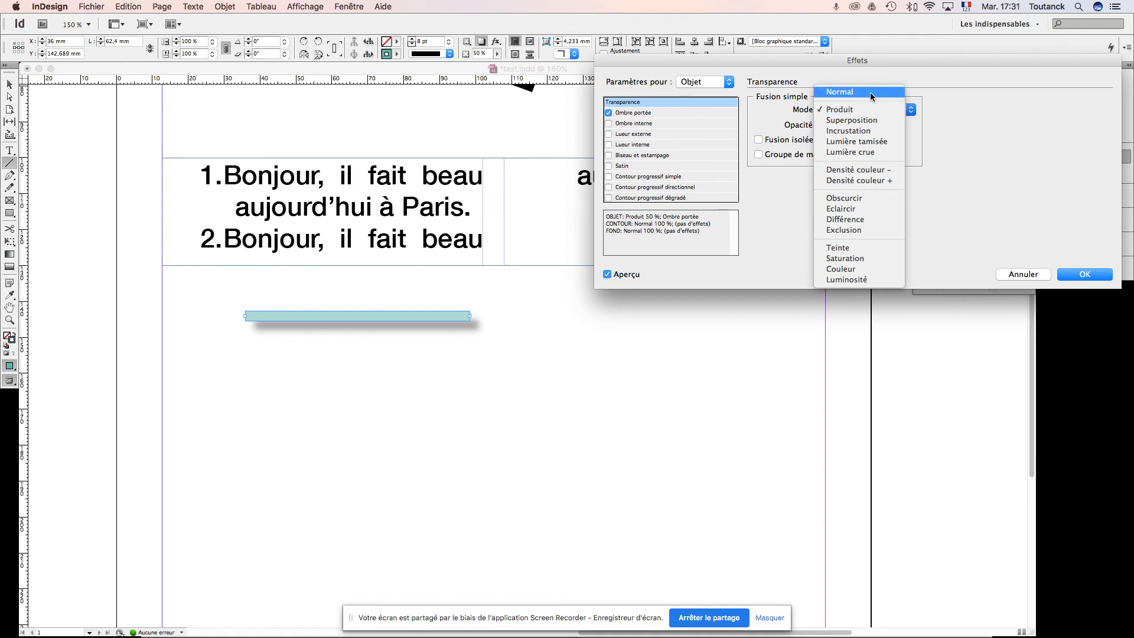
pyautogui.click(870, 92)
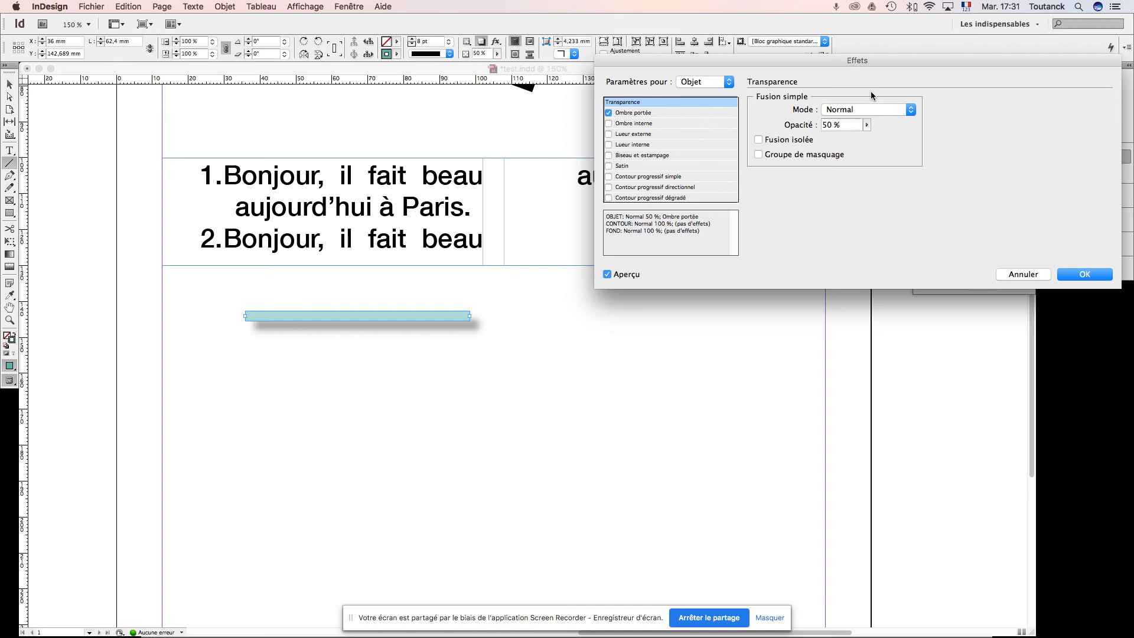
# Step: Add inner shadow, outer glow, inner glow, bevel and emboss, satin and basic feather effects to the line
pyautogui.click(609, 123)
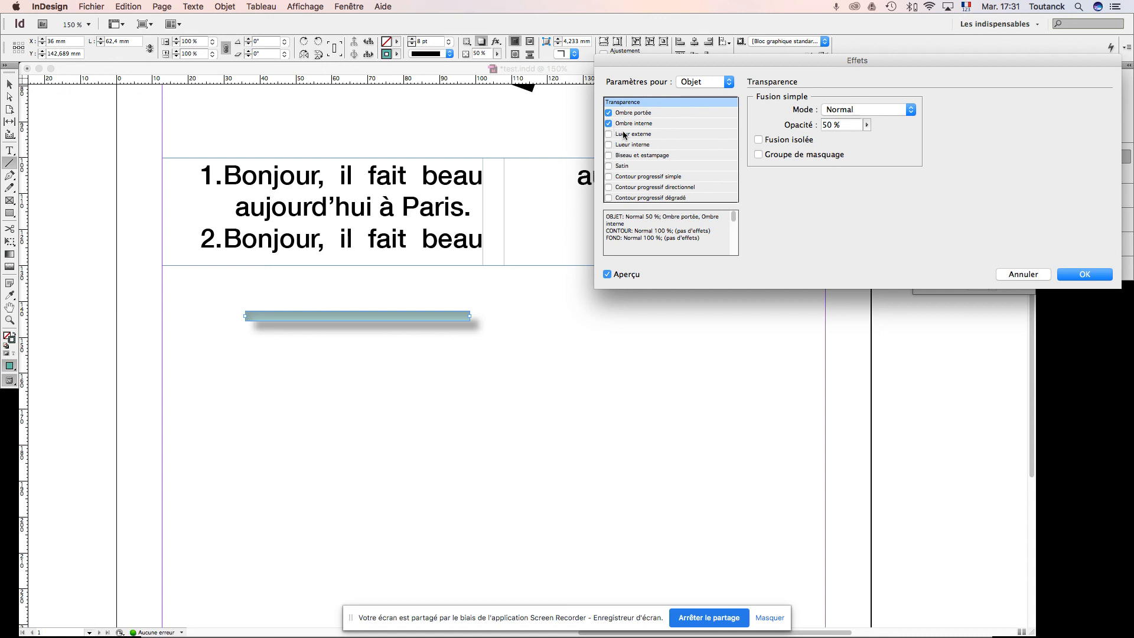
pyautogui.click(624, 135)
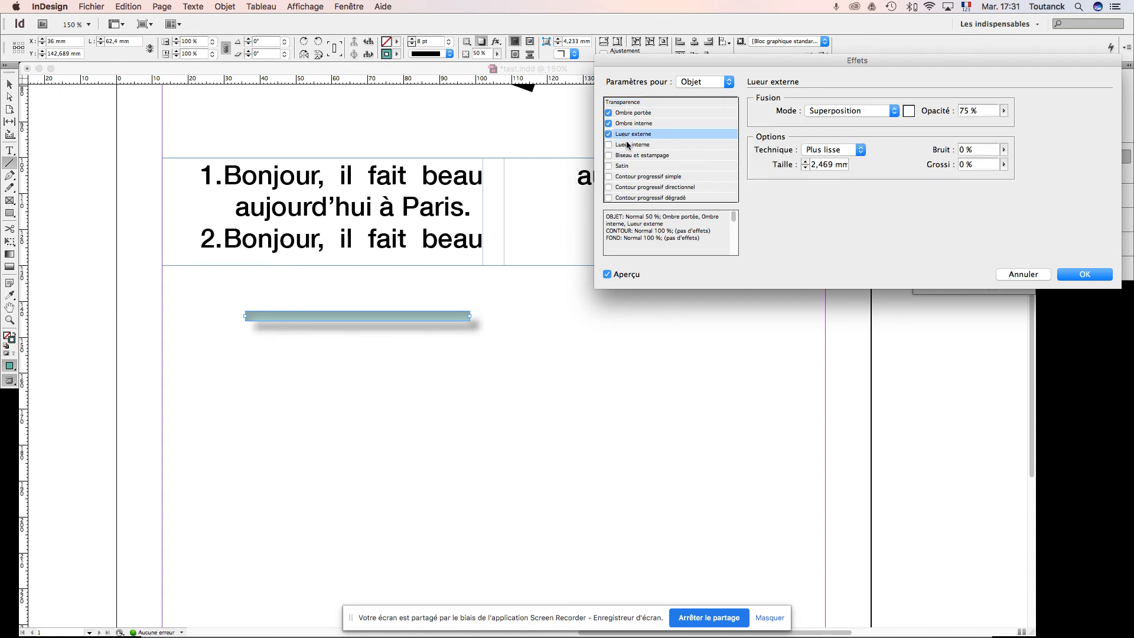
pyautogui.click(626, 146)
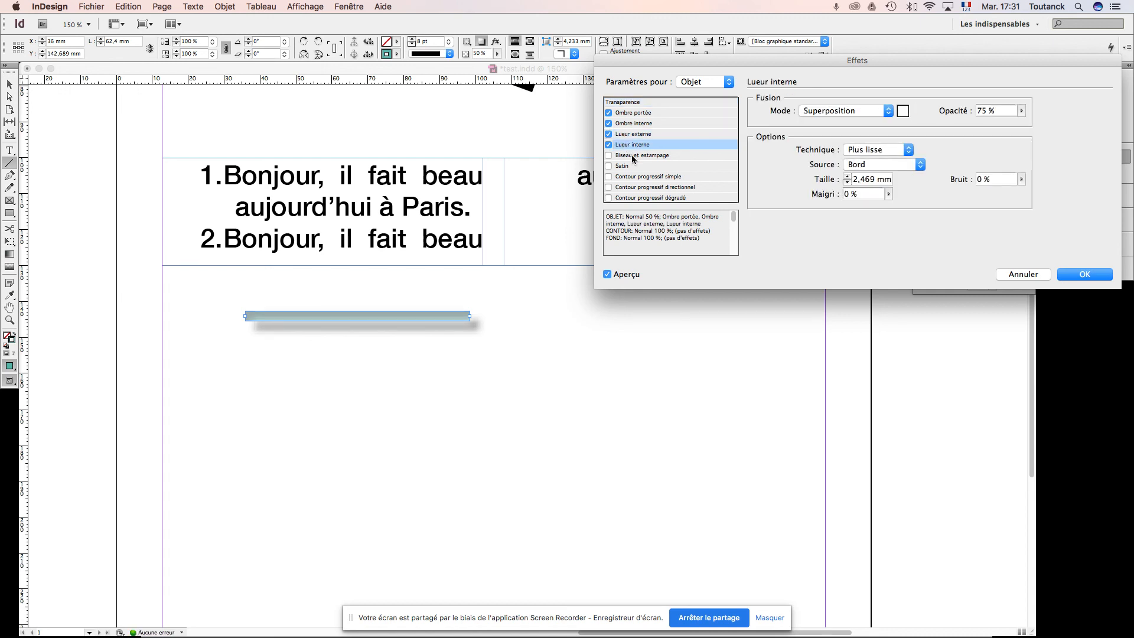
pyautogui.click(632, 157)
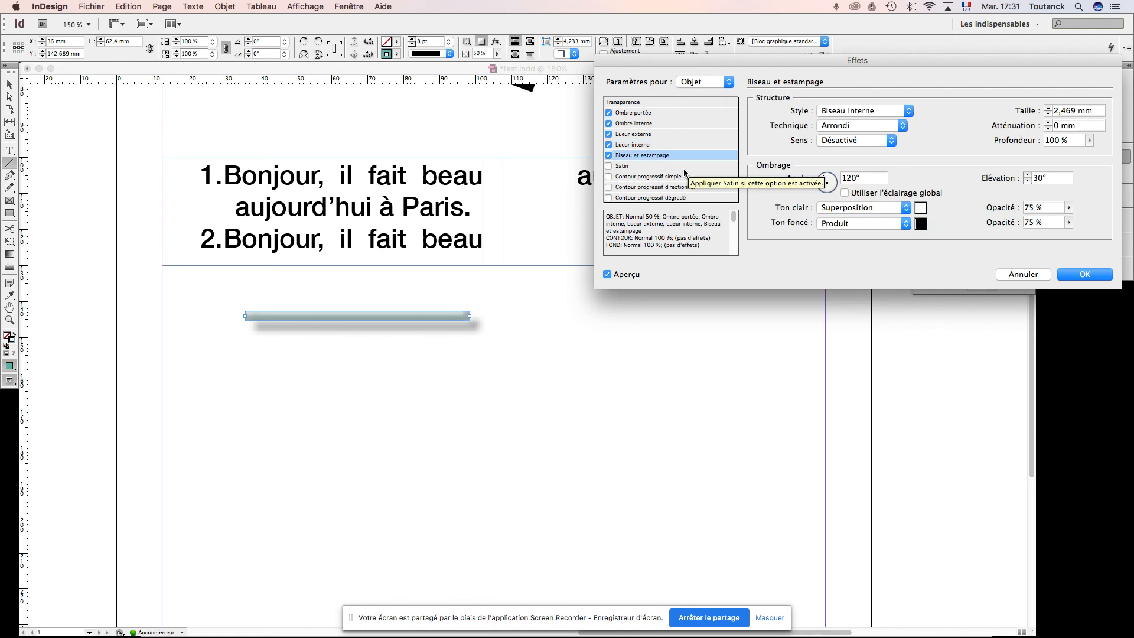
pyautogui.click(624, 167)
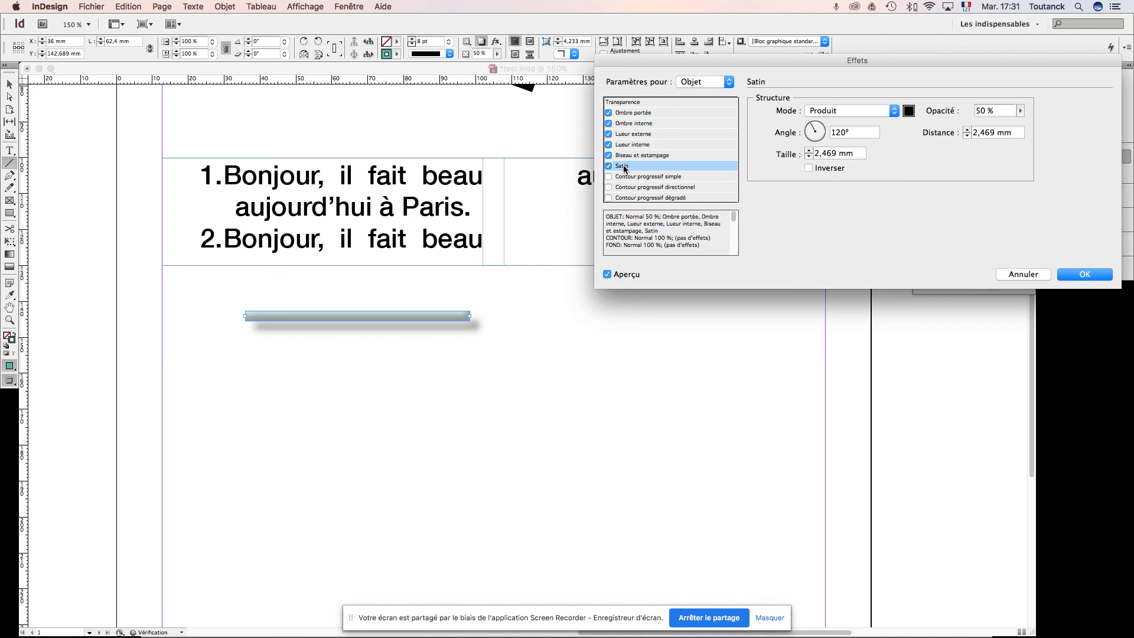
pyautogui.click(640, 179)
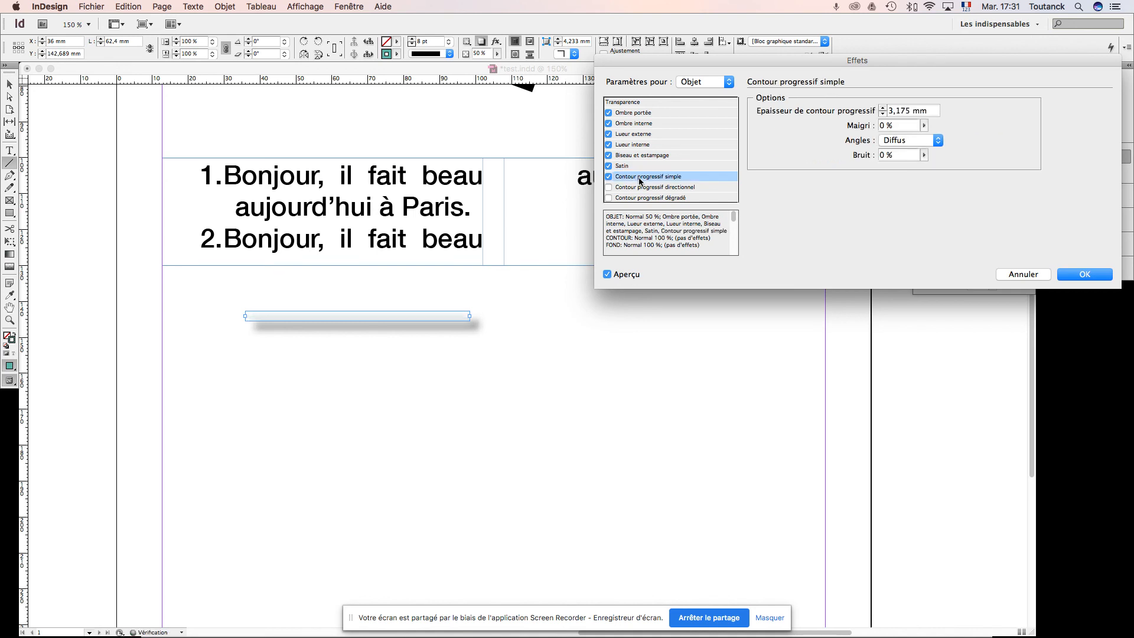
# Step: Remove the basic feather, satin and both glows from the line, keep bevel and emboss enabled, and apply the effects
pyautogui.click(608, 177)
pyautogui.click(608, 166)
pyautogui.click(608, 155)
pyautogui.click(608, 145)
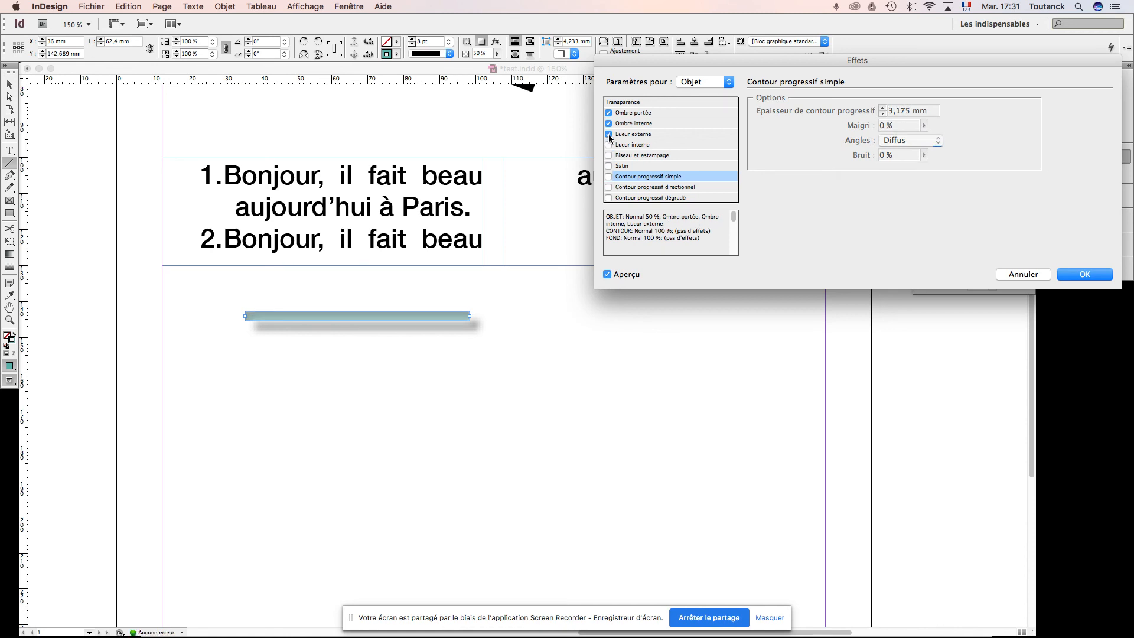
pyautogui.click(609, 134)
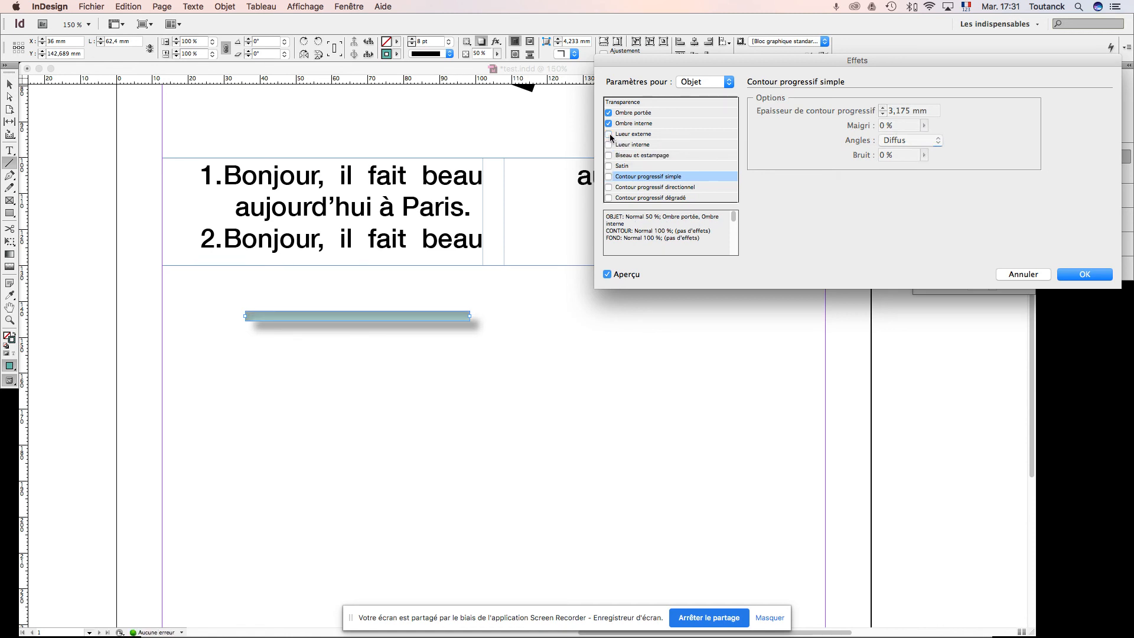
pyautogui.click(609, 155)
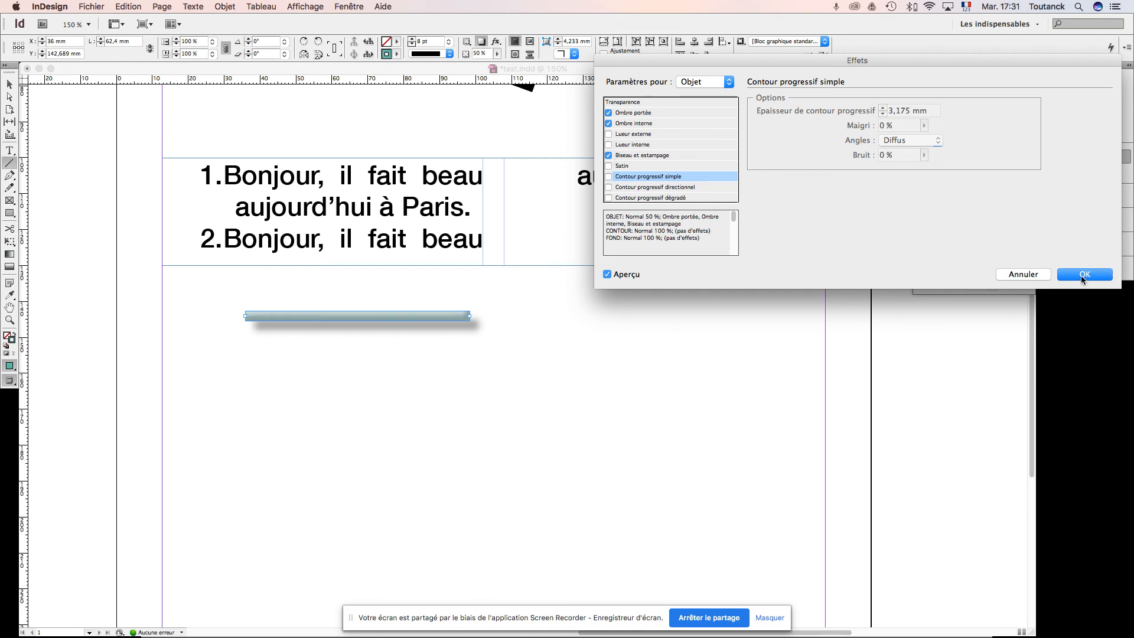
pyautogui.click(1083, 275)
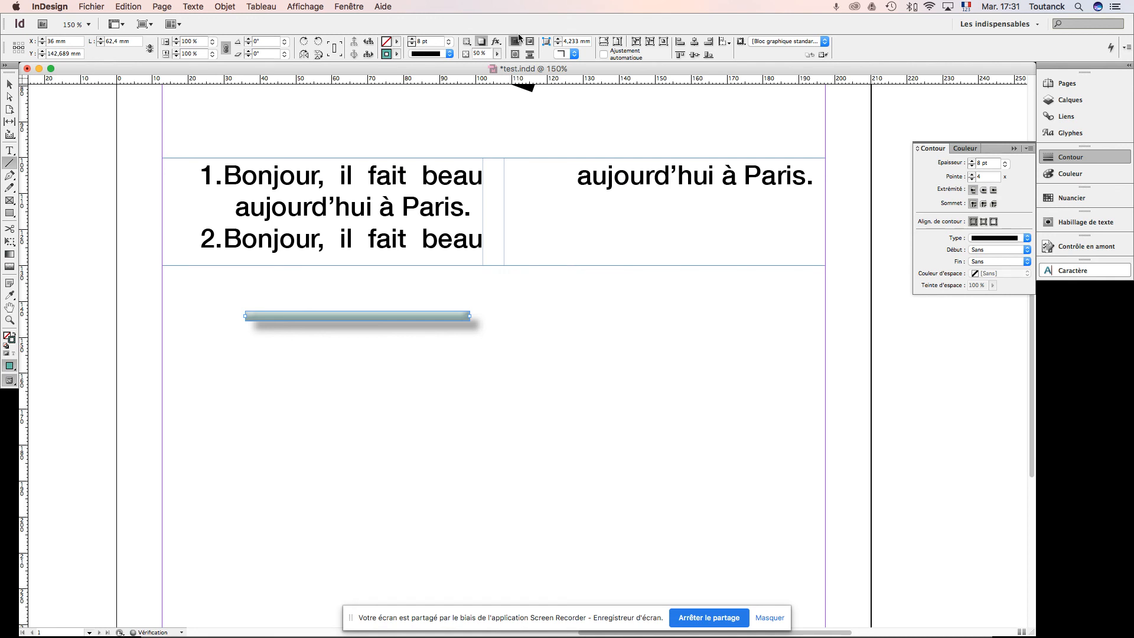
# Step: Try the Biseau corner shape on the line and return it to Sans
pyautogui.click(573, 54)
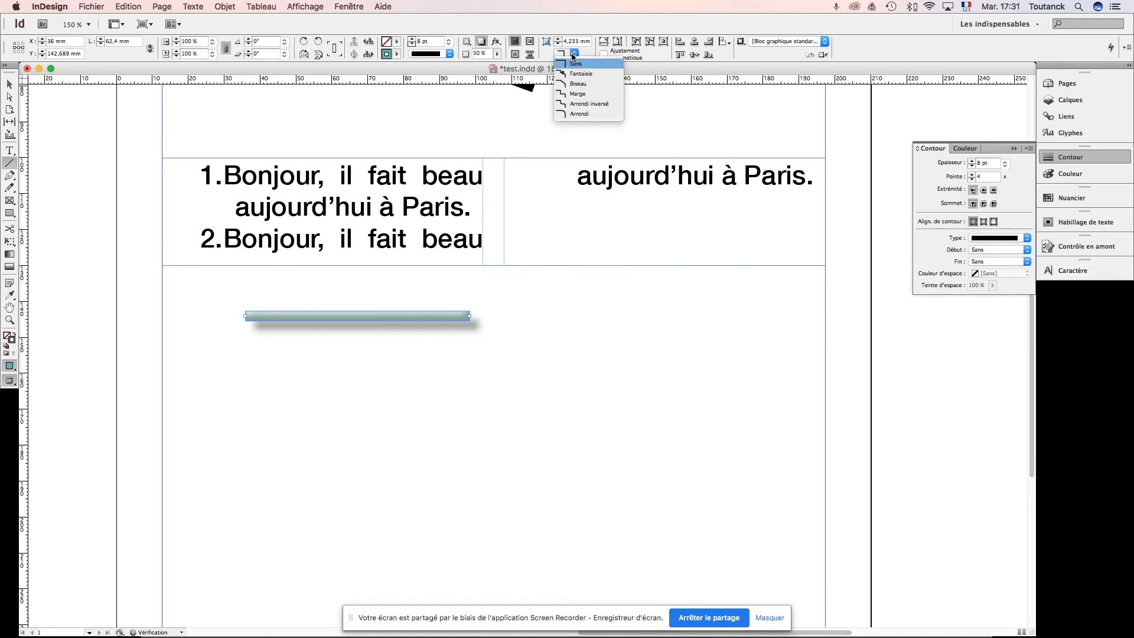
pyautogui.click(540, 52)
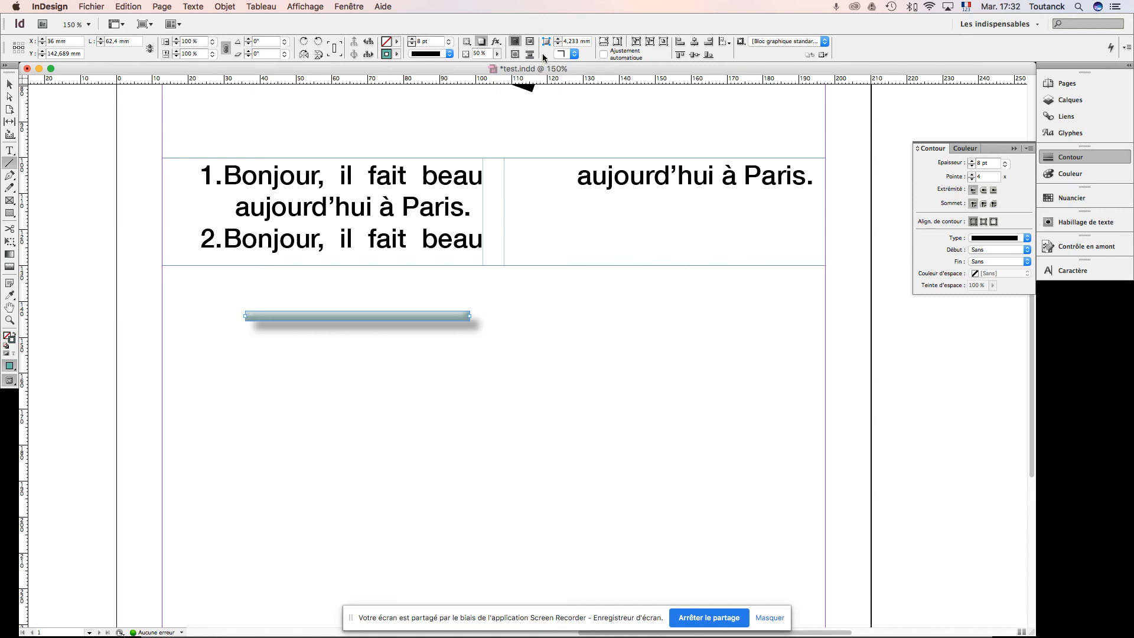
pyautogui.click(574, 54)
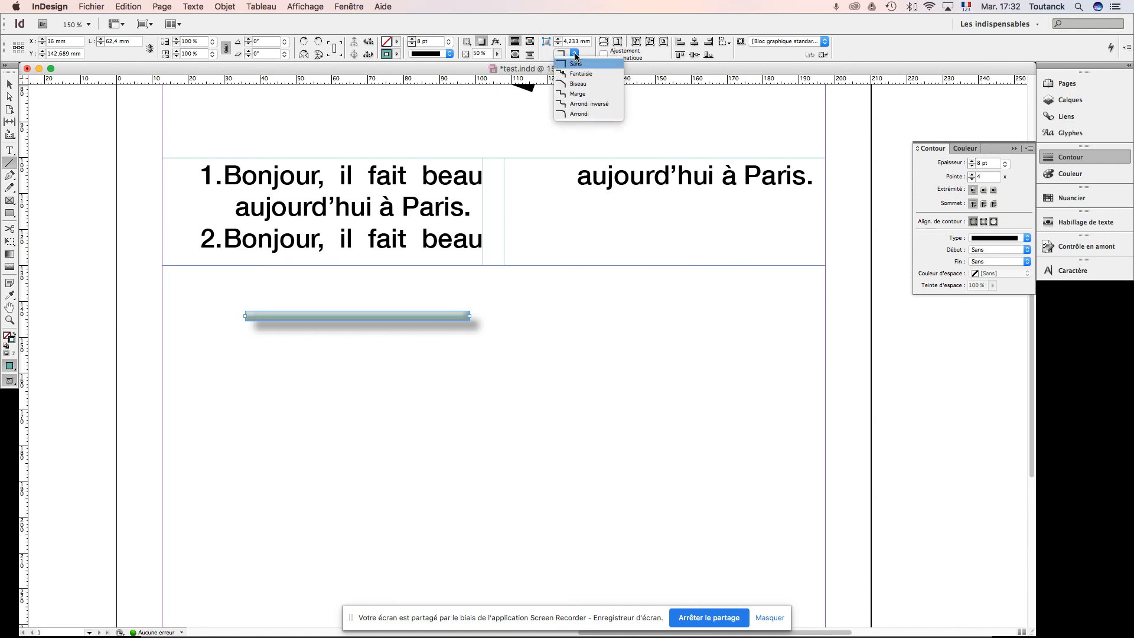
pyautogui.click(579, 84)
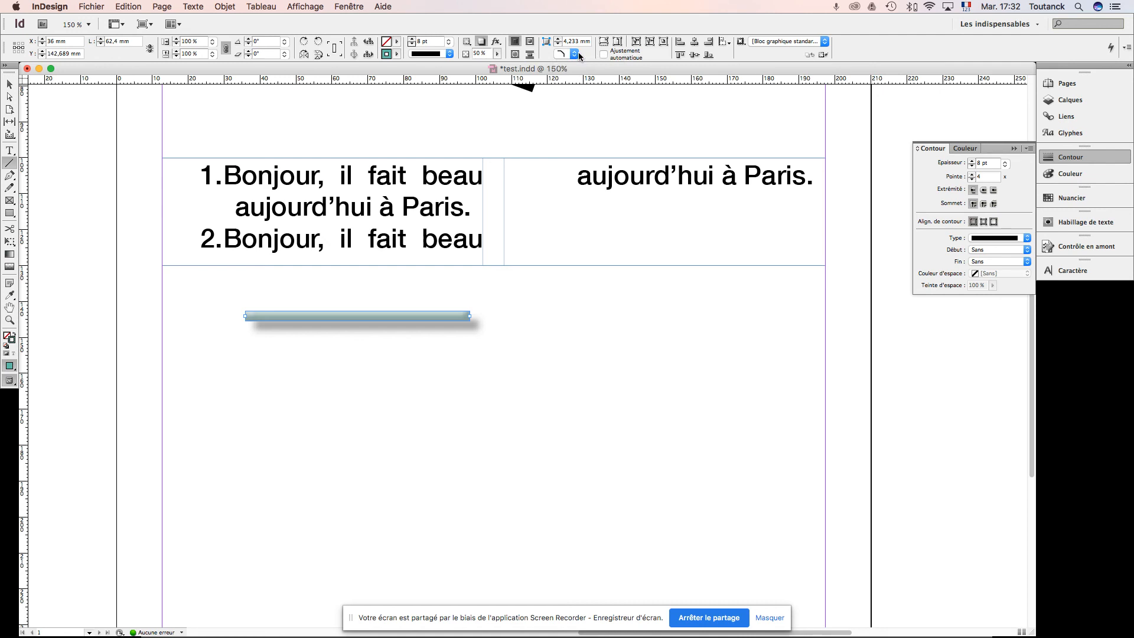
pyautogui.click(575, 54)
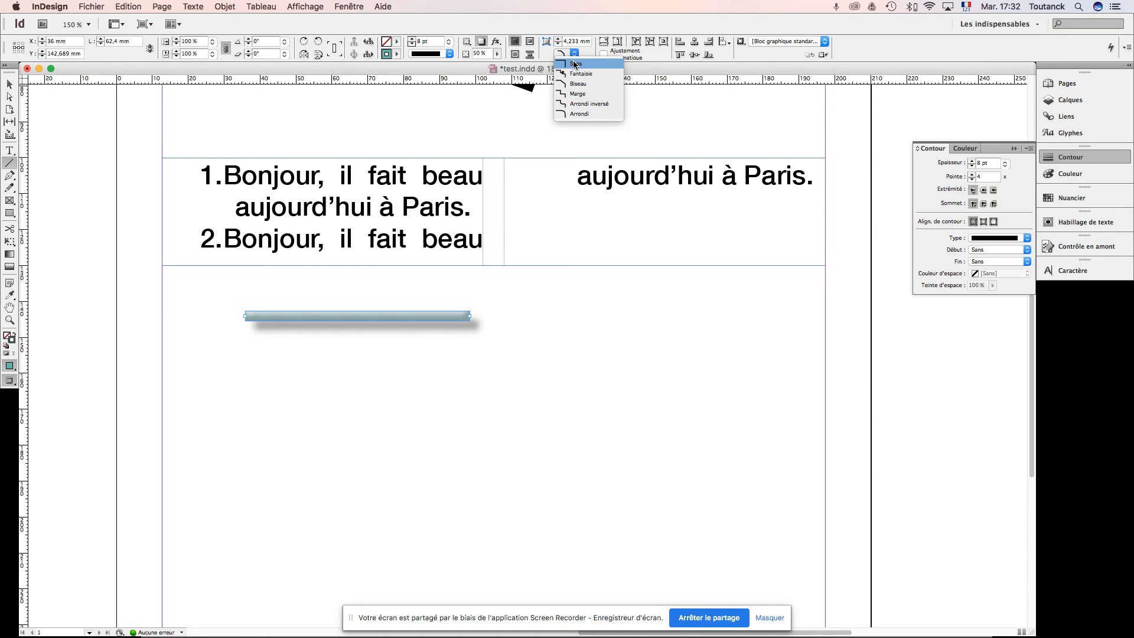
pyautogui.click(574, 64)
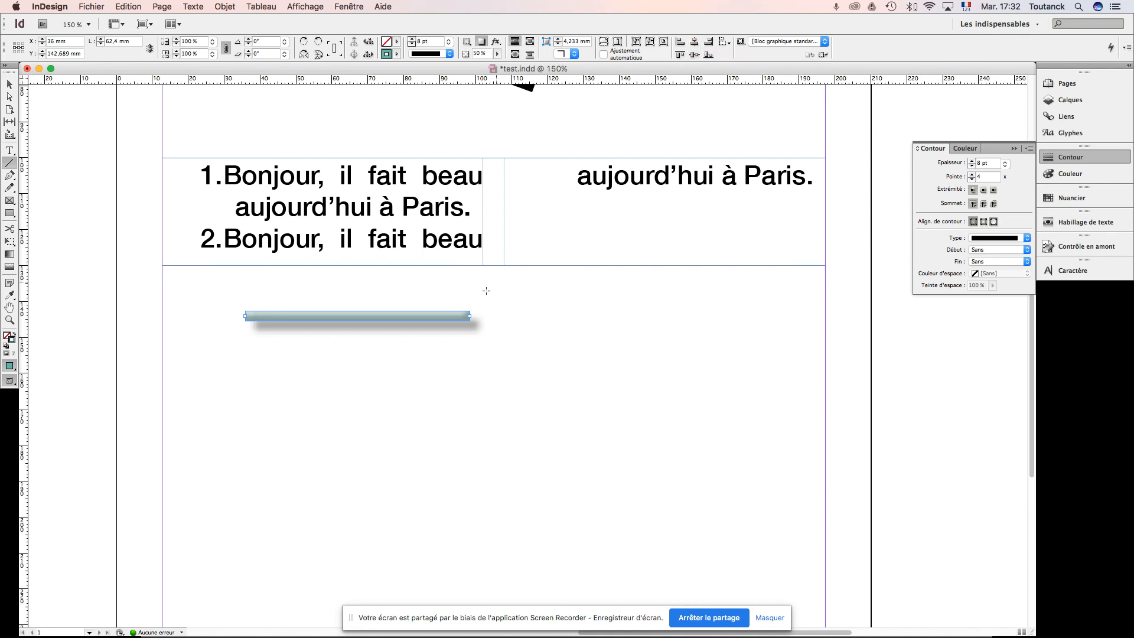
# Step: Draw a closed trapezoid about 27.7 × 16.8 mm with the Pen tool below the text frame's second column
pyautogui.click(10, 86)
pyautogui.click(10, 176)
pyautogui.click(652, 302)
pyautogui.click(617, 359)
pyautogui.click(715, 357)
pyautogui.click(702, 302)
pyautogui.click(652, 302)
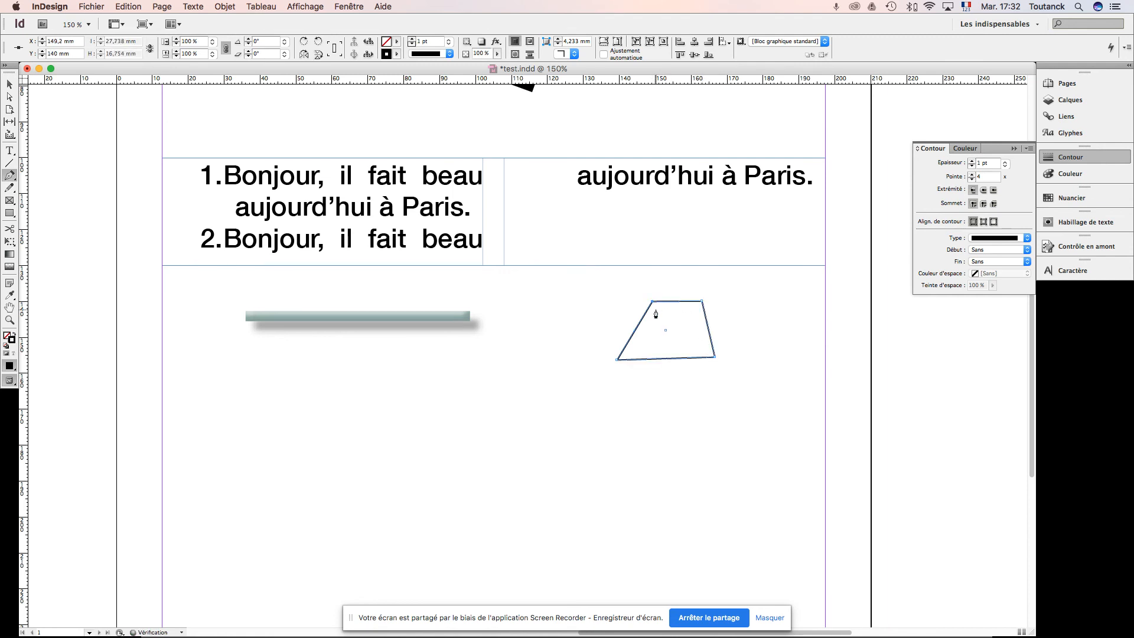
# Step: Select the trapezoid and swap its fill and stroke so it has a black fill and no stroke
pyautogui.click(9, 84)
pyautogui.click(746, 353)
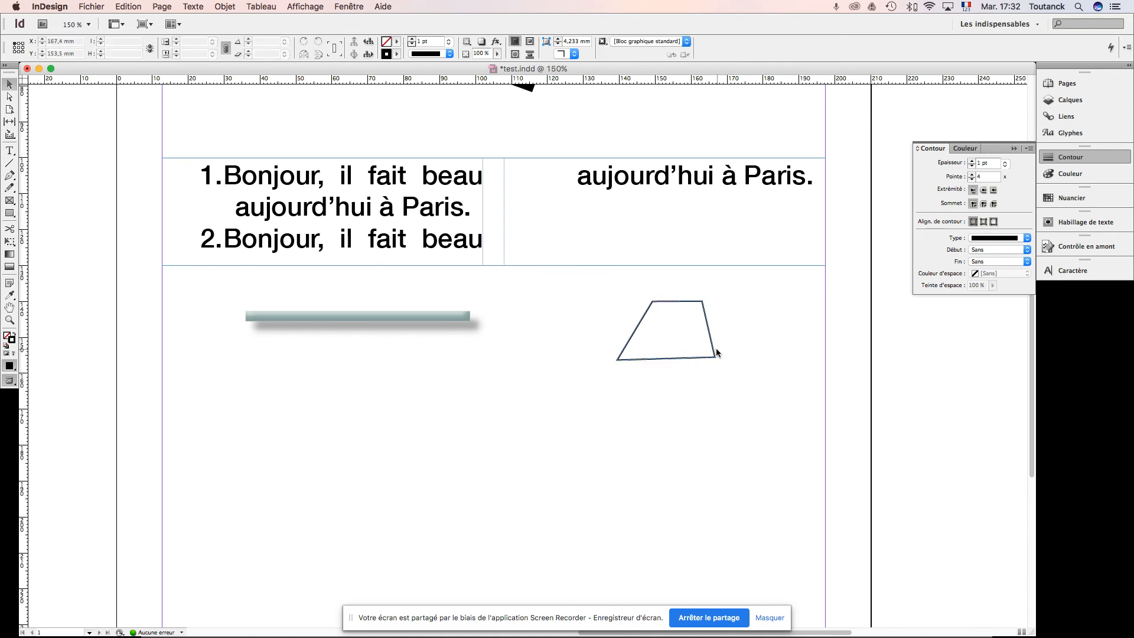
pyautogui.click(714, 353)
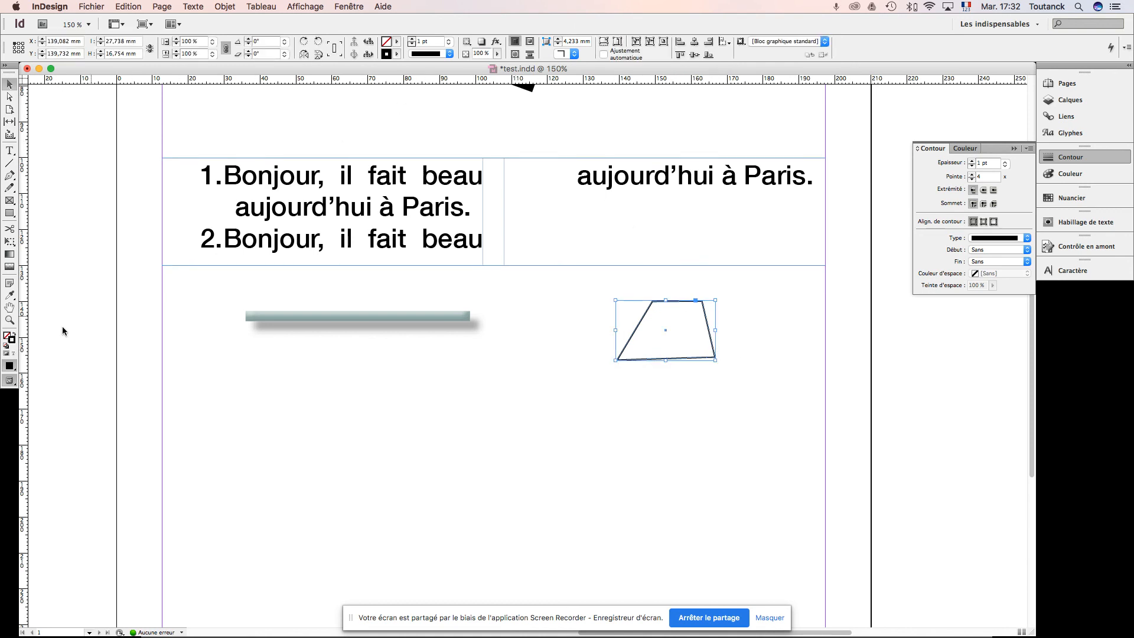
pyautogui.click(16, 333)
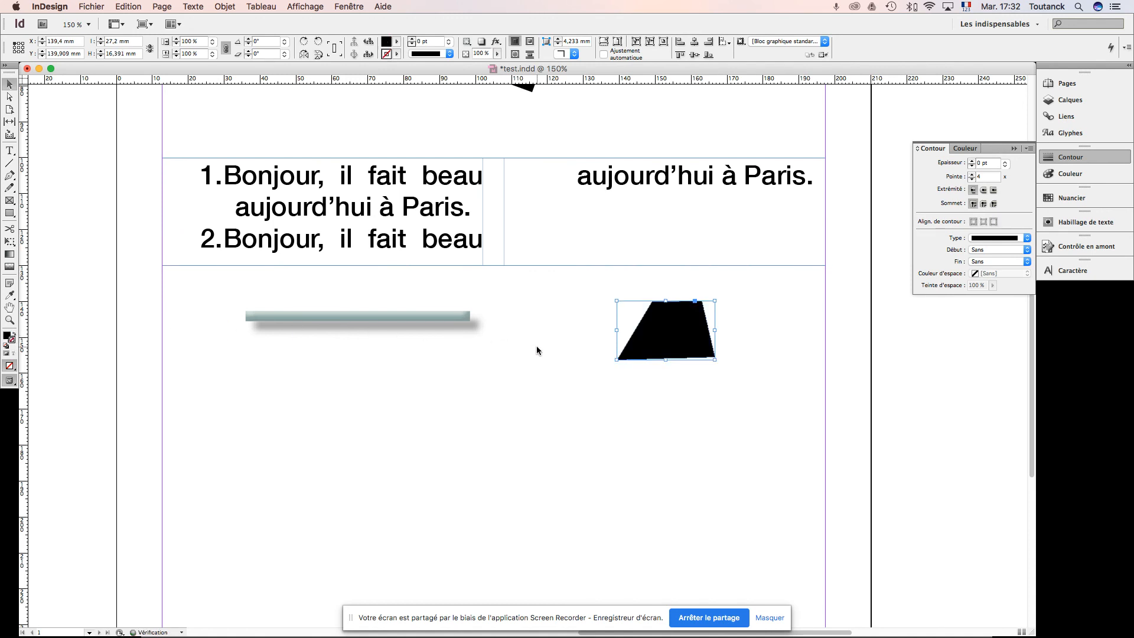
# Step: Enlarge the black trapezoid to about 46.4 × 28 mm and place it over the start of the text frame's first column
pyautogui.moveTo(701, 345); pyautogui.dragTo(291, 237)
pyautogui.scroll(-3, 293, 233)
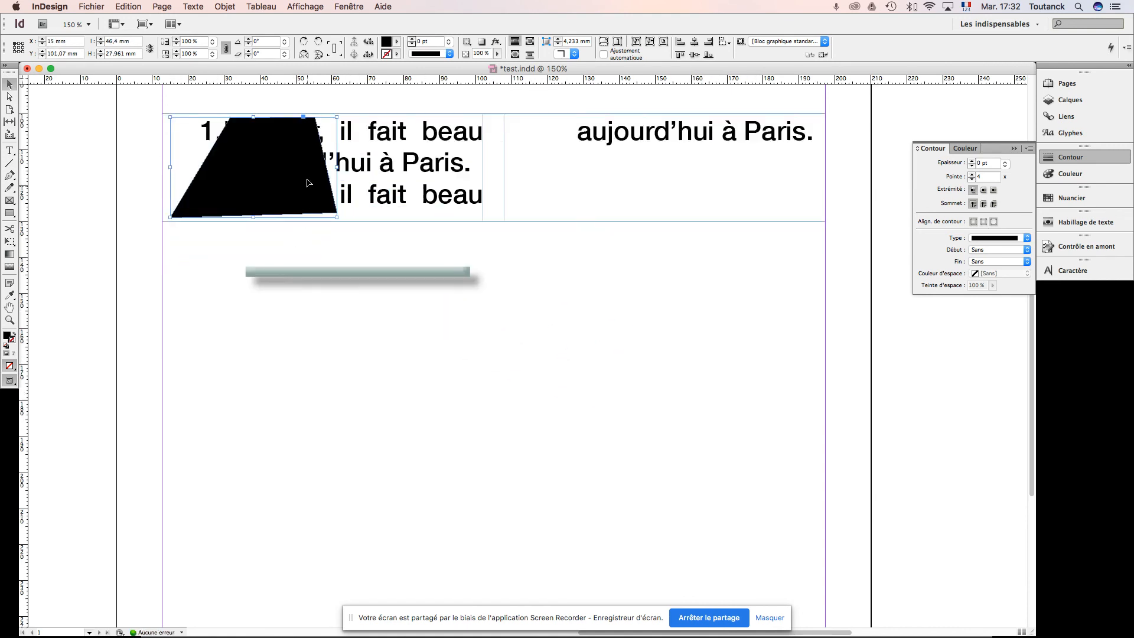
pyautogui.moveTo(271, 195)
pyautogui.mouseDown()
pyautogui.moveTo(159, 200)
pyautogui.moveTo(249, 200)
pyautogui.mouseUp()
pyautogui.scroll(-5, 250, 200)
pyautogui.scroll(6, 341, 207)
pyautogui.scroll(3, 342, 210)
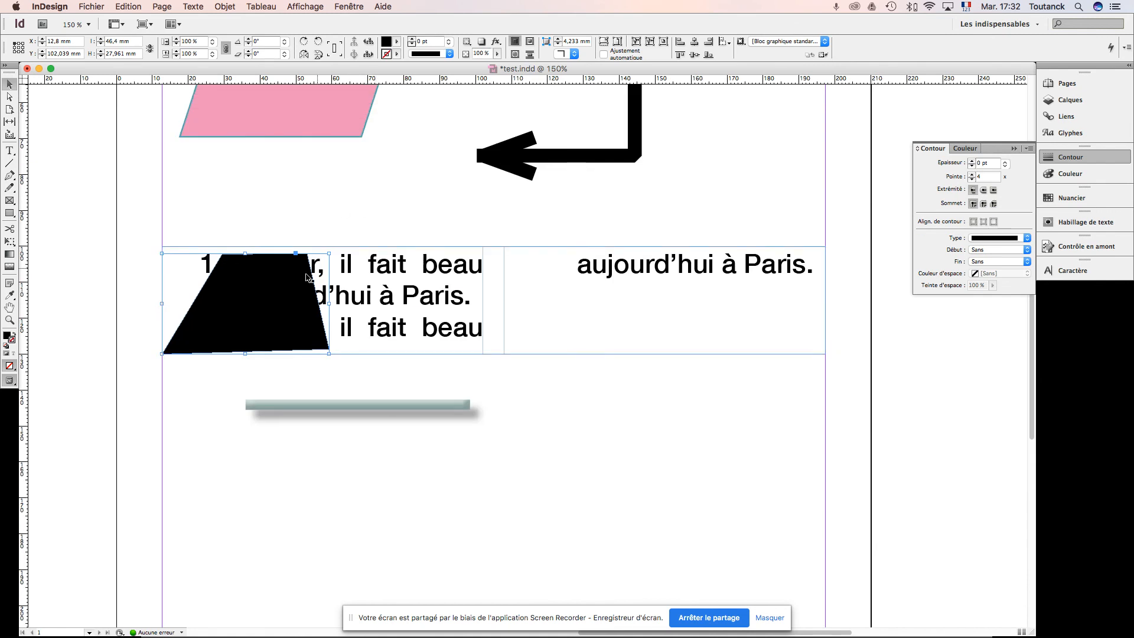
pyautogui.moveTo(269, 296); pyautogui.dragTo(268, 292)
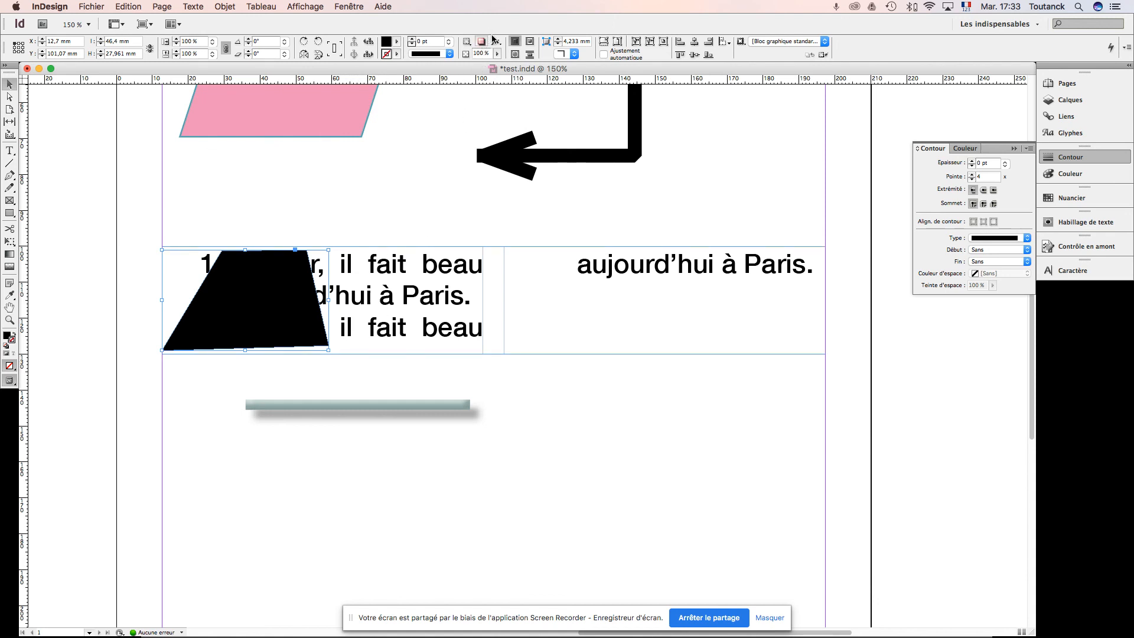
# Step: Try bounding-box and jump-object text wrap on the trapezoid and settle on wrapping around the object's shape
pyautogui.click(529, 42)
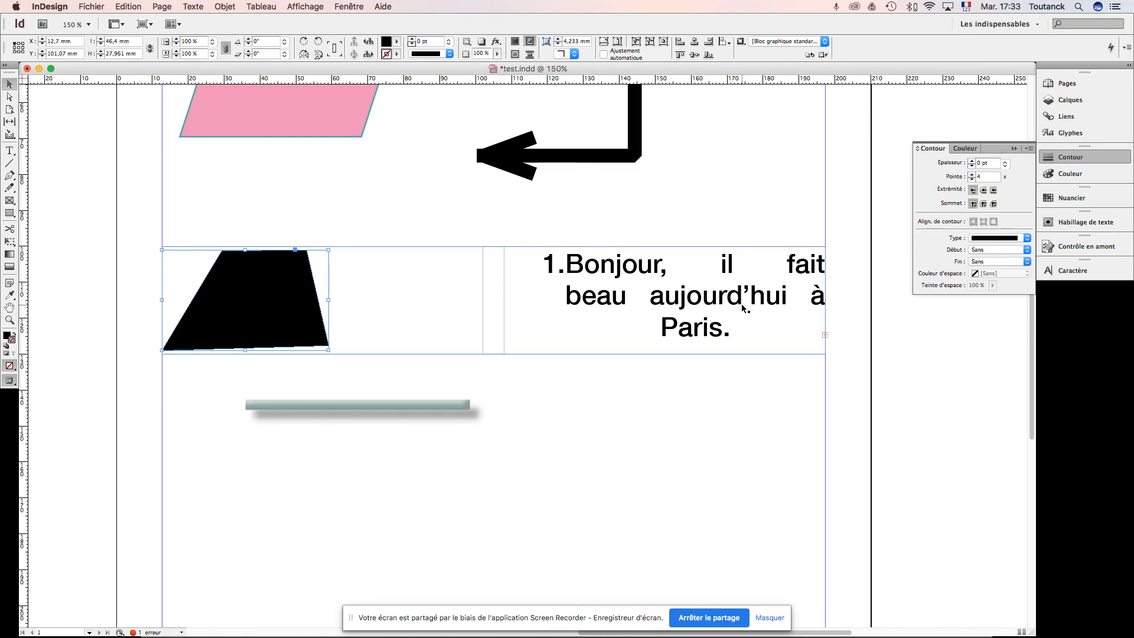
pyautogui.click(515, 55)
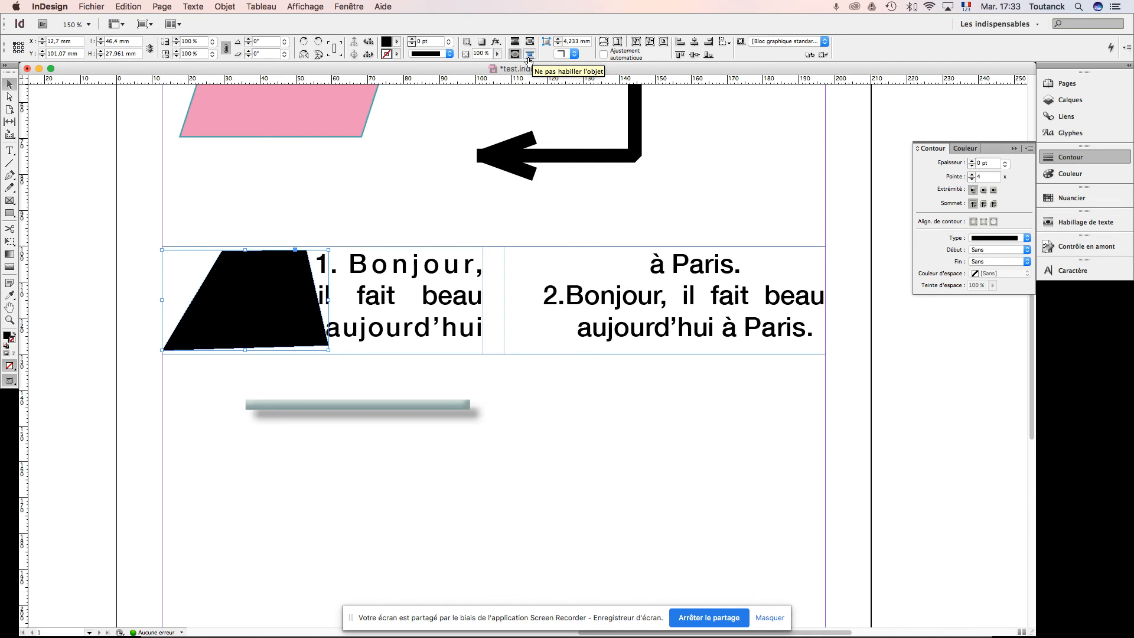
pyautogui.click(529, 58)
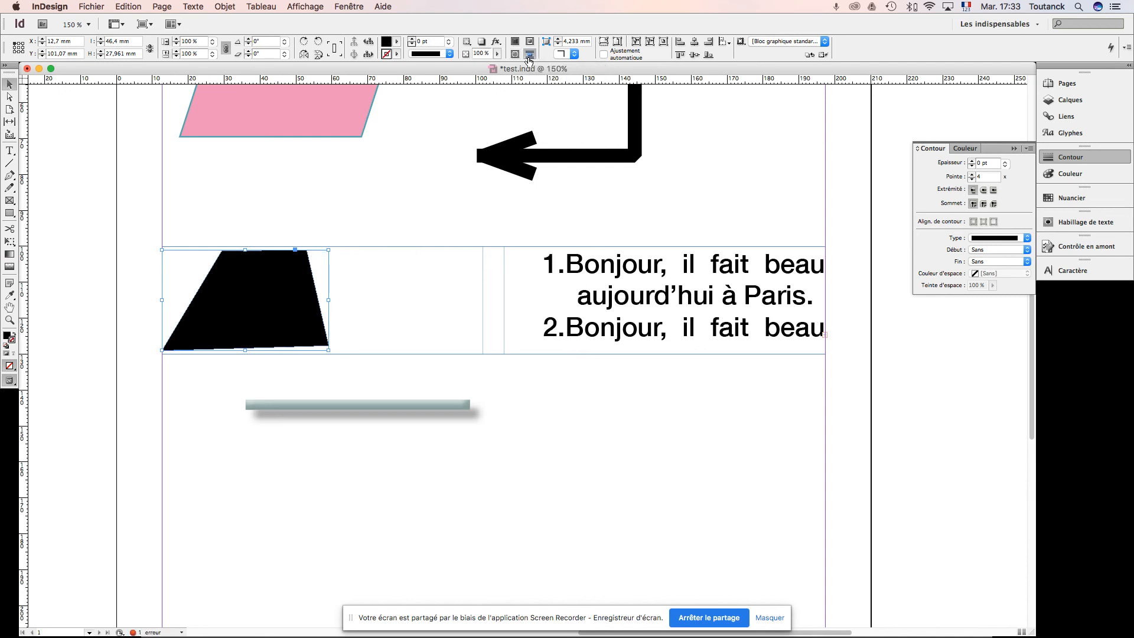
pyautogui.click(515, 54)
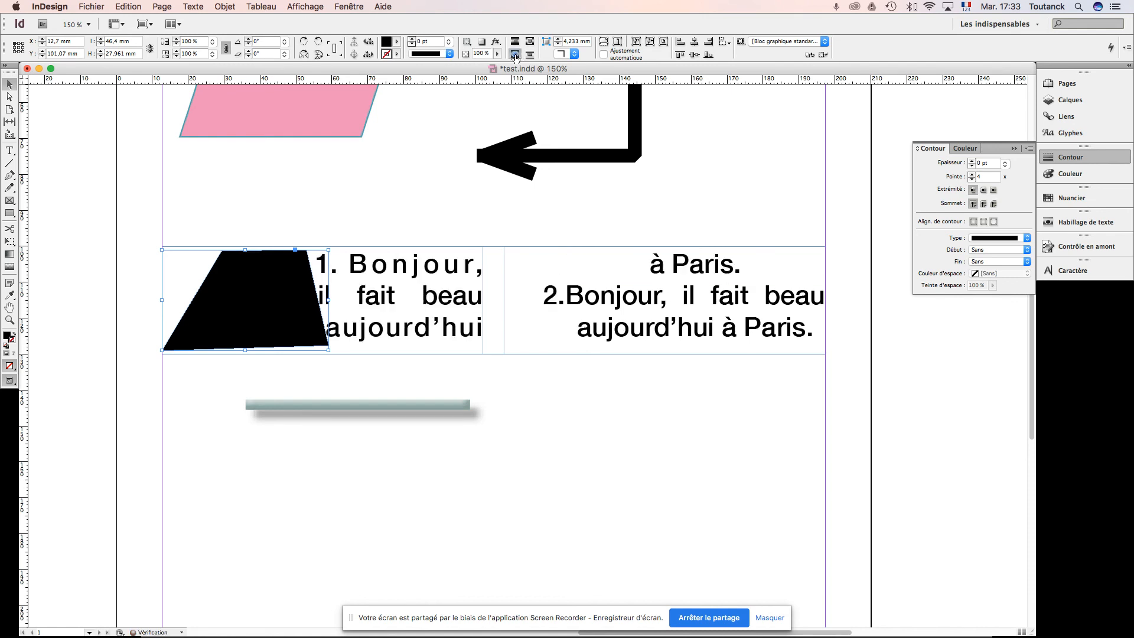
# Step: Set the trapezoid's text wrap offset to 3 mm, trying 4 mm before returning to 3 mm
pyautogui.click(351, 7)
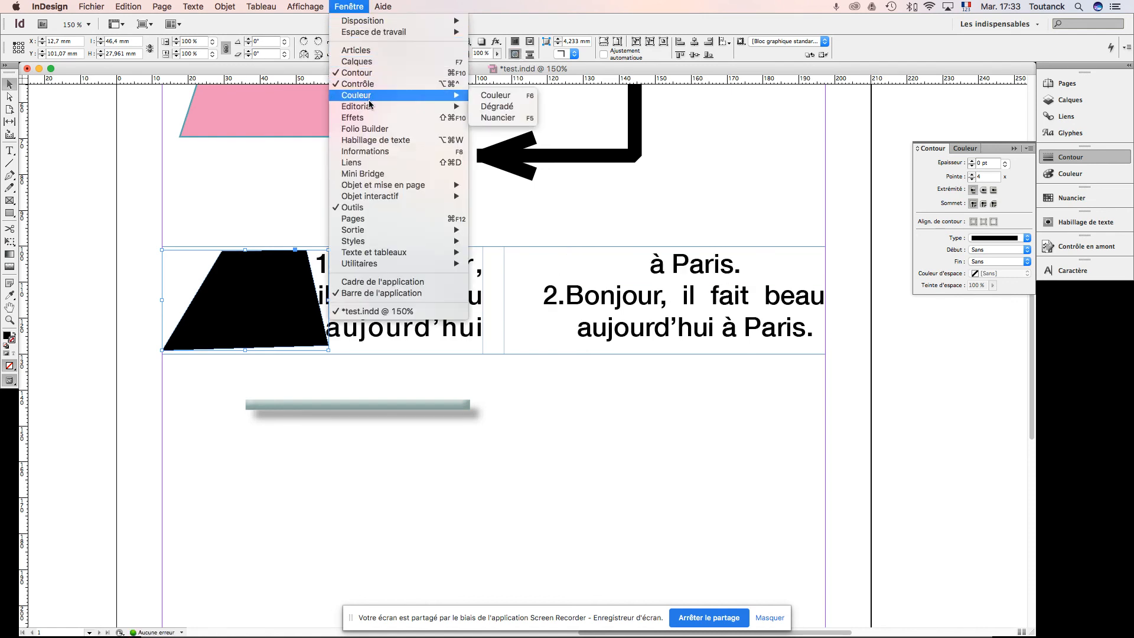
pyautogui.click(375, 140)
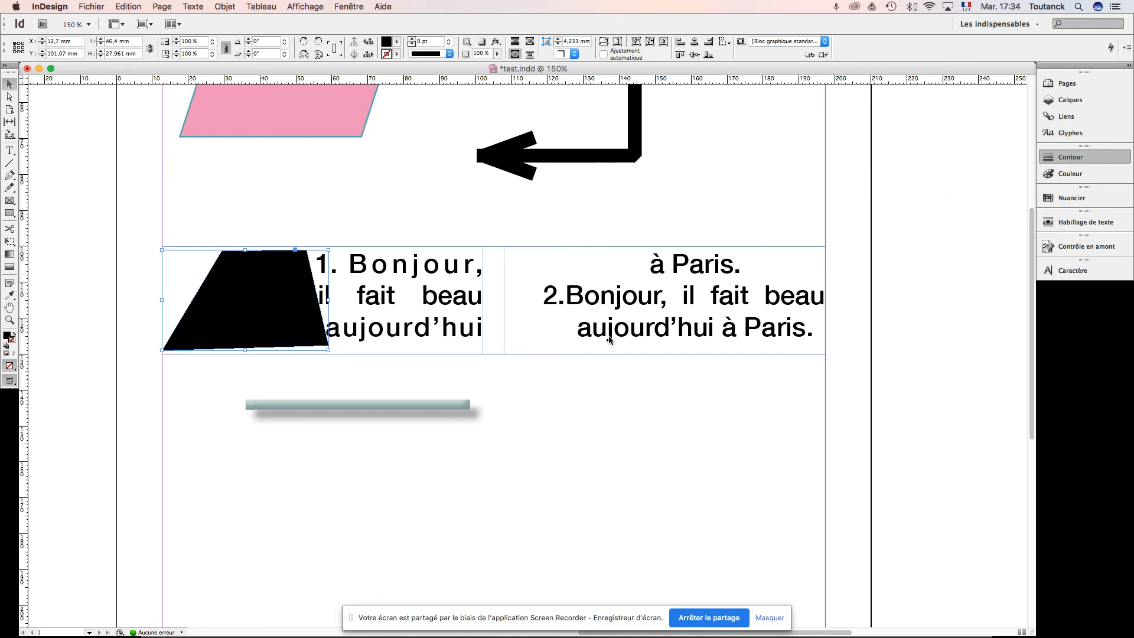
pyautogui.press('super+alt+w')
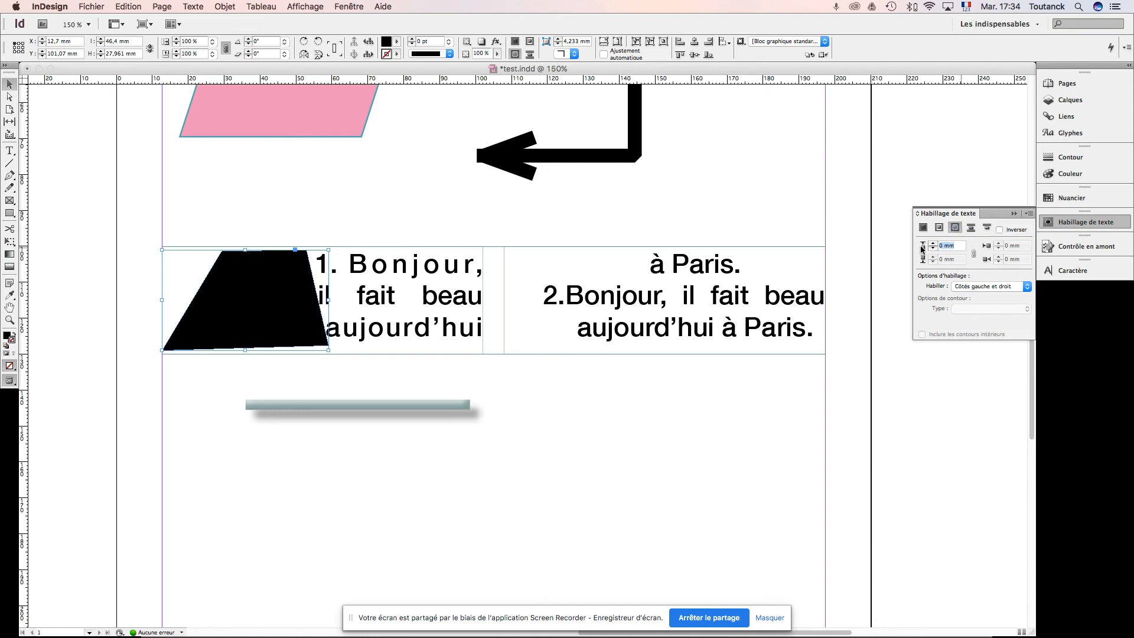
pyautogui.write('3')
pyautogui.press('Return')
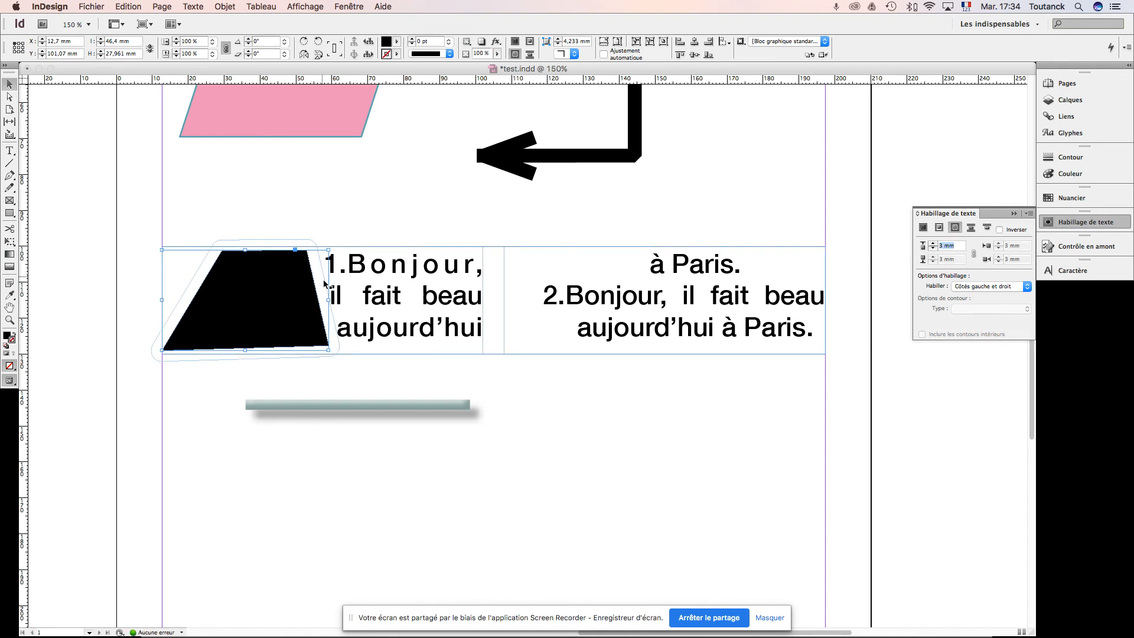
pyautogui.click(933, 245)
pyautogui.click(934, 249)
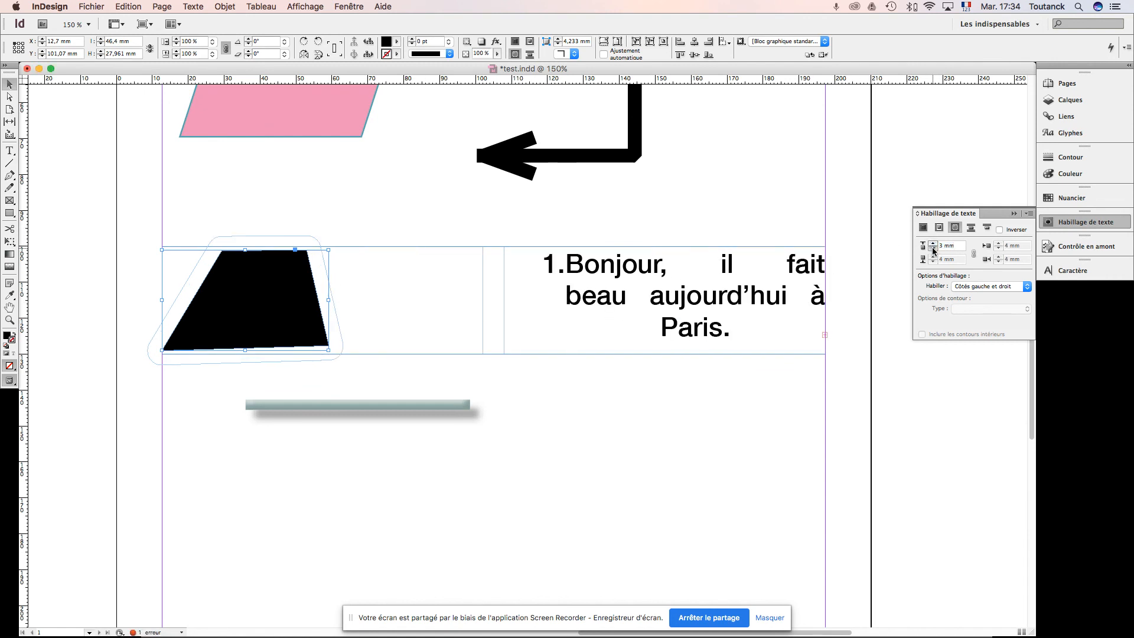
# Step: Move the trapezoid to the far end of the text frame's second column and deselect it
pyautogui.click(566, 388)
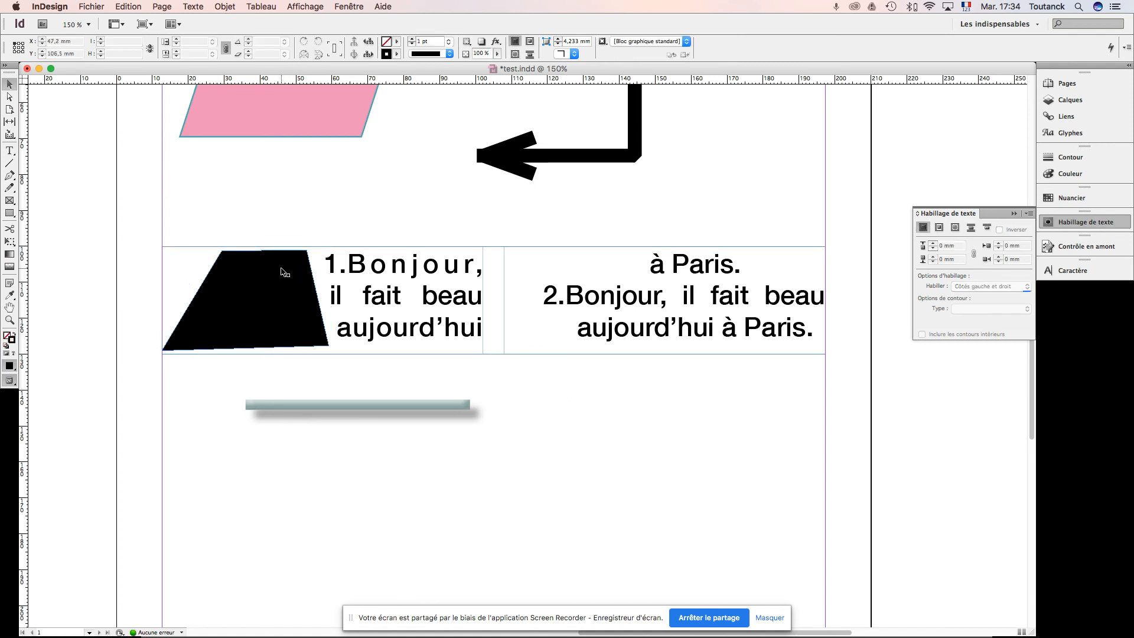
pyautogui.moveTo(275, 284); pyautogui.dragTo(777, 304)
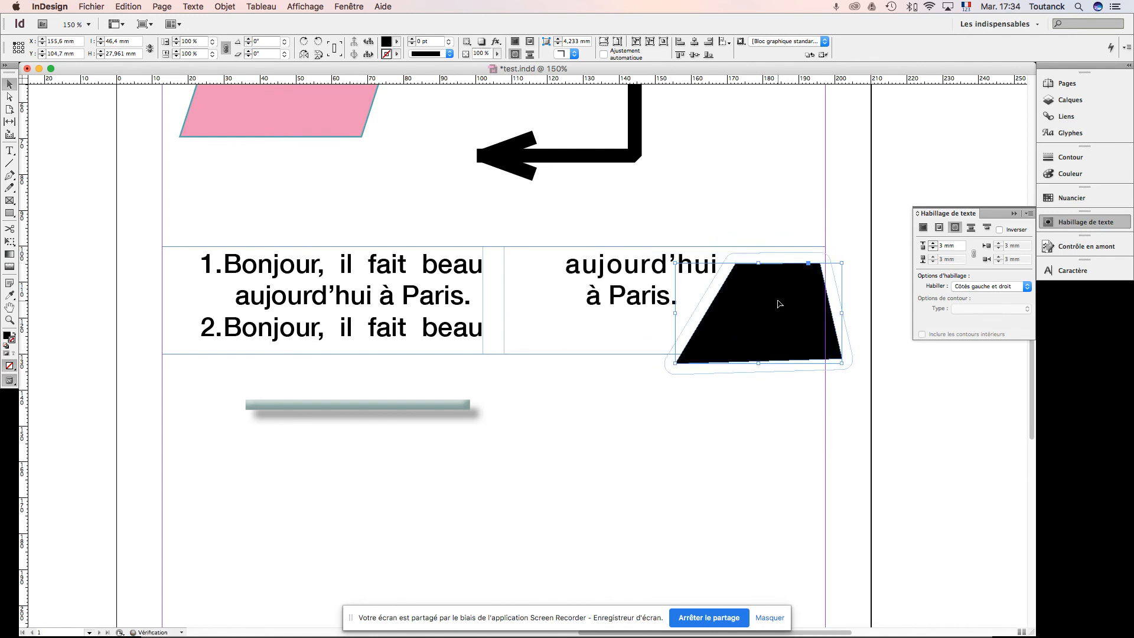
pyautogui.click(584, 410)
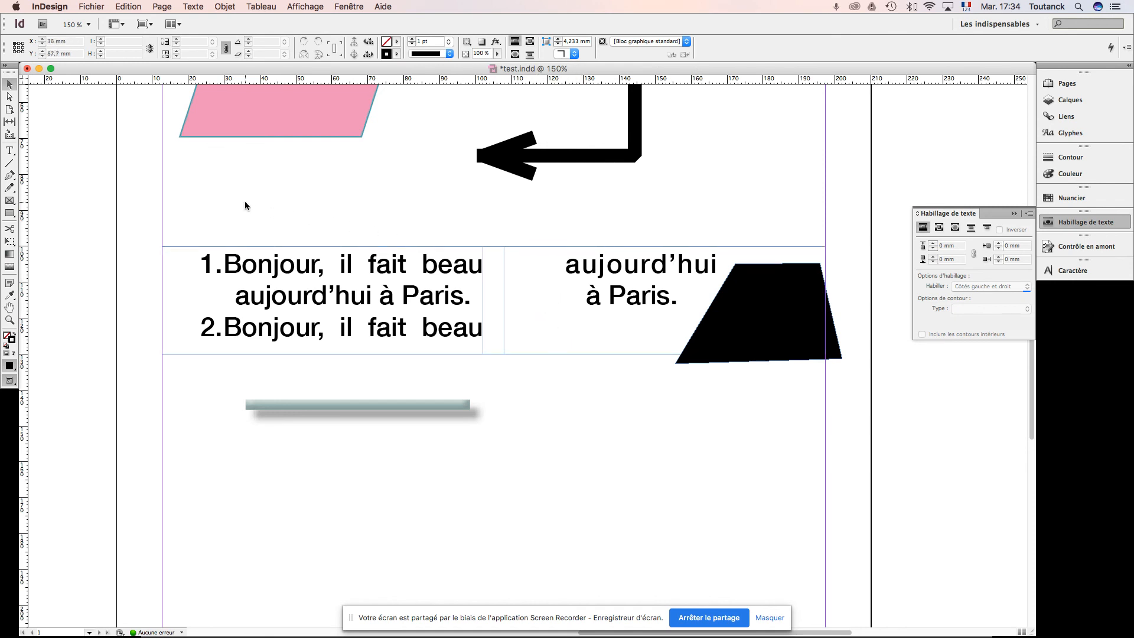
# Step: Move the black trapezoid out of the text frame to below its second column, at about X 128.2 mm, Y 137.1 mm
pyautogui.moveTo(281, 183); pyautogui.dragTo(282, 272)
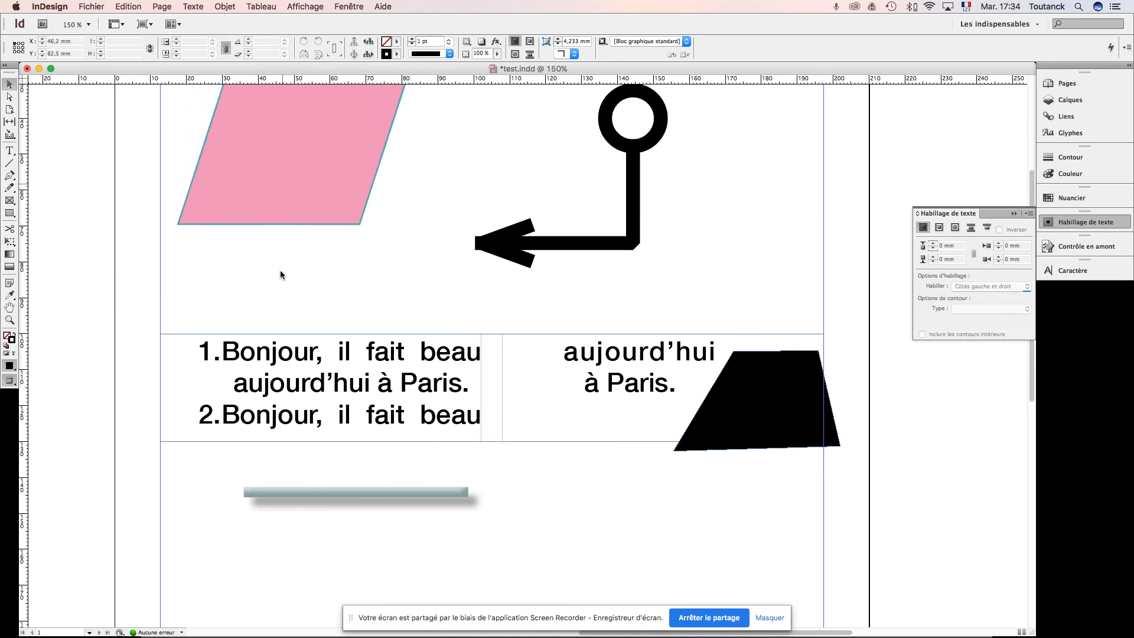
pyautogui.click(291, 215)
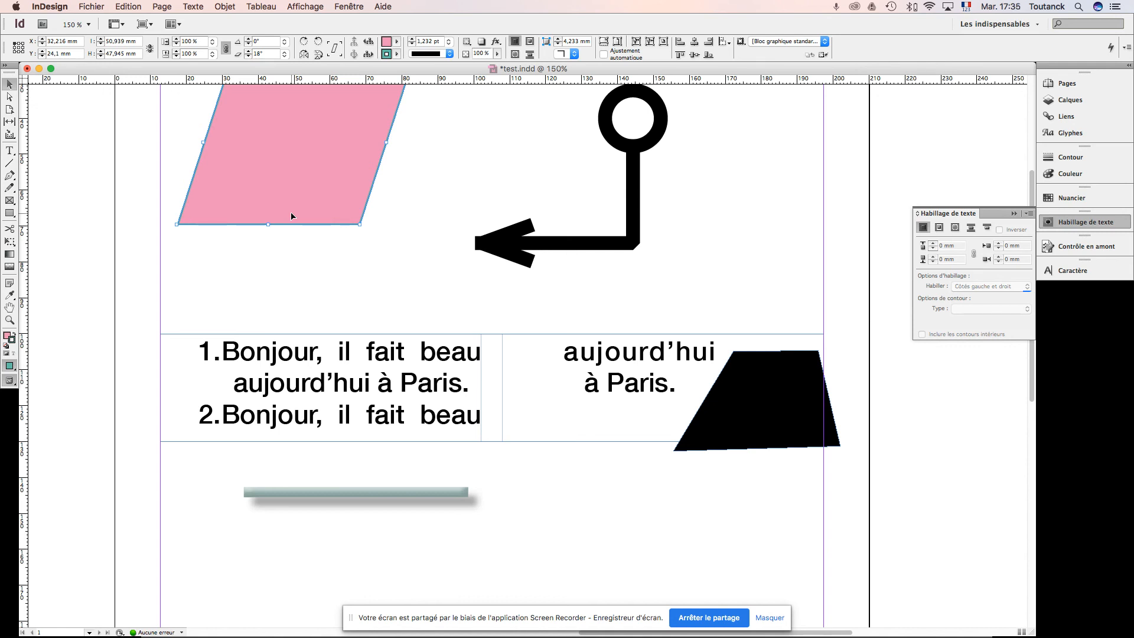
pyautogui.hscroll(-3, 291, 216)
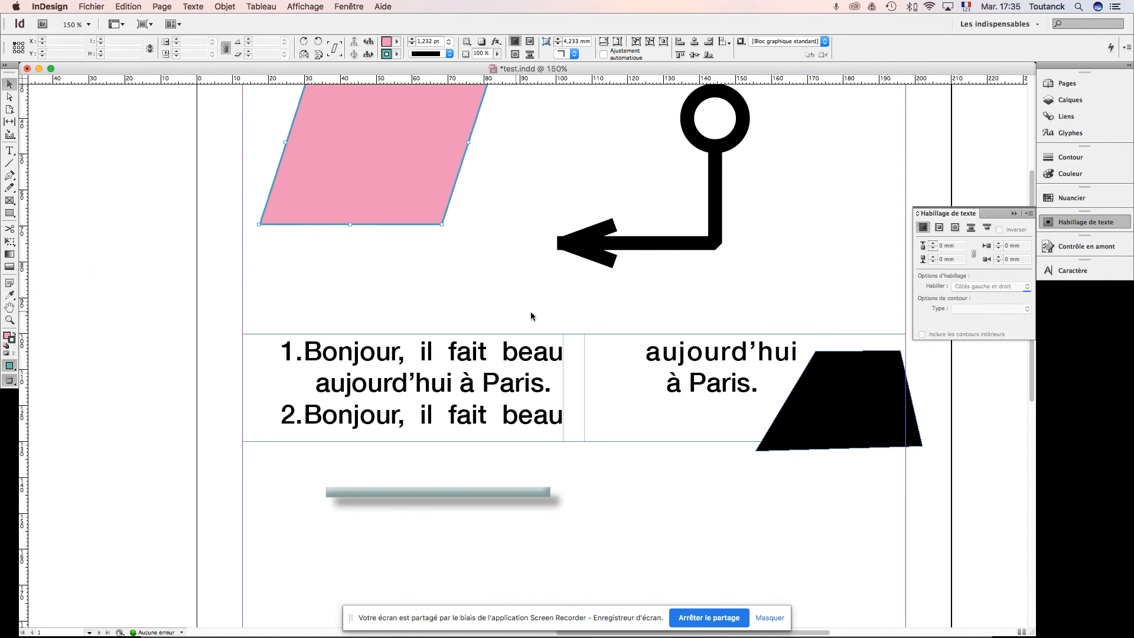
pyautogui.click(828, 405)
pyautogui.moveTo(828, 407); pyautogui.dragTo(731, 528)
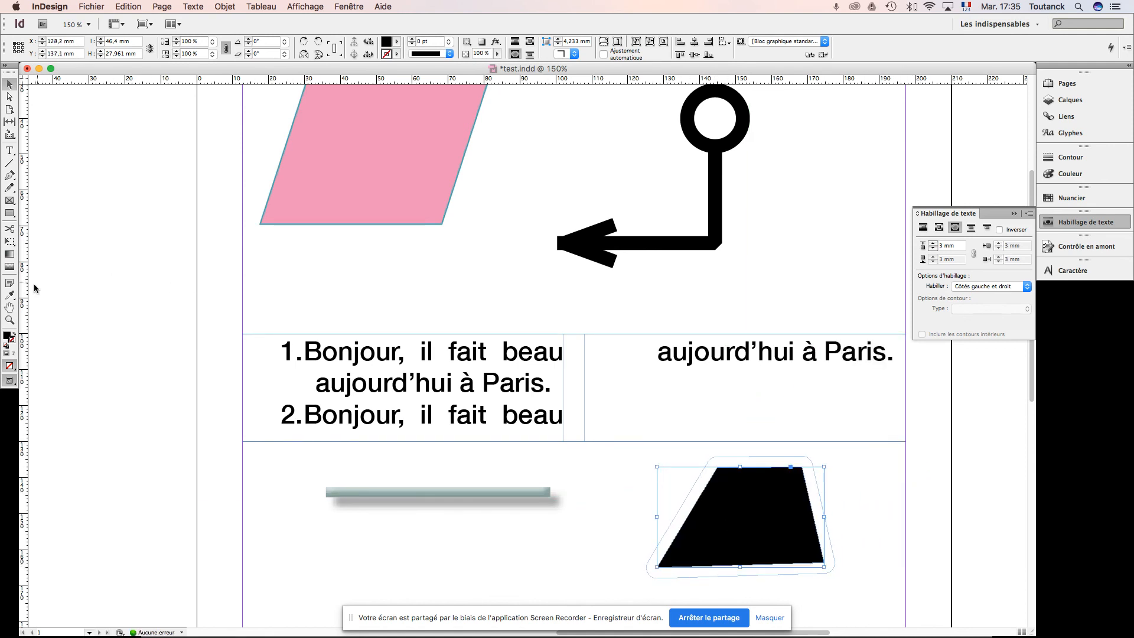
# Step: Copy the pink parallelogram's fill and stroke onto the trapezoid with the Eyedropper tool and deselect it
pyautogui.click(9, 295)
pyautogui.click(330, 171)
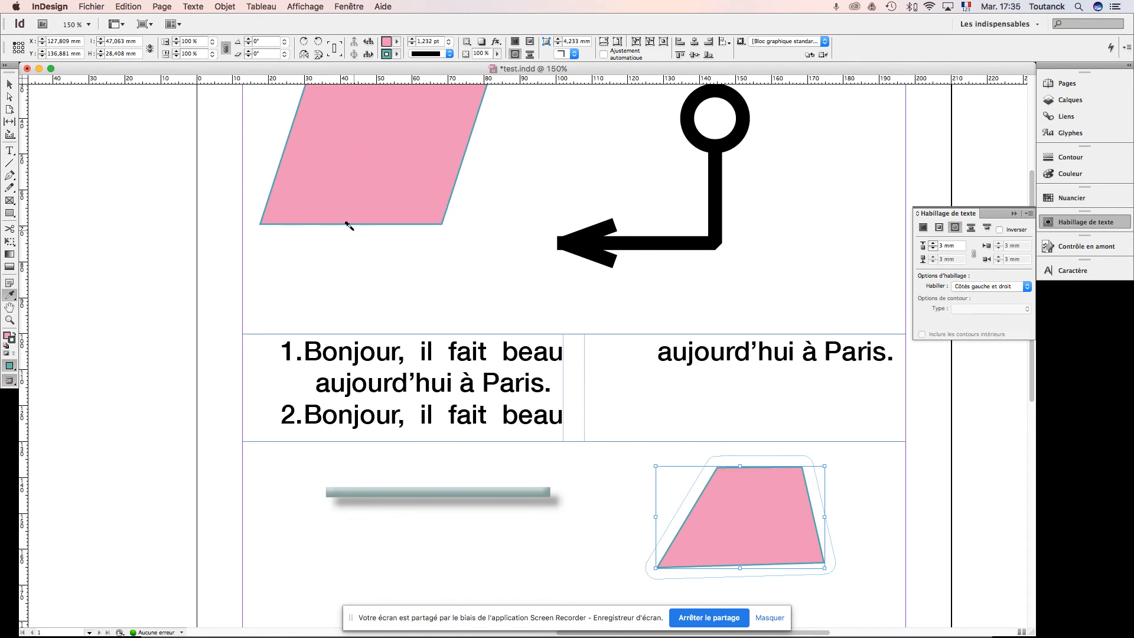
pyautogui.click(9, 86)
pyautogui.click(619, 470)
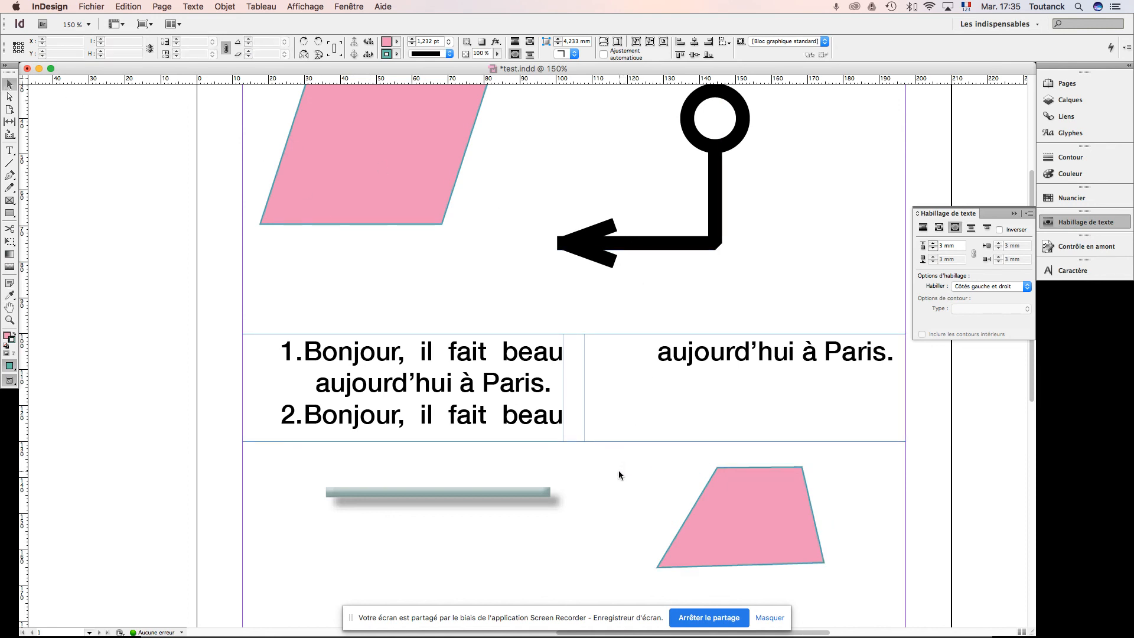
# Step: Pan around the page with the Hand tool to view the shapes and the text frame
pyautogui.scroll(-3, 609, 521)
pyautogui.scroll(2, 577, 398)
pyautogui.hscroll(2, 562, 451)
pyautogui.moveTo(562, 450); pyautogui.dragTo(556, 457)
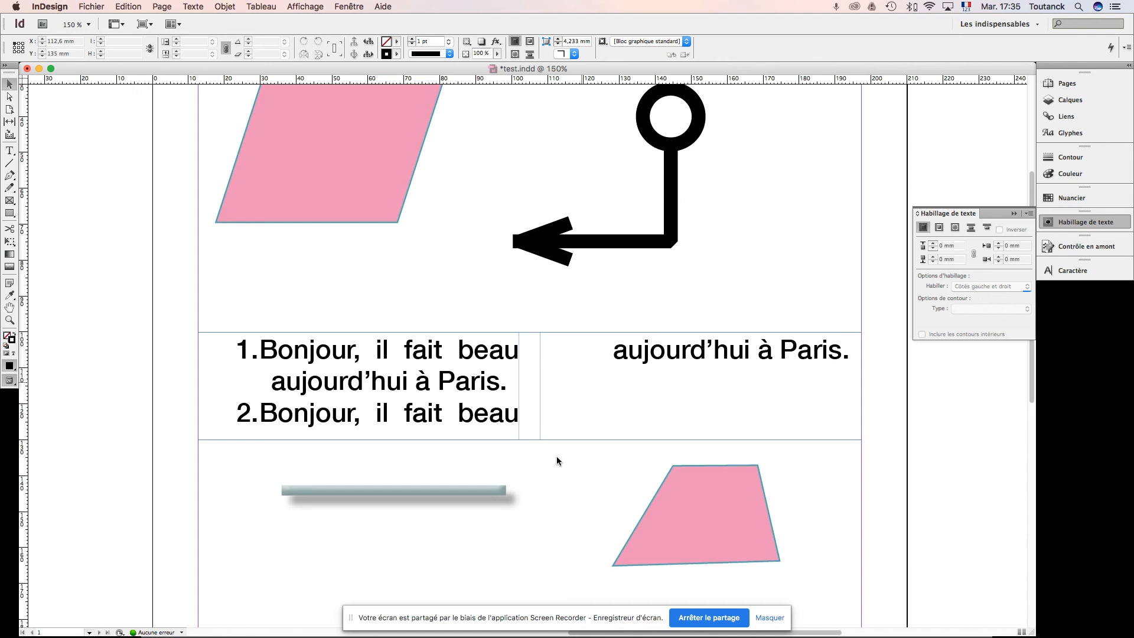
pyautogui.click(11, 310)
pyautogui.moveTo(303, 271); pyautogui.dragTo(263, 299)
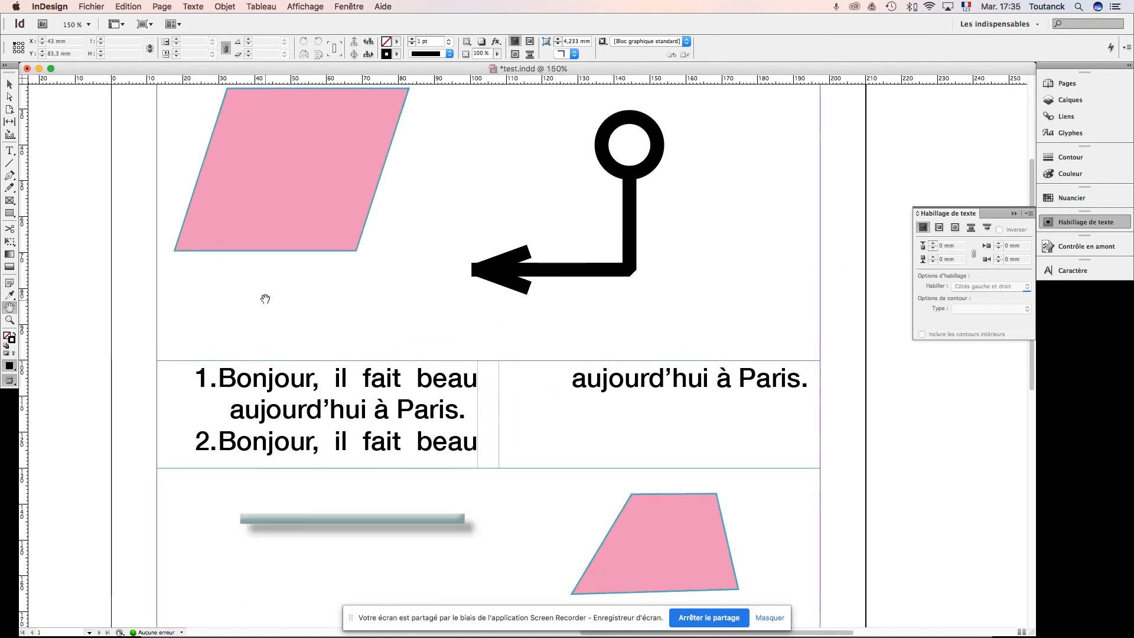
pyautogui.moveTo(298, 296); pyautogui.dragTo(232, 311)
# Step: Use the Zoom tool to enlarge the view to 200%, reduce it to 125%, and return to the Selection tool
pyautogui.click(10, 322)
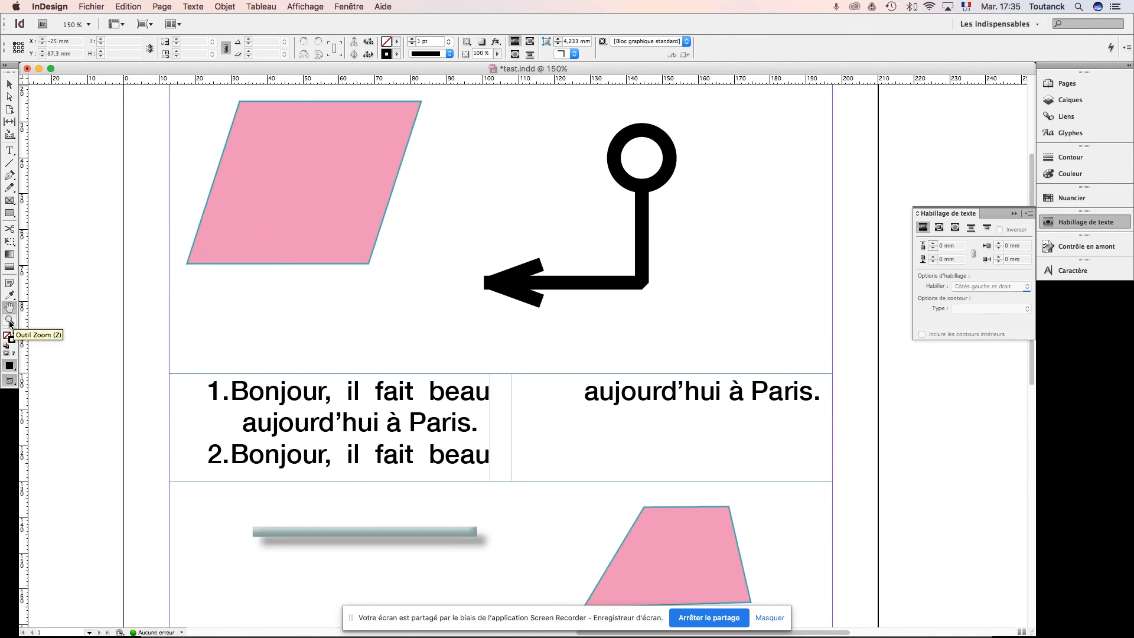
pyautogui.click(353, 299)
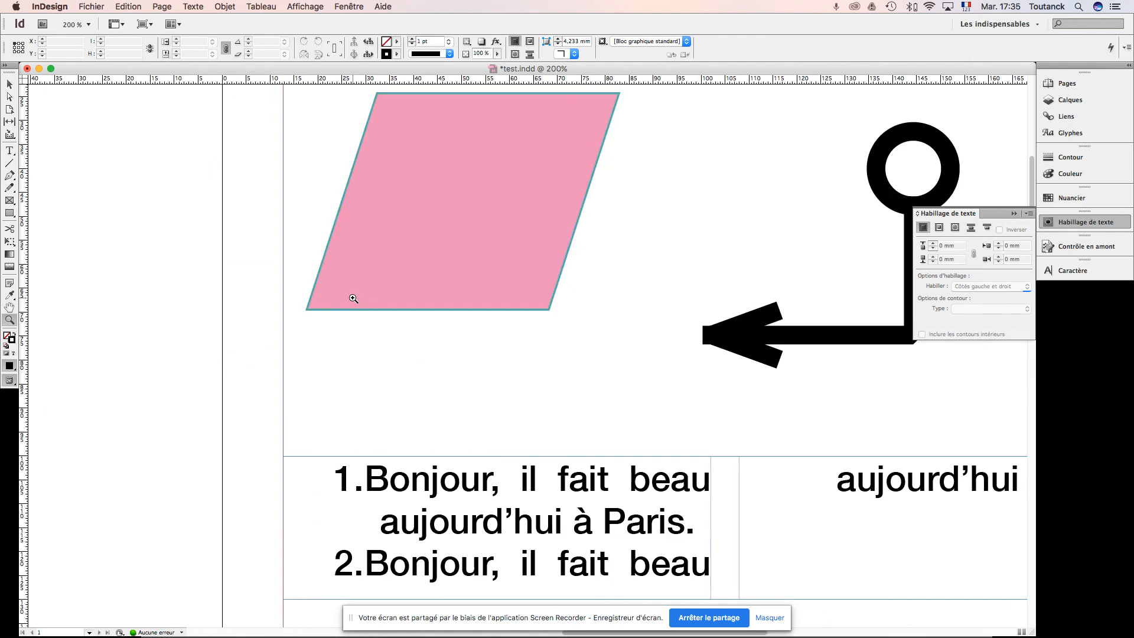
pyautogui.keyDown('alt'); pyautogui.click(353, 299); pyautogui.keyUp('alt')
pyautogui.keyDown('alt'); pyautogui.click(353, 298); pyautogui.keyUp('alt')
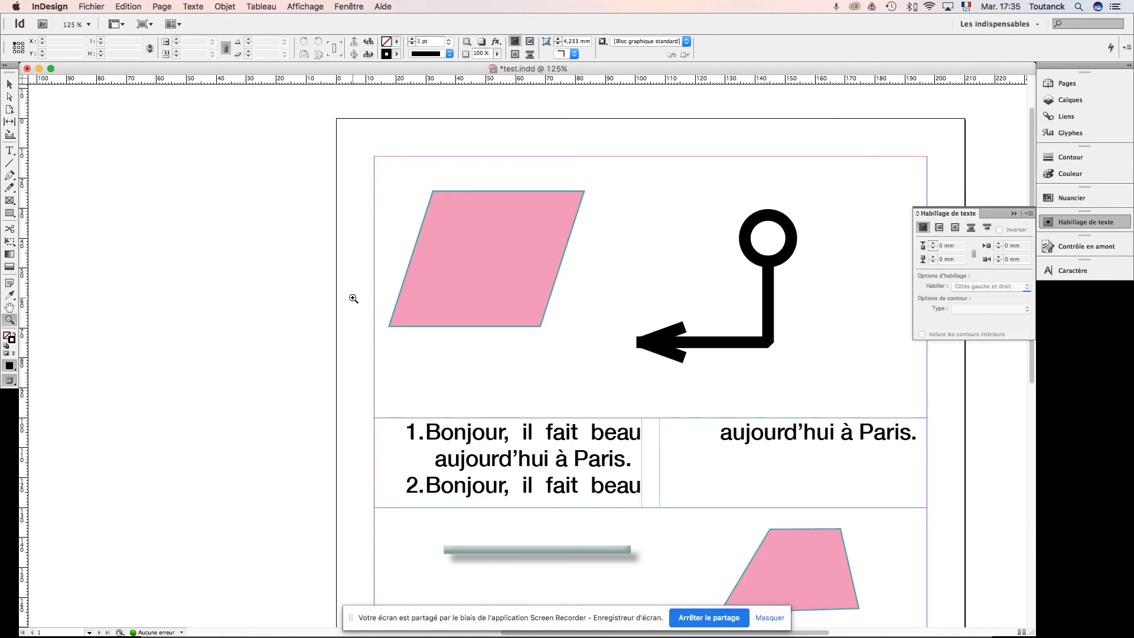
pyautogui.click(9, 85)
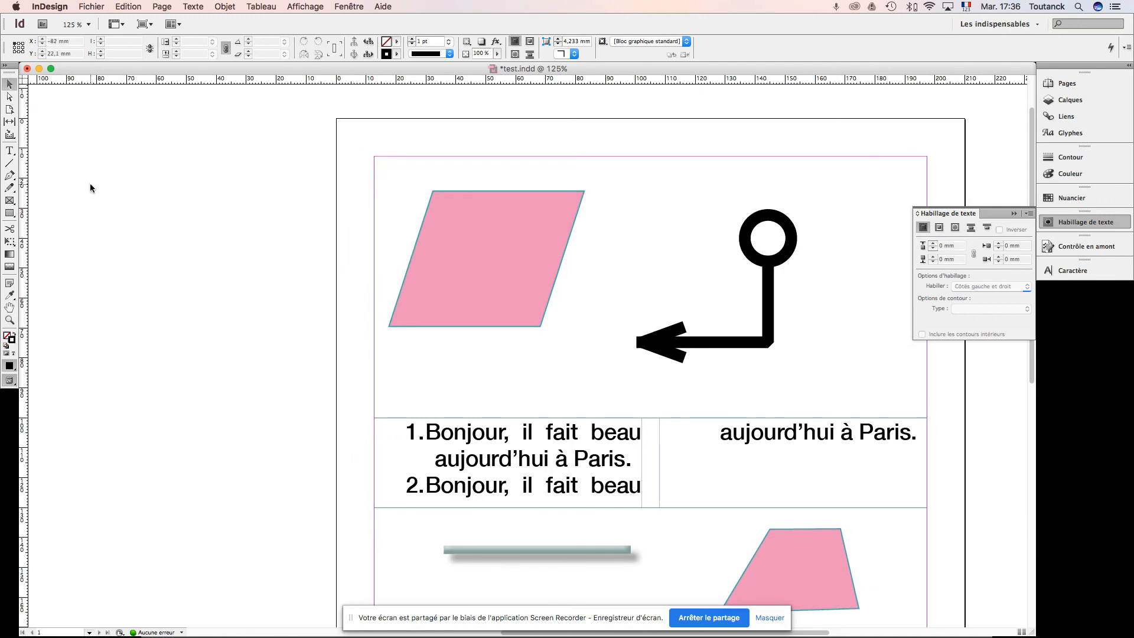
# Step: Try the Pencil tool by drawing two wavy freehand lines on the pasteboard beside the page, and delete both lines
pyautogui.click(9, 188)
pyautogui.moveTo(154, 245)
pyautogui.mouseDown()
pyautogui.moveTo(167, 224)
pyautogui.moveTo(255, 198)
pyautogui.moveTo(272, 181)
pyautogui.mouseUp()
pyautogui.moveTo(263, 237); pyautogui.dragTo(216, 364)
pyautogui.click(9, 85)
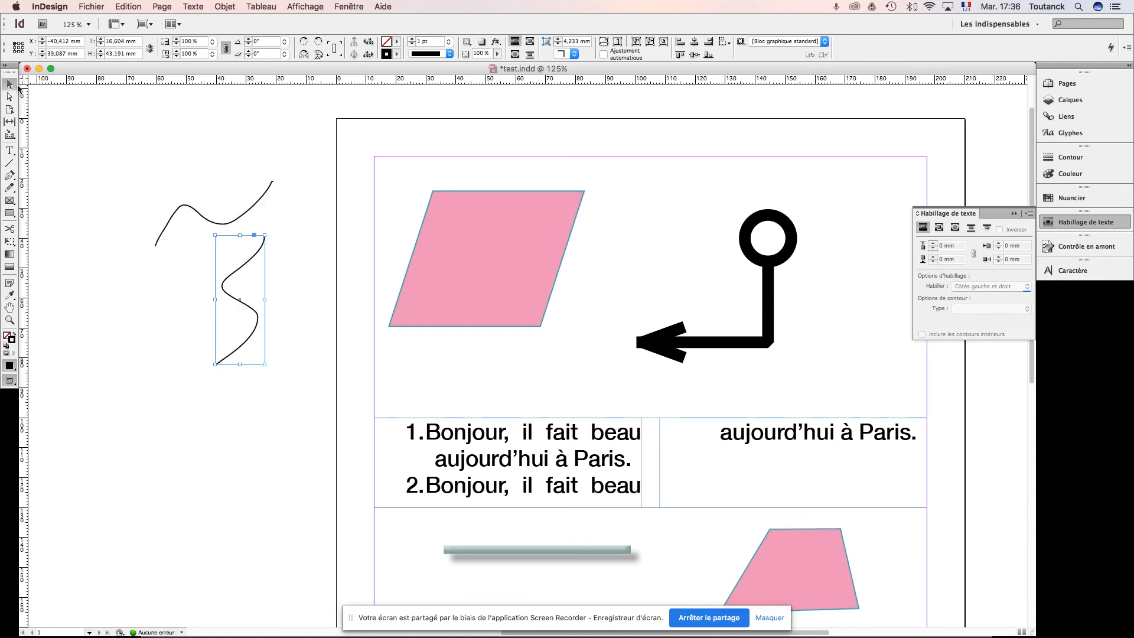
pyautogui.moveTo(168, 163); pyautogui.dragTo(272, 294)
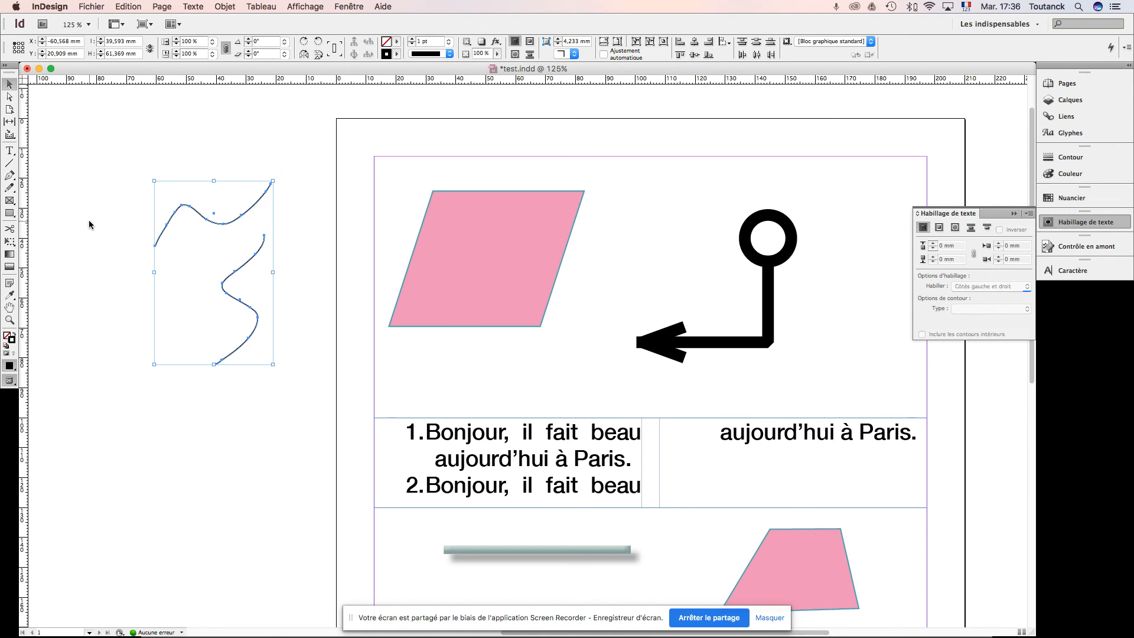
pyautogui.press('BackSpace')
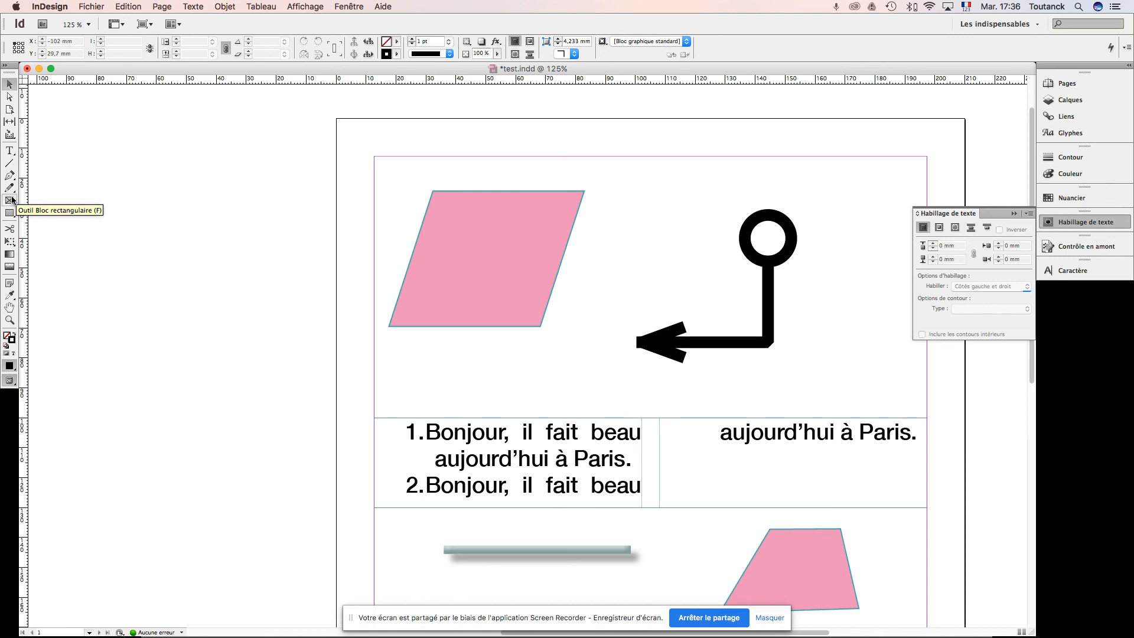
# Step: Switch to the course presentation in Adobe Acrobat Professional and advance to the "Types de pages" slide about master pages
pyautogui.press('super+Tab')
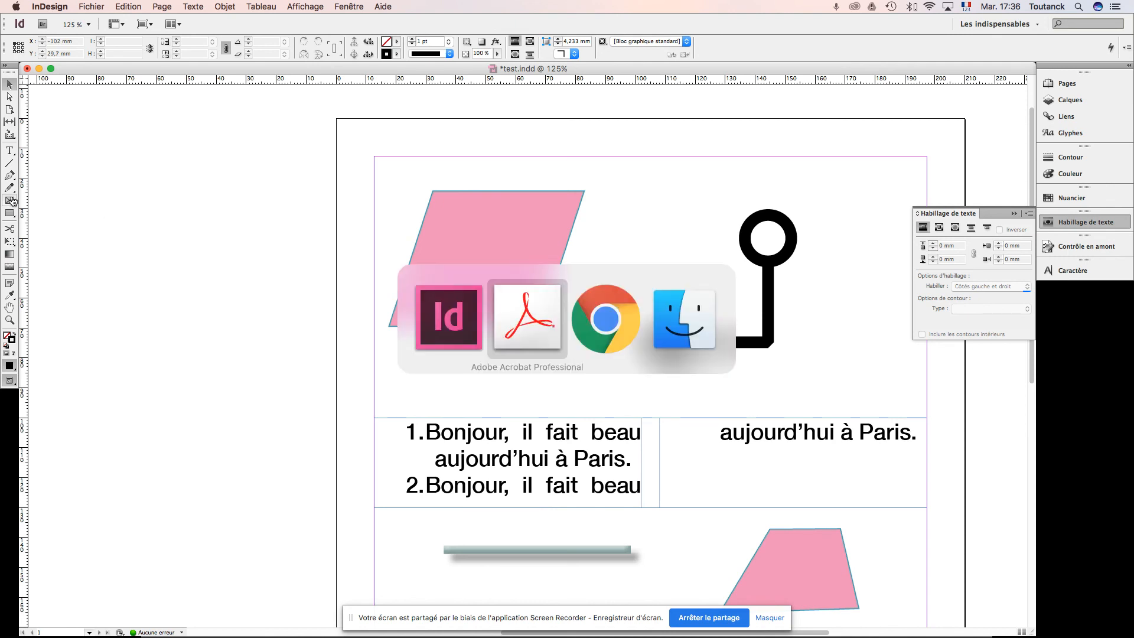
pyautogui.press('Right')
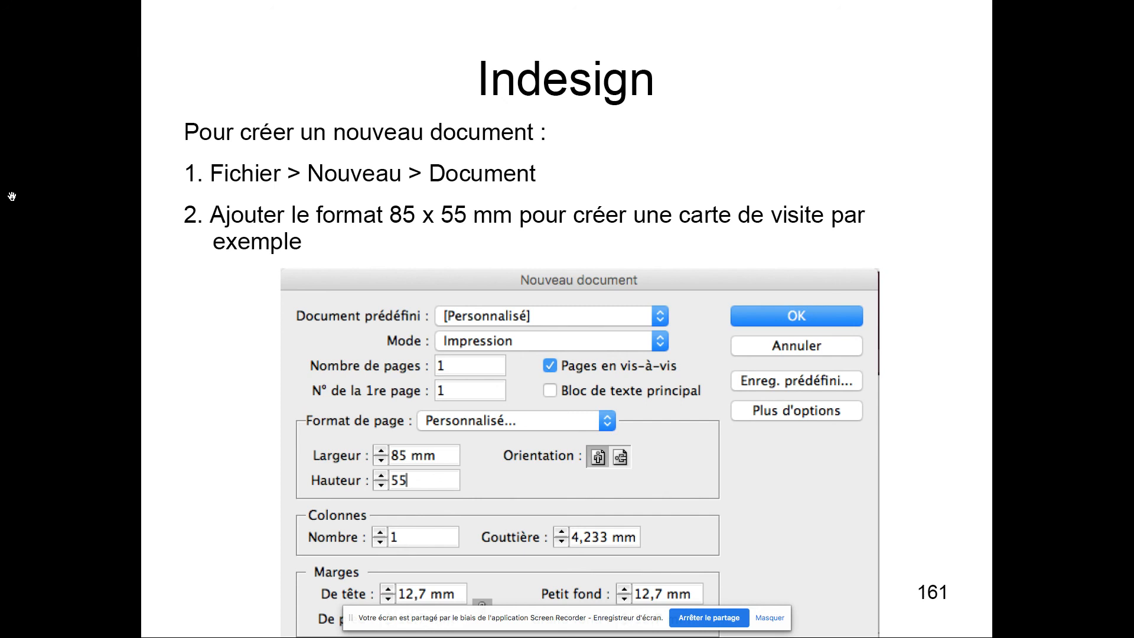
pyautogui.press('Right')
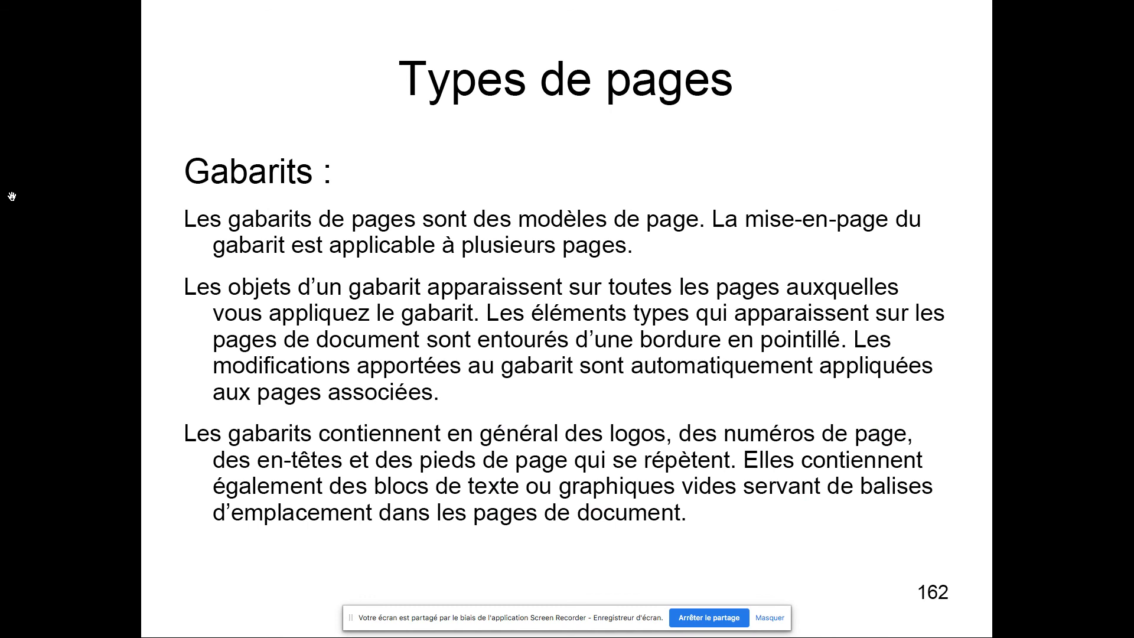
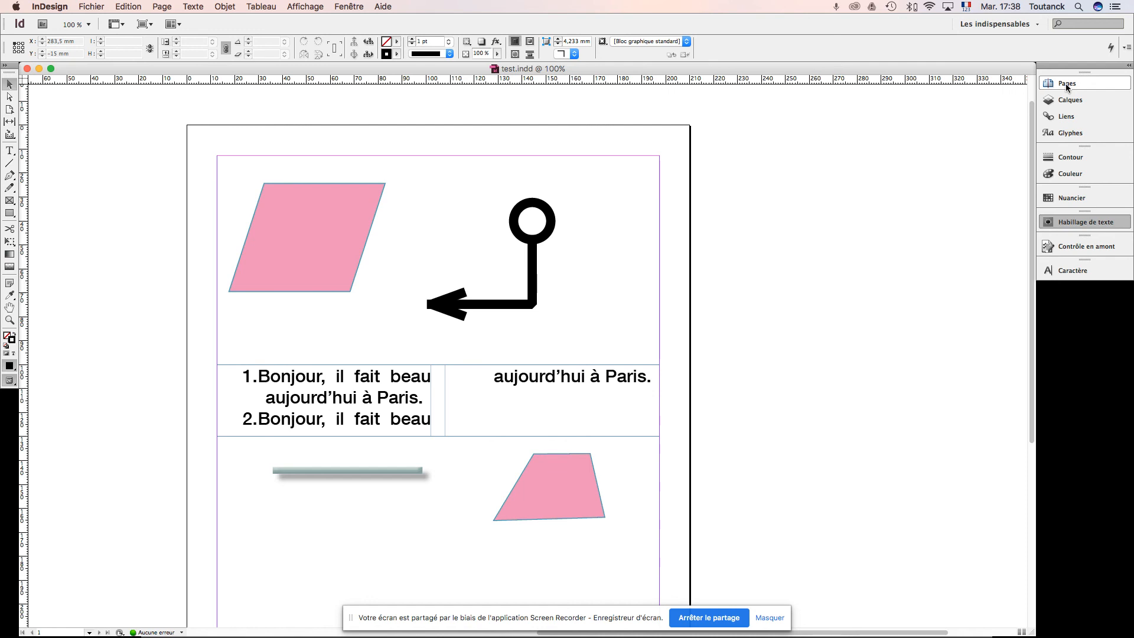
# Step: Open the Pages panel and display page 1 of the document at 100%
pyautogui.click(1066, 84)
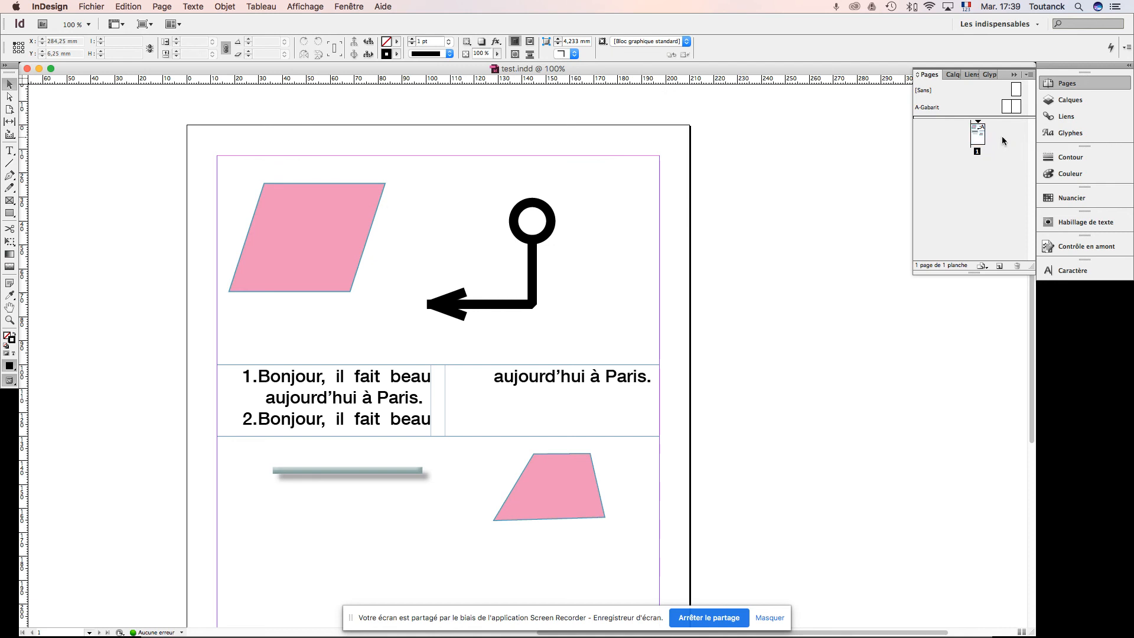
pyautogui.click(980, 138)
pyautogui.doubleClick(980, 138)
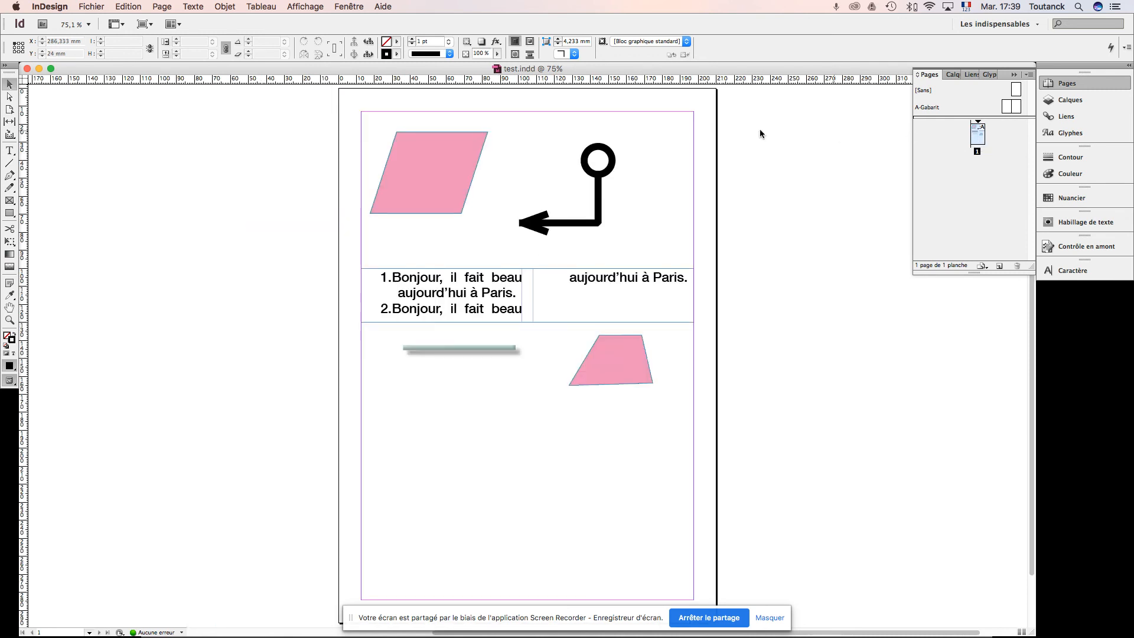
pyautogui.press('super+plus')
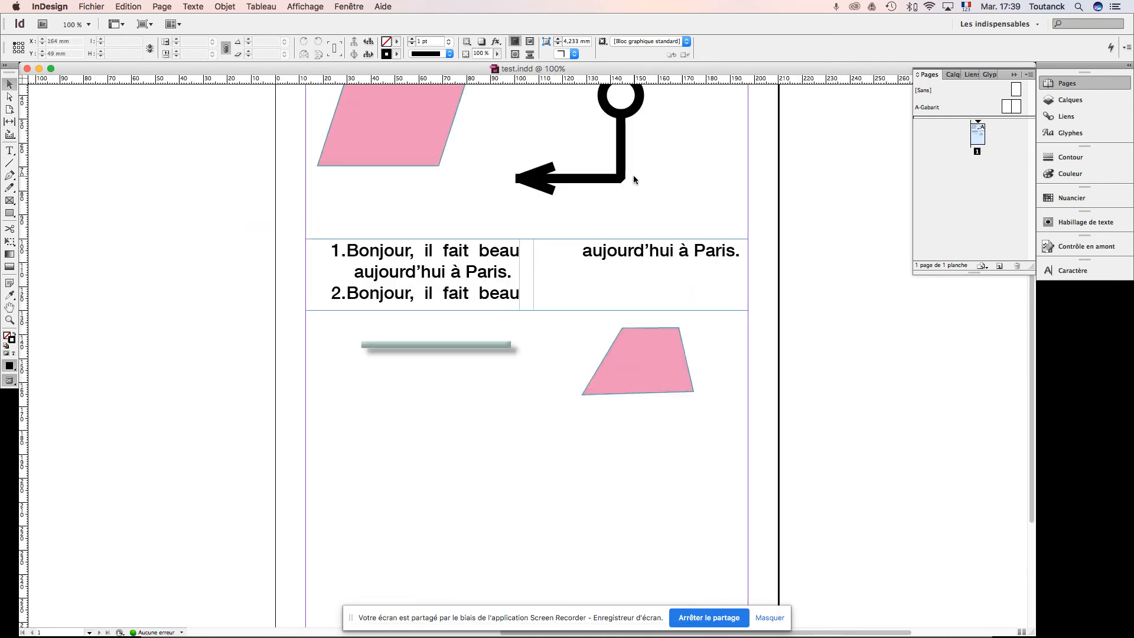
pyautogui.press('space')
pyautogui.moveTo(713, 156); pyautogui.dragTo(636, 266)
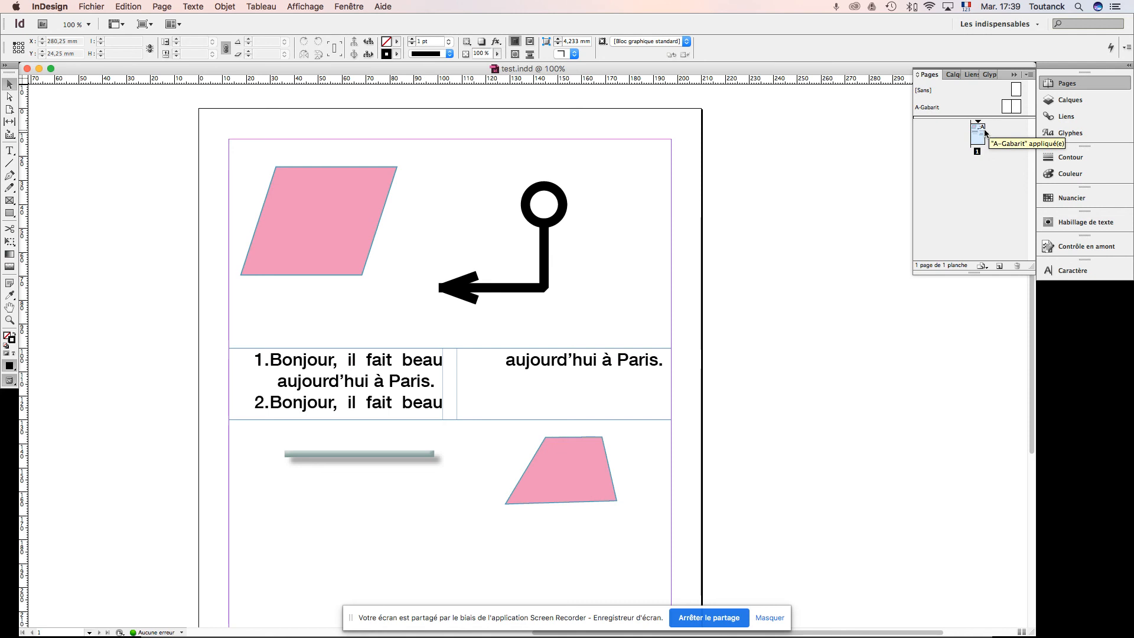
# Step: On the right-hand page of the A-Gabarit master, draw a frame about 85 × 24.5 mm and fill it with [Noir]
pyautogui.doubleClick(1008, 110)
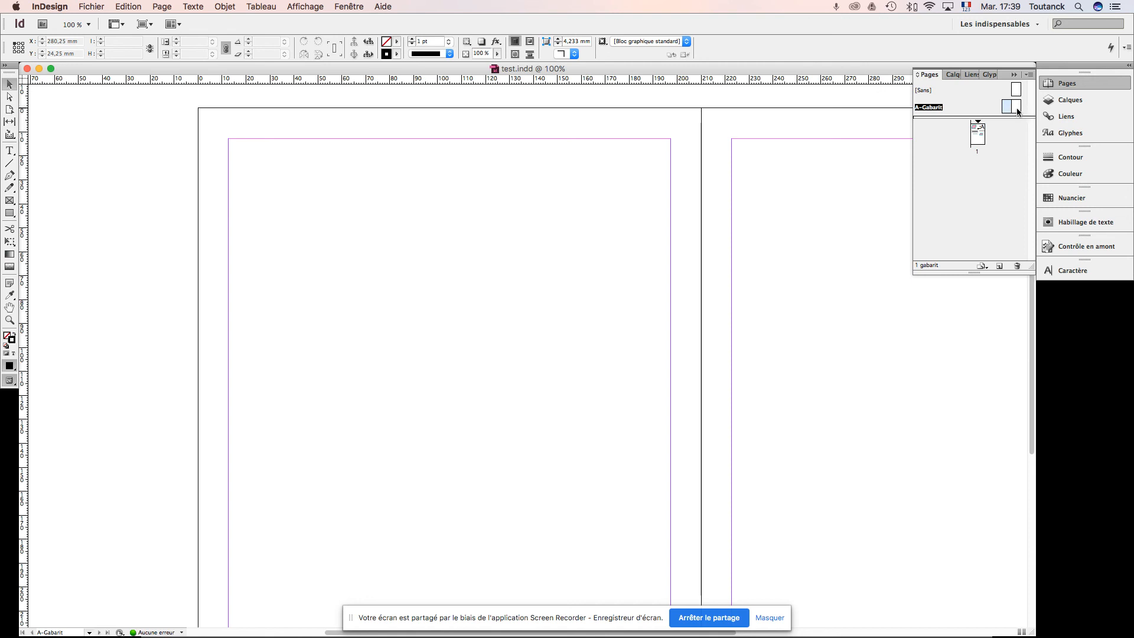
pyautogui.doubleClick(1018, 108)
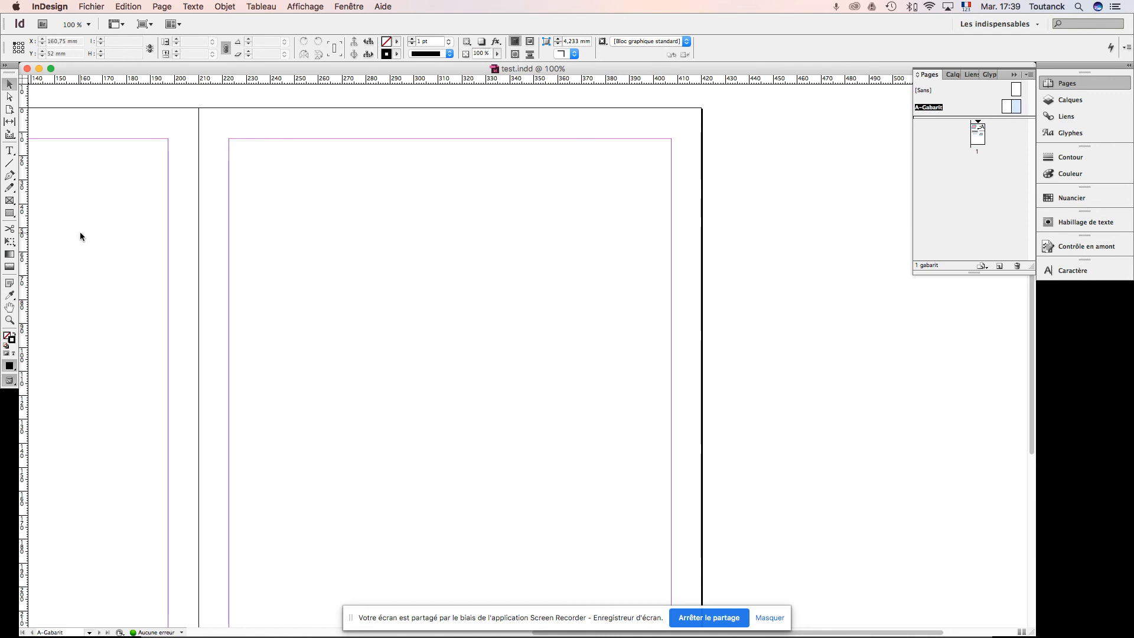
pyautogui.click(10, 201)
pyautogui.moveTo(275, 180); pyautogui.dragTo(479, 239)
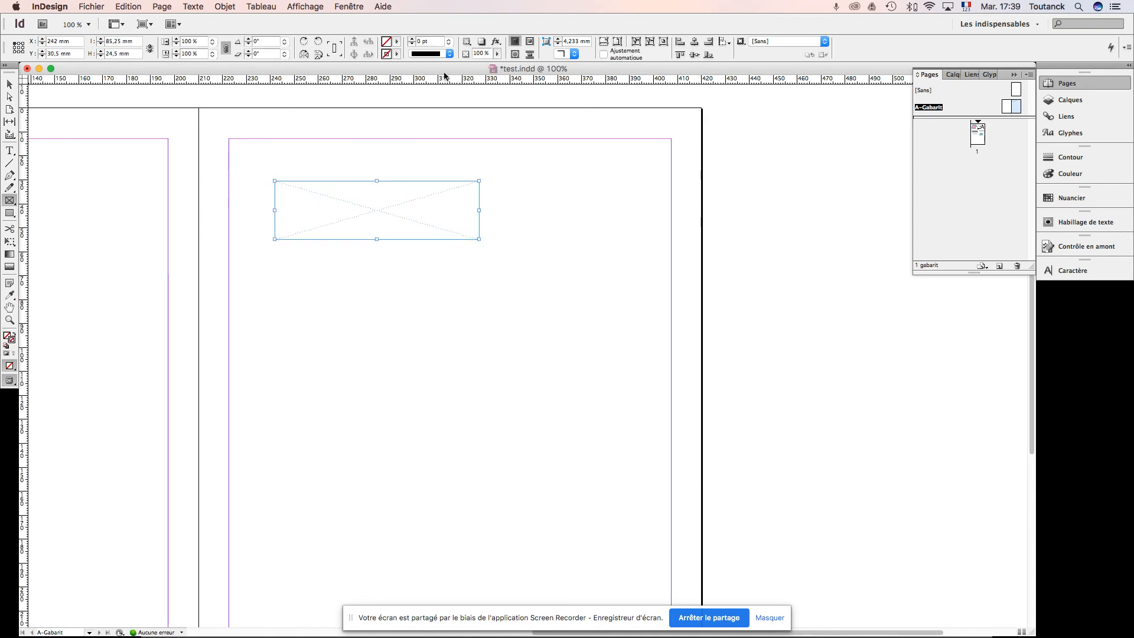
pyautogui.click(397, 41)
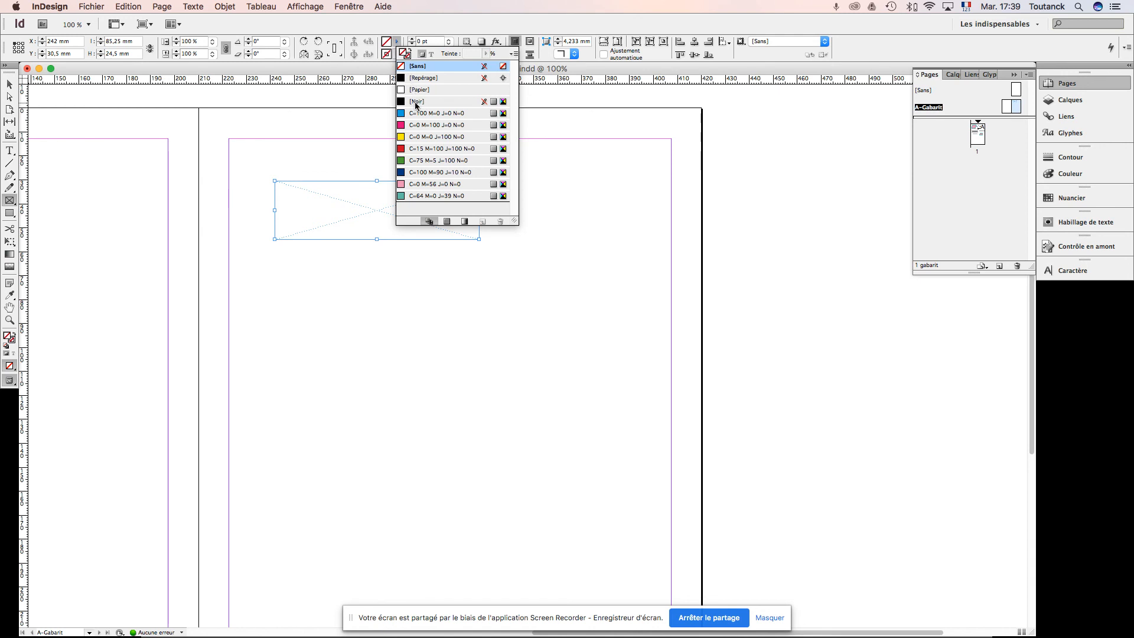
pyautogui.click(416, 101)
pyautogui.click(10, 84)
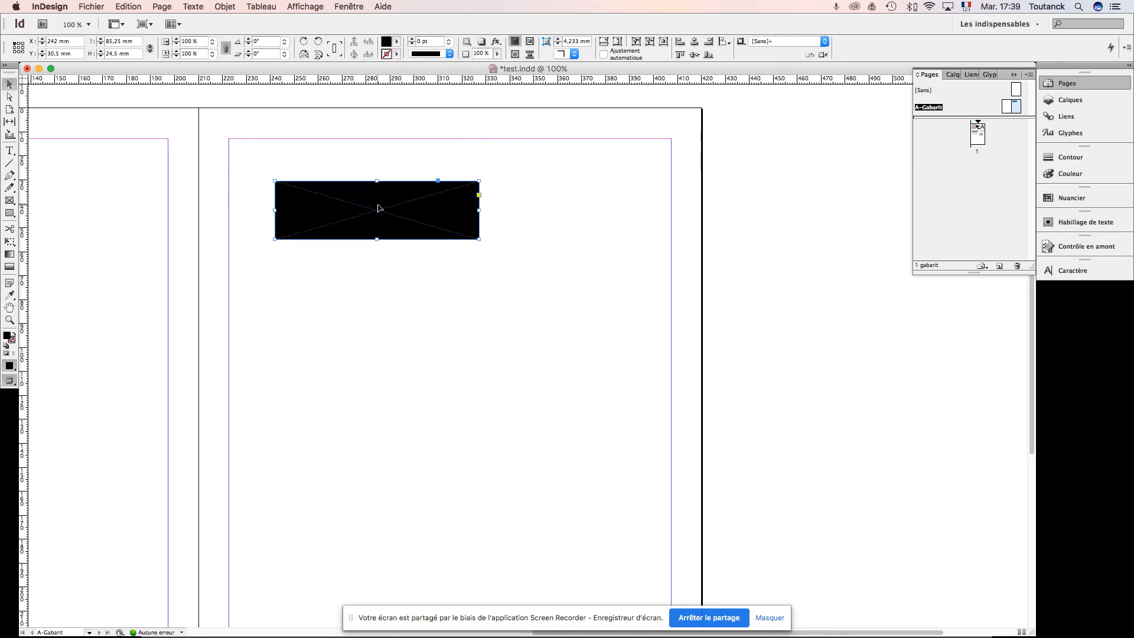
# Step: Make the black frame a band 210 mm wide and about 12.7 mm high along the right master page's top edge, and check it on page 1
pyautogui.moveTo(372, 208); pyautogui.dragTo(293, 135)
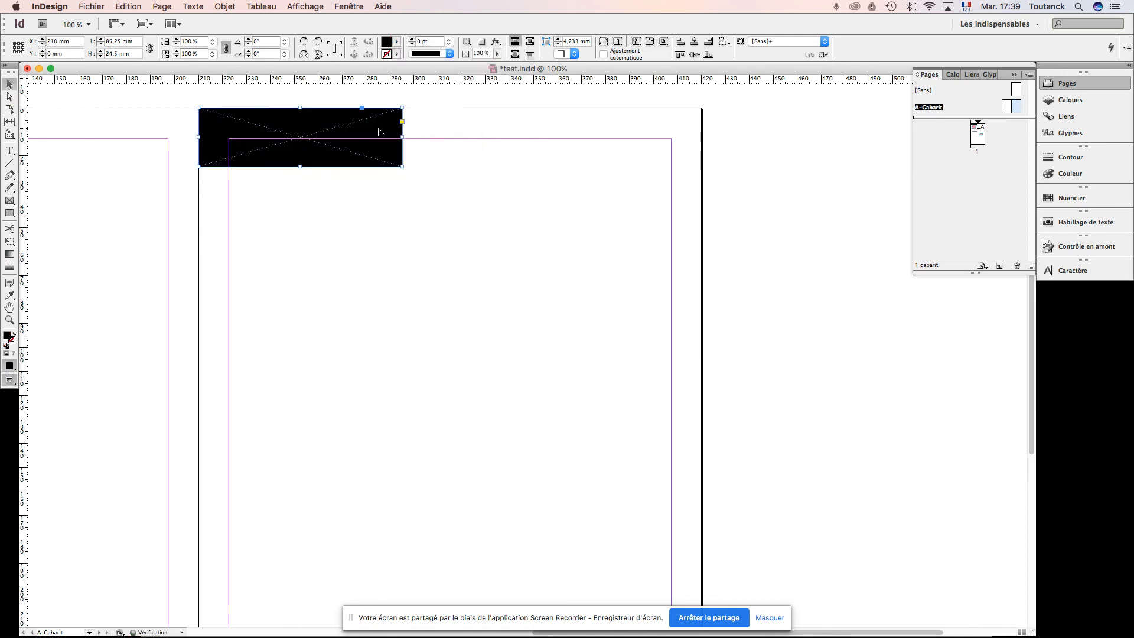
pyautogui.moveTo(402, 136); pyautogui.dragTo(702, 137)
pyautogui.moveTo(448, 167); pyautogui.dragTo(456, 142)
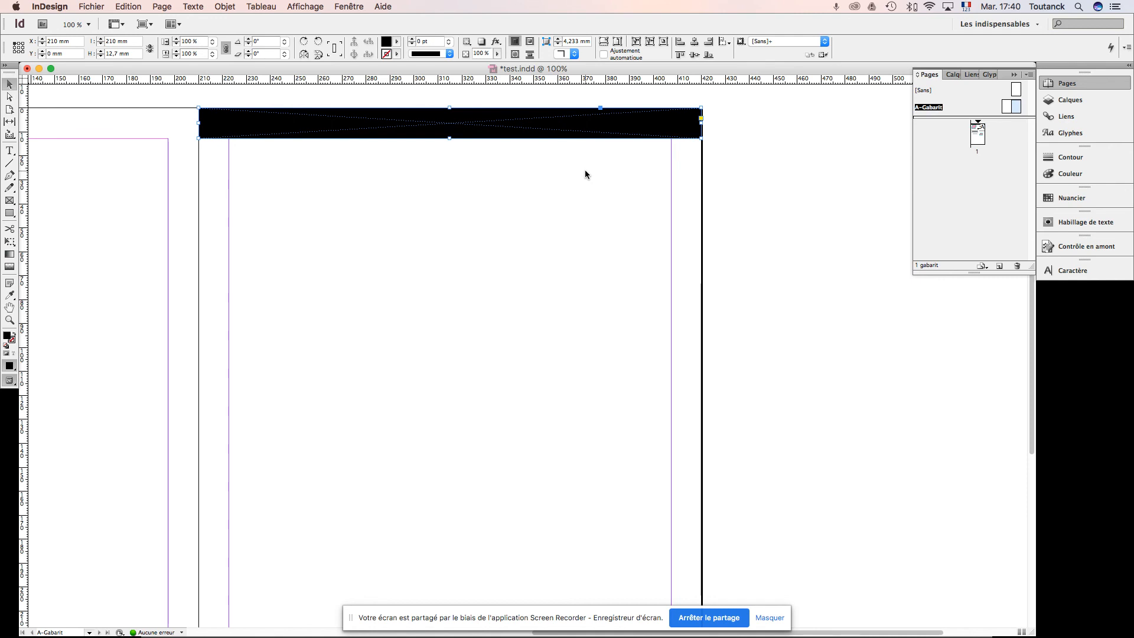
pyautogui.doubleClick(978, 138)
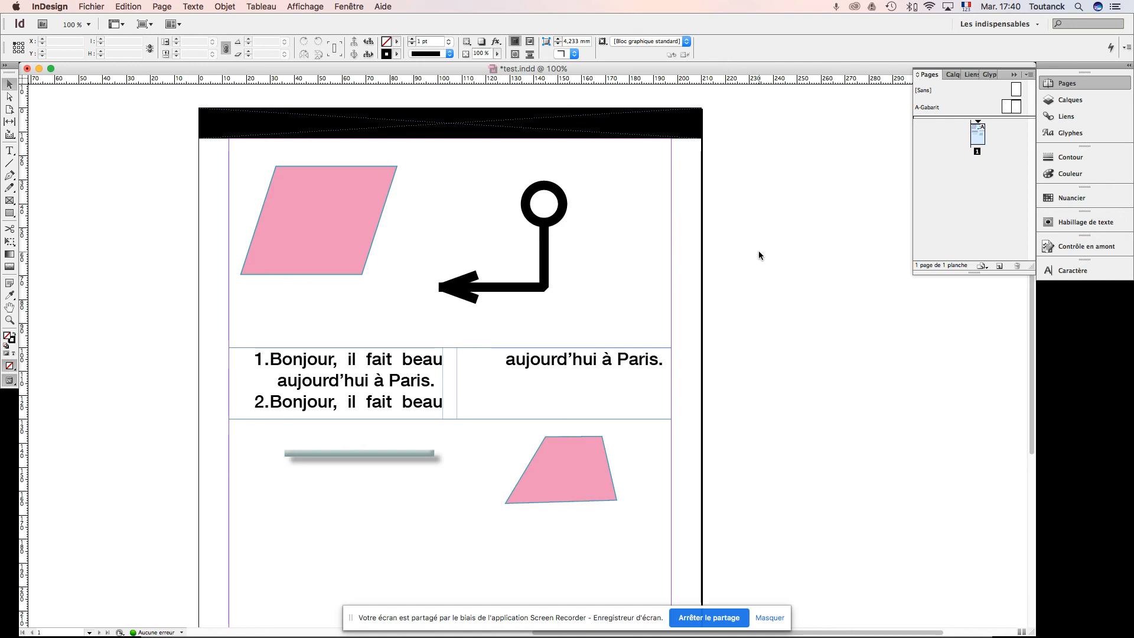
pyautogui.scroll(-5, 759, 255)
# Step: Reduce the height of the black band on the right-hand A-Gabarit page to about 6.25 mm and check the change on page 1
pyautogui.doubleClick(1017, 106)
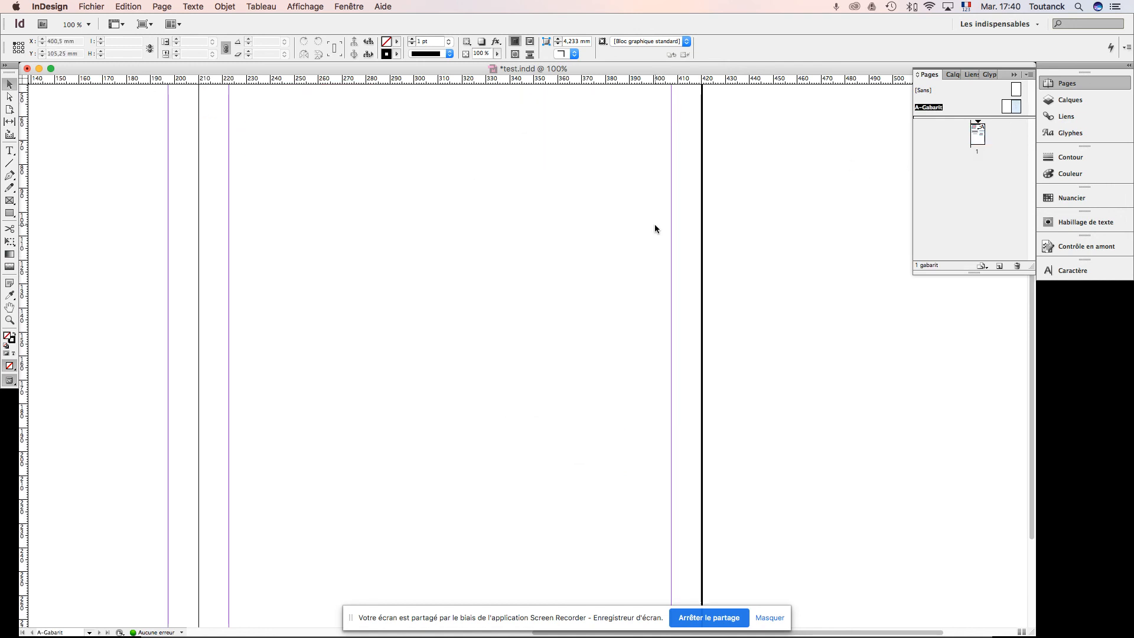
pyautogui.scroll(5, 655, 224)
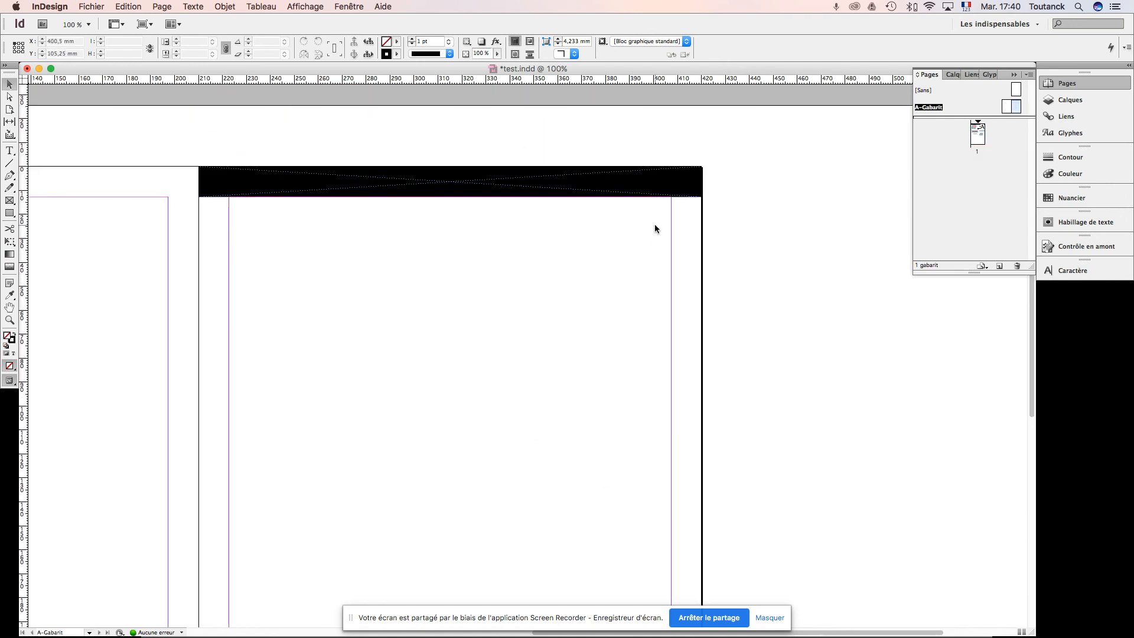
pyautogui.click(526, 184)
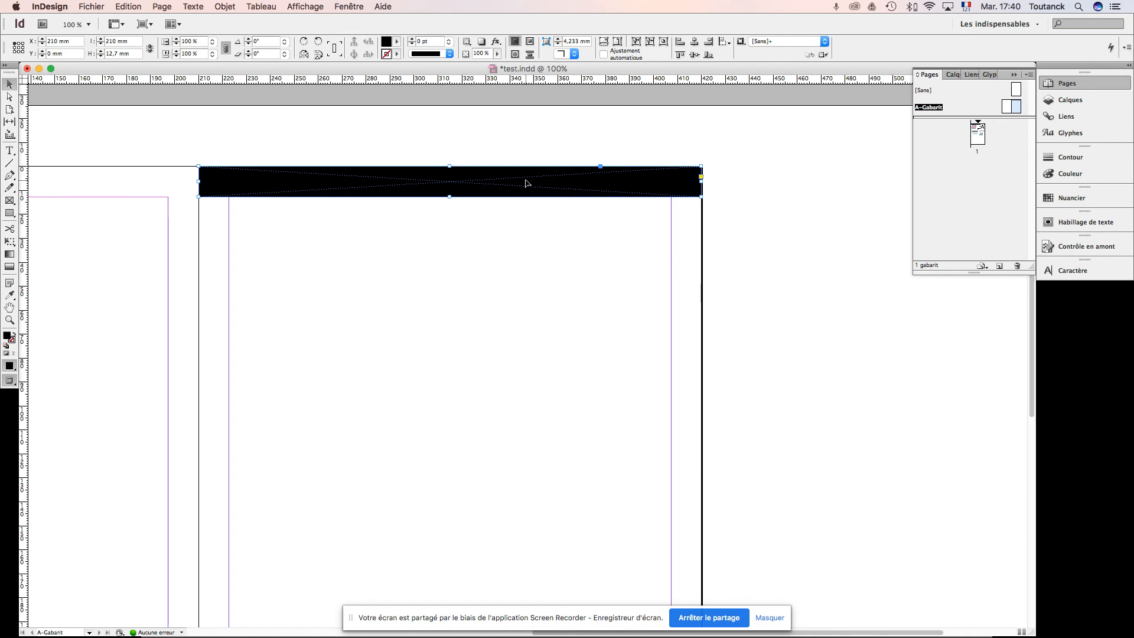
pyautogui.moveTo(450, 197); pyautogui.dragTo(451, 182)
pyautogui.click(447, 254)
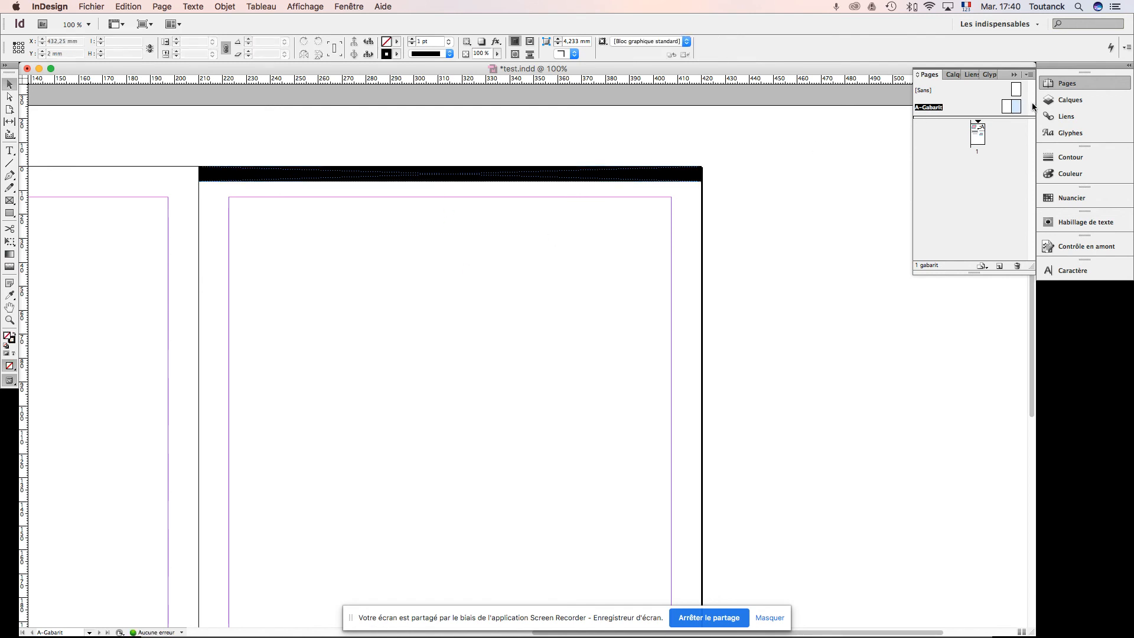
pyautogui.doubleClick(977, 133)
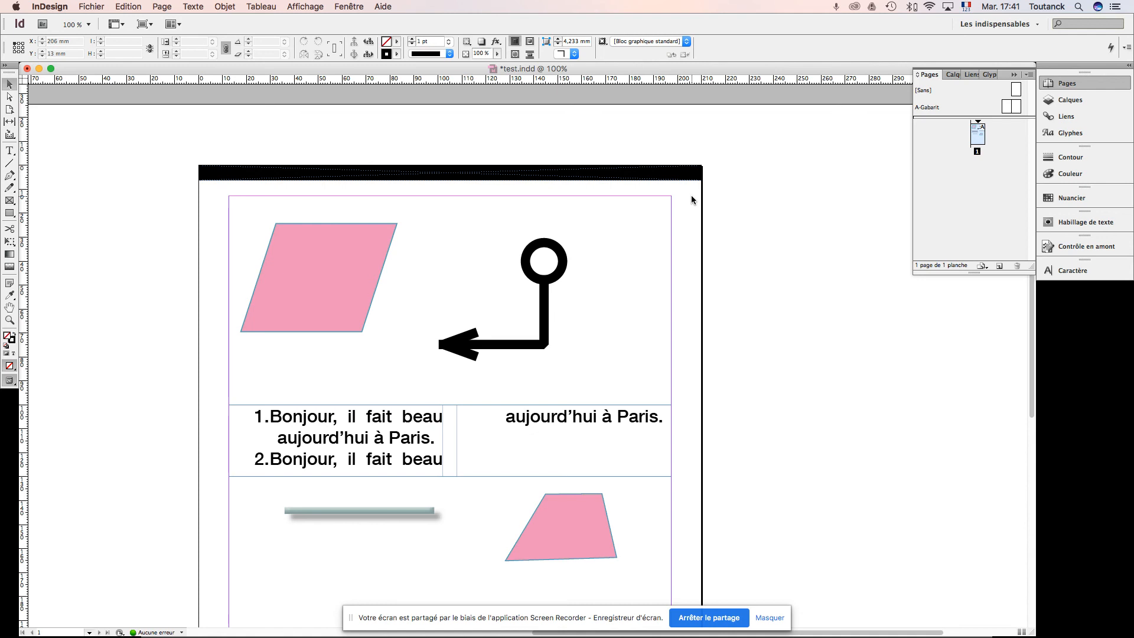
# Step: Extend the black band on the A-Gabarit master across the left-hand page, so it spans the full 420 mm spread
pyautogui.doubleClick(1016, 108)
pyautogui.click(343, 175)
pyautogui.press('super+minus')
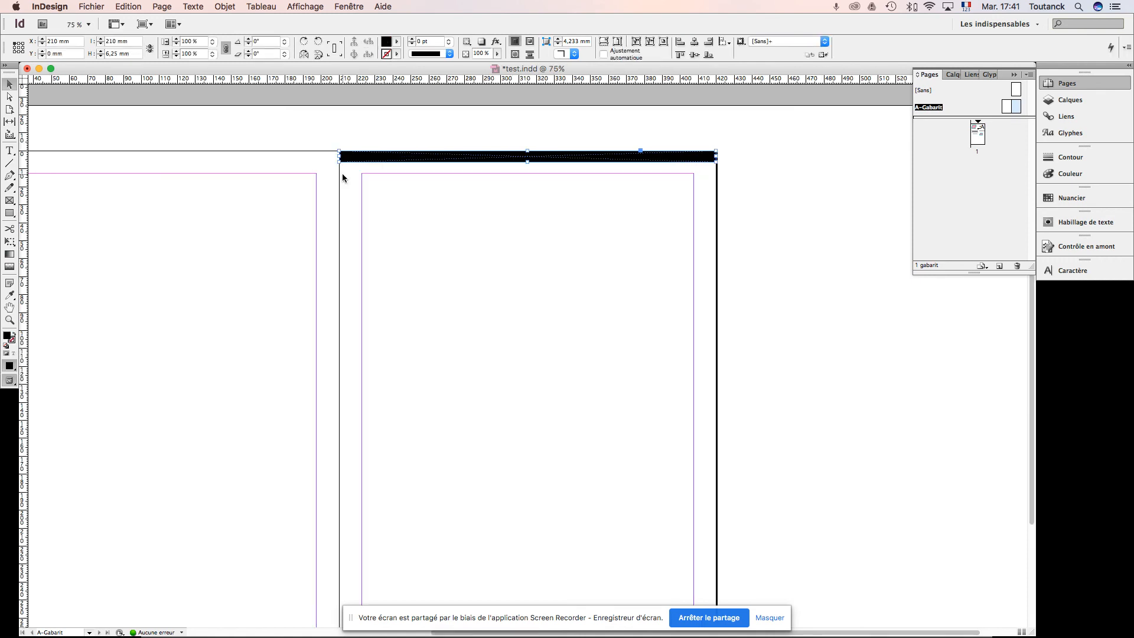
pyautogui.moveTo(339, 158); pyautogui.dragTo(134, 158)
pyautogui.hscroll(-10, 513, 270)
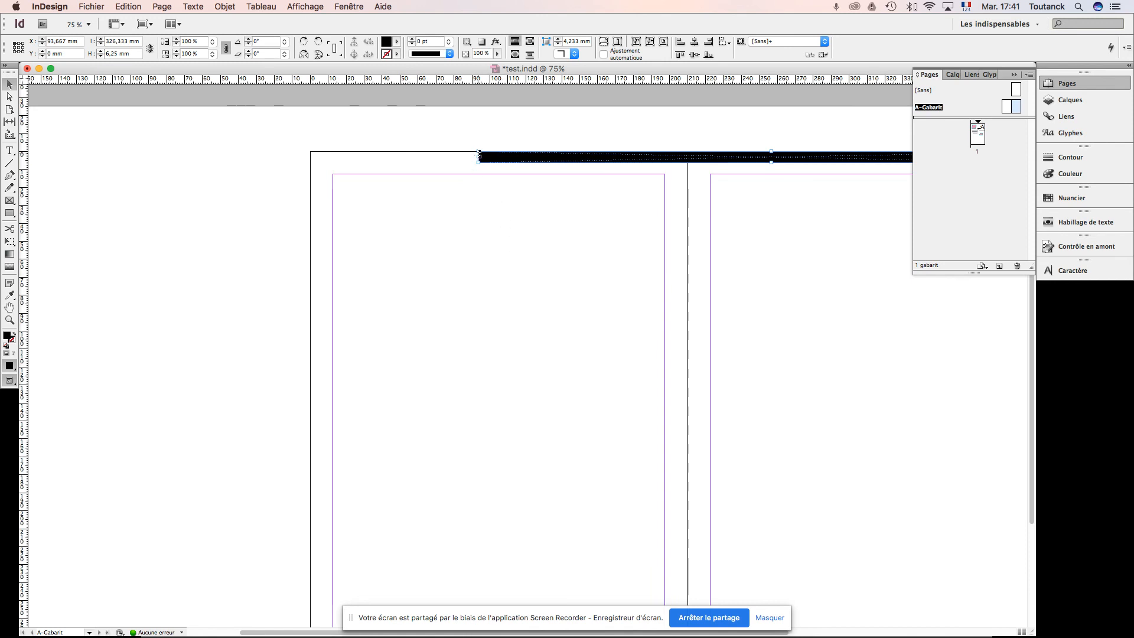
pyautogui.moveTo(479, 156); pyautogui.dragTo(309, 161)
pyautogui.moveTo(768, 293); pyautogui.dragTo(573, 229)
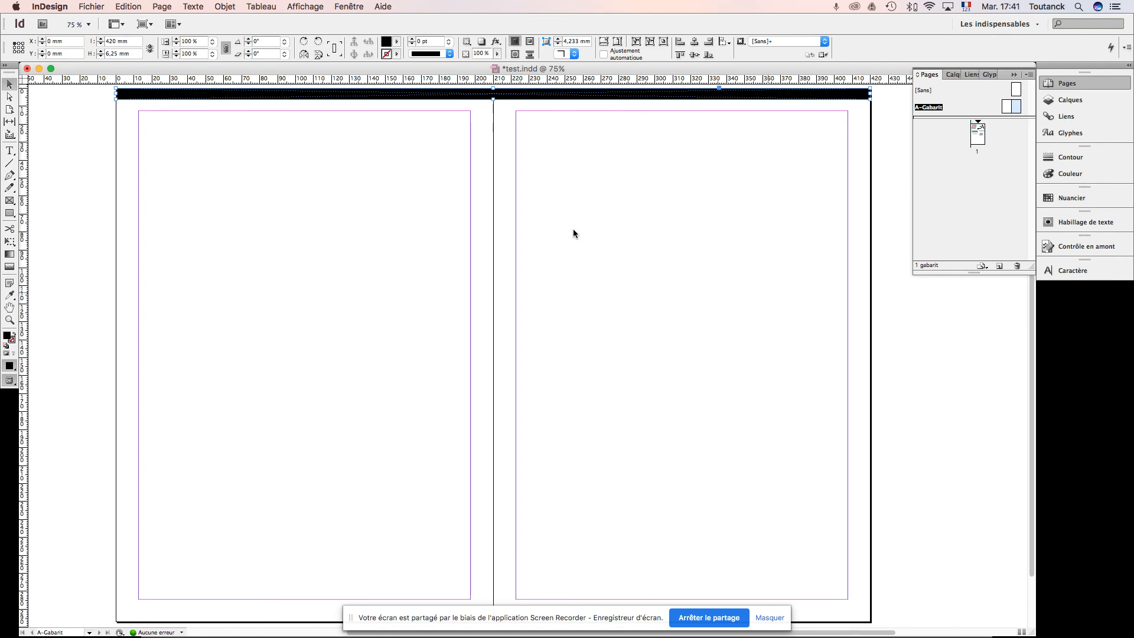
# Step: Paste a copy of the black band, align it along the bottom edge of the master spread at X 0, Y 291 mm, and save
pyautogui.press('super+v')
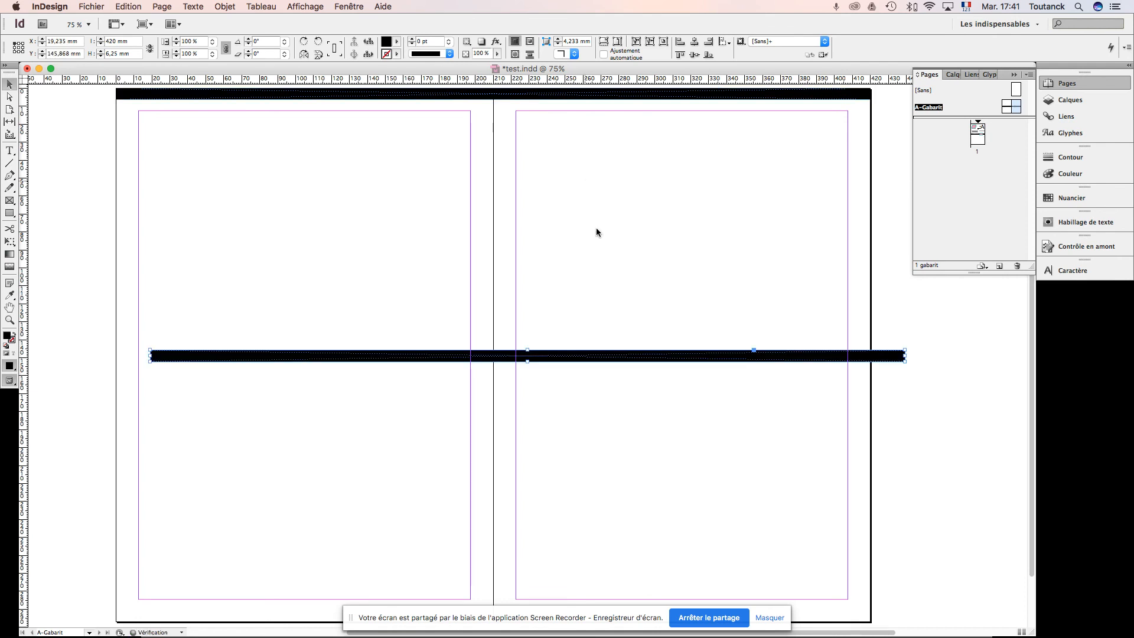
pyautogui.moveTo(585, 355); pyautogui.dragTo(550, 614)
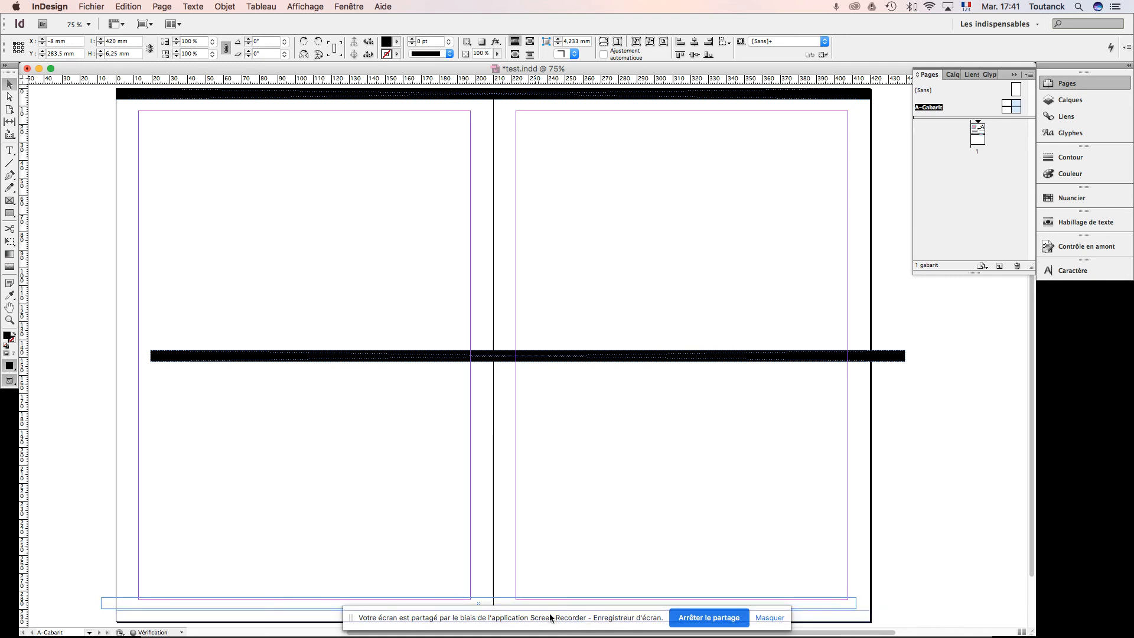
pyautogui.press('super+z')
pyautogui.moveTo(577, 360); pyautogui.dragTo(545, 599)
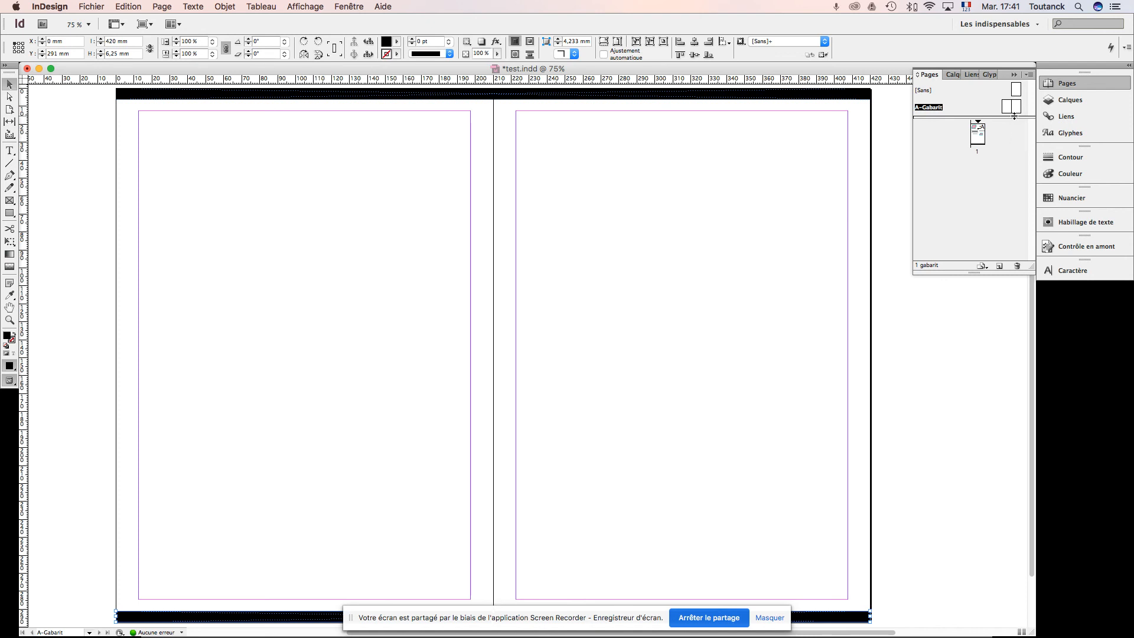
pyautogui.press('super+s')
# Step: Return to page 1, add a second page based on A-Gabarit, and view both pages at 50%
pyautogui.doubleClick(979, 136)
pyautogui.hotkey('shift', 'x')
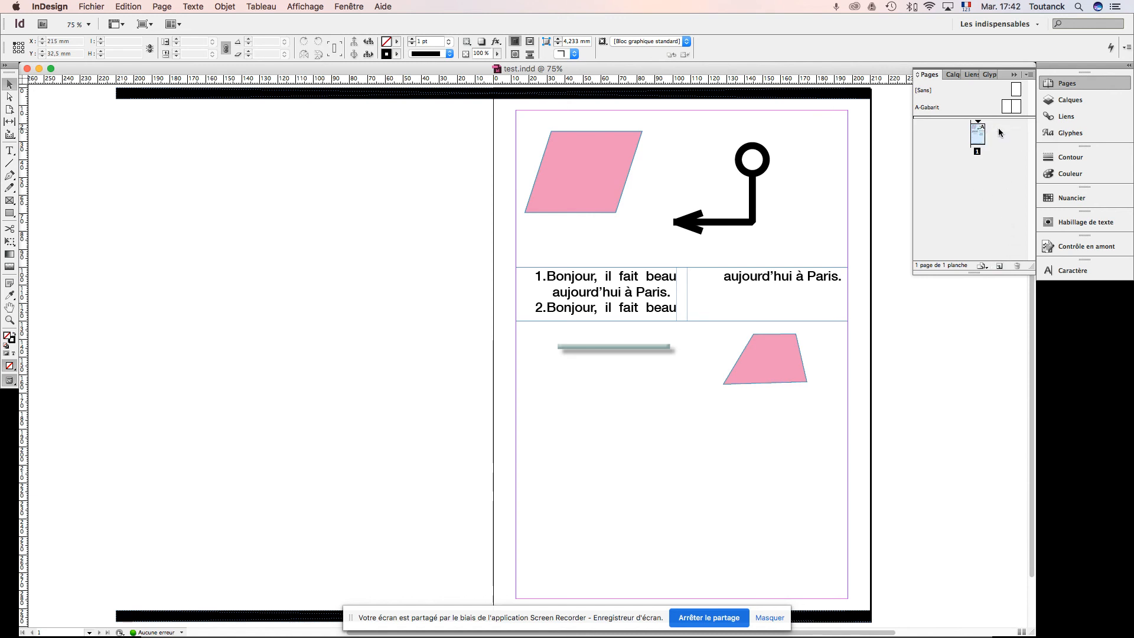
pyautogui.click(1000, 267)
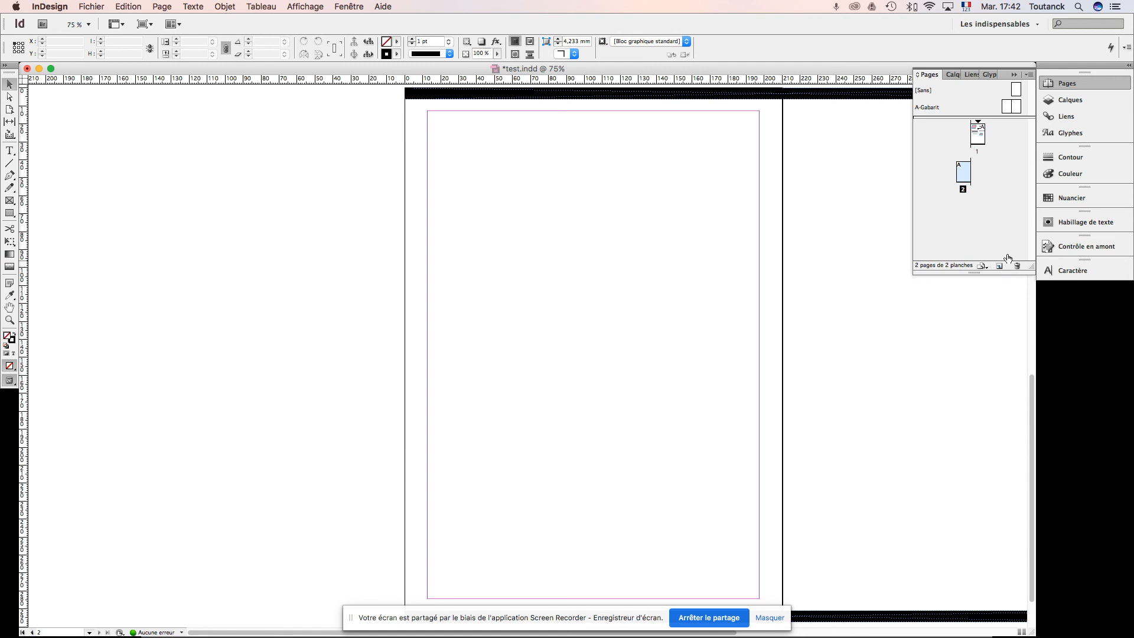
pyautogui.press('super+minus')
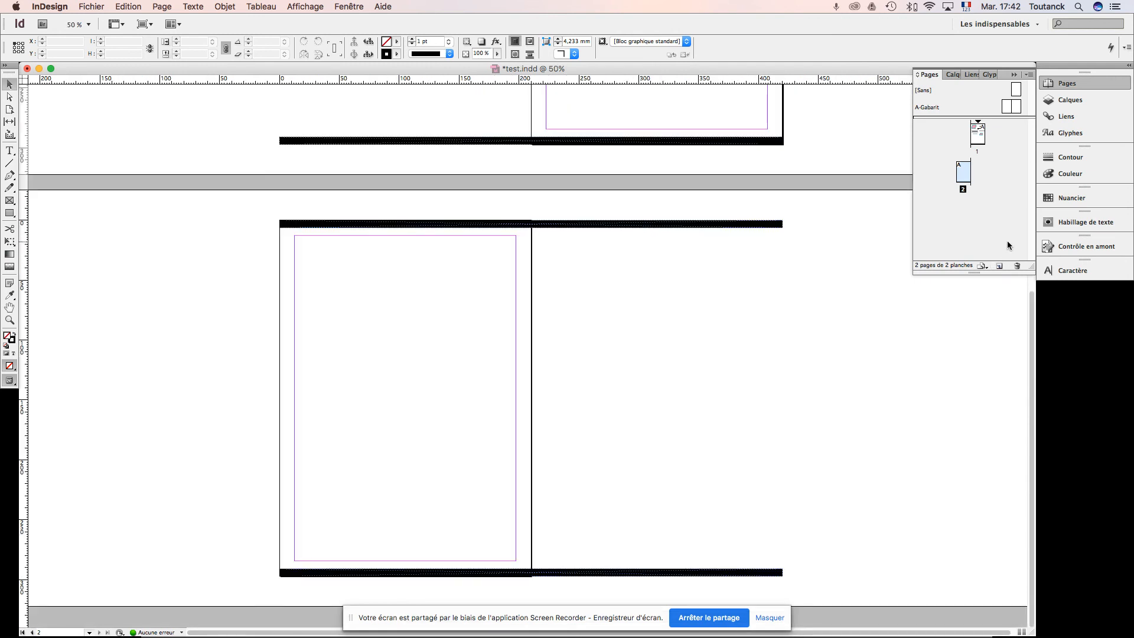
pyautogui.scroll(6, 779, 208)
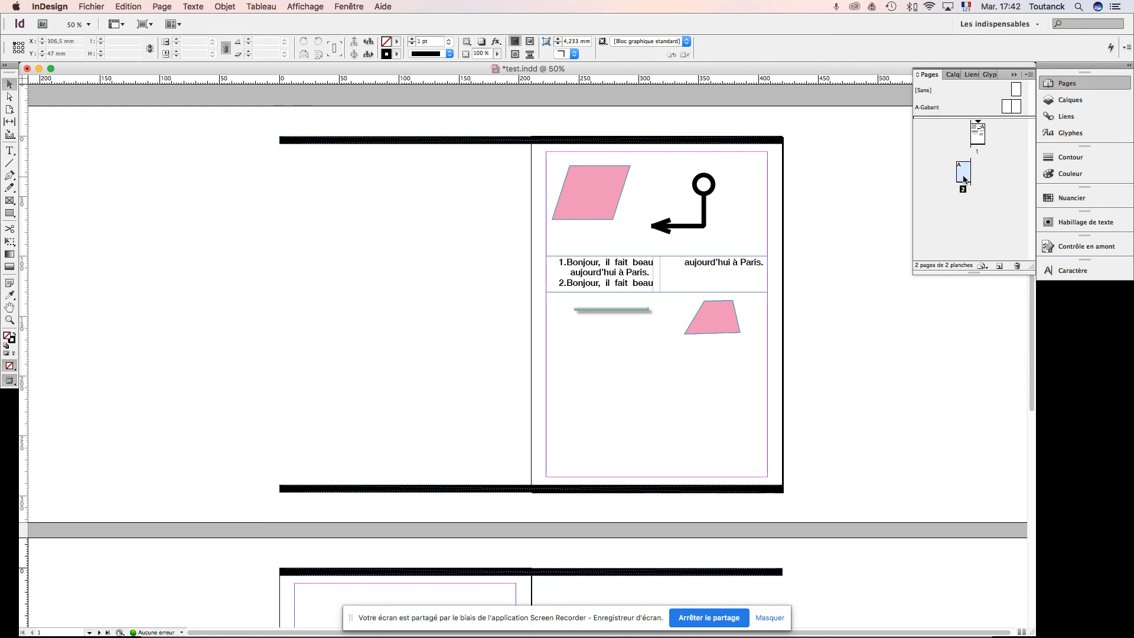
# Step: Turn off "Autoriser la réorganisation des pages du document" and move page 2 to the left of page 1 to form one spread
pyautogui.moveTo(964, 175)
pyautogui.mouseDown()
pyautogui.moveTo(974, 131)
pyautogui.moveTo(966, 174)
pyautogui.mouseUp()
pyautogui.keyDown('ctrl'); pyautogui.click(966, 175); pyautogui.keyUp('ctrl')
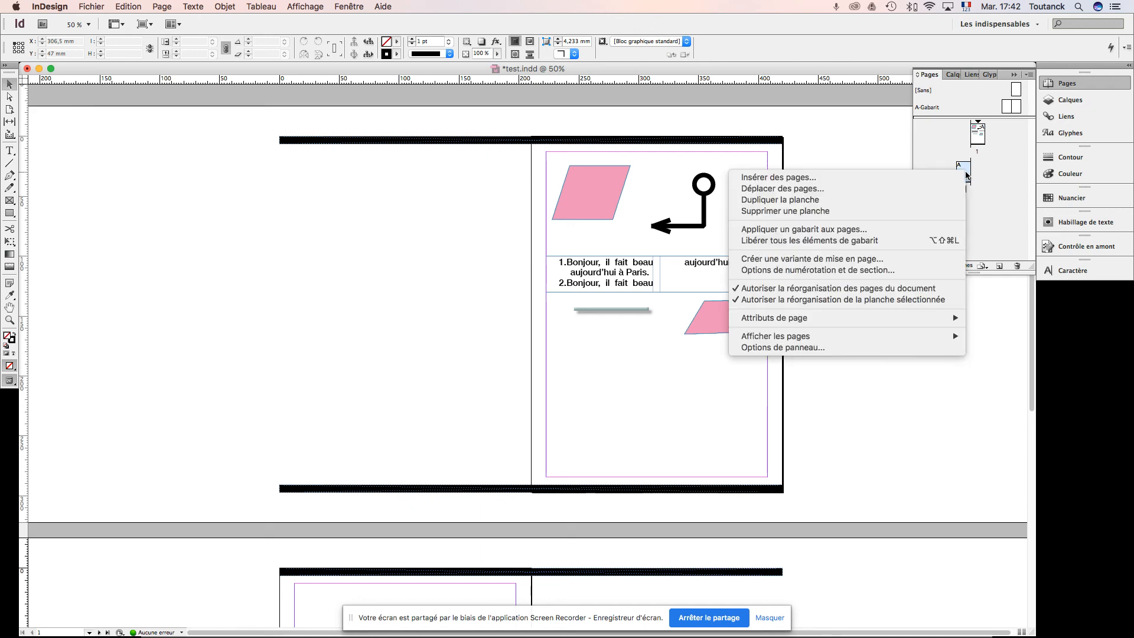
pyautogui.click(911, 289)
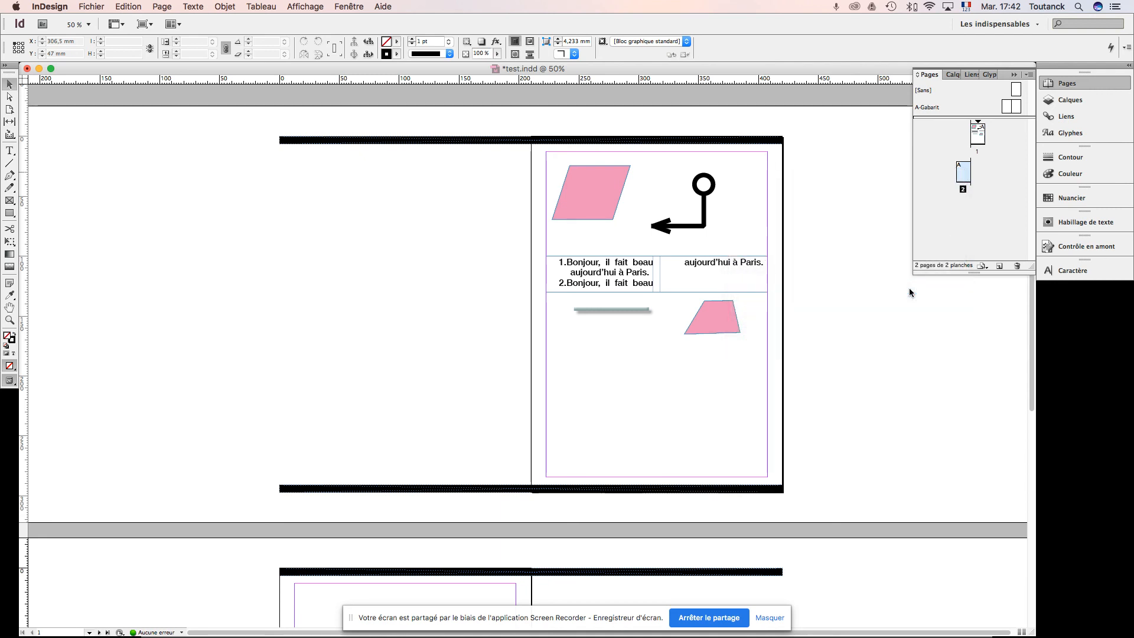
pyautogui.moveTo(957, 175); pyautogui.dragTo(969, 138)
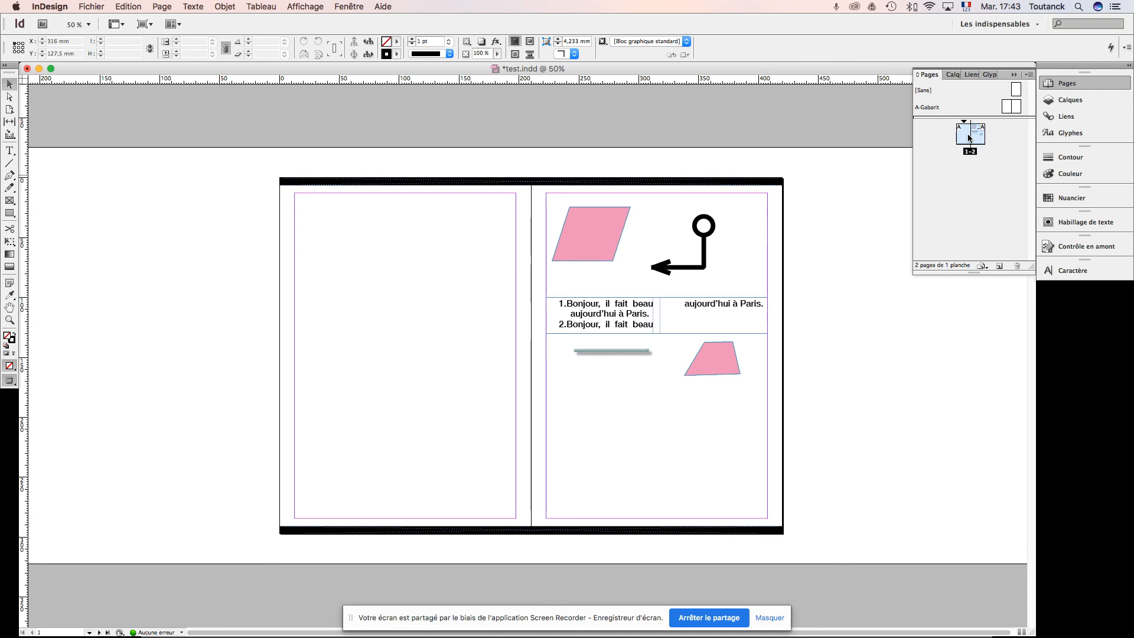
# Step: Open the A-Gabarit master and draw a rectangle about 92 × 83.5 mm from the left margin of the left-hand page
pyautogui.doubleClick(1014, 108)
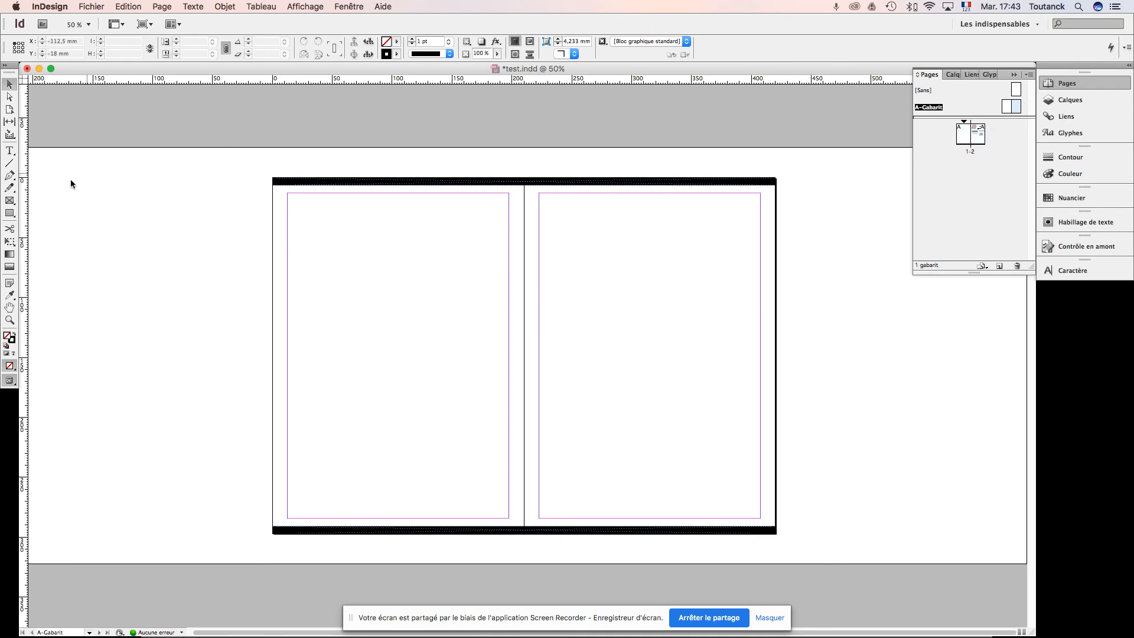
pyautogui.click(11, 213)
pyautogui.moveTo(288, 220); pyautogui.dragTo(399, 320)
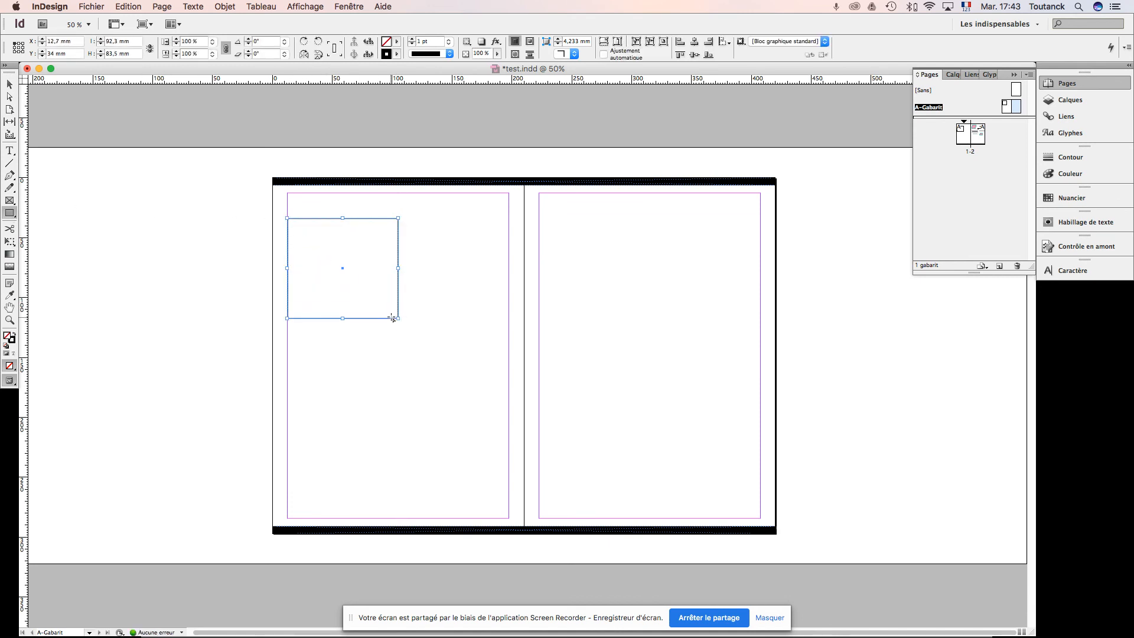
# Step: Add a text frame between the rectangle and the right margin of the left-hand master page, and fill it with two lines of random filler letters
pyautogui.click(9, 151)
pyautogui.moveTo(410, 222); pyautogui.dragTo(509, 319)
pyautogui.write('hmvwfodfvnhkdvkjoioevz,nvc,b,xch')
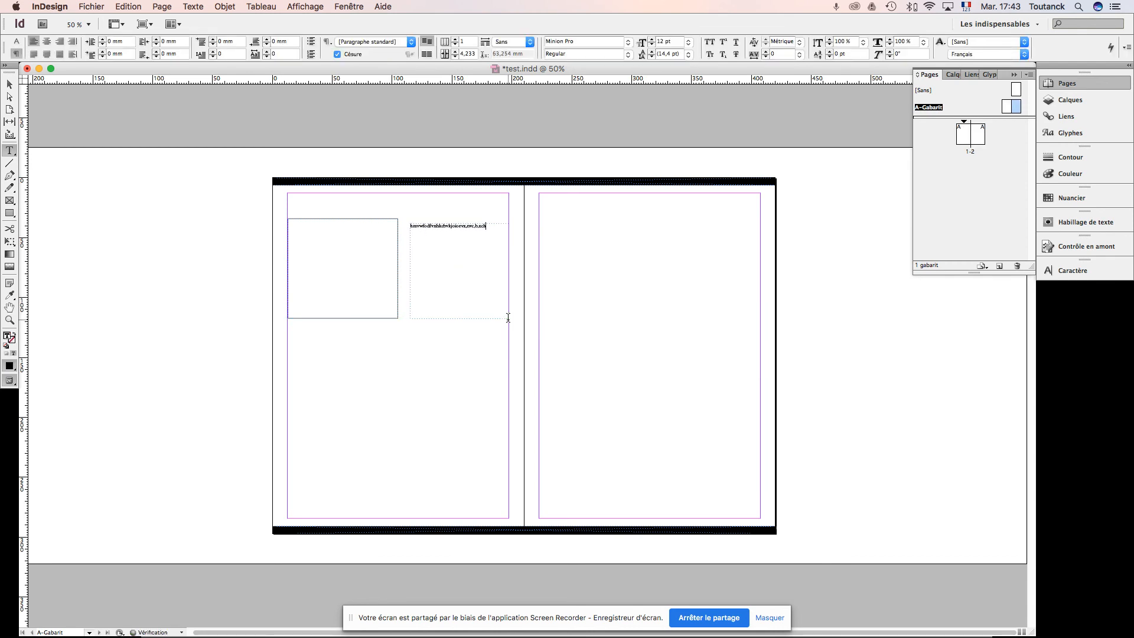
pyautogui.write('kiwhyiomymiuvcgvguidfkmgkukmkkljjx')
pyautogui.click(9, 84)
# Step: Display the left-hand document page at 75% to check the rectangle and text coming from the master
pyautogui.click(961, 140)
pyautogui.doubleClick(962, 140)
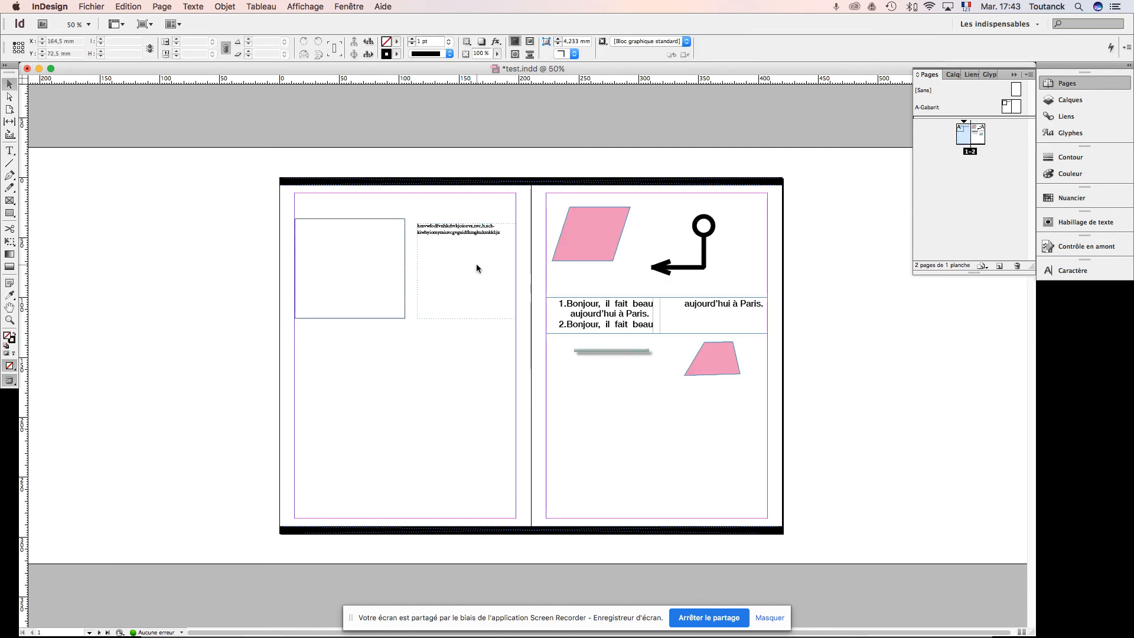
pyautogui.press('super+equal')
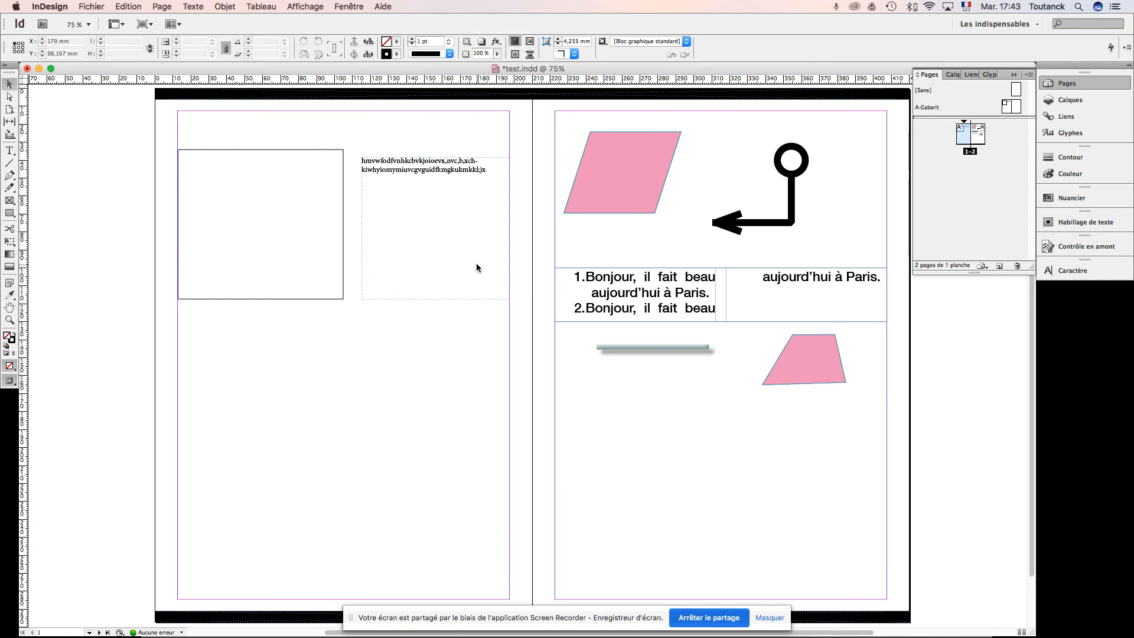
# Step: Override the top master band on the document spread and fill it with the green swatch C=75 M=5 J=100 N=0
pyautogui.moveTo(457, 235); pyautogui.dragTo(426, 298)
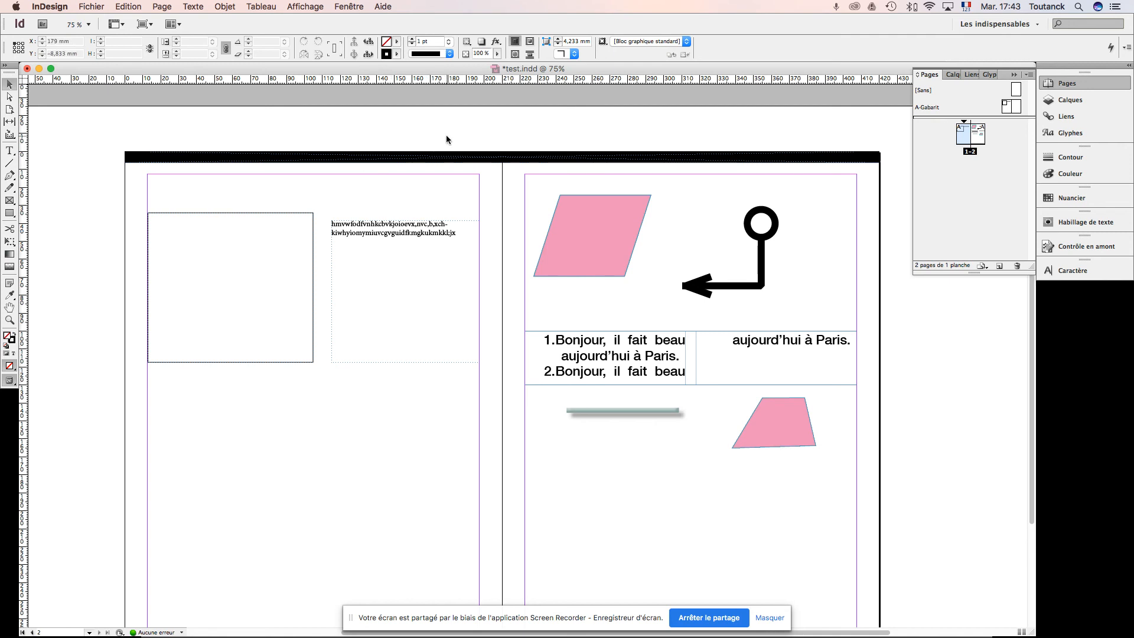
pyautogui.moveTo(446, 135); pyautogui.dragTo(481, 190)
pyautogui.moveTo(247, 132); pyautogui.dragTo(305, 183)
pyautogui.moveTo(247, 134); pyautogui.dragTo(289, 179)
pyautogui.click(272, 160)
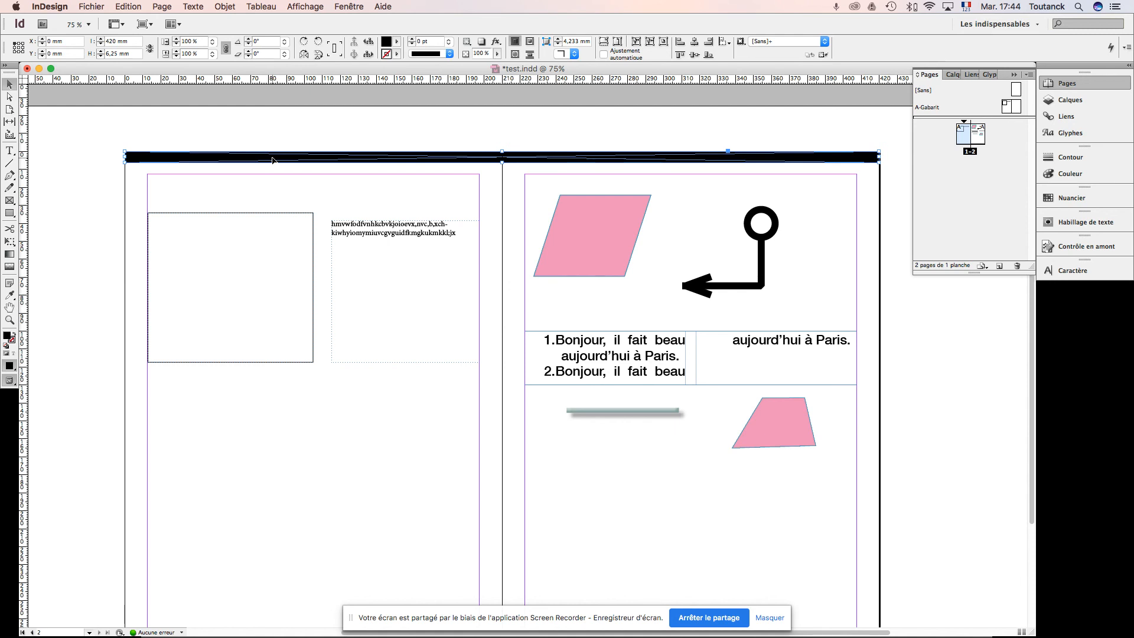
pyautogui.click(397, 41)
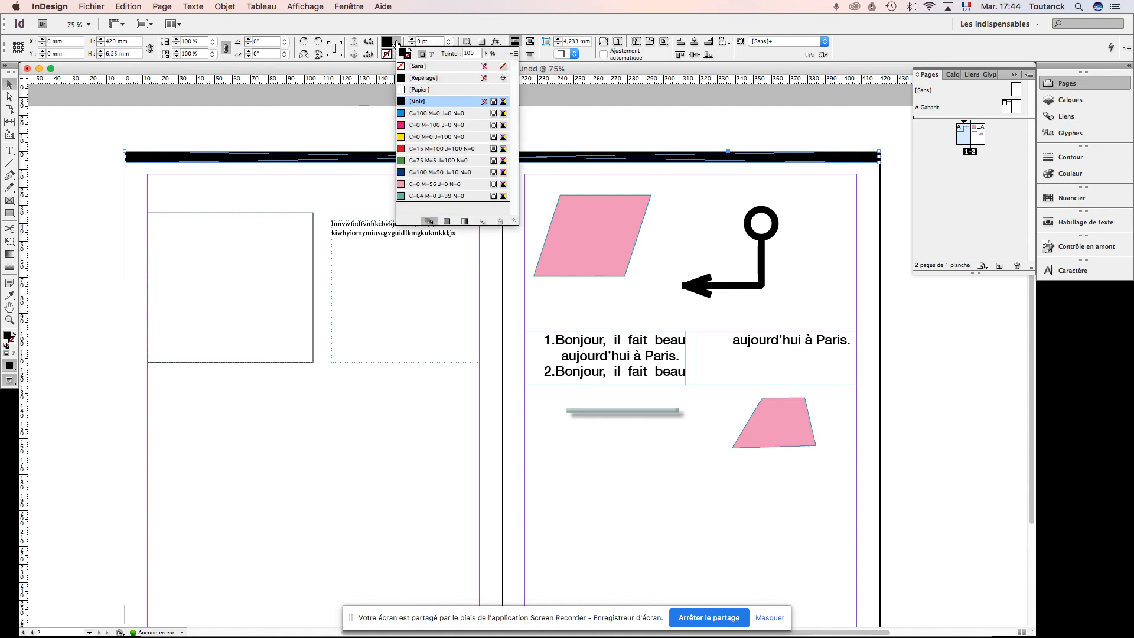
pyautogui.click(418, 160)
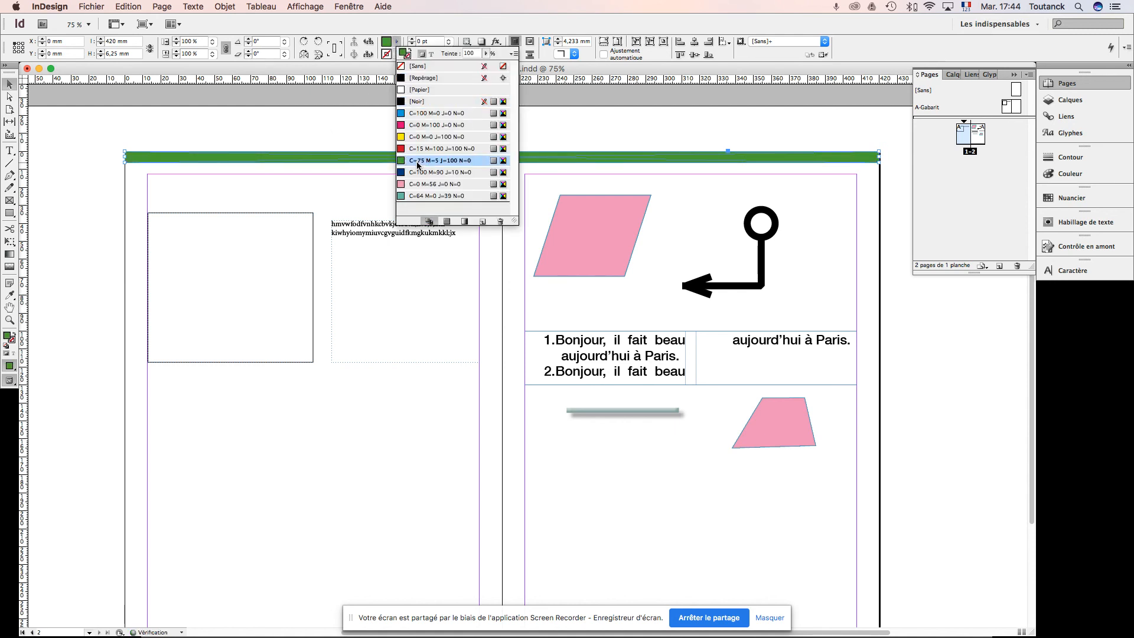
pyautogui.click(301, 122)
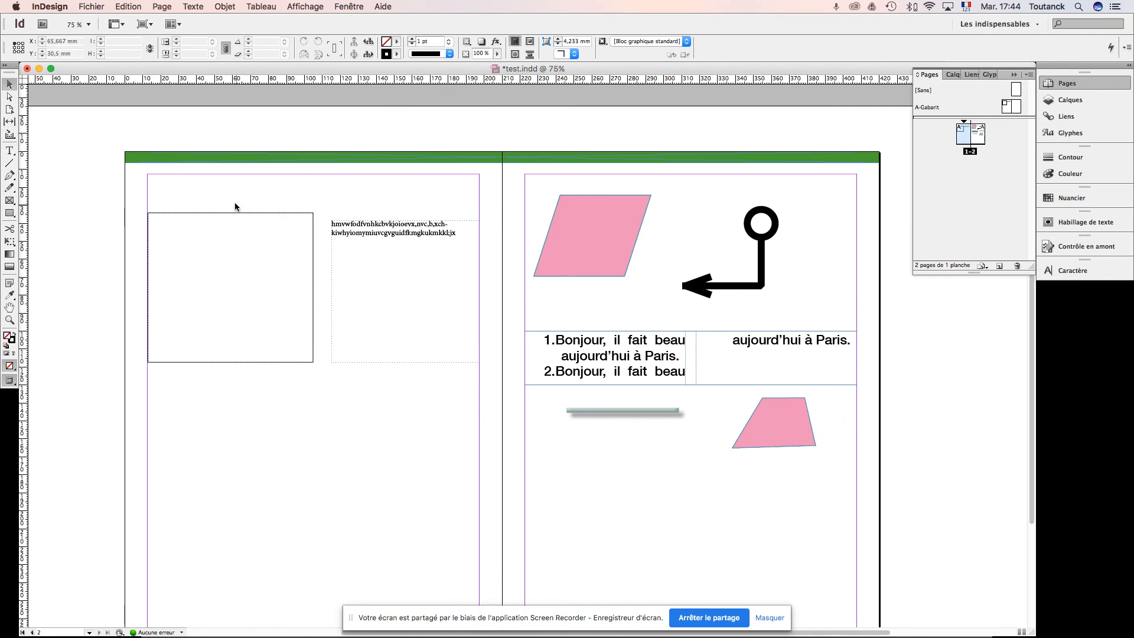
# Step: Override the master rectangle and the filler-text frame on the left-hand document page
pyautogui.moveTo(236, 202); pyautogui.dragTo(261, 236)
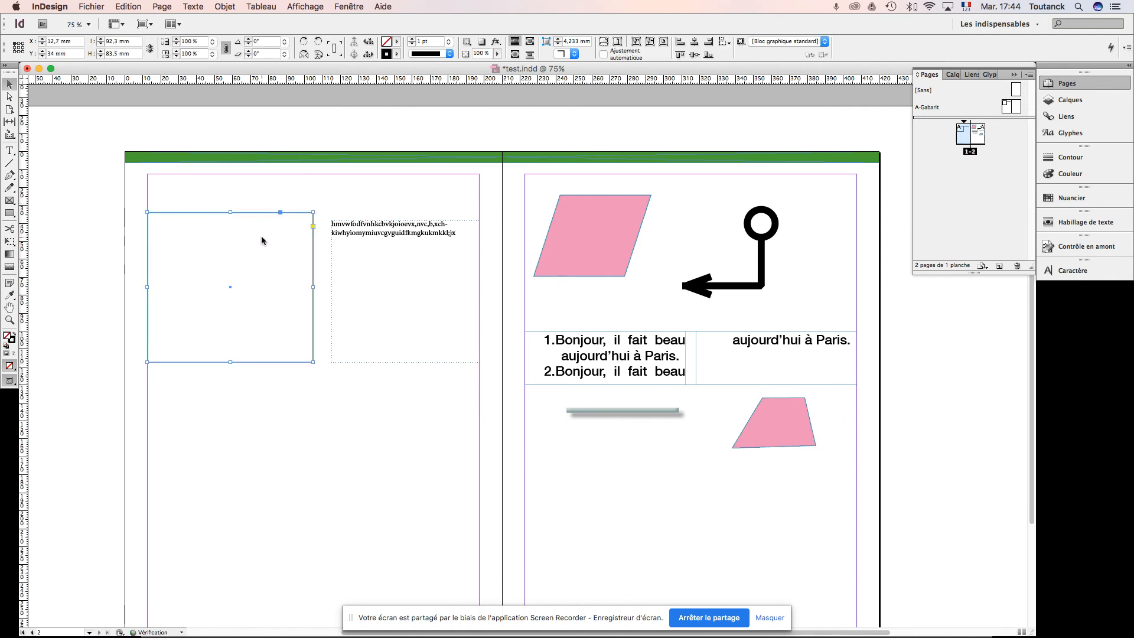
pyautogui.moveTo(363, 207); pyautogui.dragTo(385, 231)
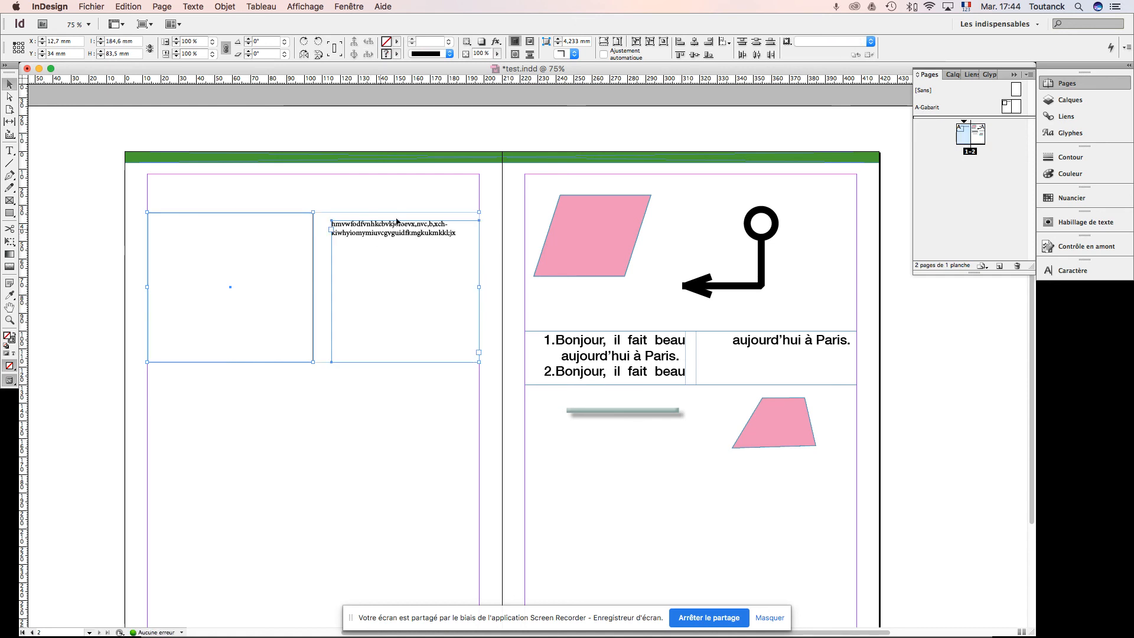
pyautogui.click(418, 188)
pyautogui.moveTo(446, 244); pyautogui.dragTo(400, 217)
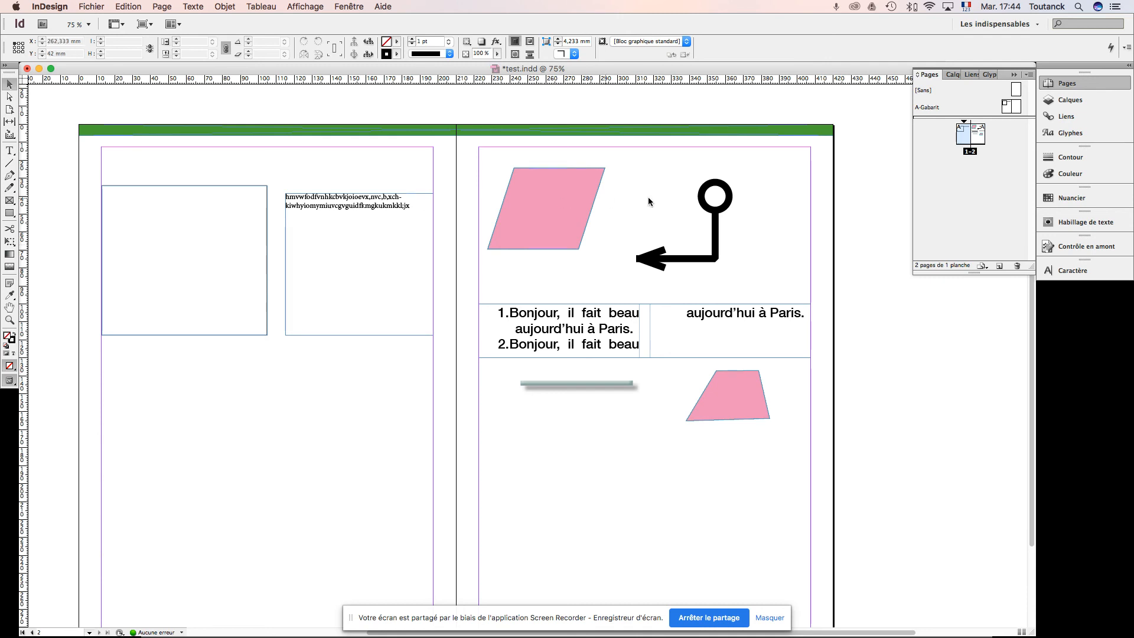
# Step: Try adding two new pages to the document, and undo both additions
pyautogui.click(998, 267)
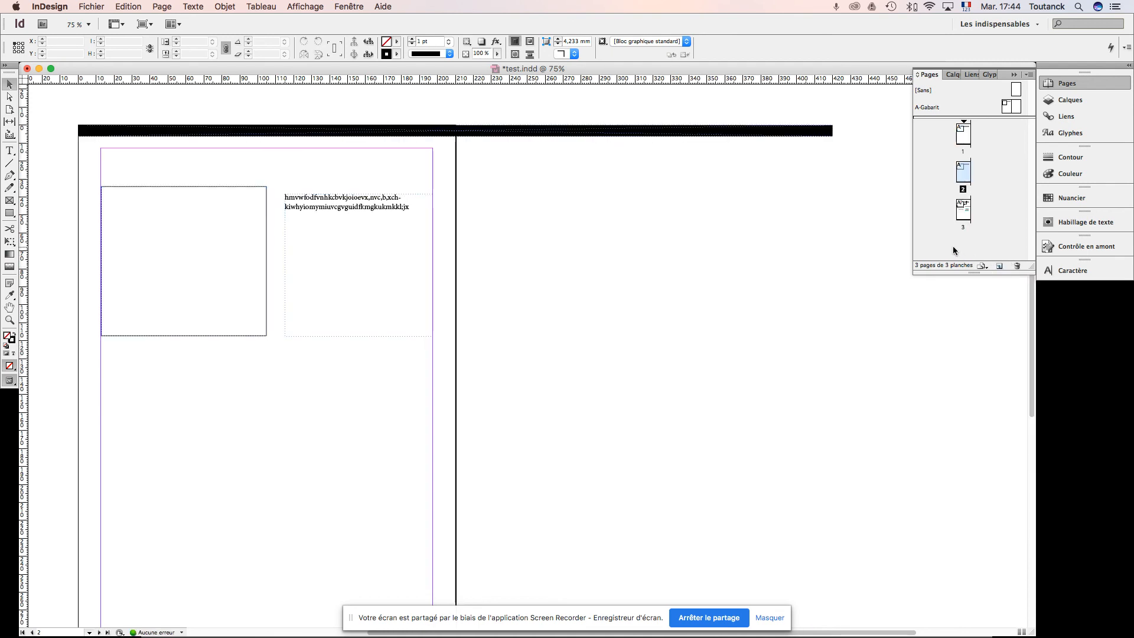
pyautogui.click(1000, 267)
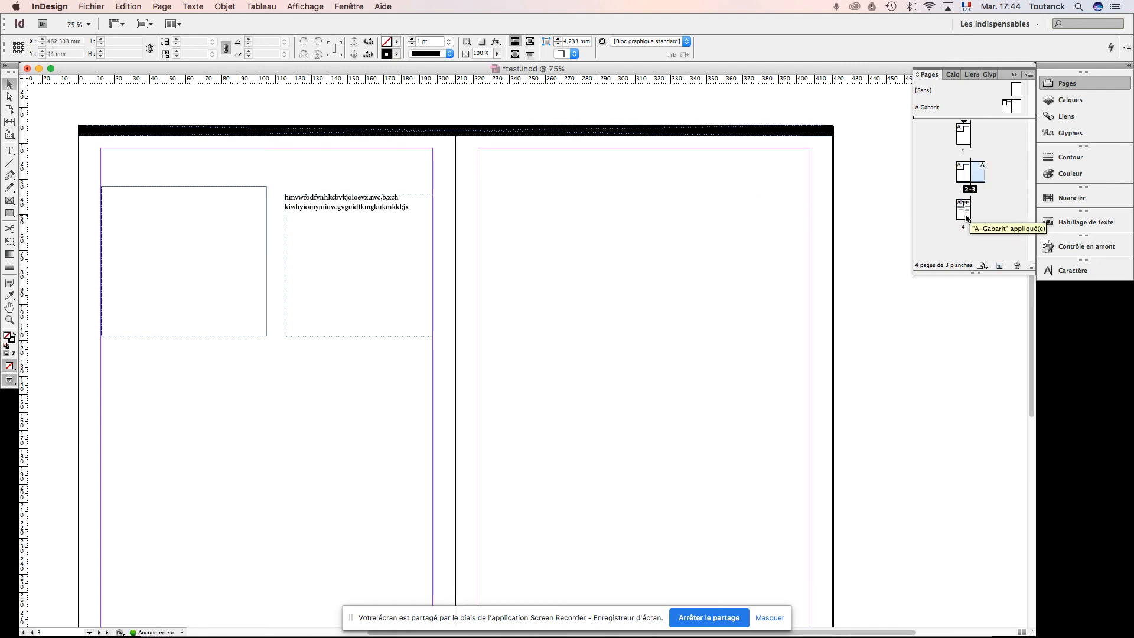
pyautogui.press('super+z')
pyautogui.press('super+z')
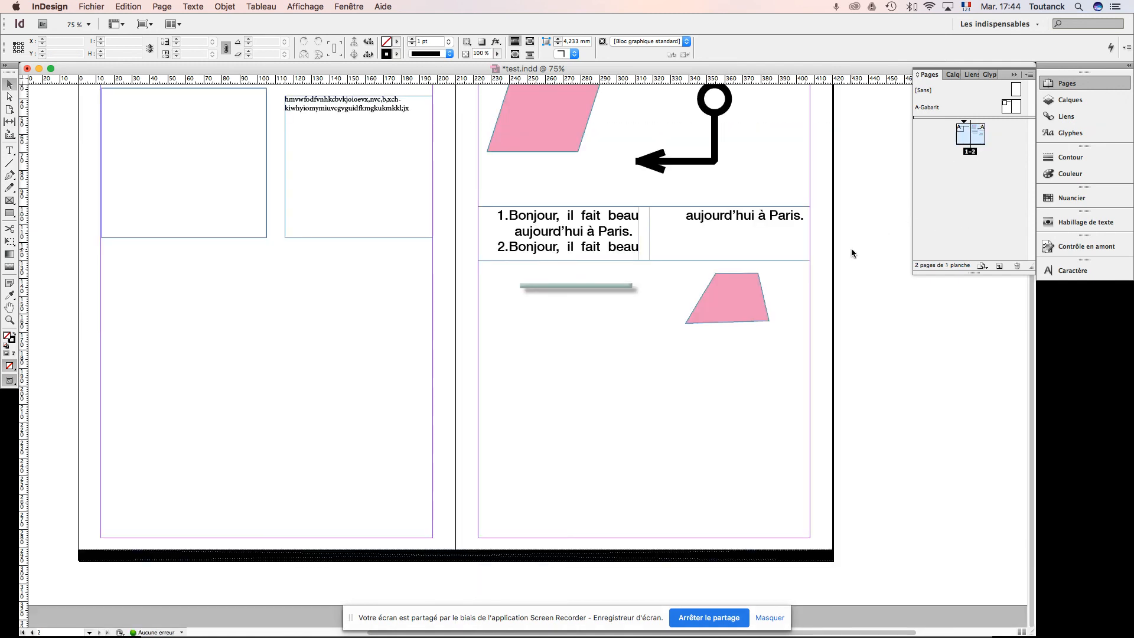
# Step: Switch to Acrobat to read the slide "Blocs : les différents types", and return to InDesign
pyautogui.press('super+Tab')
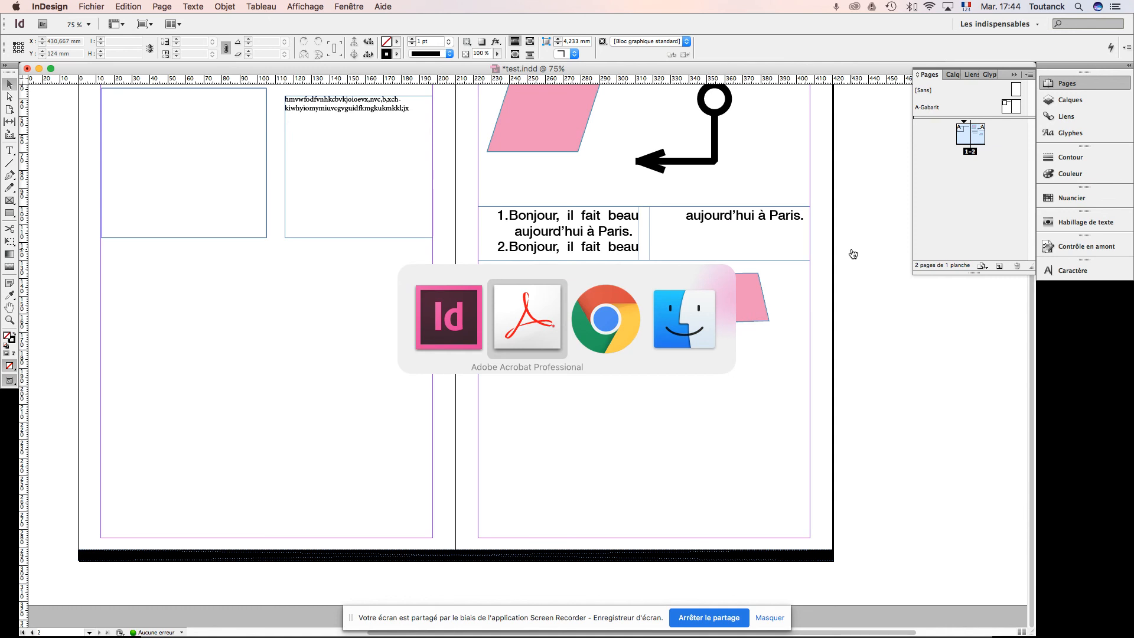
pyautogui.press('Right')
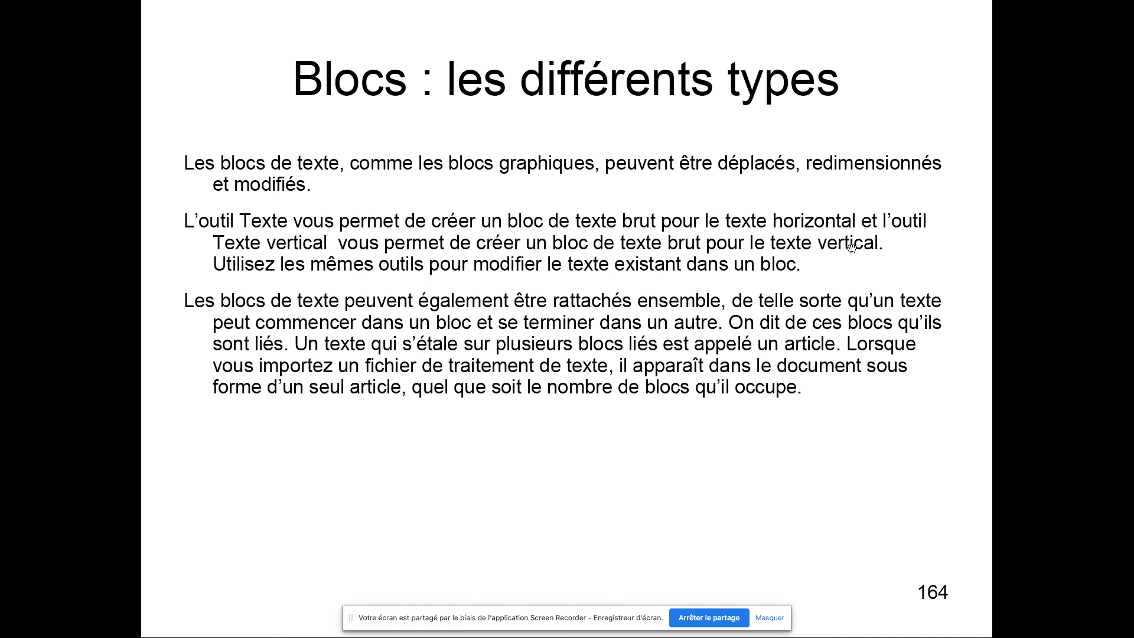
pyautogui.press('super+Tab')
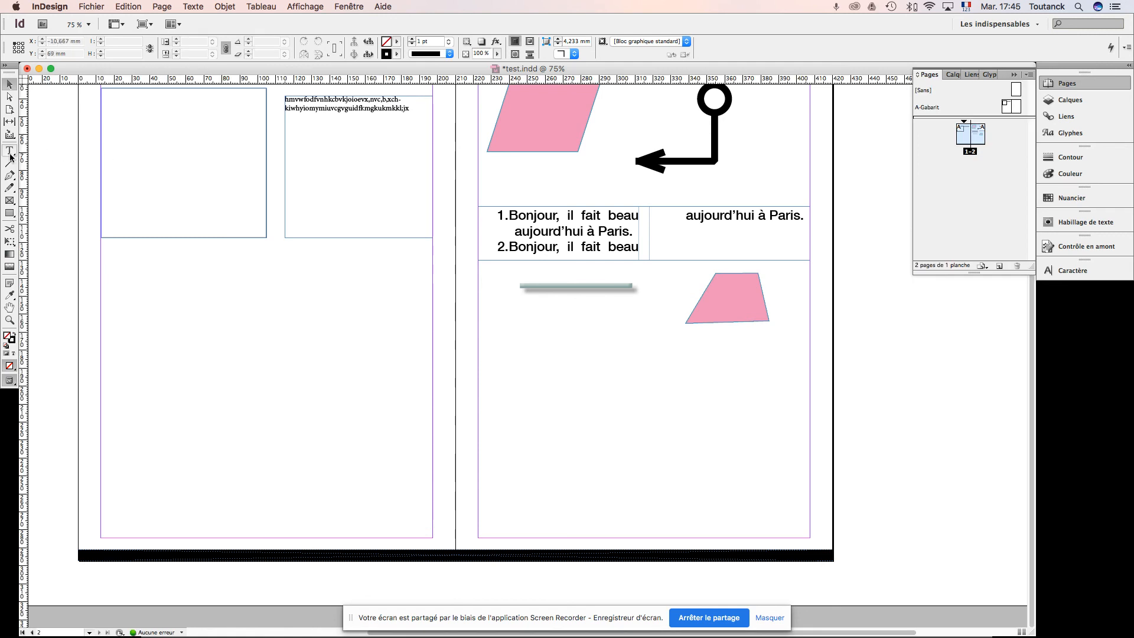
# Step: Draw a diagonal line about 93.7 mm long in the empty area below the rectangle on the left-hand page
pyautogui.click(10, 151)
pyautogui.click(10, 152)
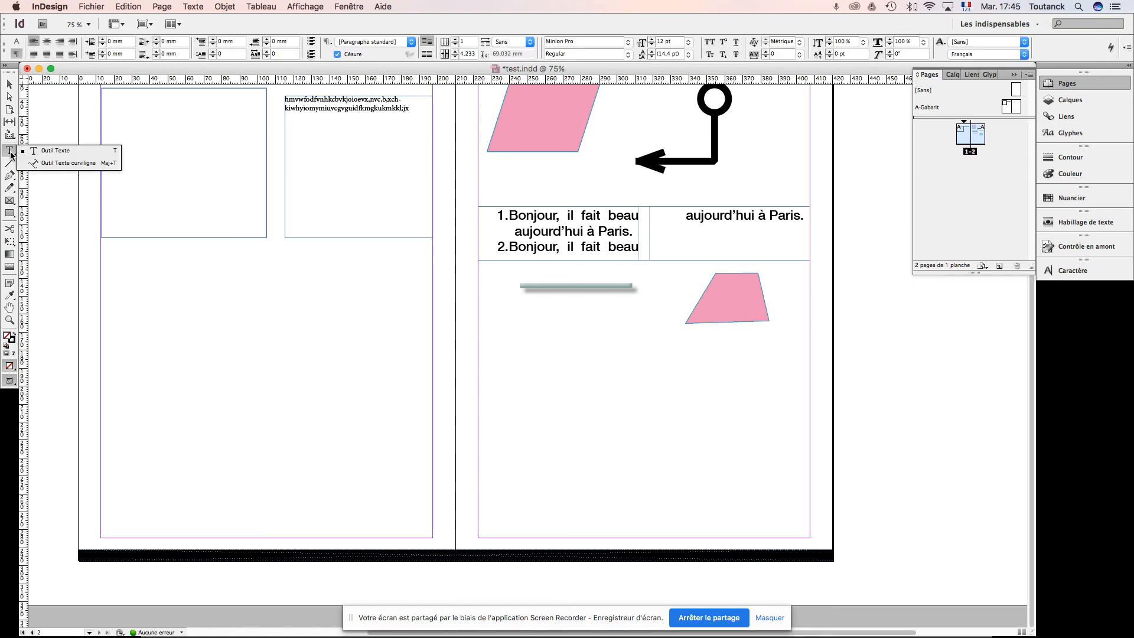
pyautogui.click(49, 164)
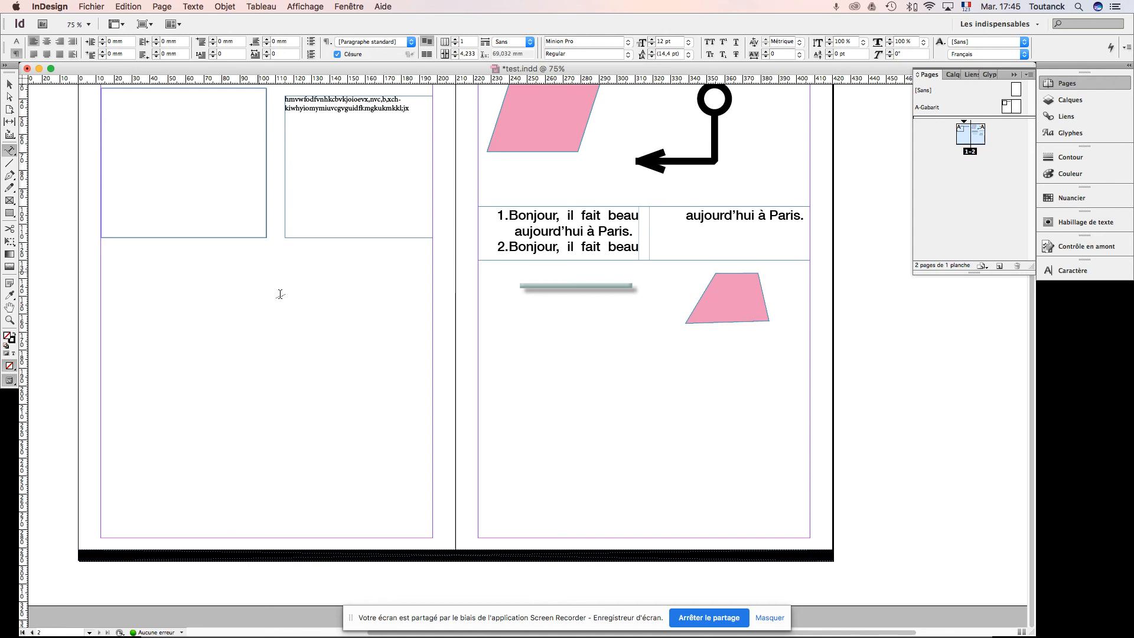
pyautogui.click(10, 164)
pyautogui.moveTo(183, 315); pyautogui.dragTo(340, 377)
pyautogui.click(14, 154)
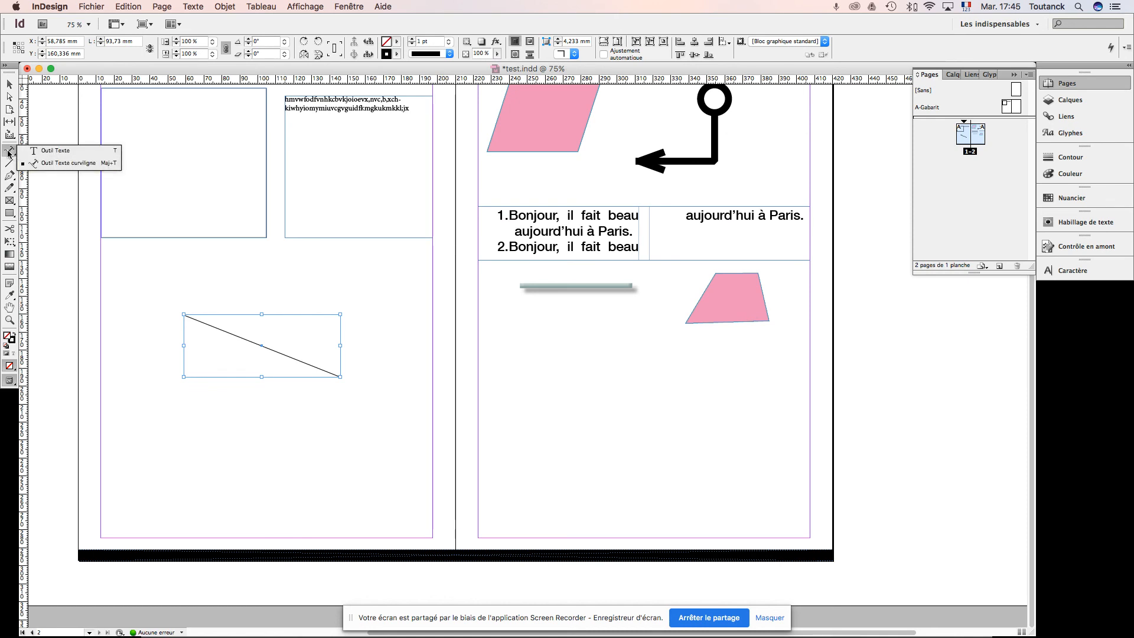
pyautogui.click(201, 317)
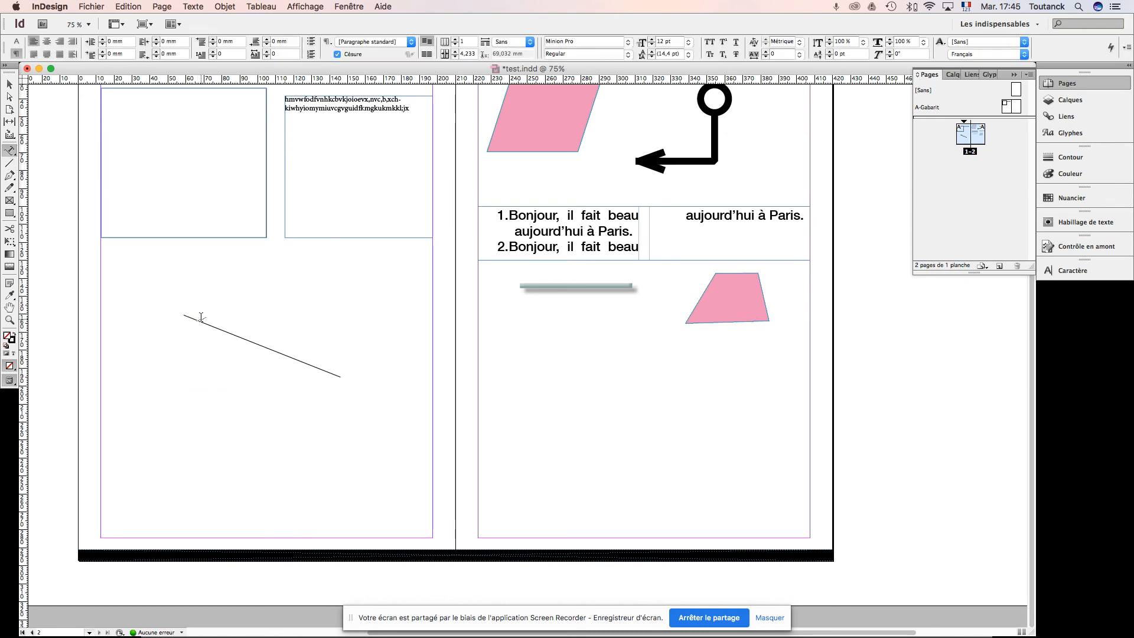
pyautogui.press('h')
pyautogui.press('f')
pyautogui.press('=')
pyautogui.press('h')
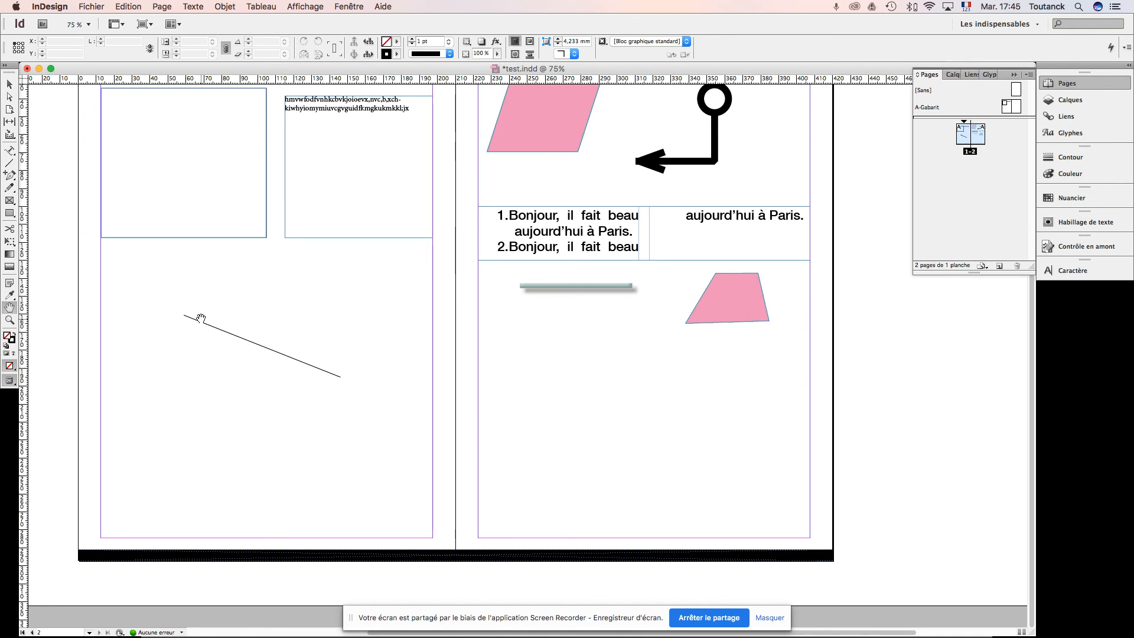
# Step: Add a string of random filler letters along the diagonal line with the path type tool (Texte curviligne)
pyautogui.click(9, 150)
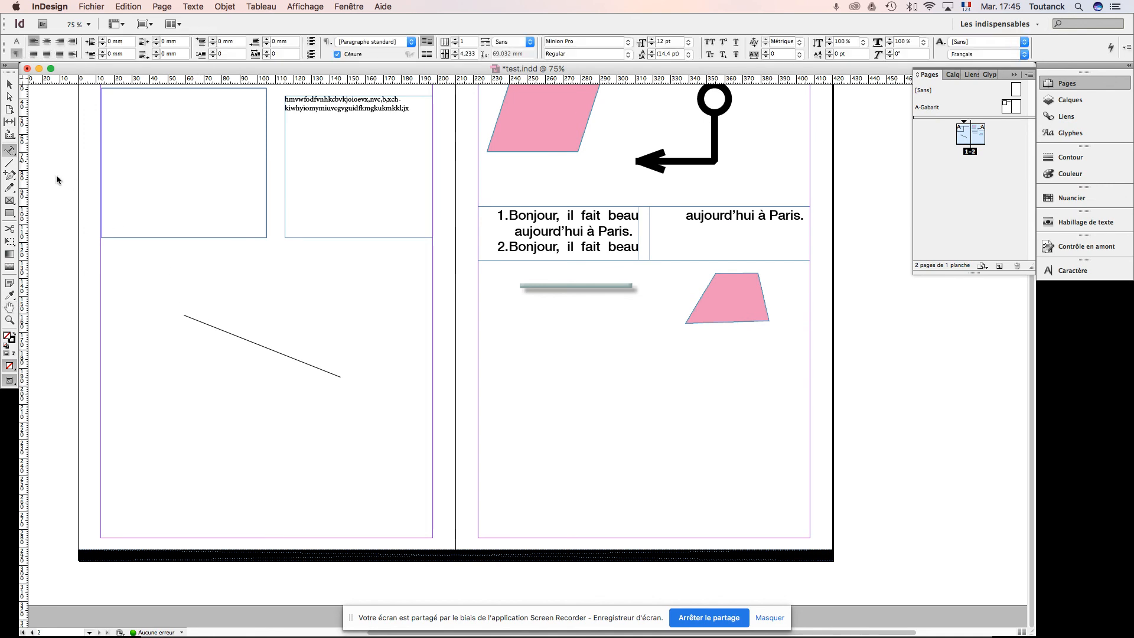
pyautogui.click(195, 318)
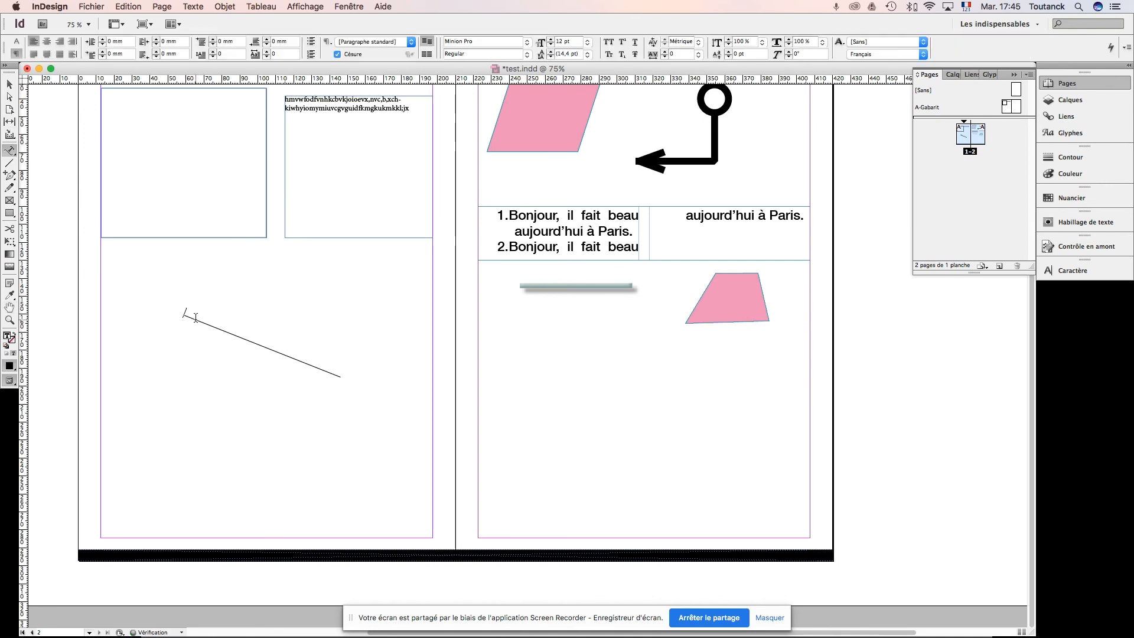
pyautogui.write('khymlkwhykhdfkhdlkhgoi')
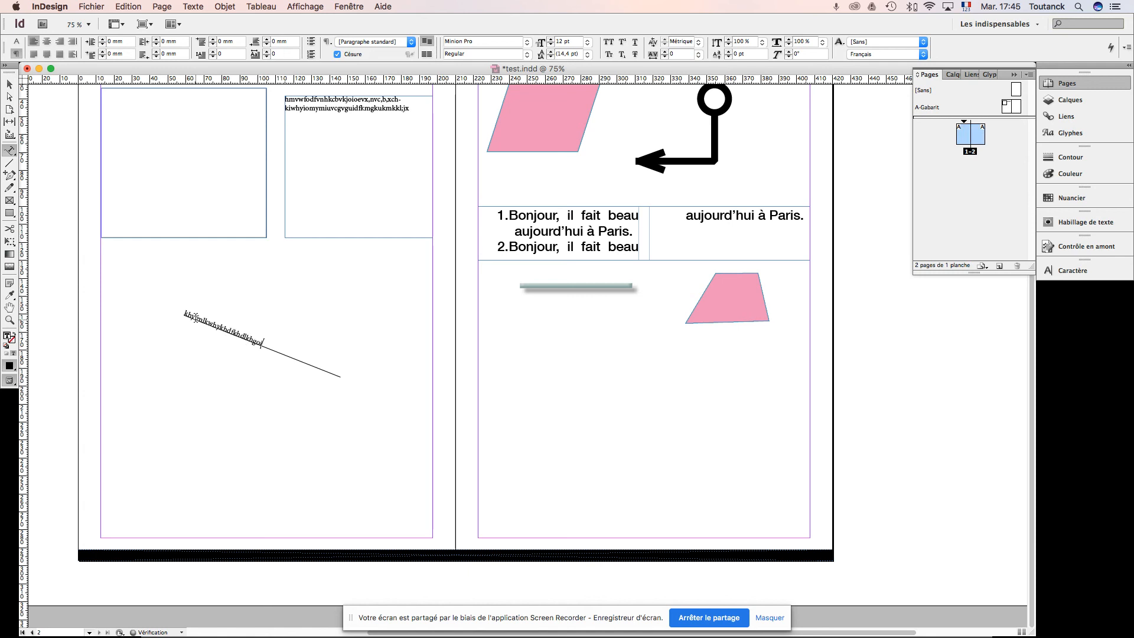
# Step: Move the diagonal line with its text onto the right-hand page below the shadowed bar, and switch back to the Acrobat slides
pyautogui.click(9, 84)
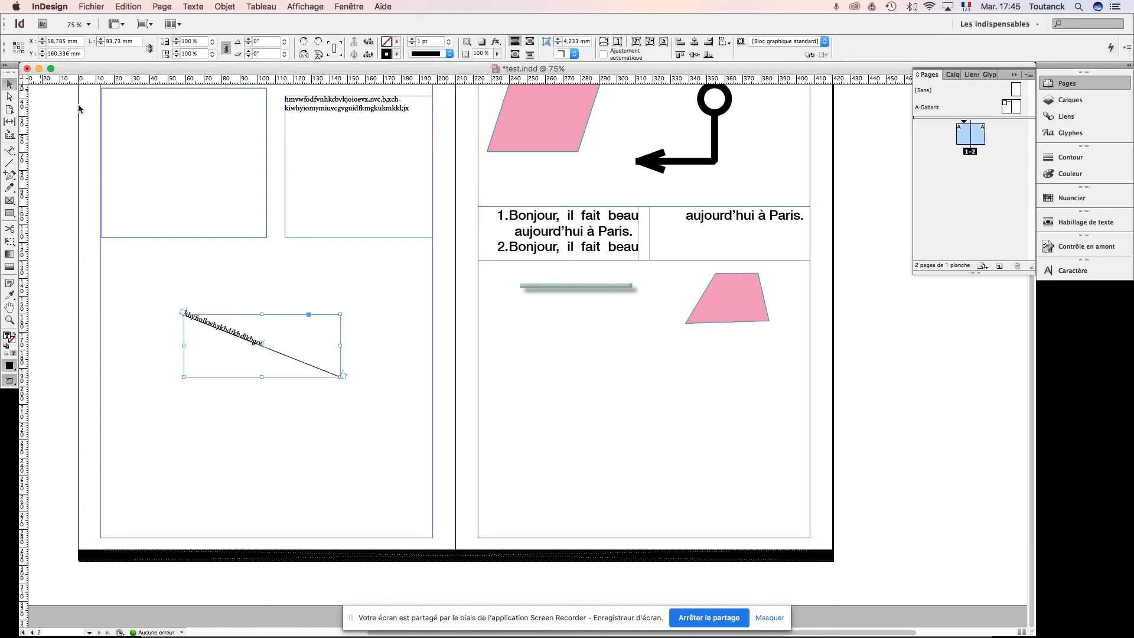
pyautogui.moveTo(230, 336); pyautogui.dragTo(519, 328)
pyautogui.click(602, 428)
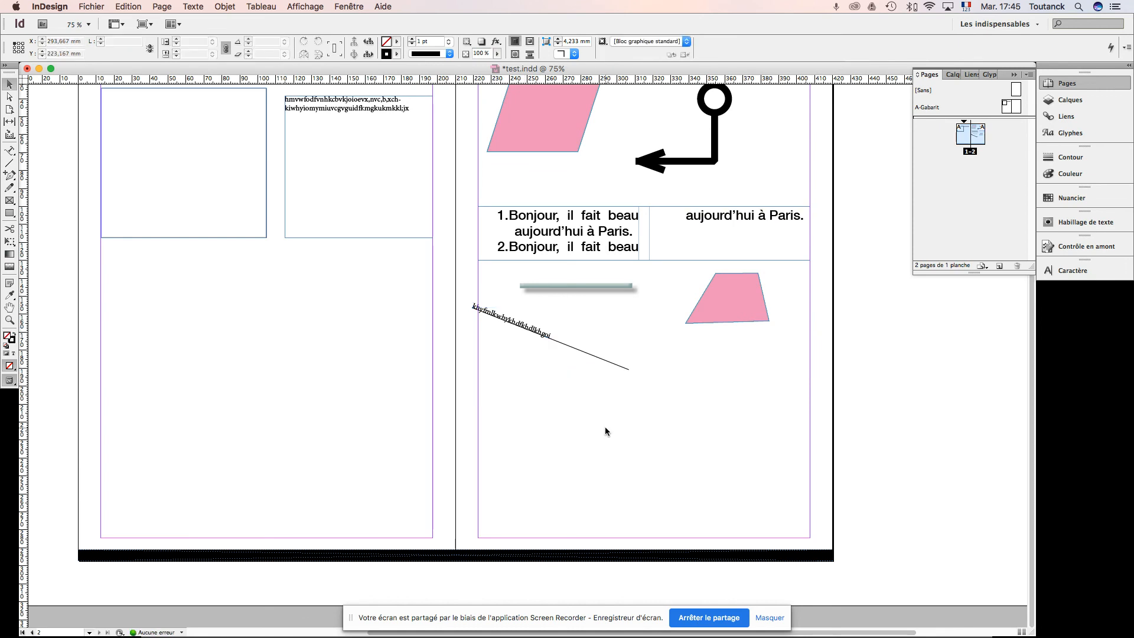
pyautogui.press('super+Tab')
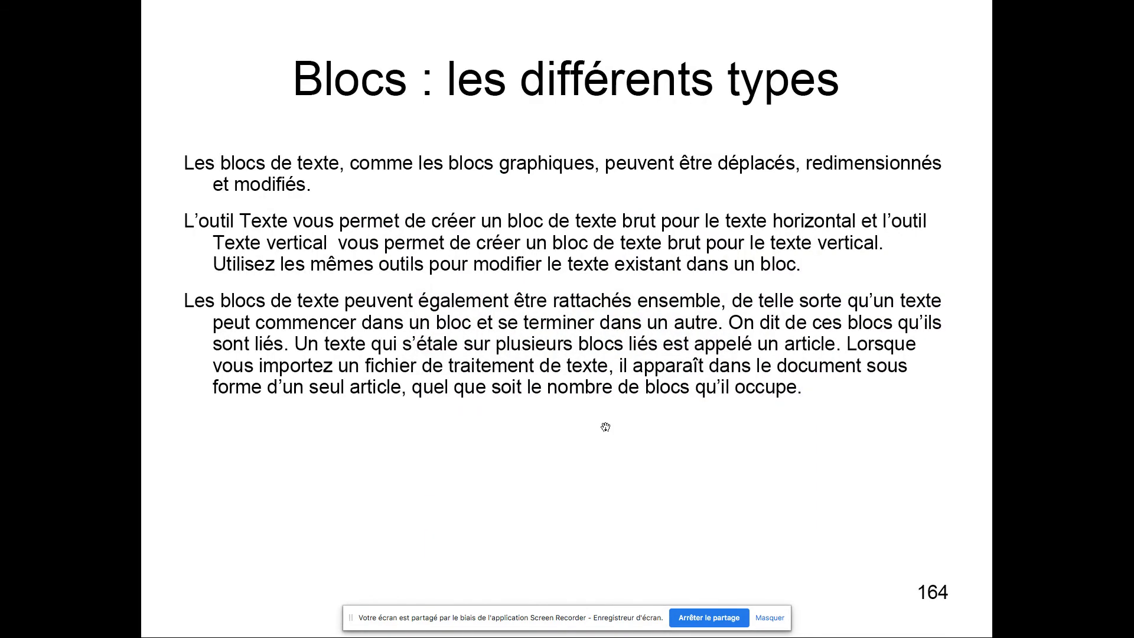
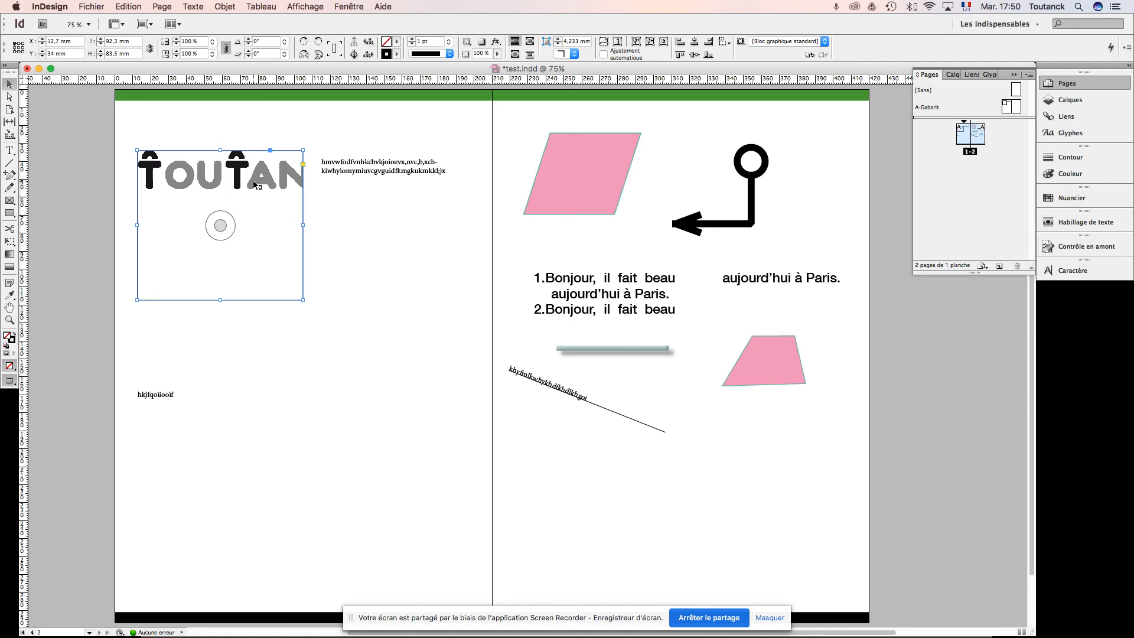
# Step: Try filling the logo's frame proportionally (Remplir le bloc proportionnellement), and undo it
pyautogui.rightClick(254, 185)
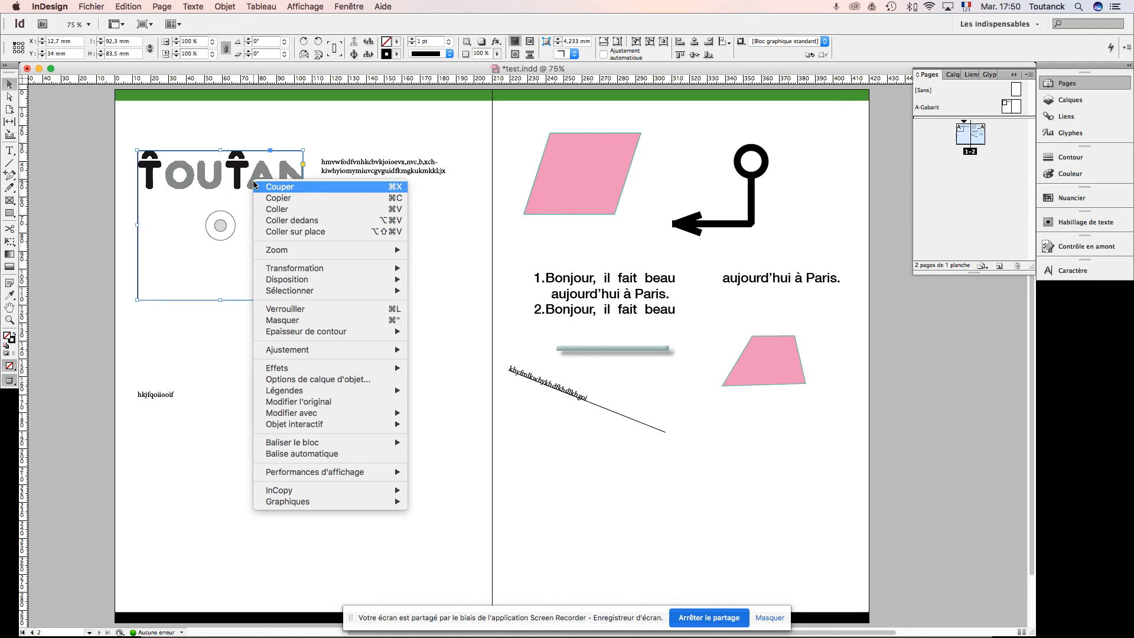
pyautogui.moveTo(361, 273)
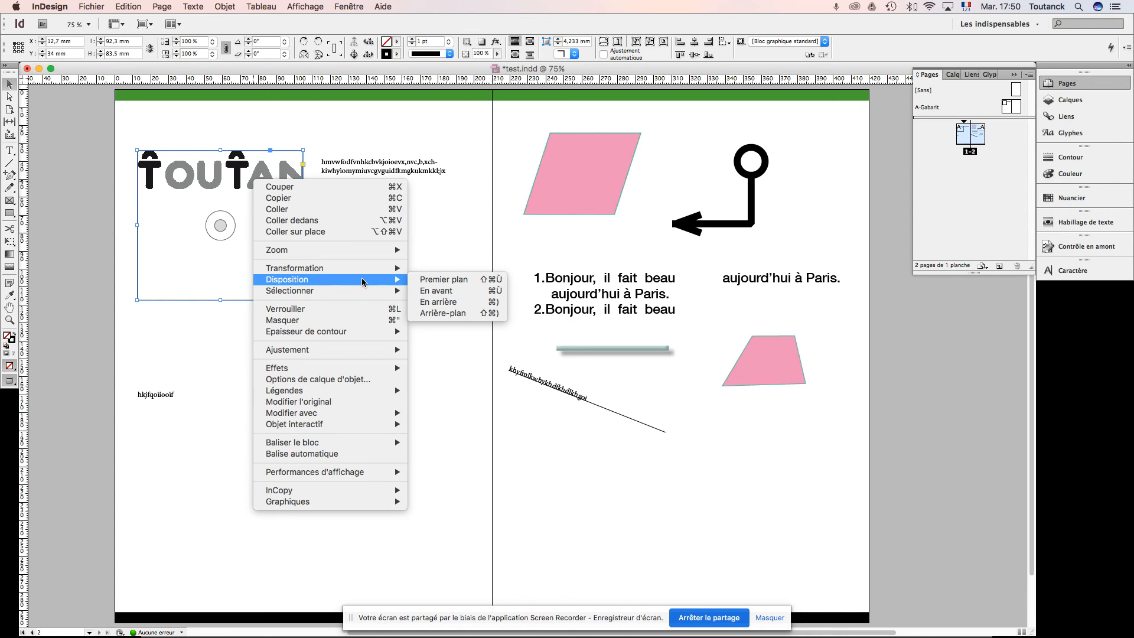
pyautogui.moveTo(355, 352)
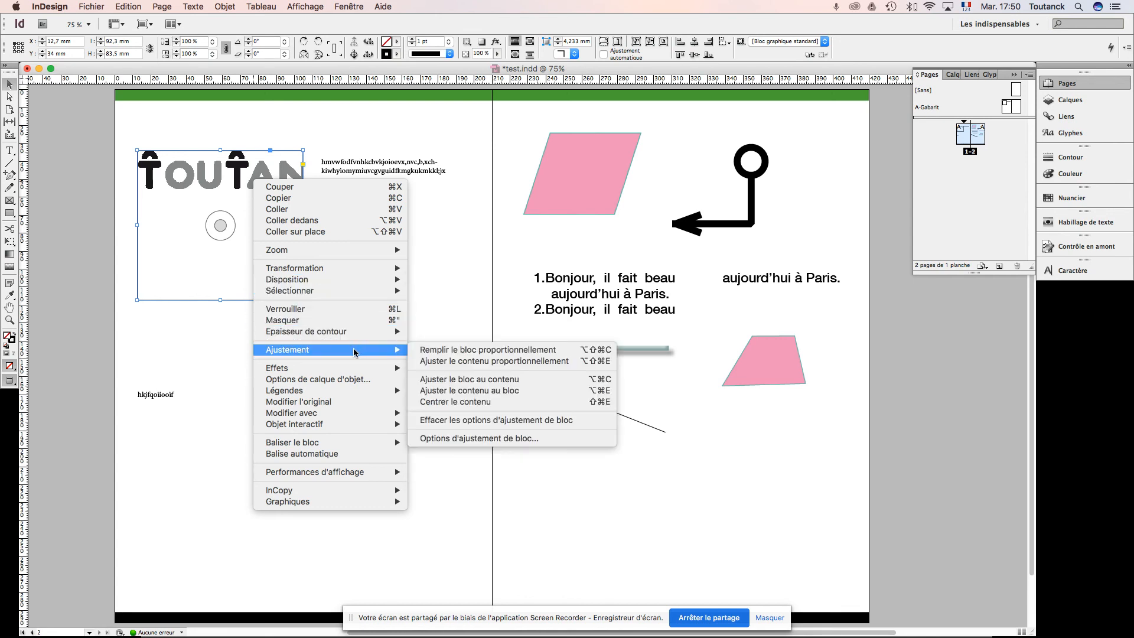
pyautogui.click(441, 352)
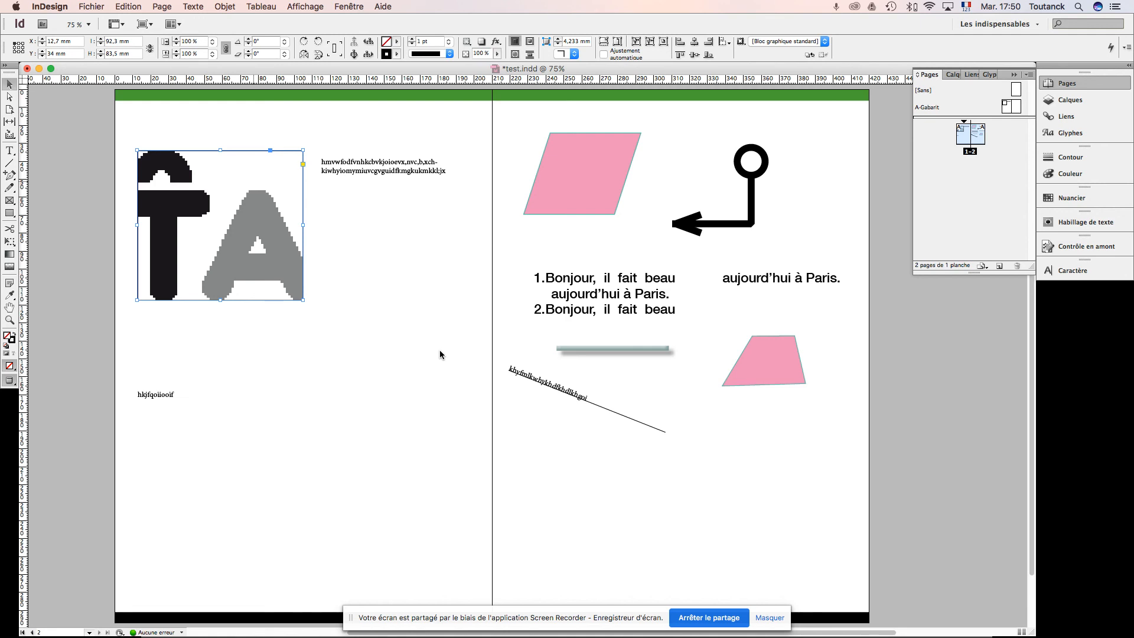
pyautogui.press('super+z')
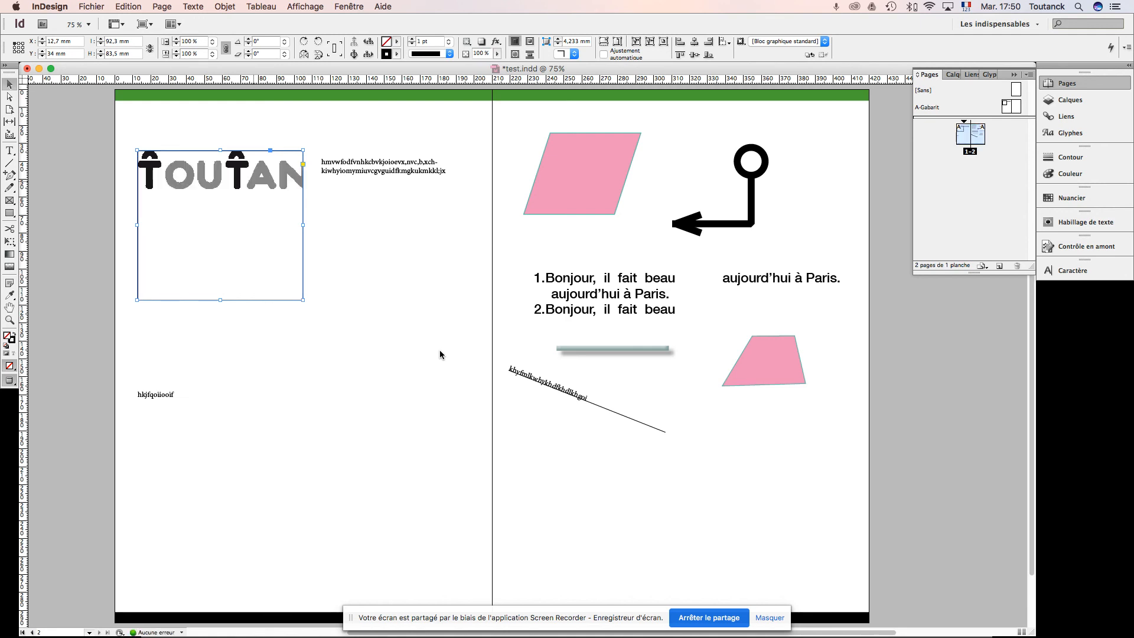
# Step: Fit the logo proportionally within its frame, and fit the frame to its content (Ajuster le bloc au contenu)
pyautogui.rightClick(273, 180)
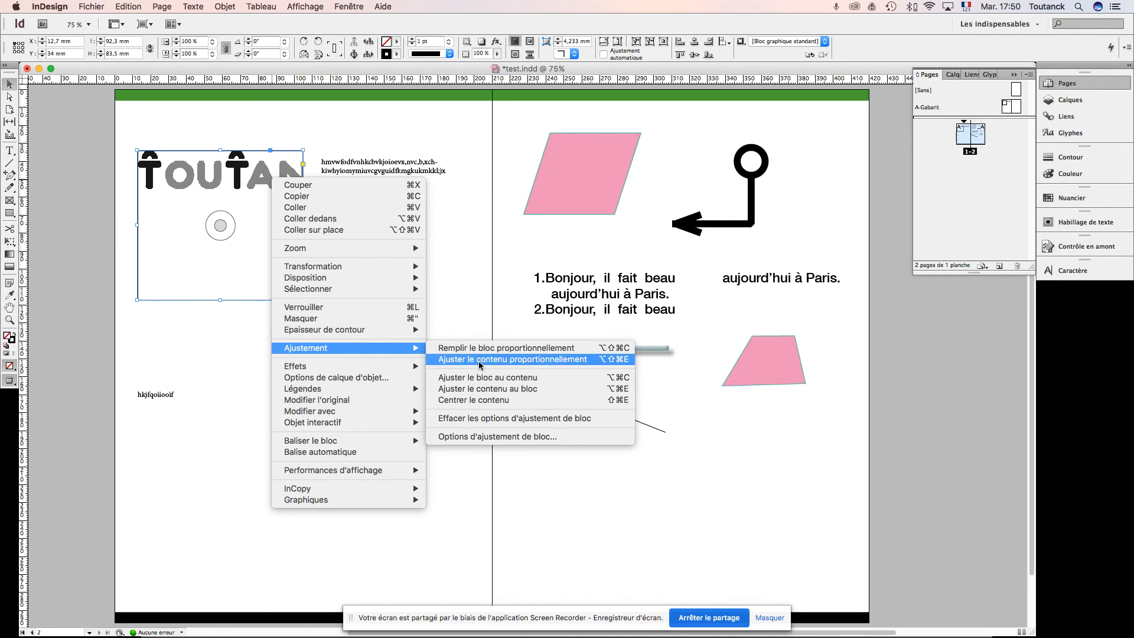
pyautogui.click(480, 365)
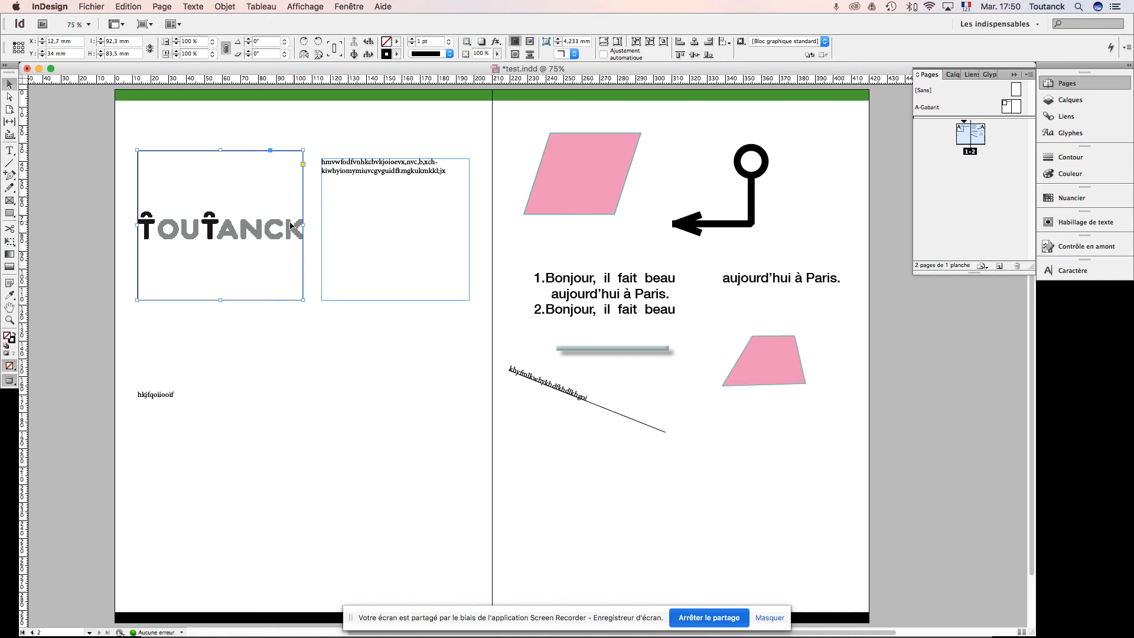
pyautogui.rightClick(270, 231)
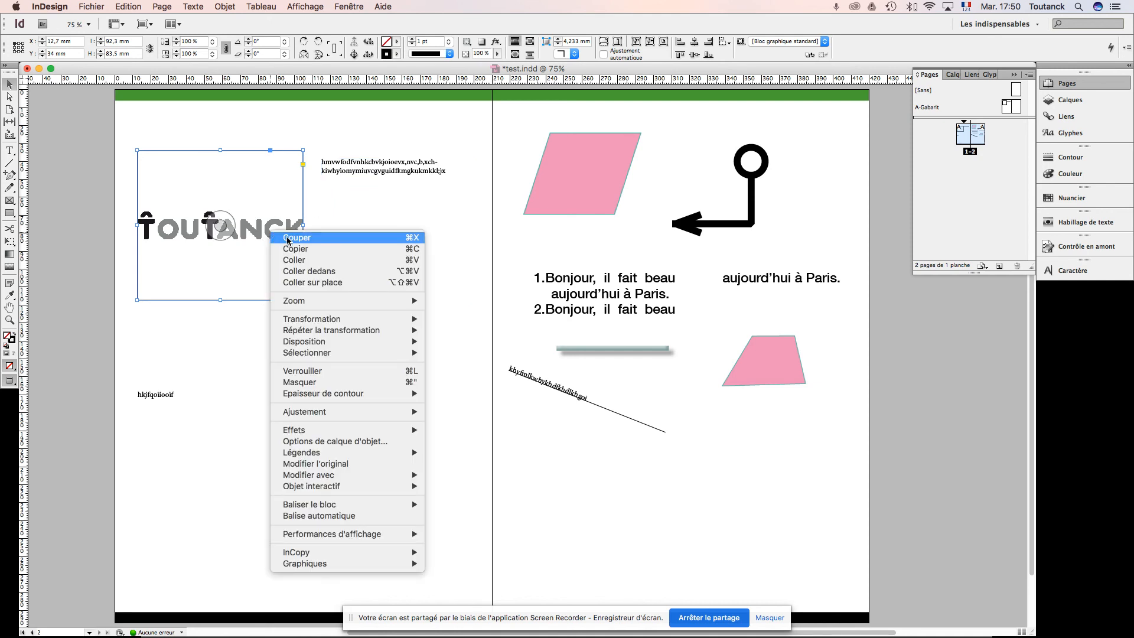
pyautogui.moveTo(339, 410)
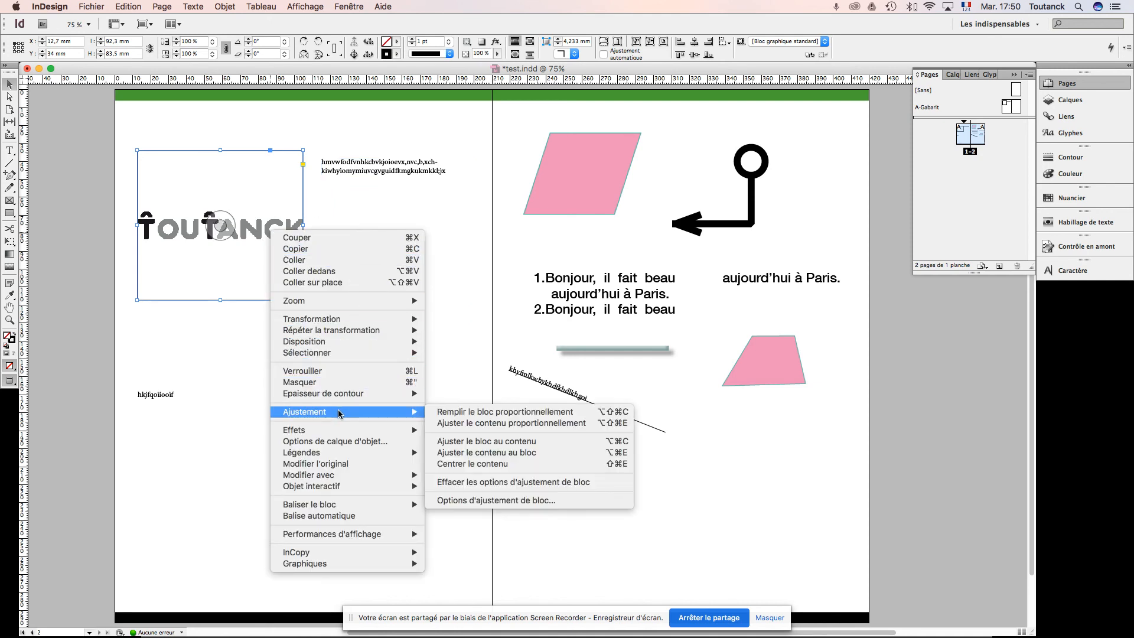
pyautogui.click(491, 447)
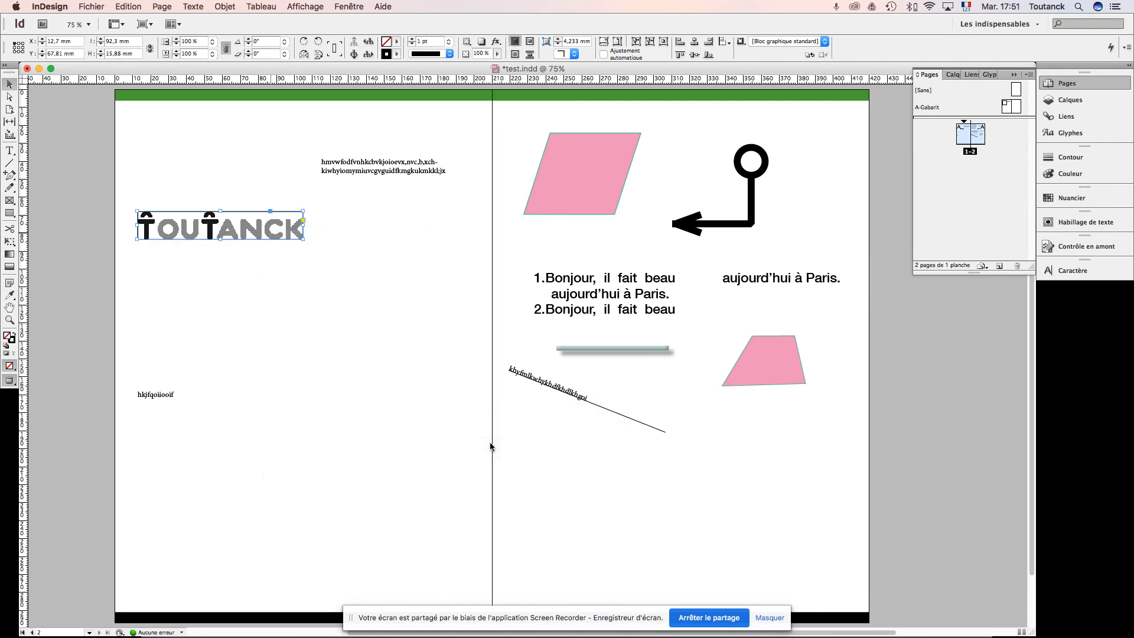
# Step: Move the logo up beside the two-line text block, at about Y 35.5 mm, and set its frame's stroke colour to [Sans]
pyautogui.moveTo(275, 227); pyautogui.dragTo(276, 173)
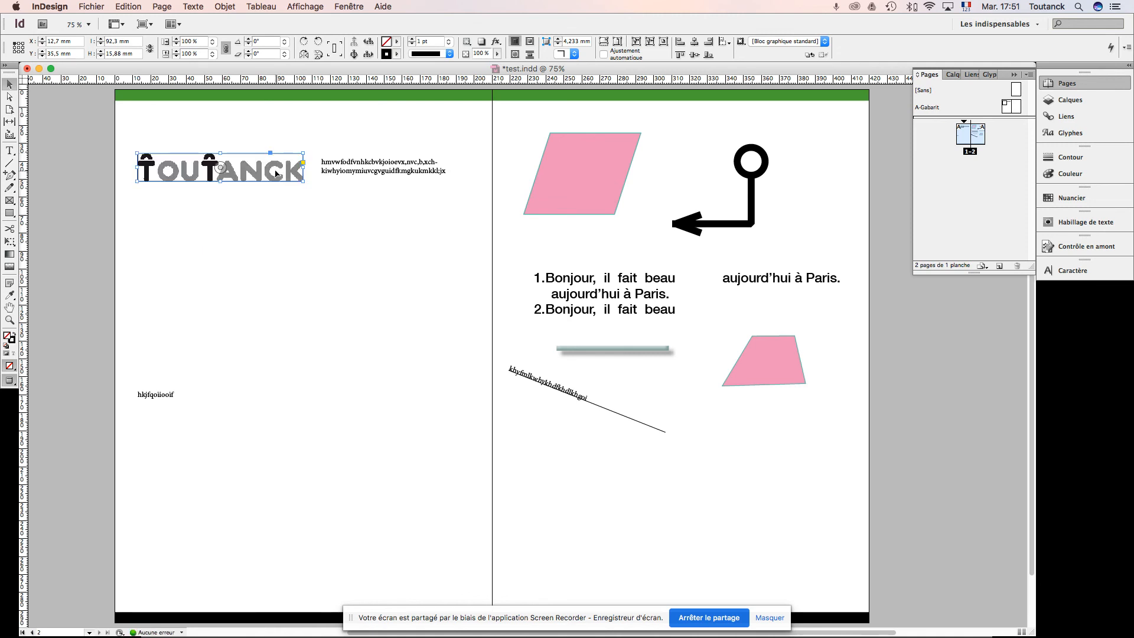
pyautogui.click(397, 55)
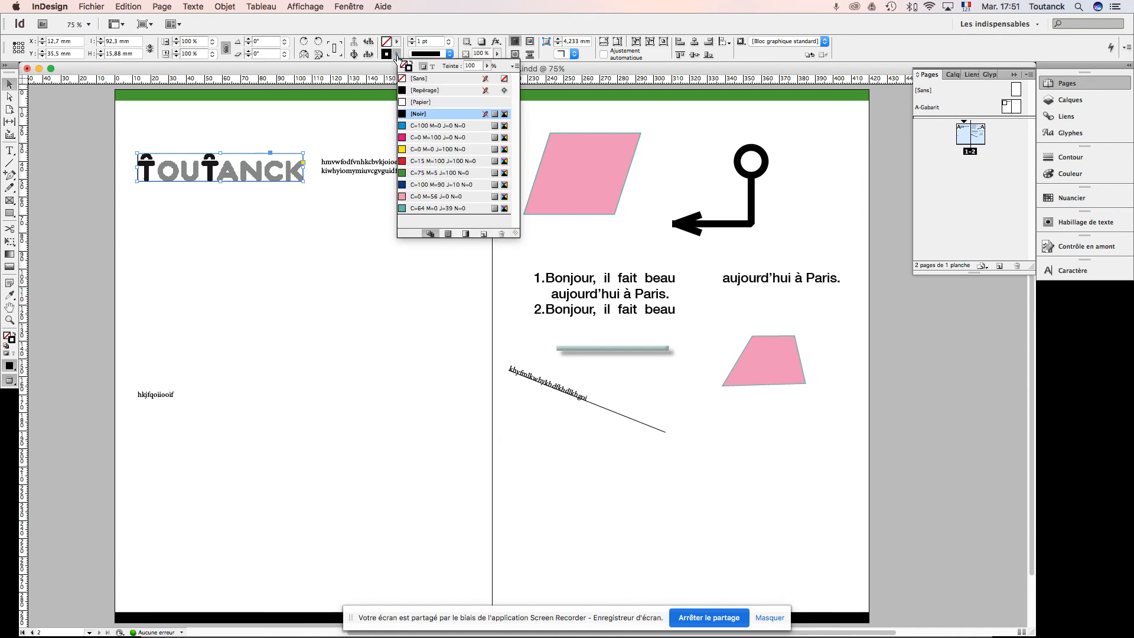
pyautogui.click(419, 77)
pyautogui.click(257, 231)
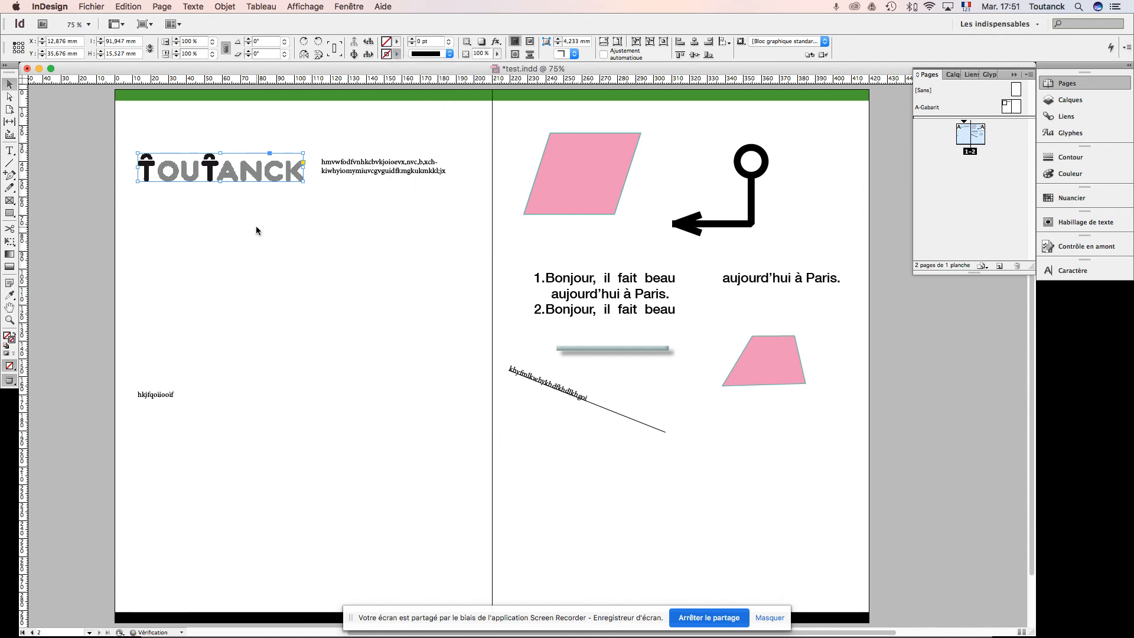
pyautogui.click(257, 230)
# Step: Set the logo's display performance to high quality (Affichage de qualité supérieure), and deselect it
pyautogui.press('super+equal')
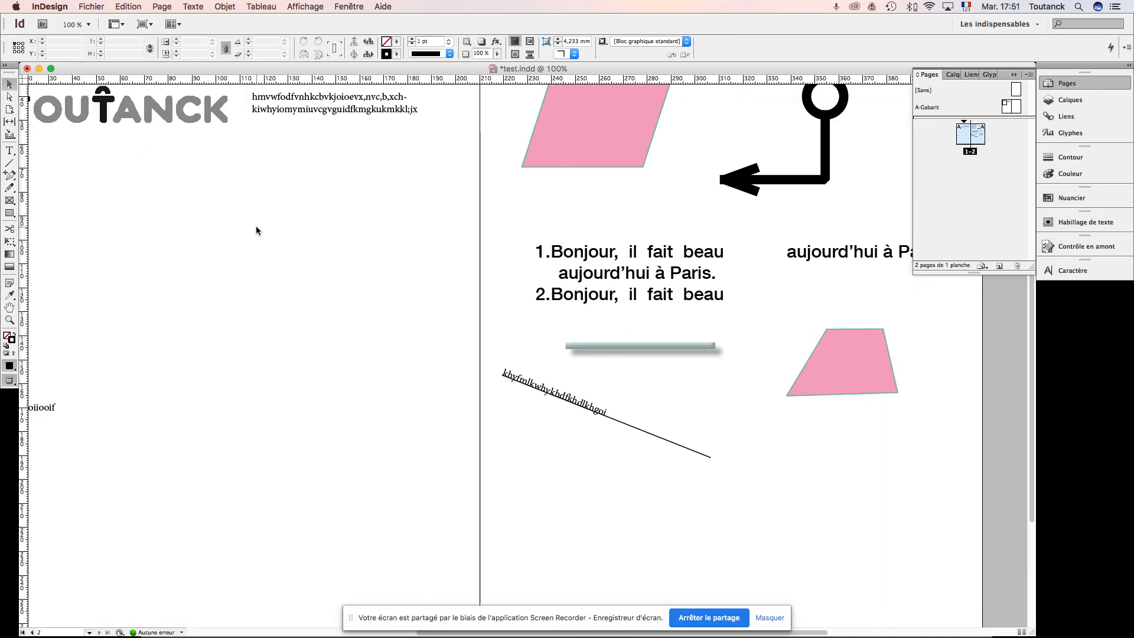
pyautogui.moveTo(218, 174); pyautogui.dragTo(381, 303)
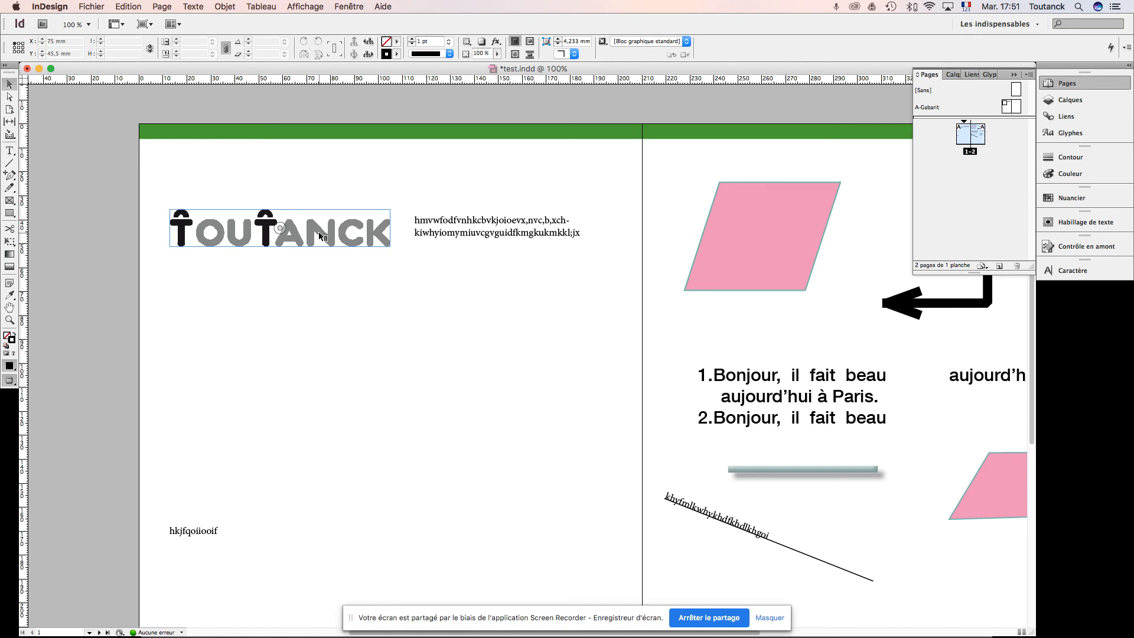
pyautogui.rightClick(319, 235)
pyautogui.click(304, 232)
pyautogui.rightClick(297, 222)
pyautogui.click(271, 214)
pyautogui.click(261, 214)
pyautogui.rightClick(264, 218)
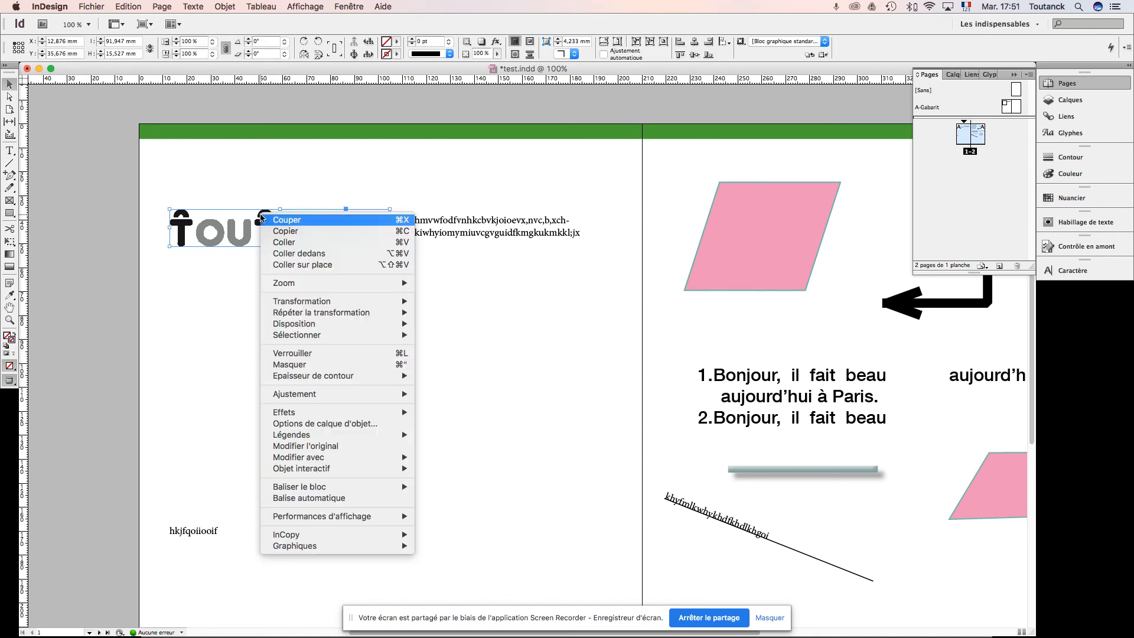
pyautogui.moveTo(326, 519)
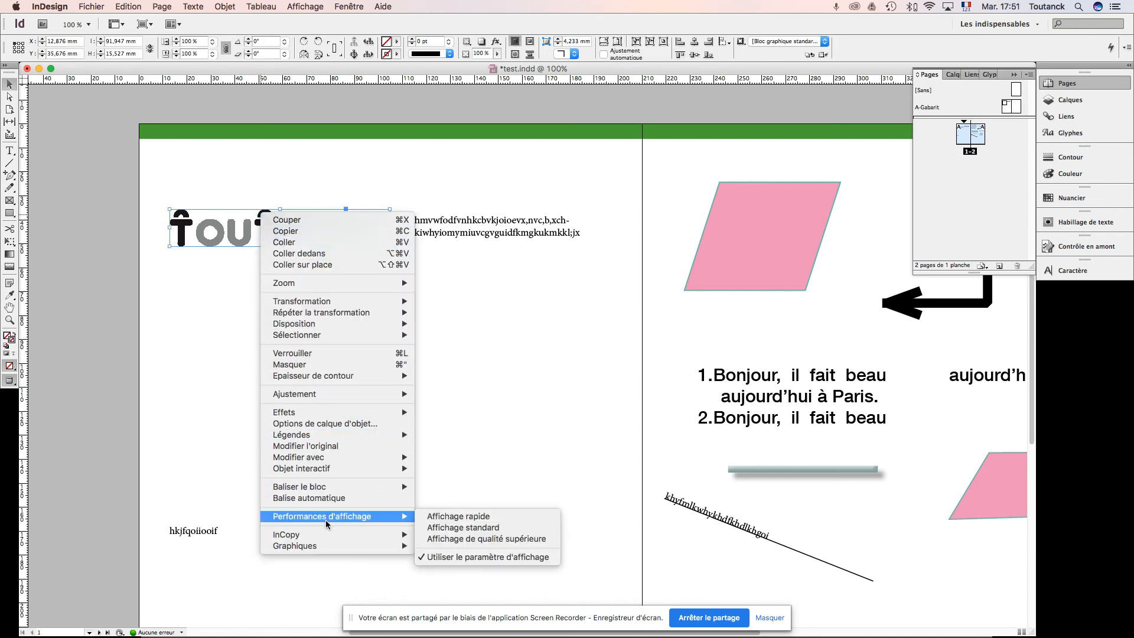
pyautogui.click(451, 539)
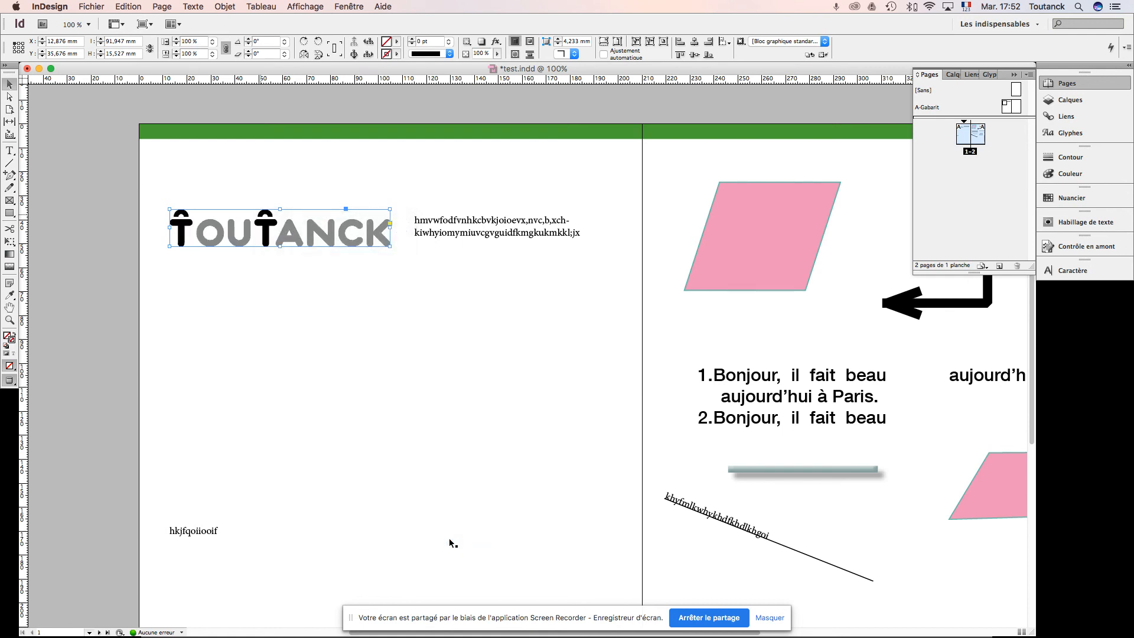
pyautogui.click(351, 325)
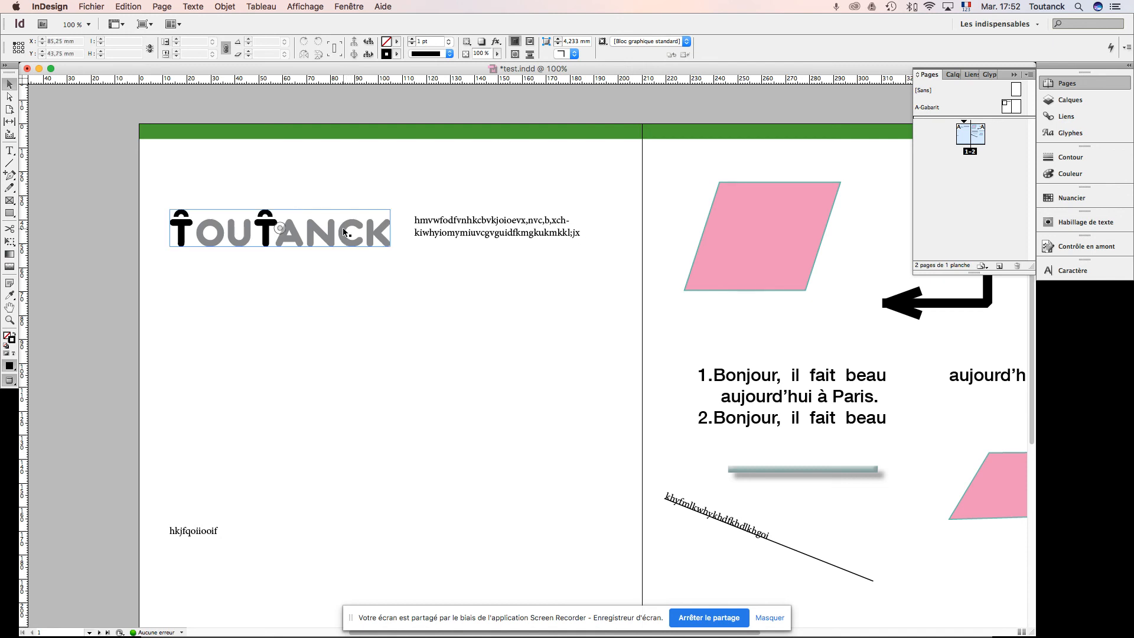
# Step: Switch to the Acrobat slides to read "Indesign / Import AI" and "Indesign / Import PS", and return to InDesign
pyautogui.press('super+Tab')
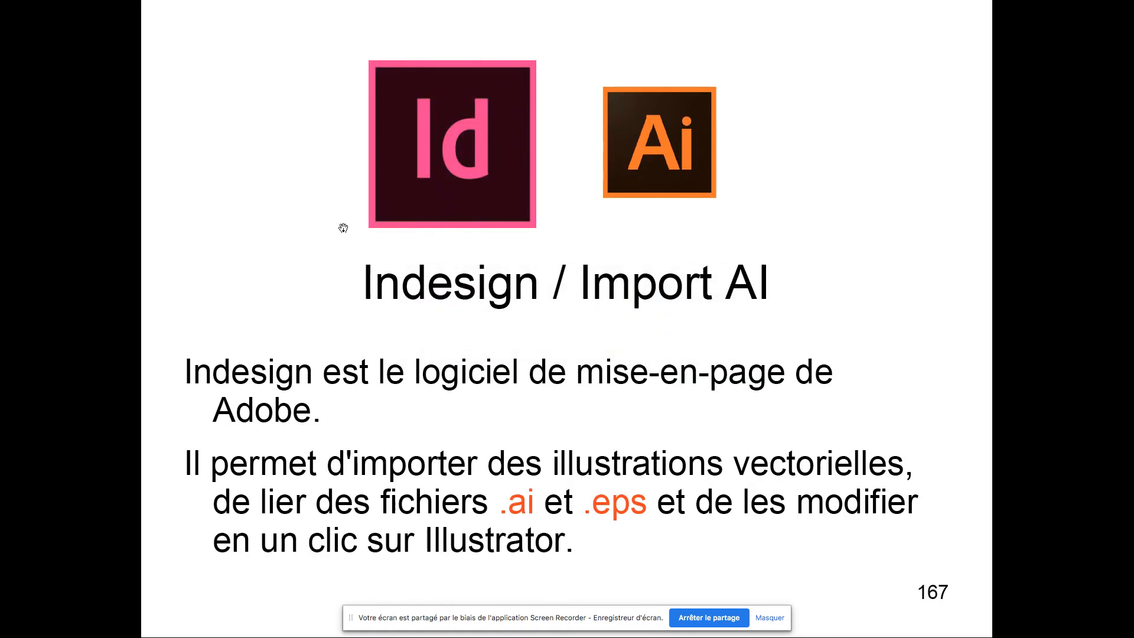
pyautogui.press('Right')
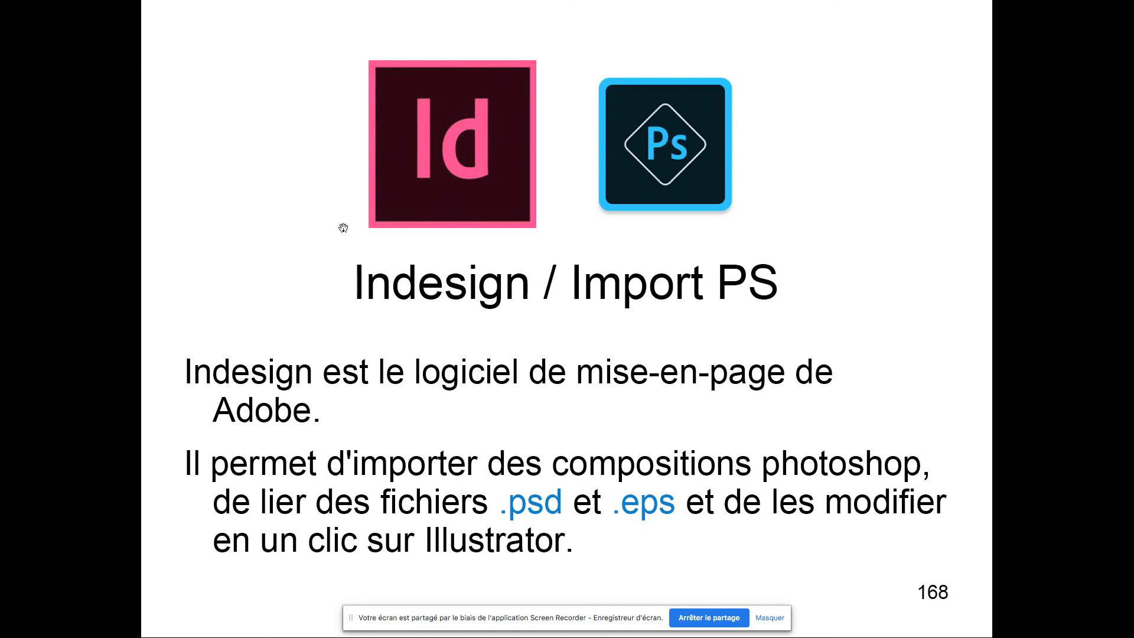
pyautogui.press('super+Tab')
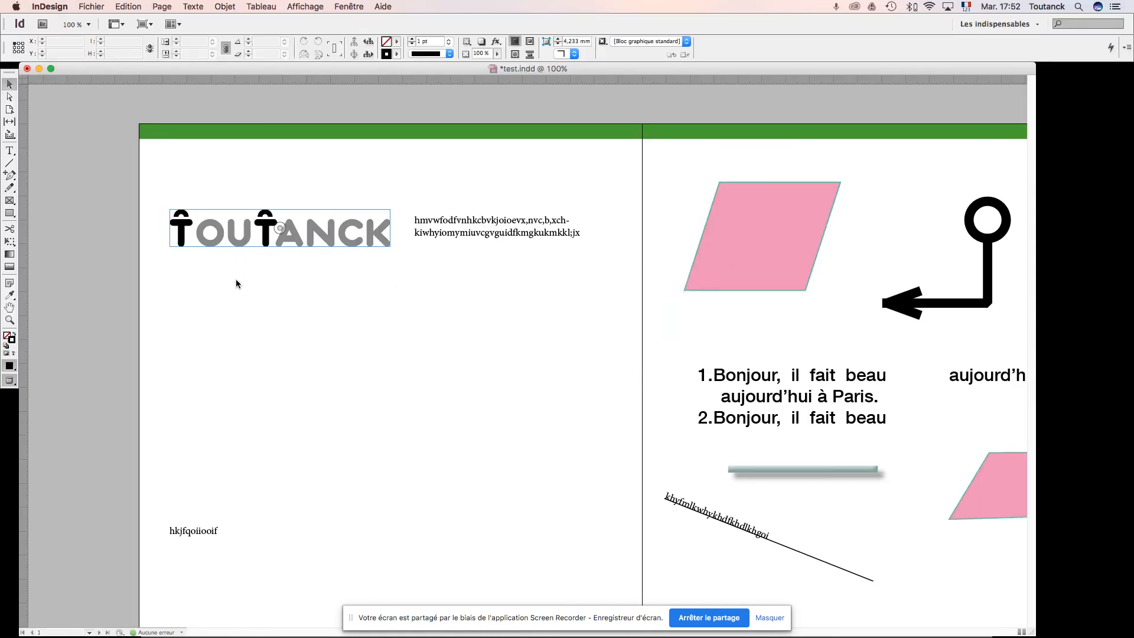
# Step: Draw a rectangle about 88.5 × 39.25 mm below the logo, and start importing a file into it
pyautogui.click(9, 213)
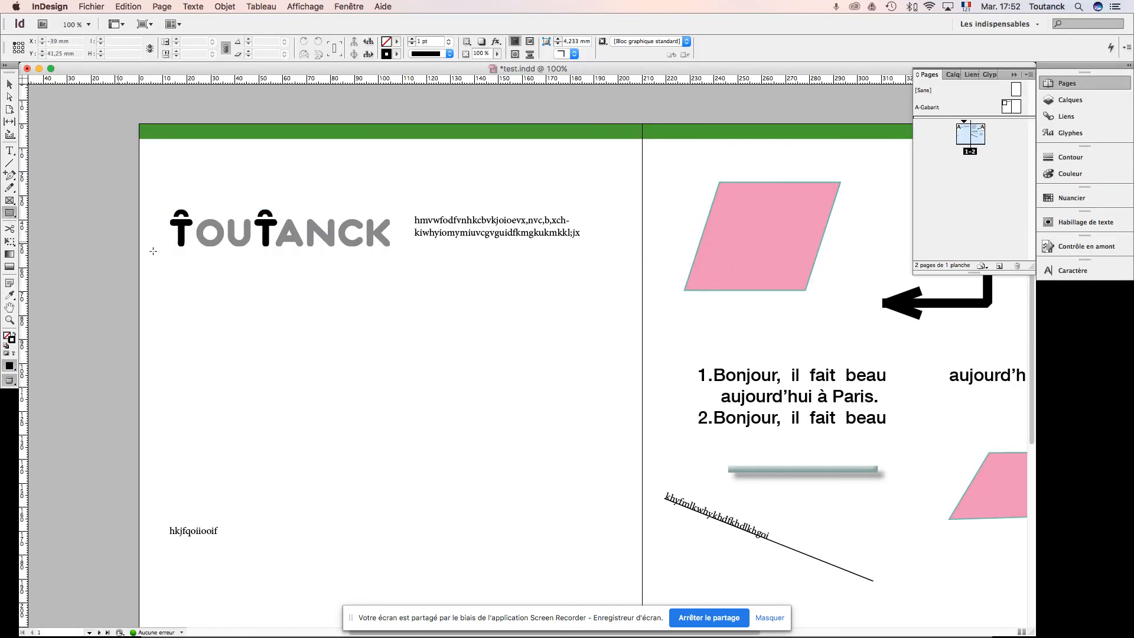
pyautogui.moveTo(179, 277); pyautogui.dragTo(390, 370)
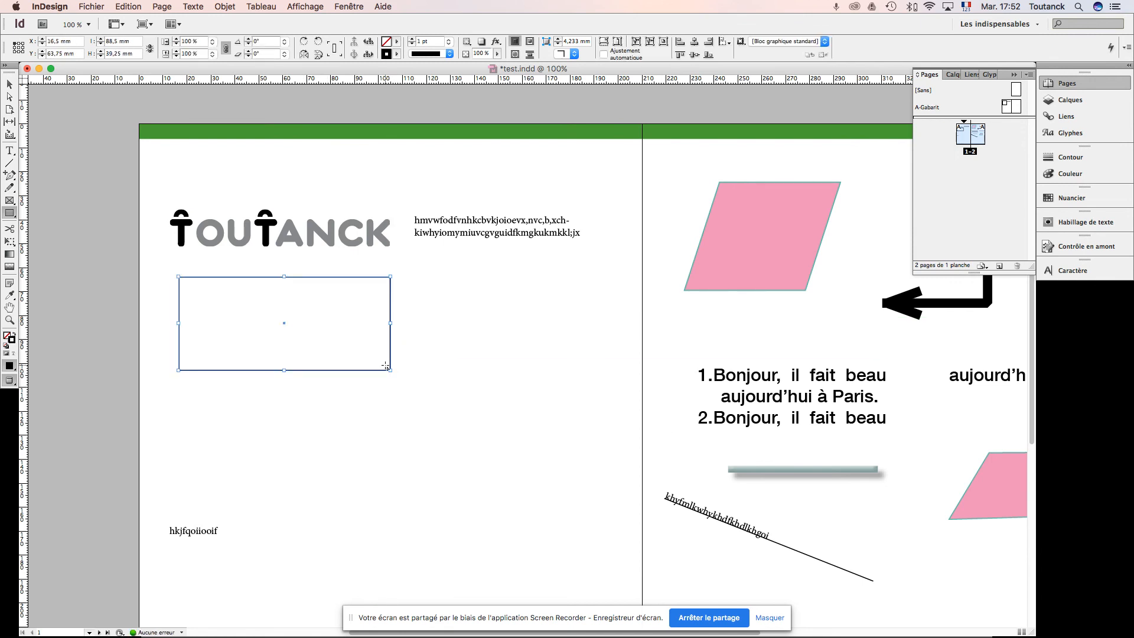
pyautogui.press('super+d')
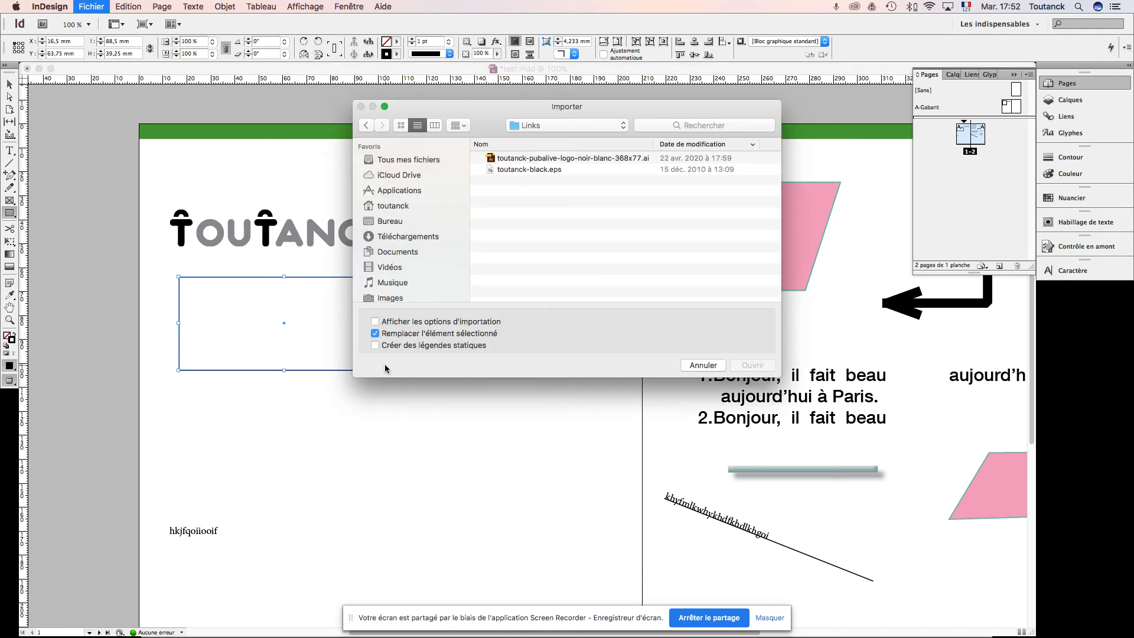
# Step: Browse the Cours folder and its subfolders, including 12-cours and 13-cours, for an image to import
pyautogui.click(576, 125)
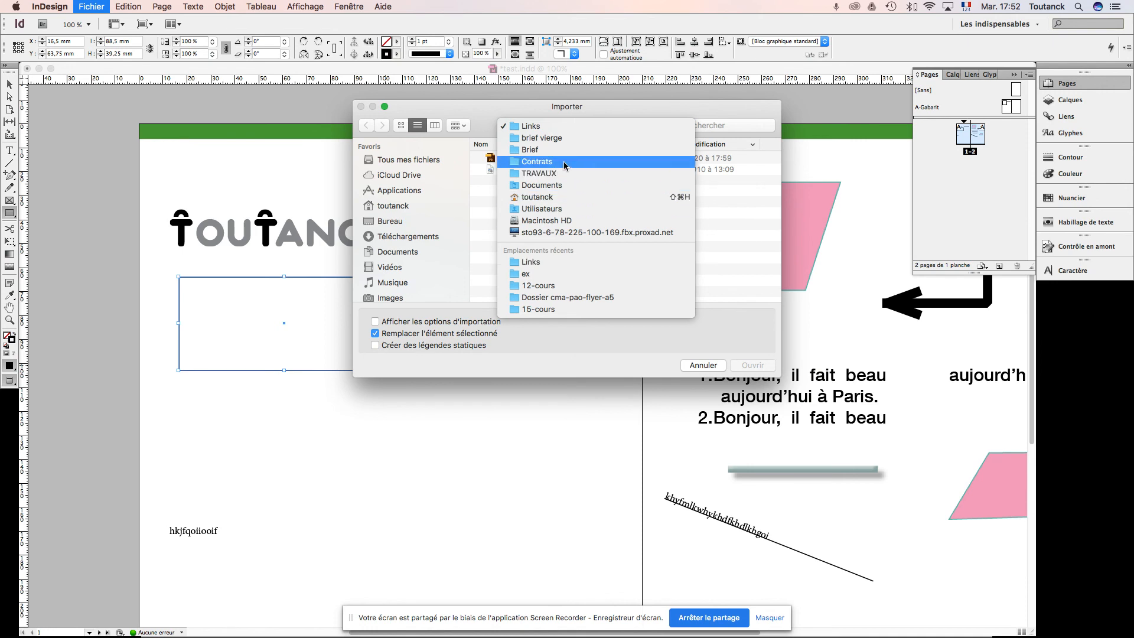
pyautogui.click(538, 285)
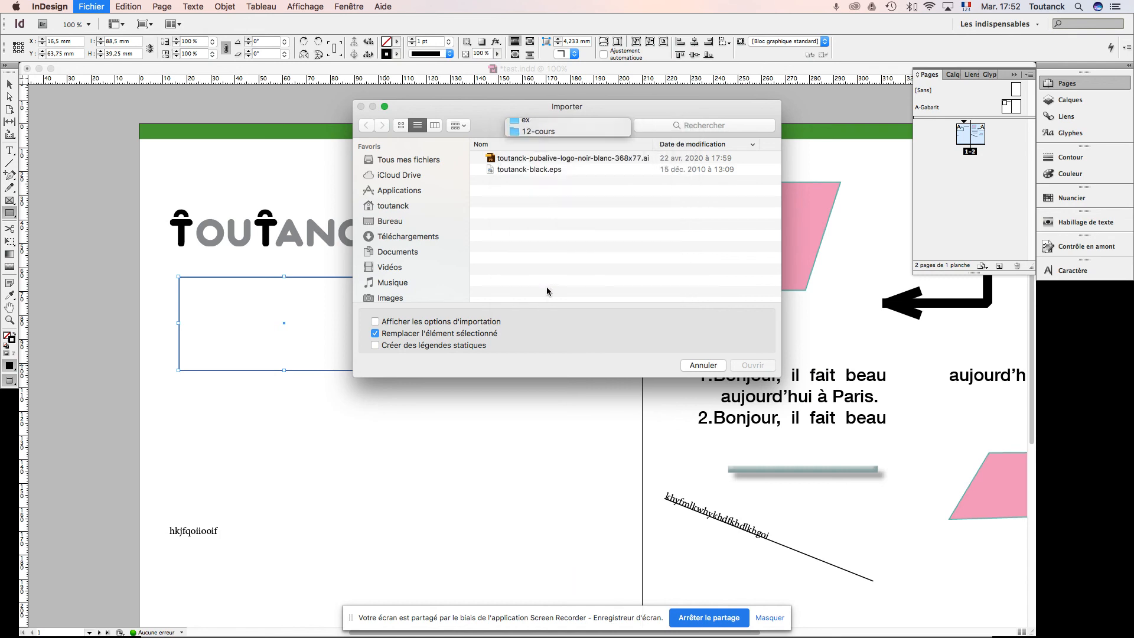
pyautogui.click(581, 129)
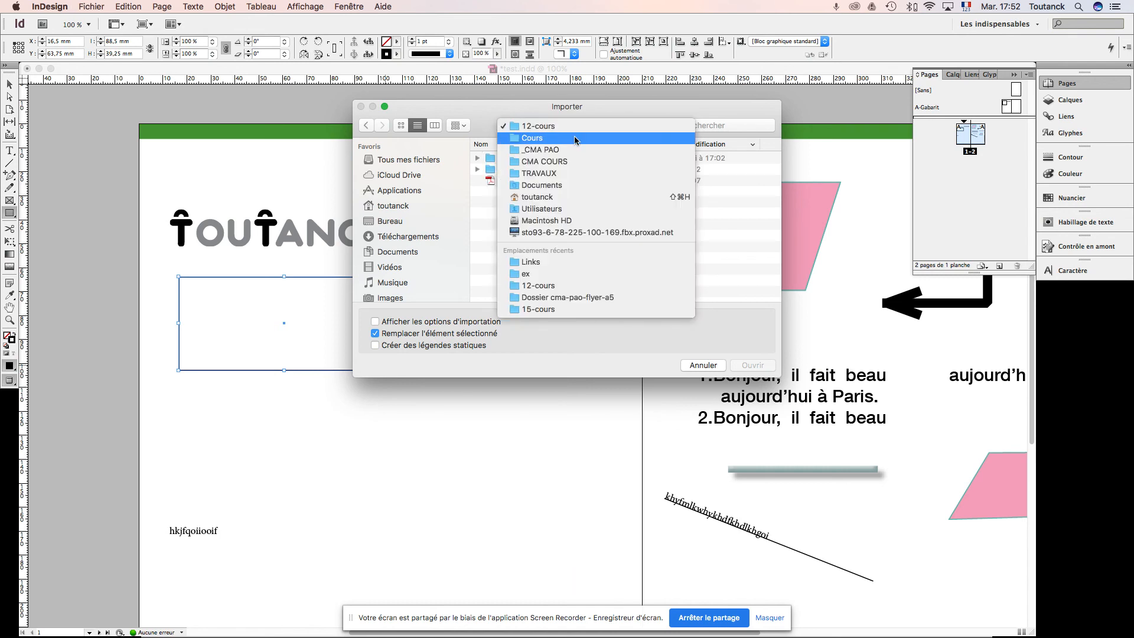
pyautogui.click(576, 138)
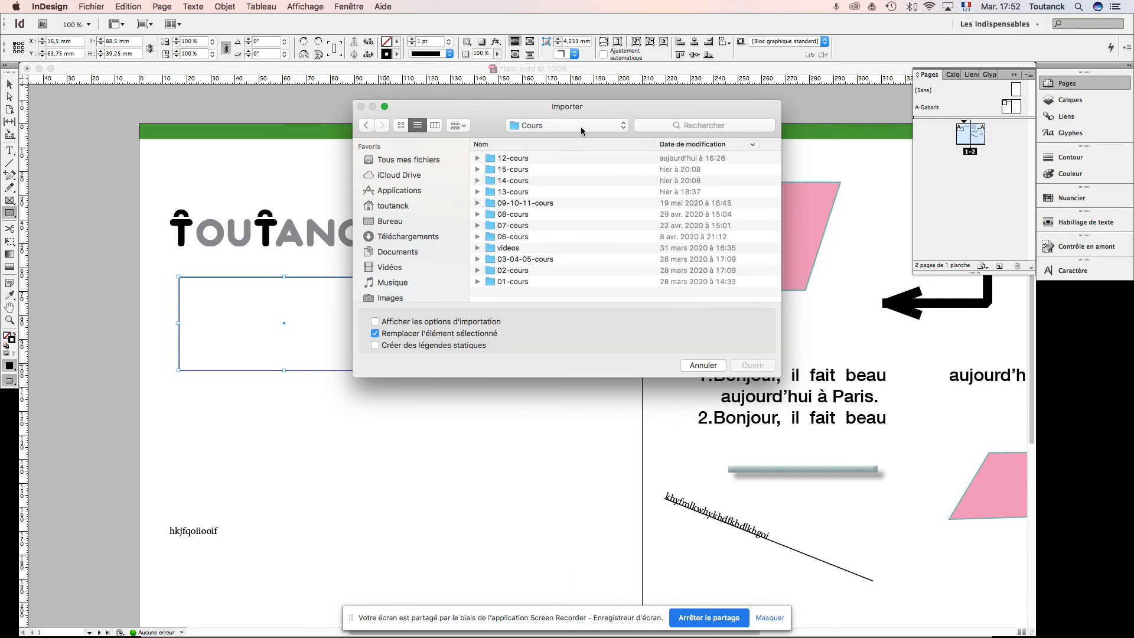
pyautogui.click(581, 130)
pyautogui.click(578, 138)
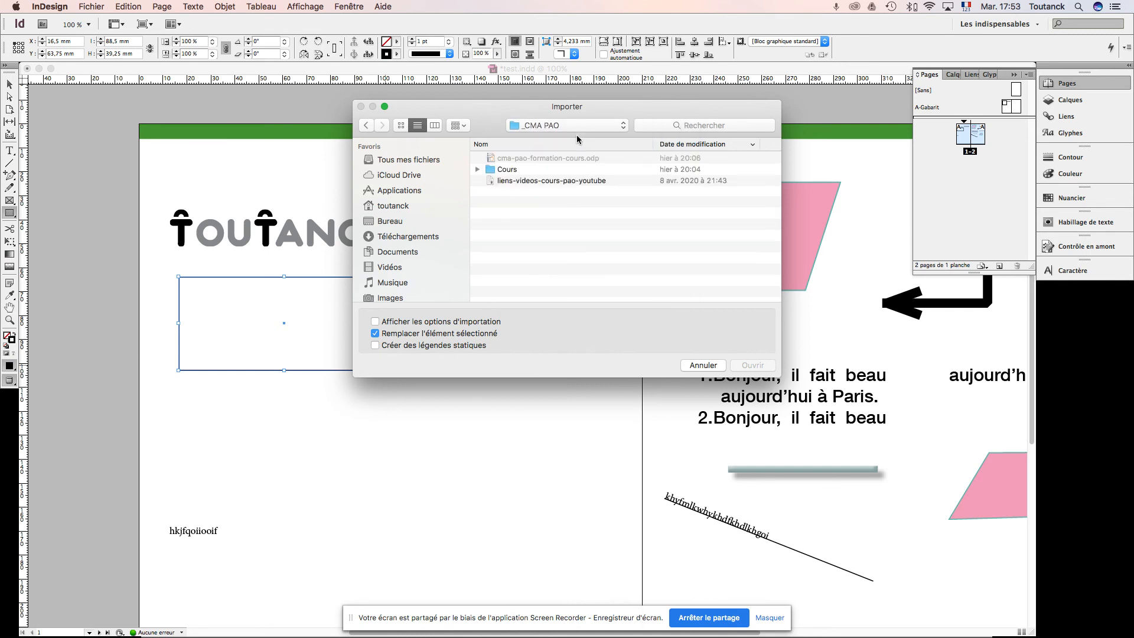
pyautogui.click(581, 127)
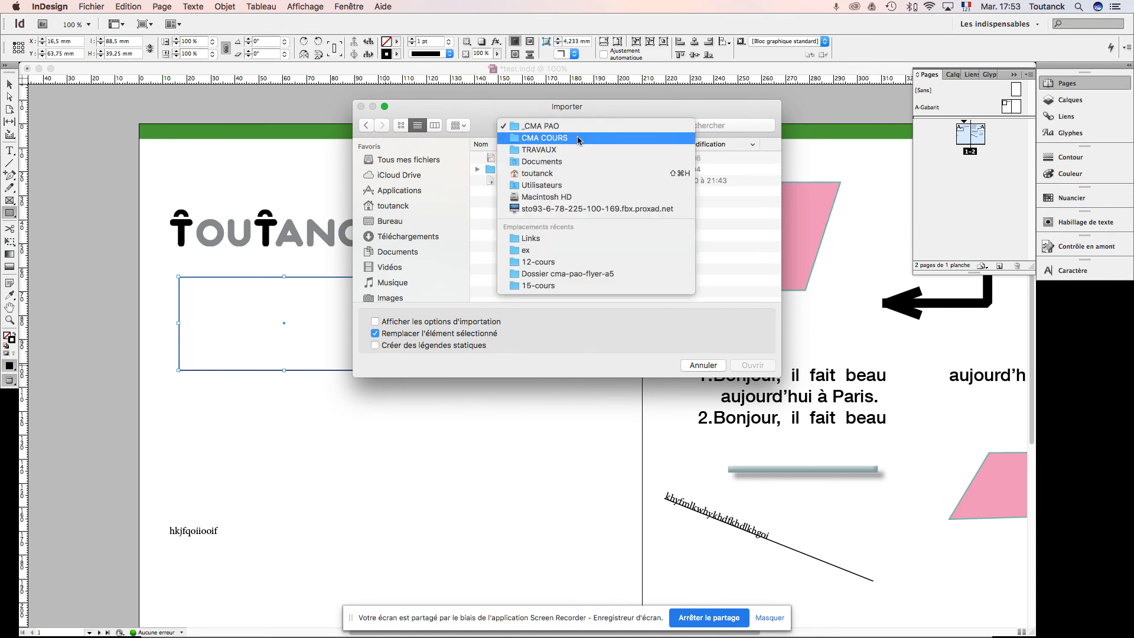
pyautogui.click(577, 139)
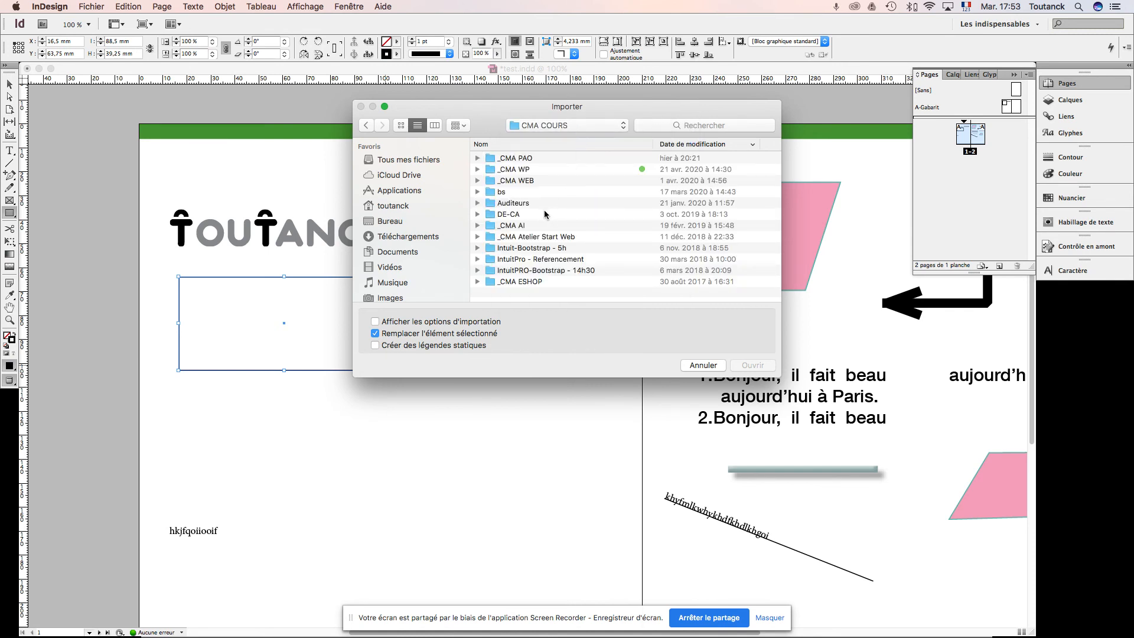
pyautogui.doubleClick(529, 159)
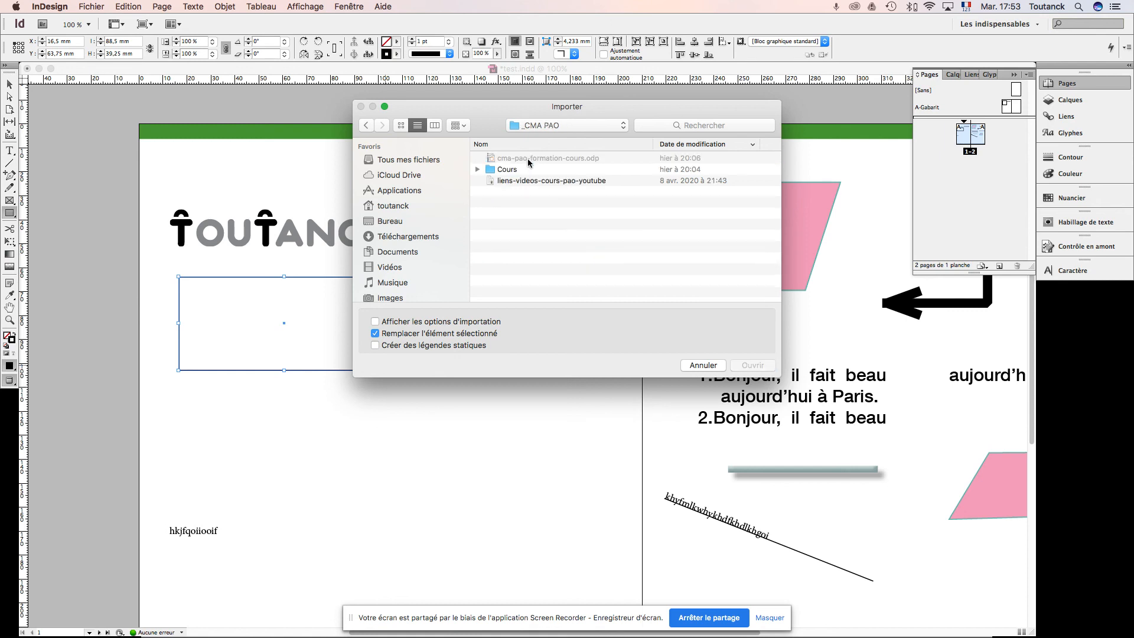
pyautogui.doubleClick(511, 172)
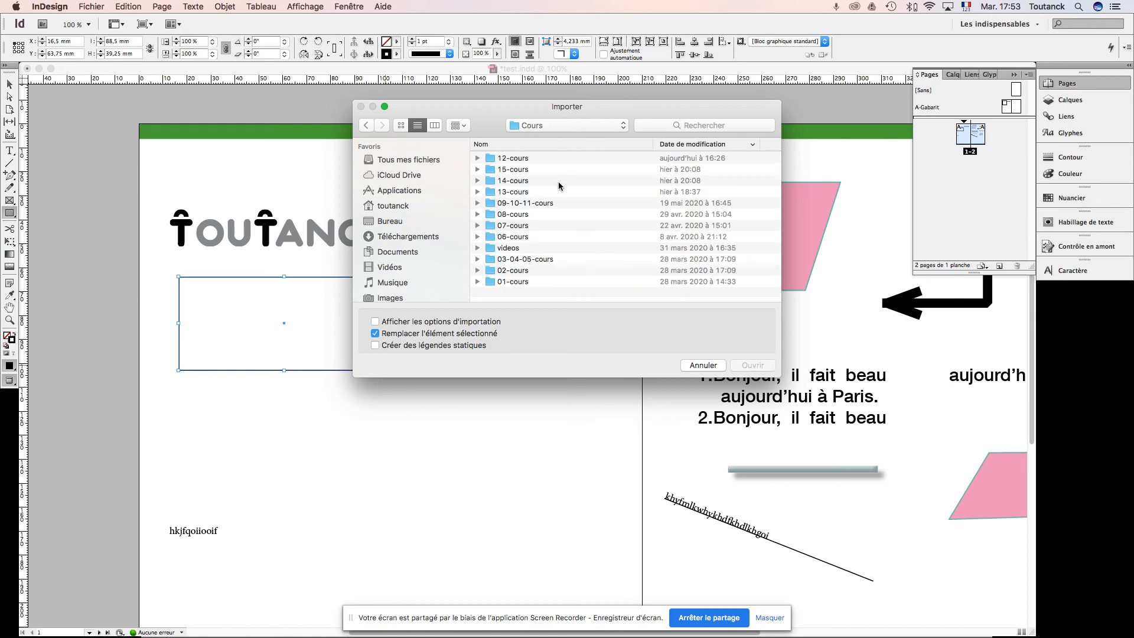
pyautogui.doubleClick(524, 192)
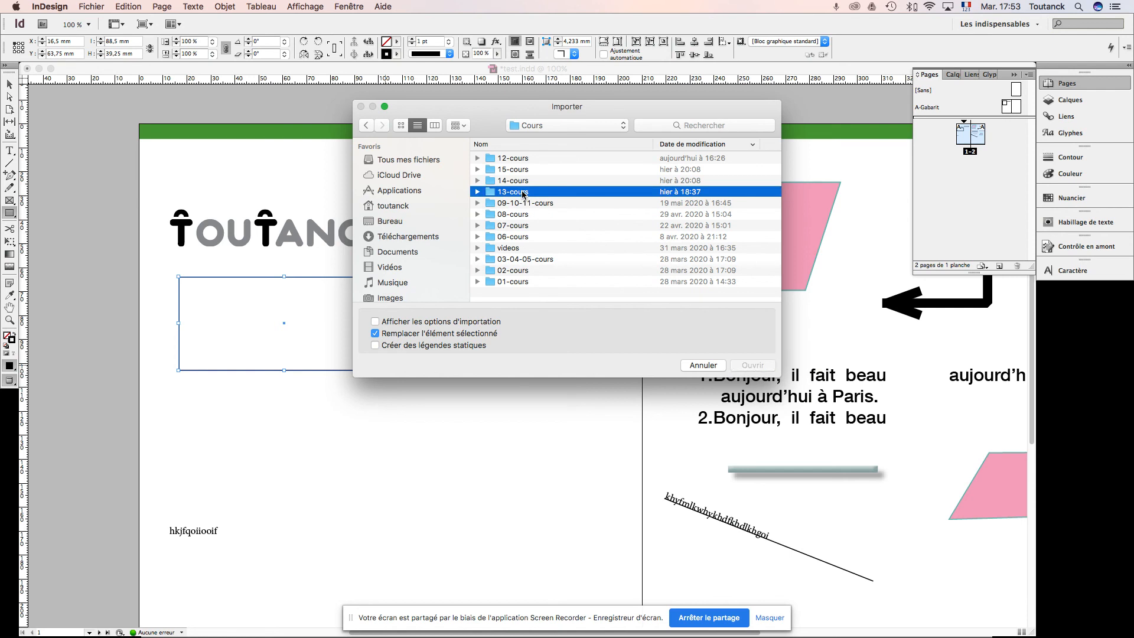
pyautogui.click(566, 125)
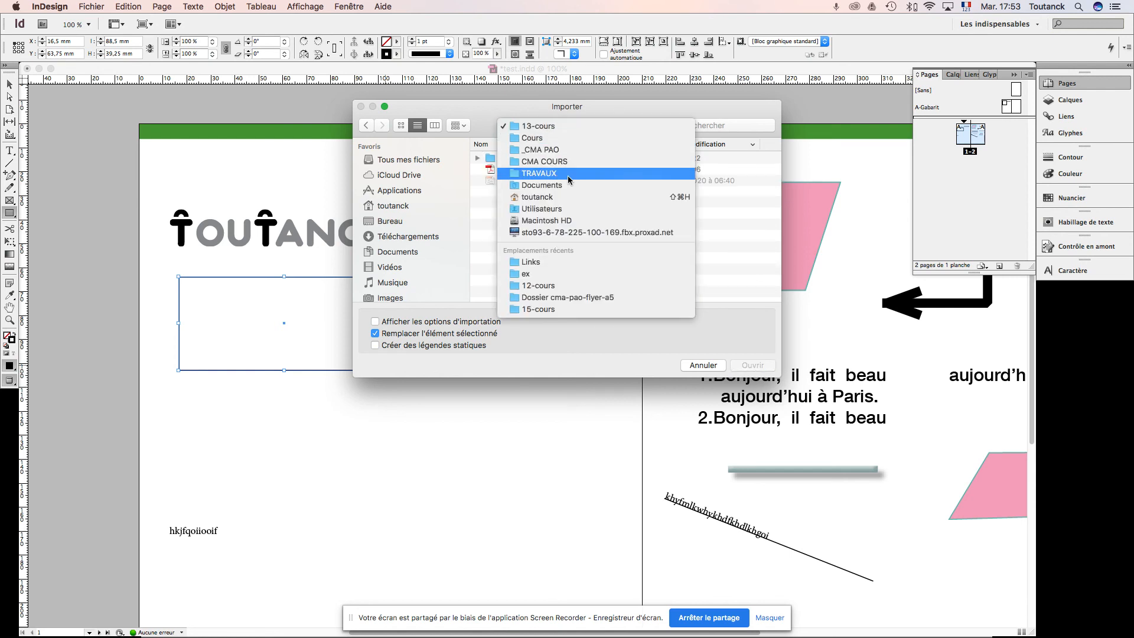
pyautogui.click(568, 139)
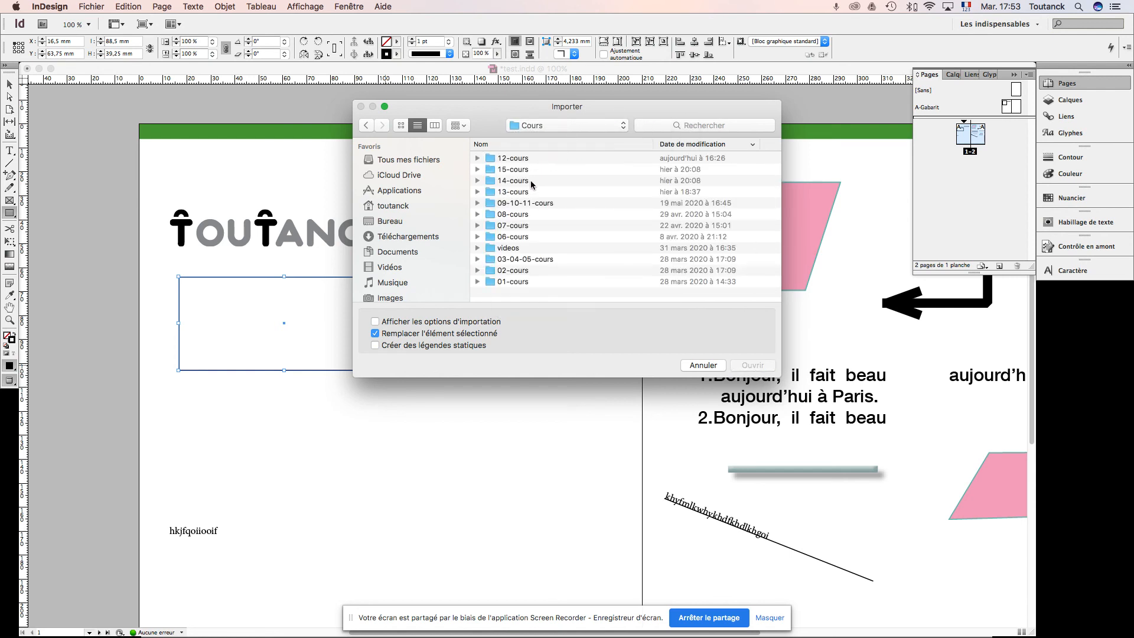
# Step: Look through the worldcitizen, vegan and hipster burger image folders in the 08-cours ex folder for an image to import
pyautogui.doubleClick(519, 214)
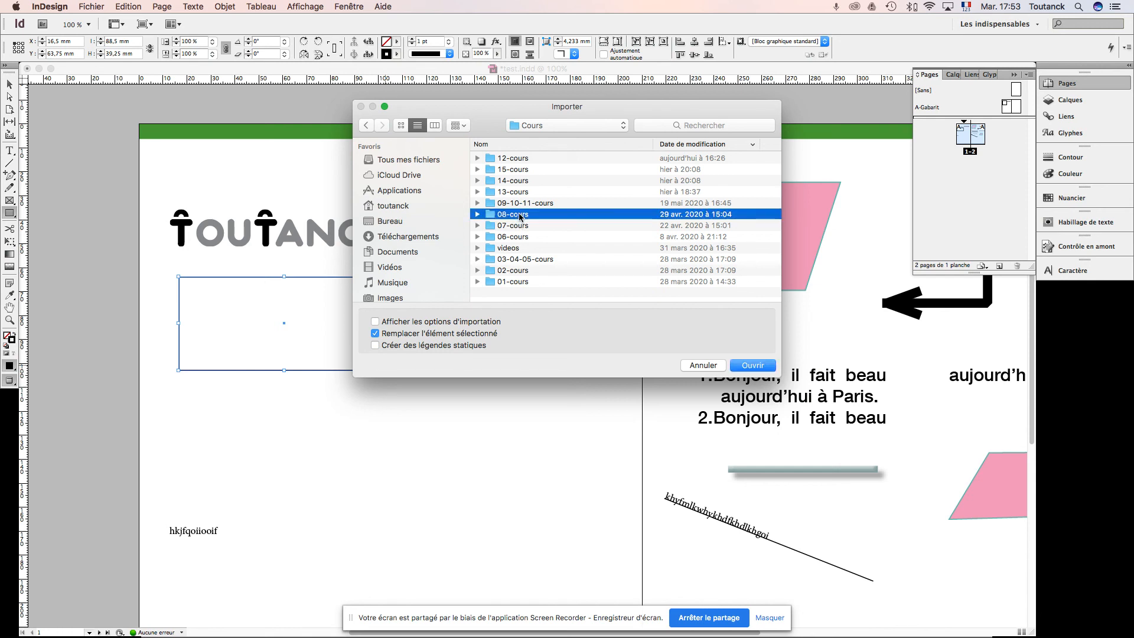
pyautogui.doubleClick(503, 171)
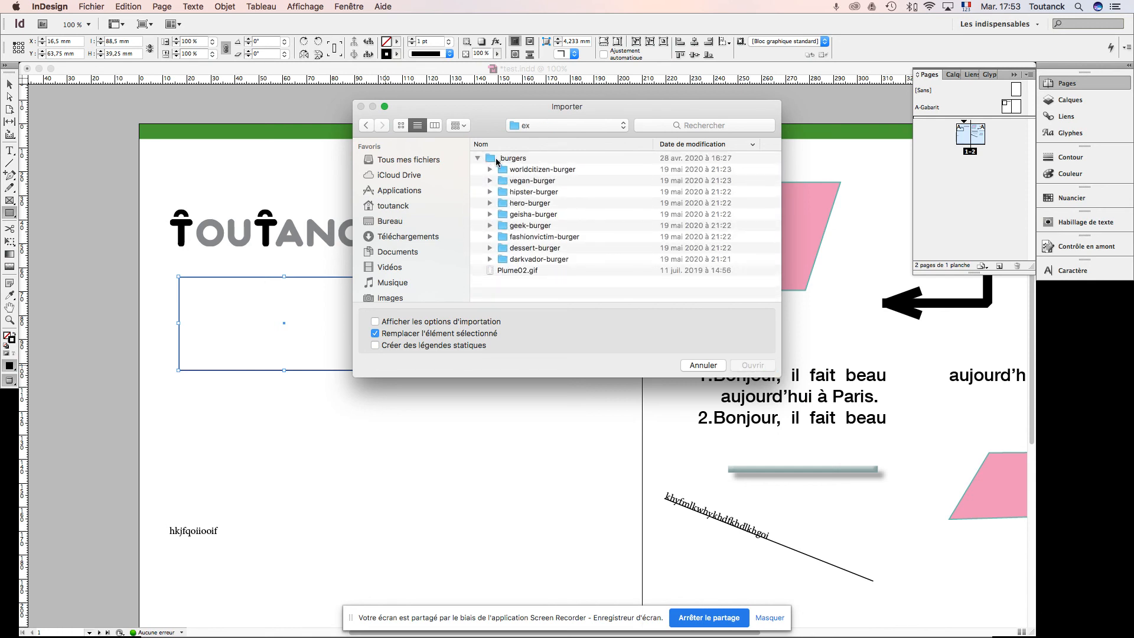
pyautogui.click(490, 170)
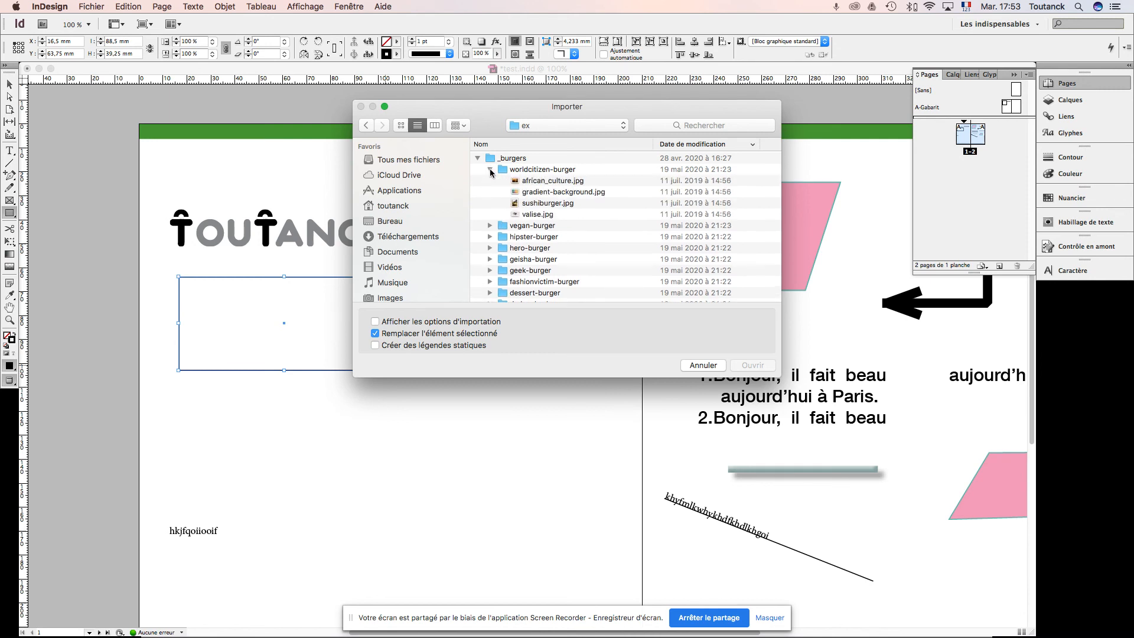
pyautogui.click(491, 226)
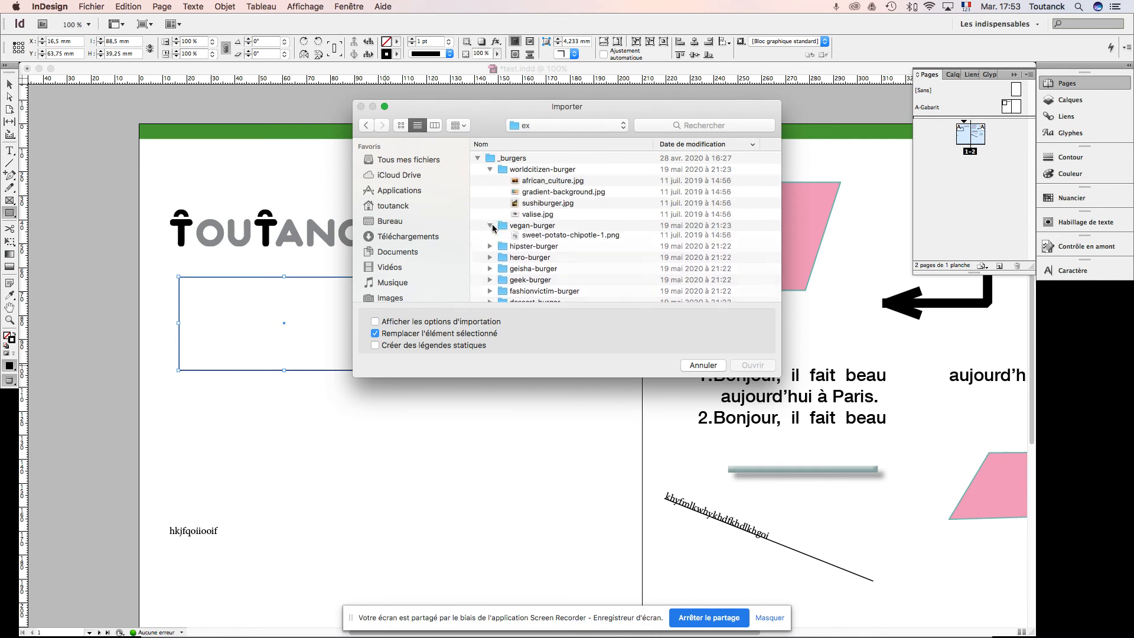
pyautogui.click(490, 270)
pyautogui.scroll(-2, 539, 255)
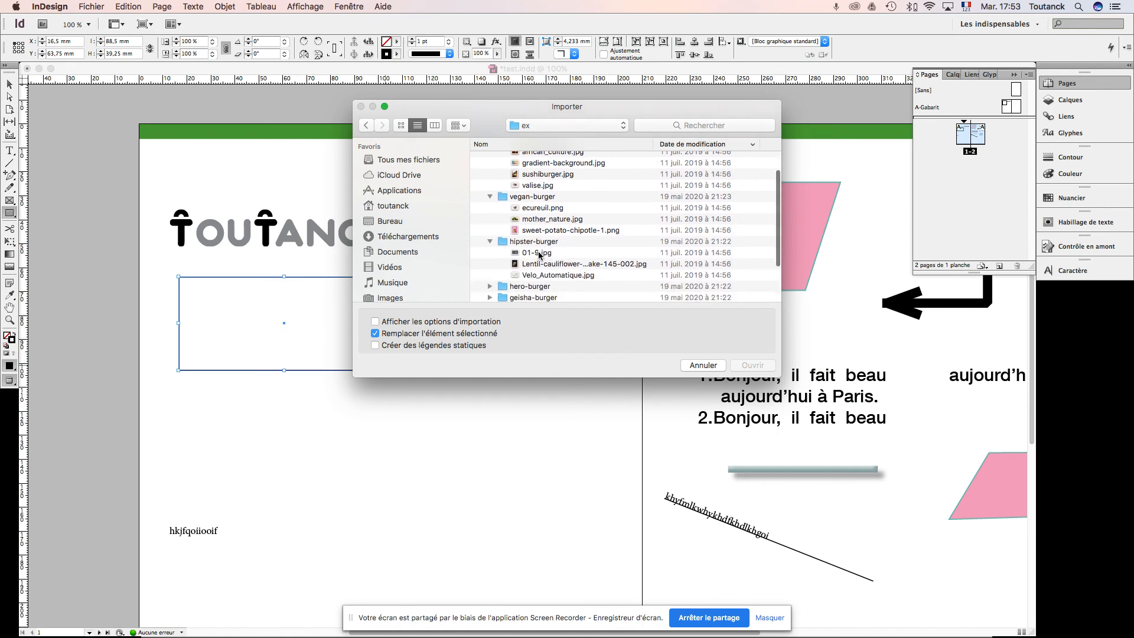
# Step: Import marilyn-monroe-photo.psd from the styles-fusion folder in 07-cours/ex into the selected rectangle
pyautogui.click(578, 125)
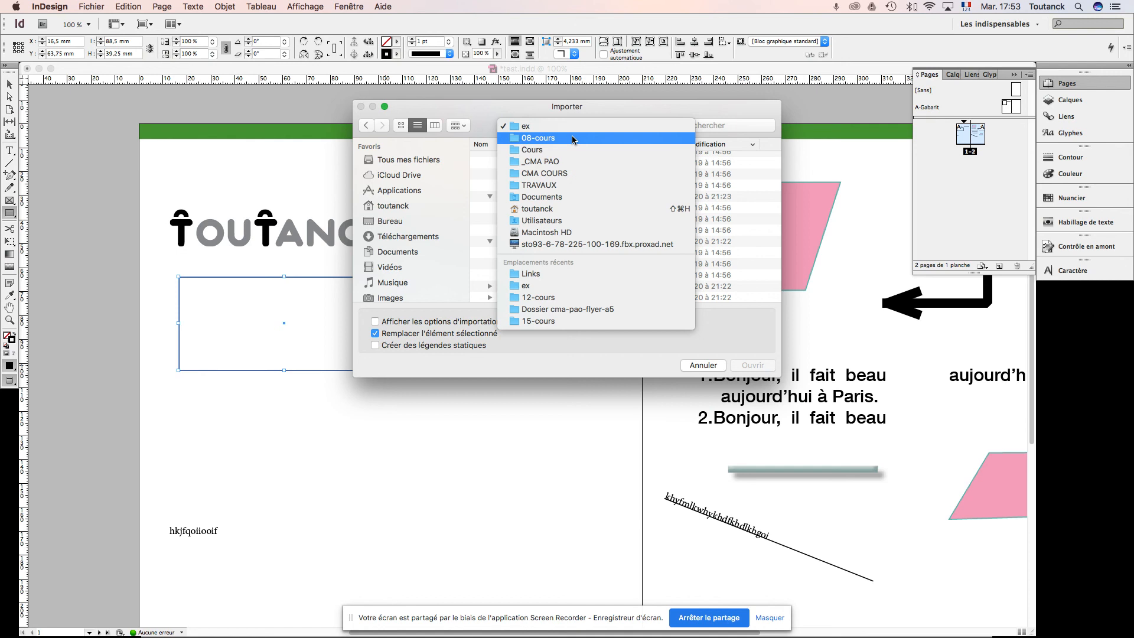
pyautogui.click(572, 150)
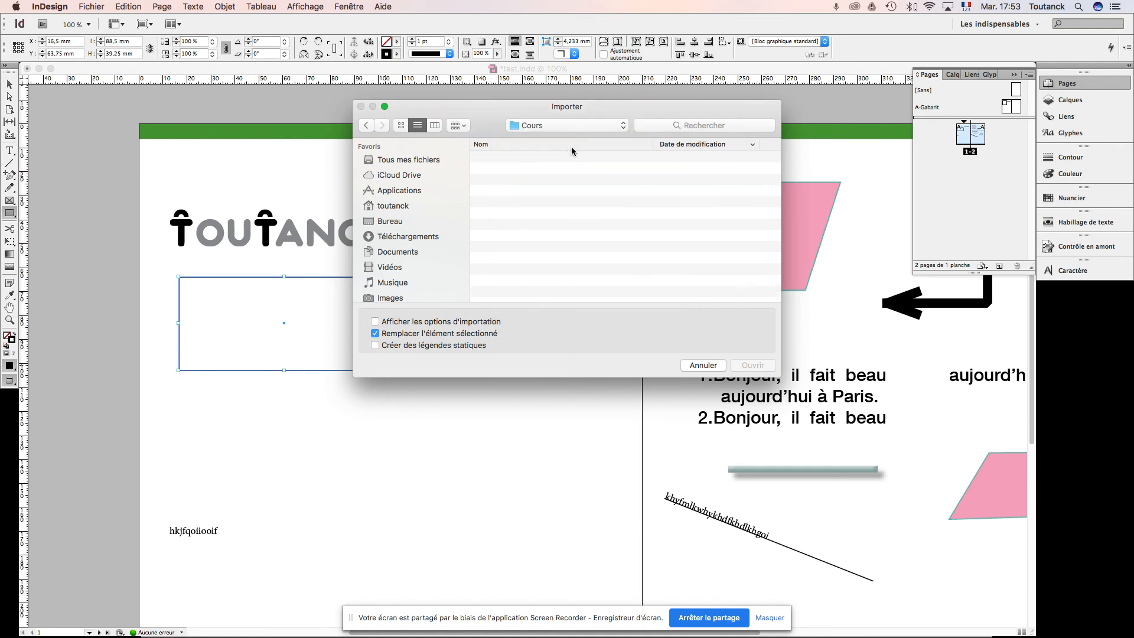
pyautogui.doubleClick(512, 226)
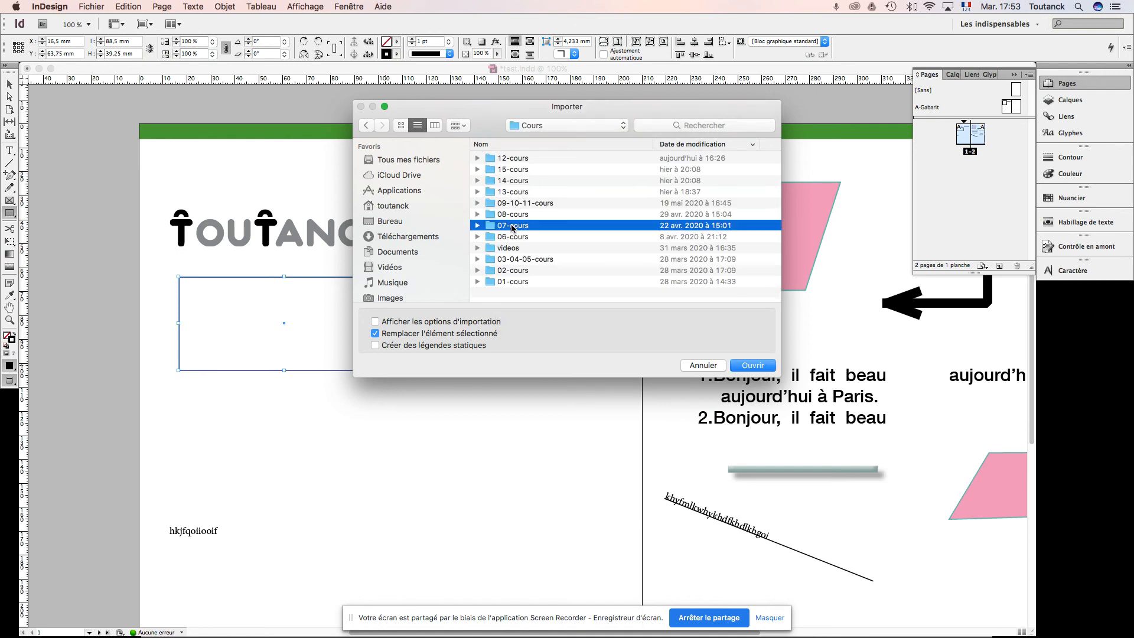
pyautogui.click(478, 193)
pyautogui.click(490, 203)
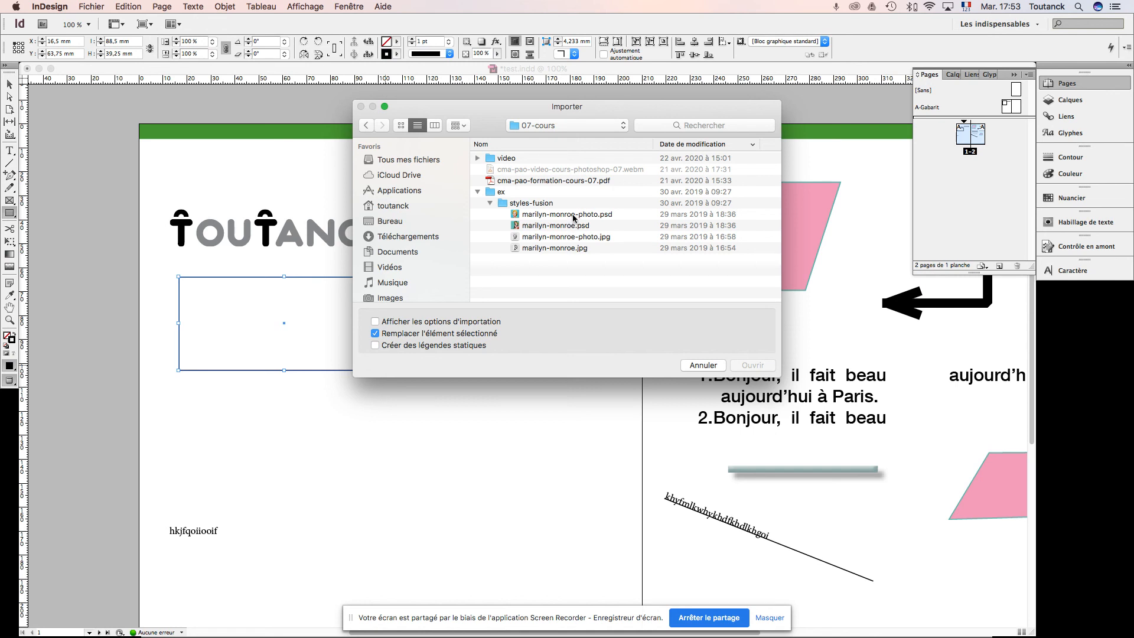
pyautogui.click(572, 215)
pyautogui.click(755, 366)
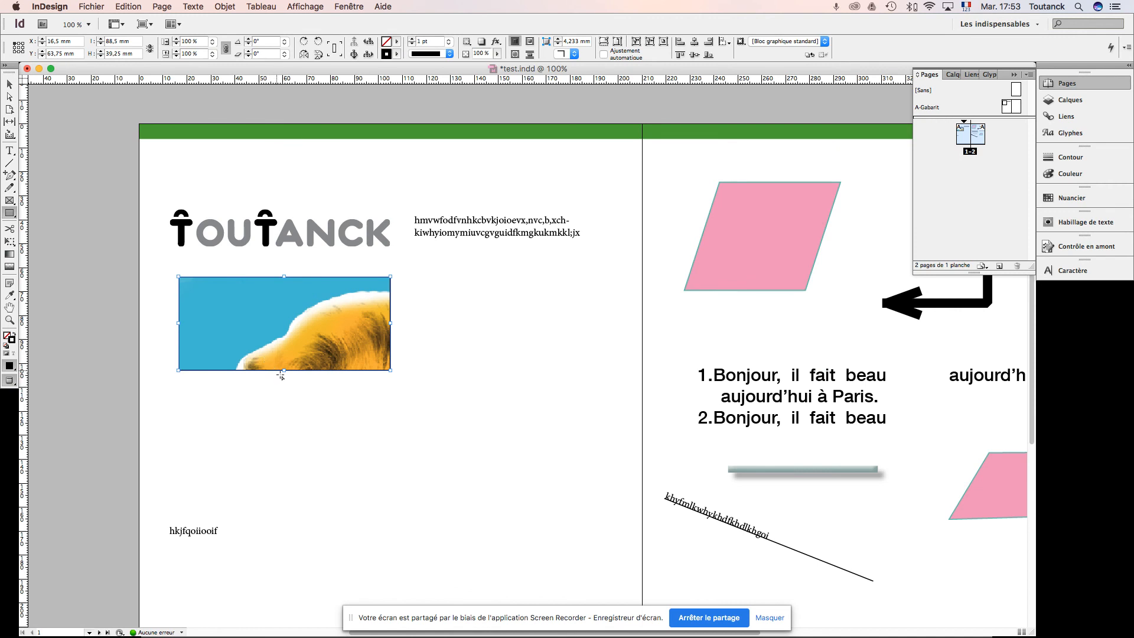
# Step: Extend the image frame downward to about 85.75 mm high, and fit the content proportionally (Ajuster le contenu proportionnellement)
pyautogui.press('v')
pyautogui.moveTo(284, 372); pyautogui.dragTo(274, 483)
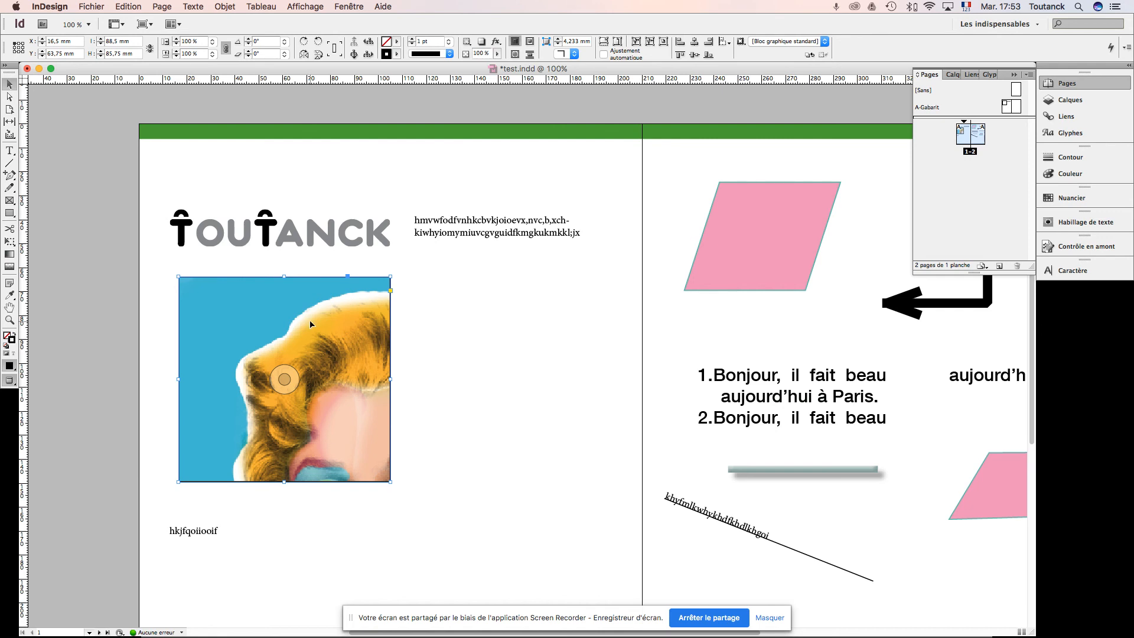
pyautogui.rightClick(340, 314)
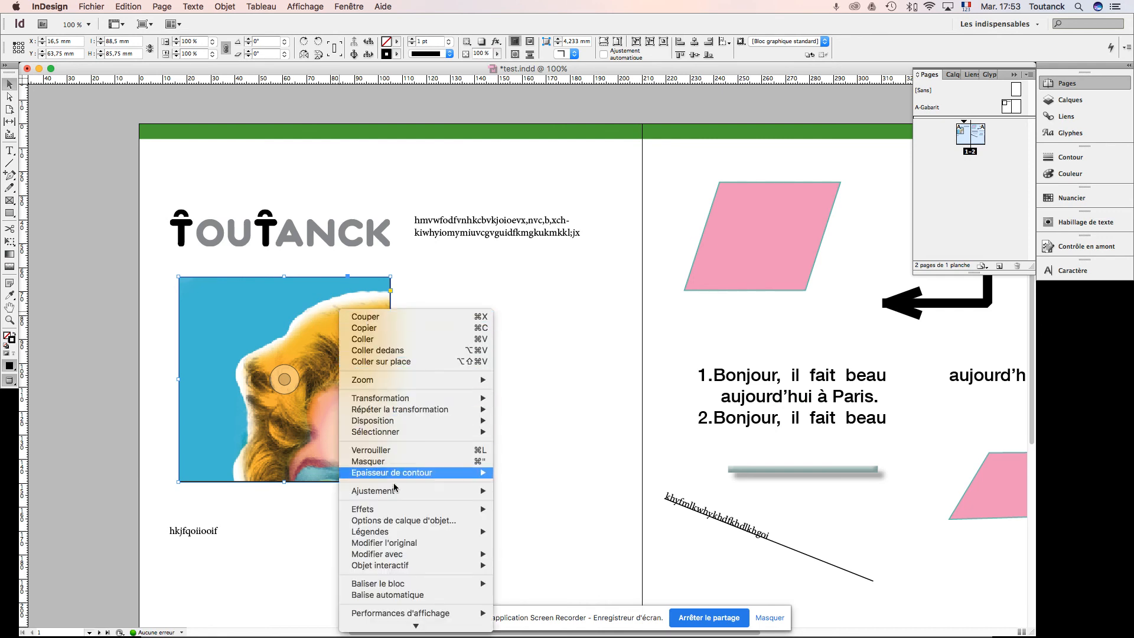
pyautogui.moveTo(396, 496)
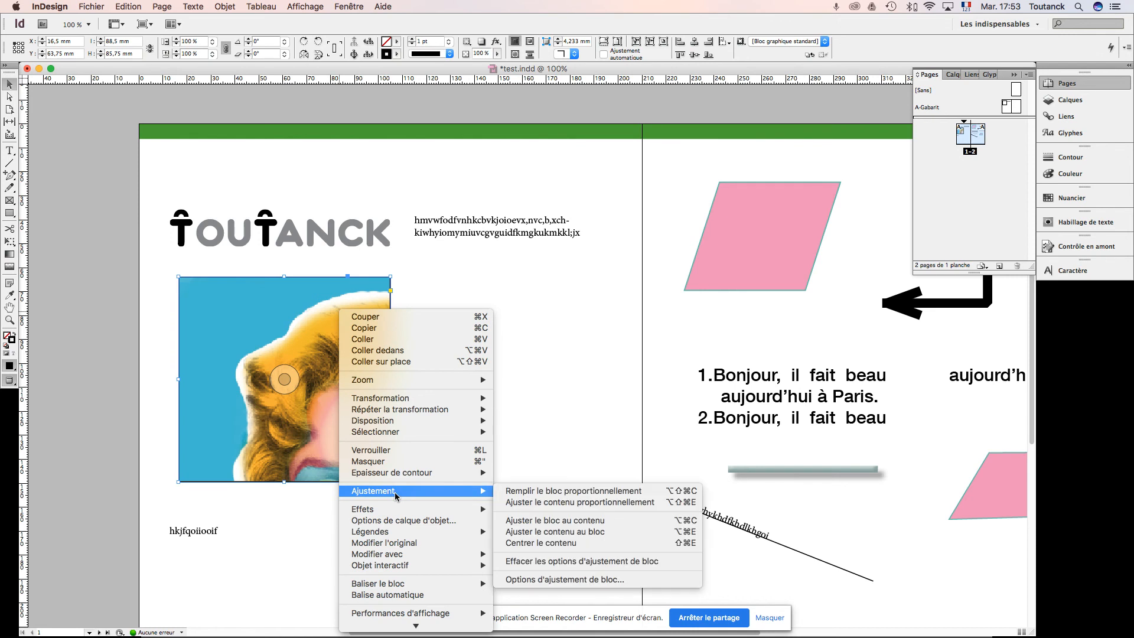
pyautogui.click(527, 503)
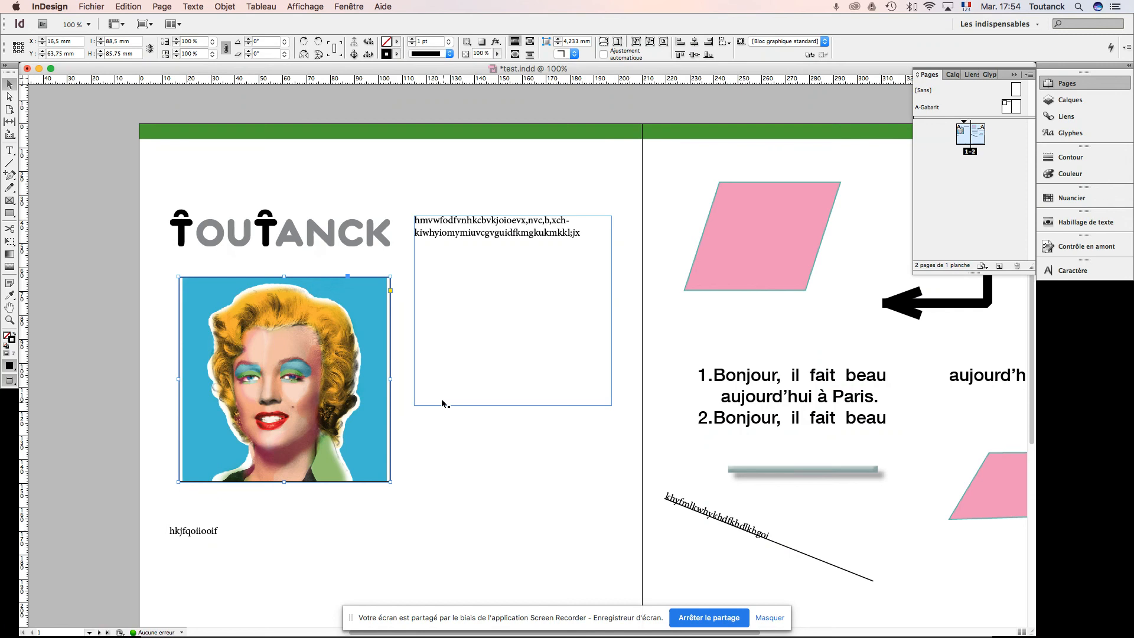
pyautogui.click(398, 420)
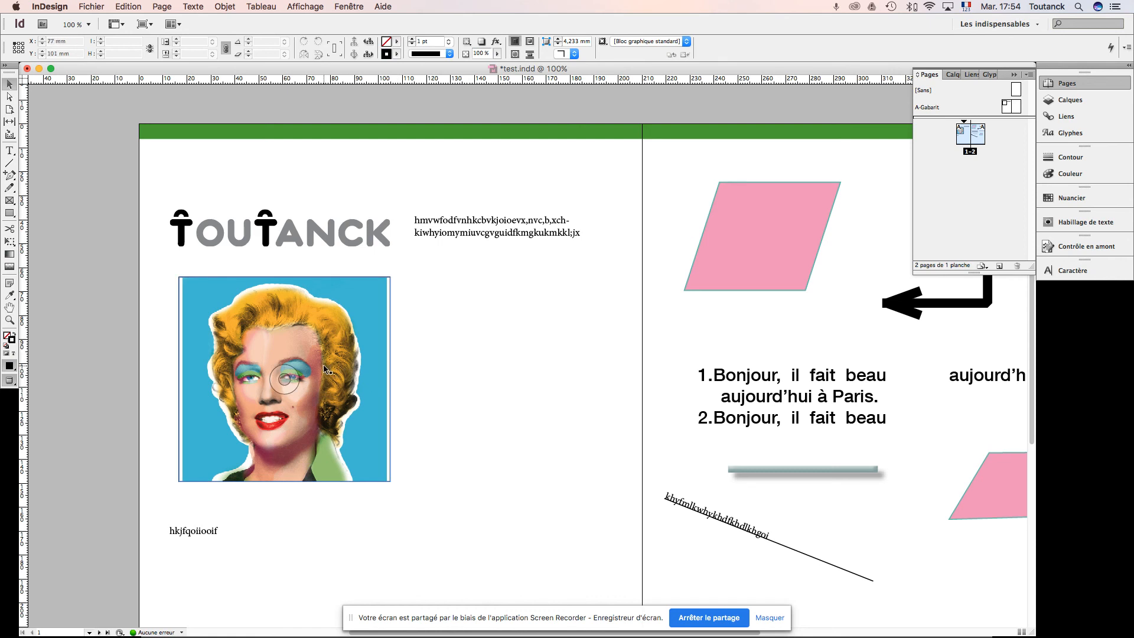
# Step: Set the portrait image's display performance to high quality, and deselect it
pyautogui.click(346, 357)
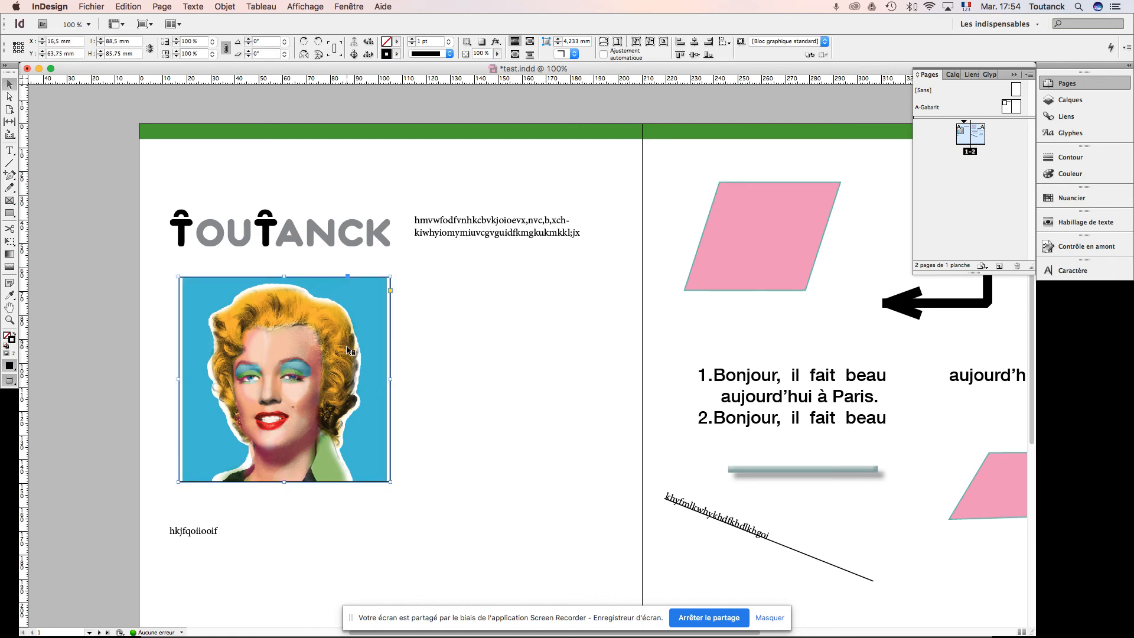
pyautogui.rightClick(348, 350)
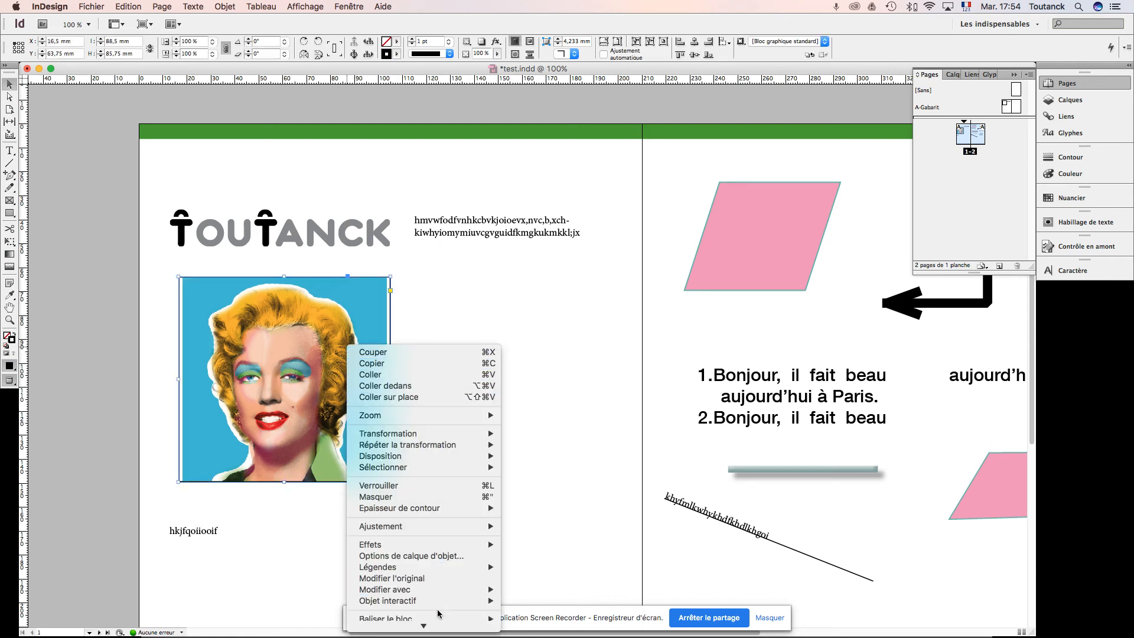
pyautogui.moveTo(467, 595)
pyautogui.click(525, 605)
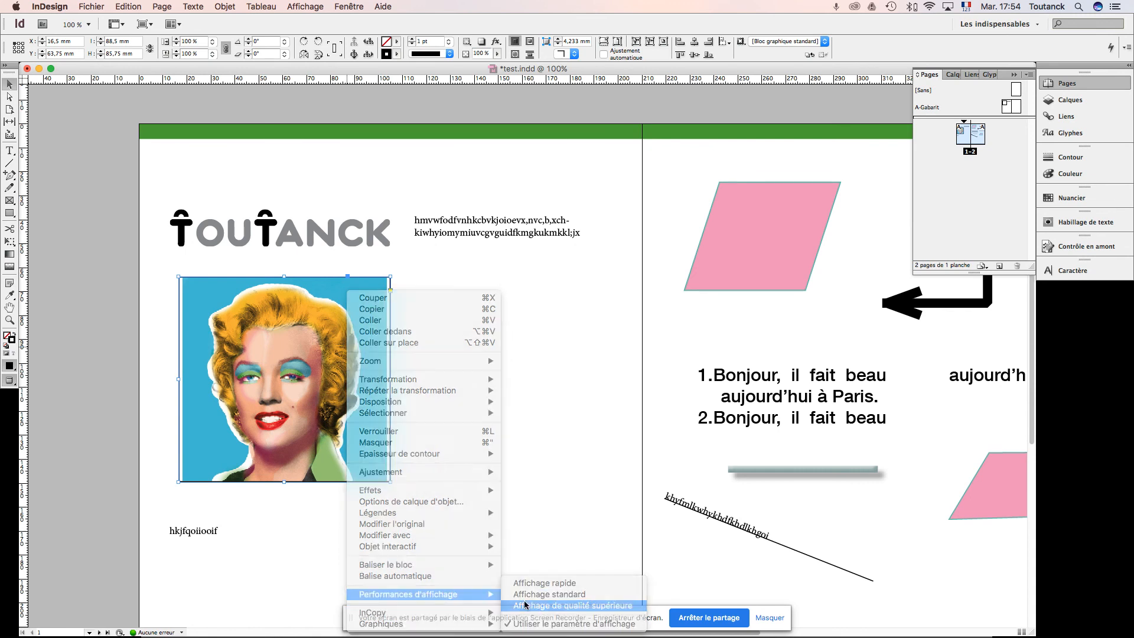
pyautogui.click(317, 522)
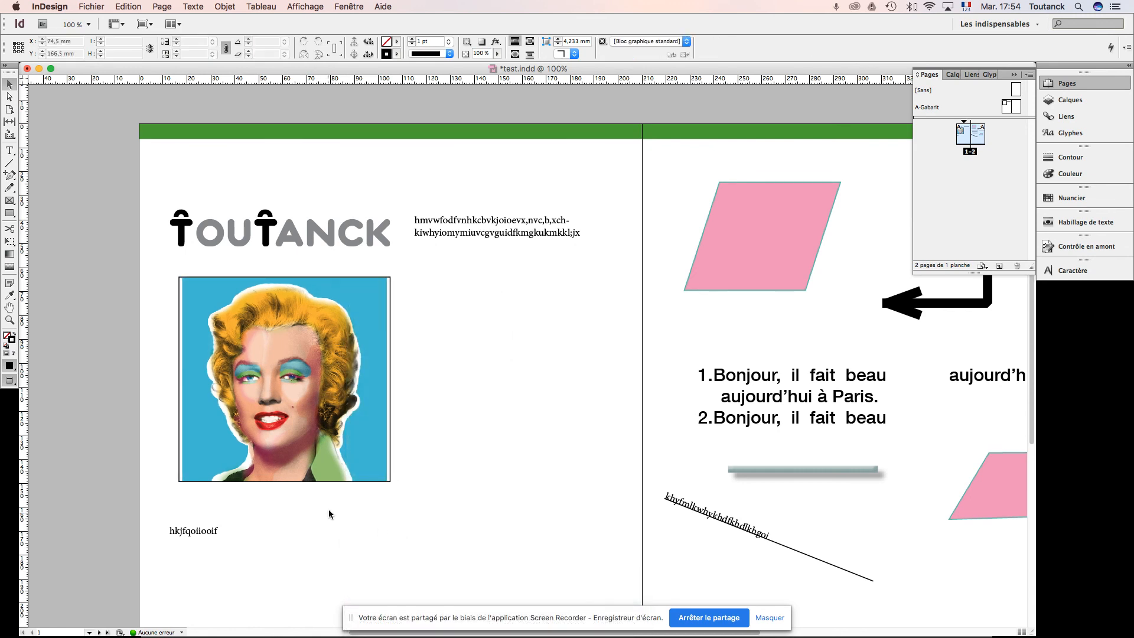
# Step: Set the portrait frame's stroke colour to [Sans], and deselect the frame
pyautogui.click(353, 470)
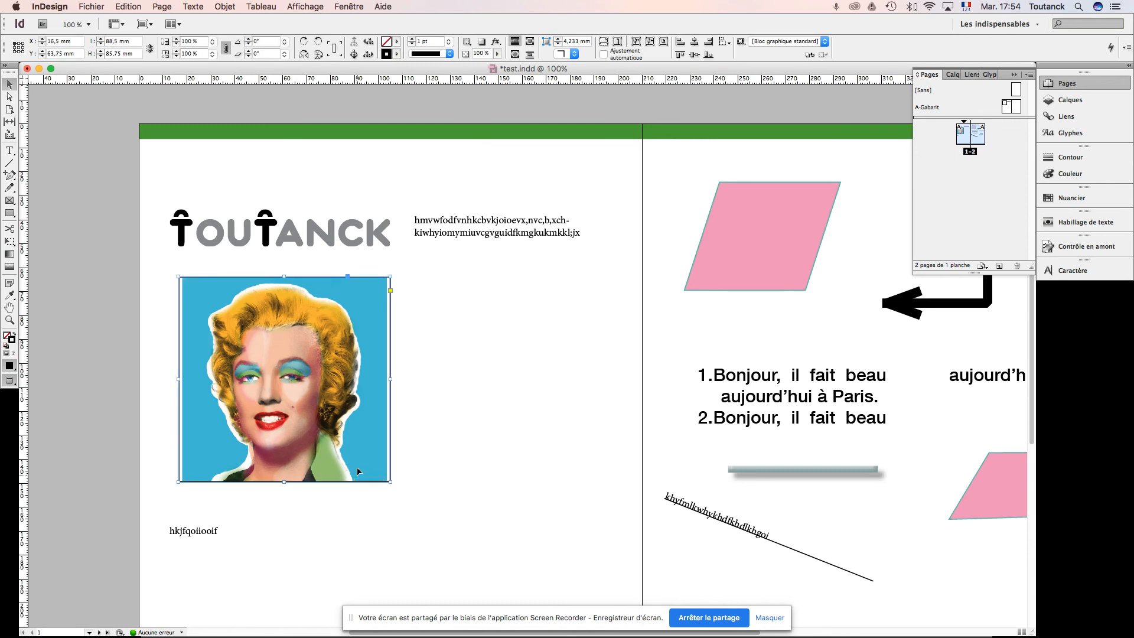
pyautogui.click(397, 54)
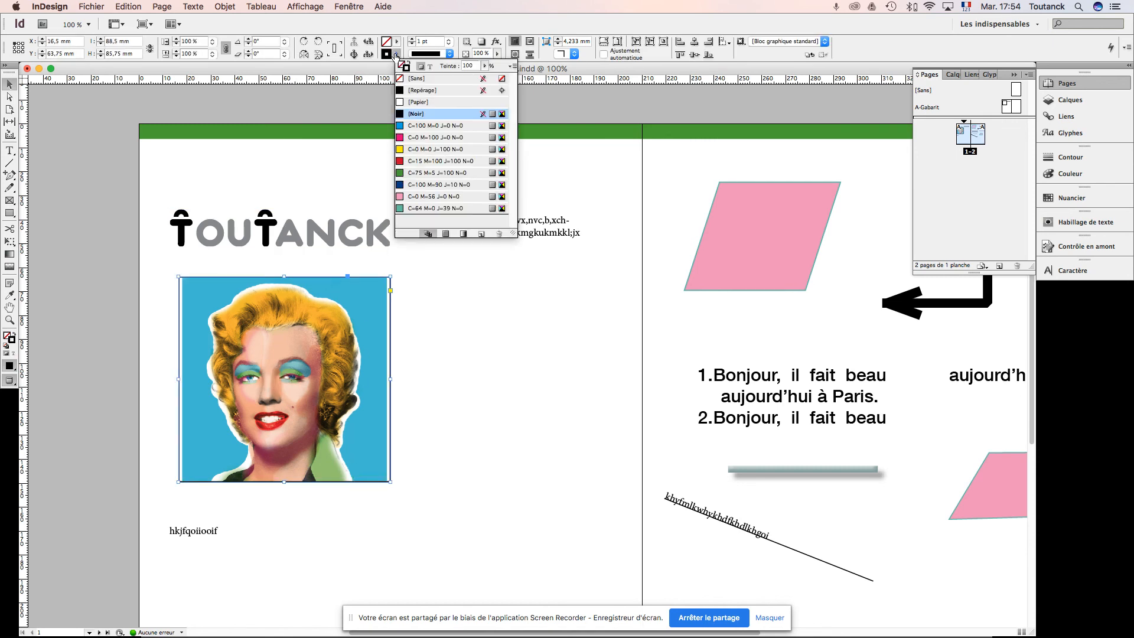
pyautogui.click(412, 81)
pyautogui.click(403, 269)
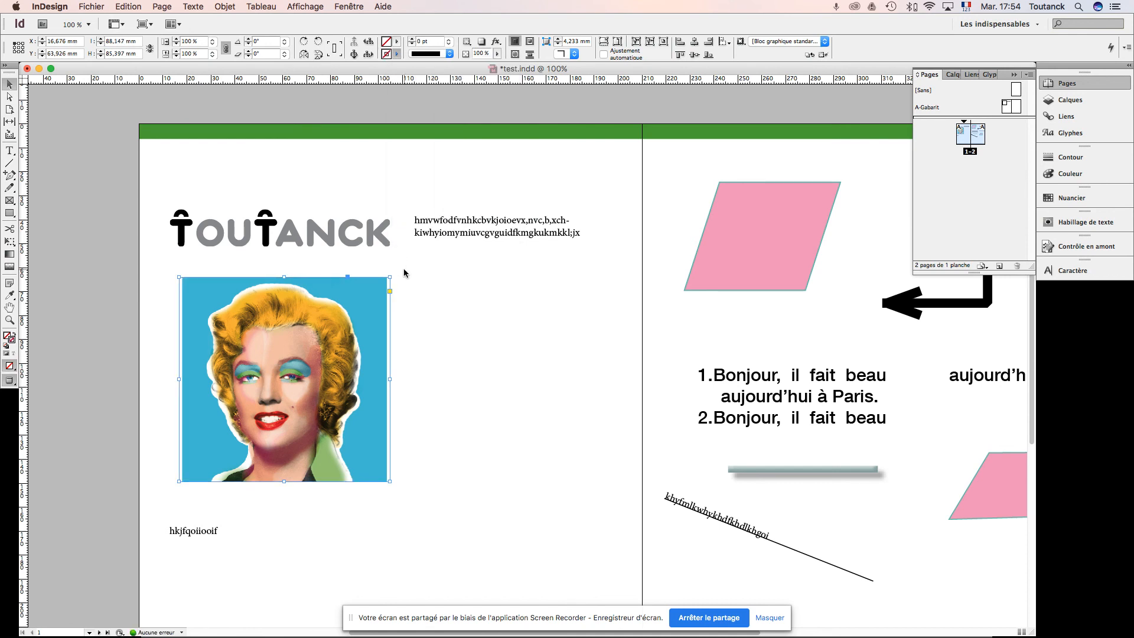
pyautogui.click(399, 270)
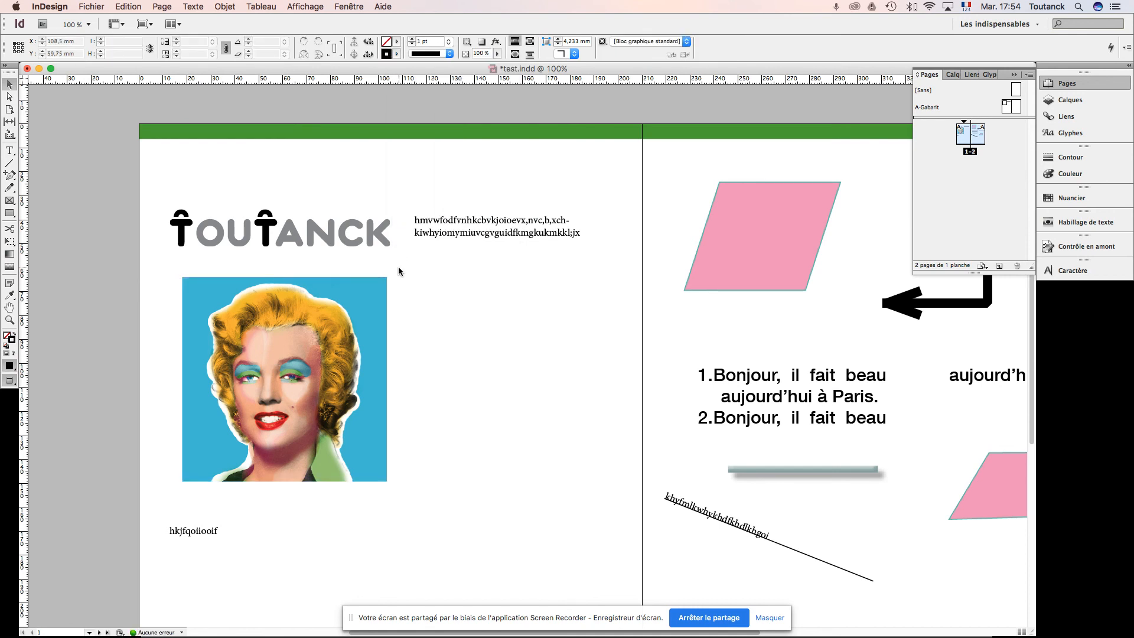
# Step: Switch to the Acrobat slides to read "PS – AI – ID sont complémentaires" and glance at the "Exercice : carte de visite recto" slide
pyautogui.press('super+Tab')
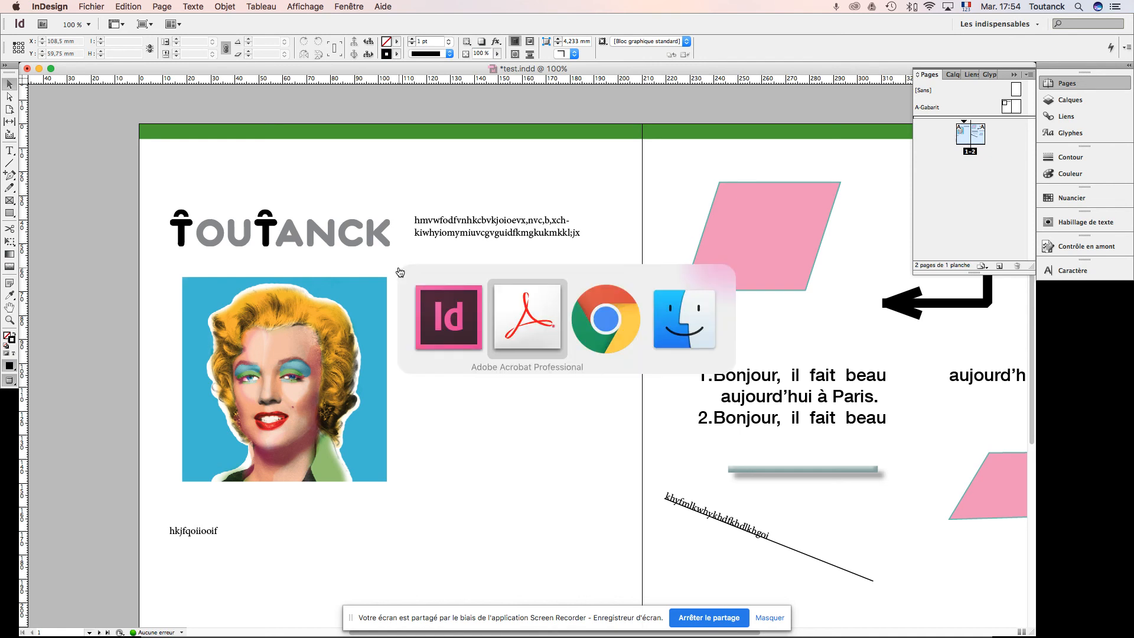
pyautogui.press('Right')
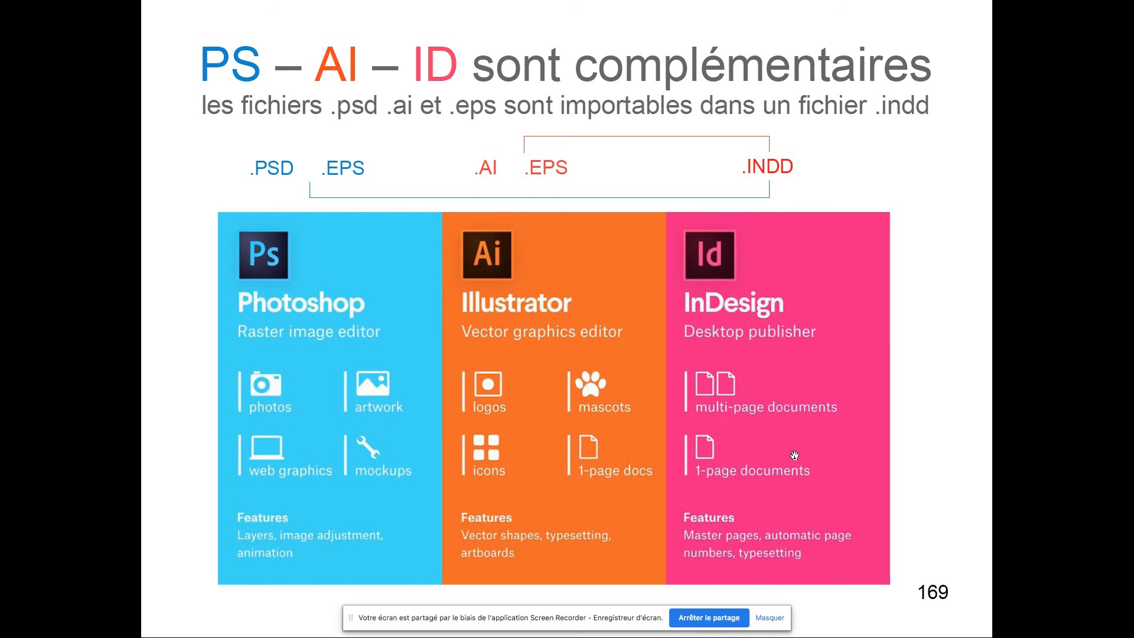
pyautogui.press('Right')
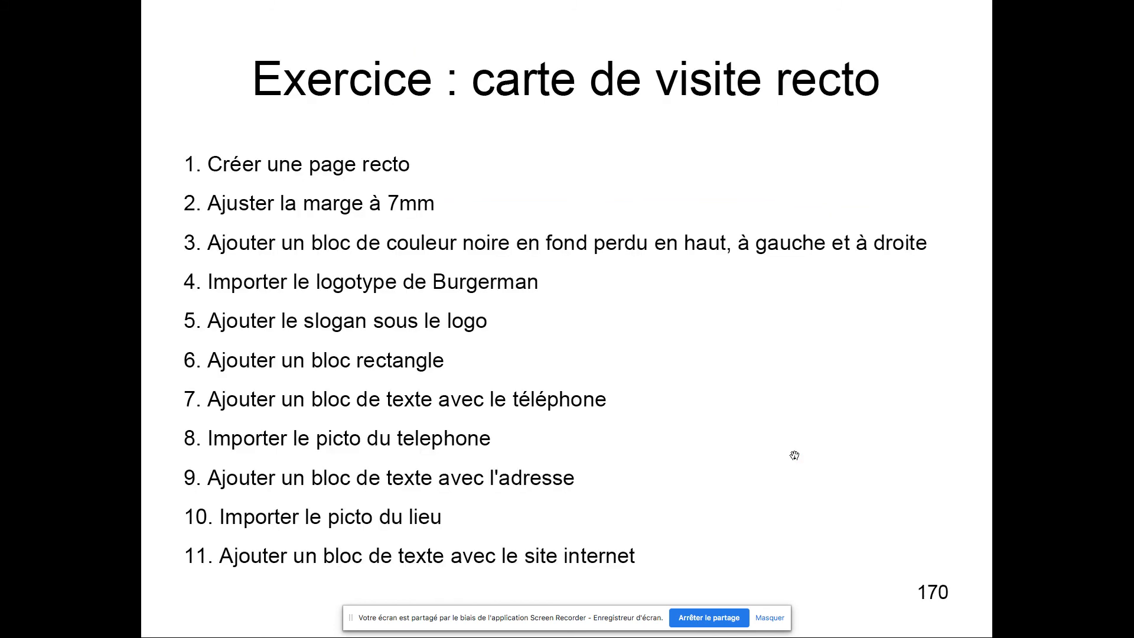
pyautogui.press('Left')
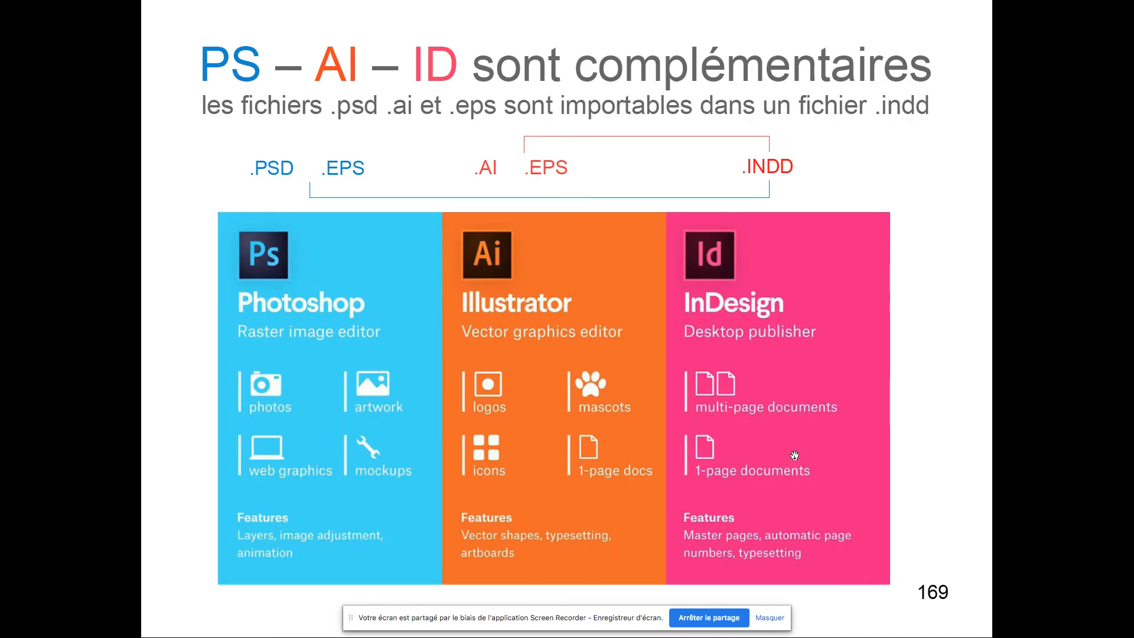